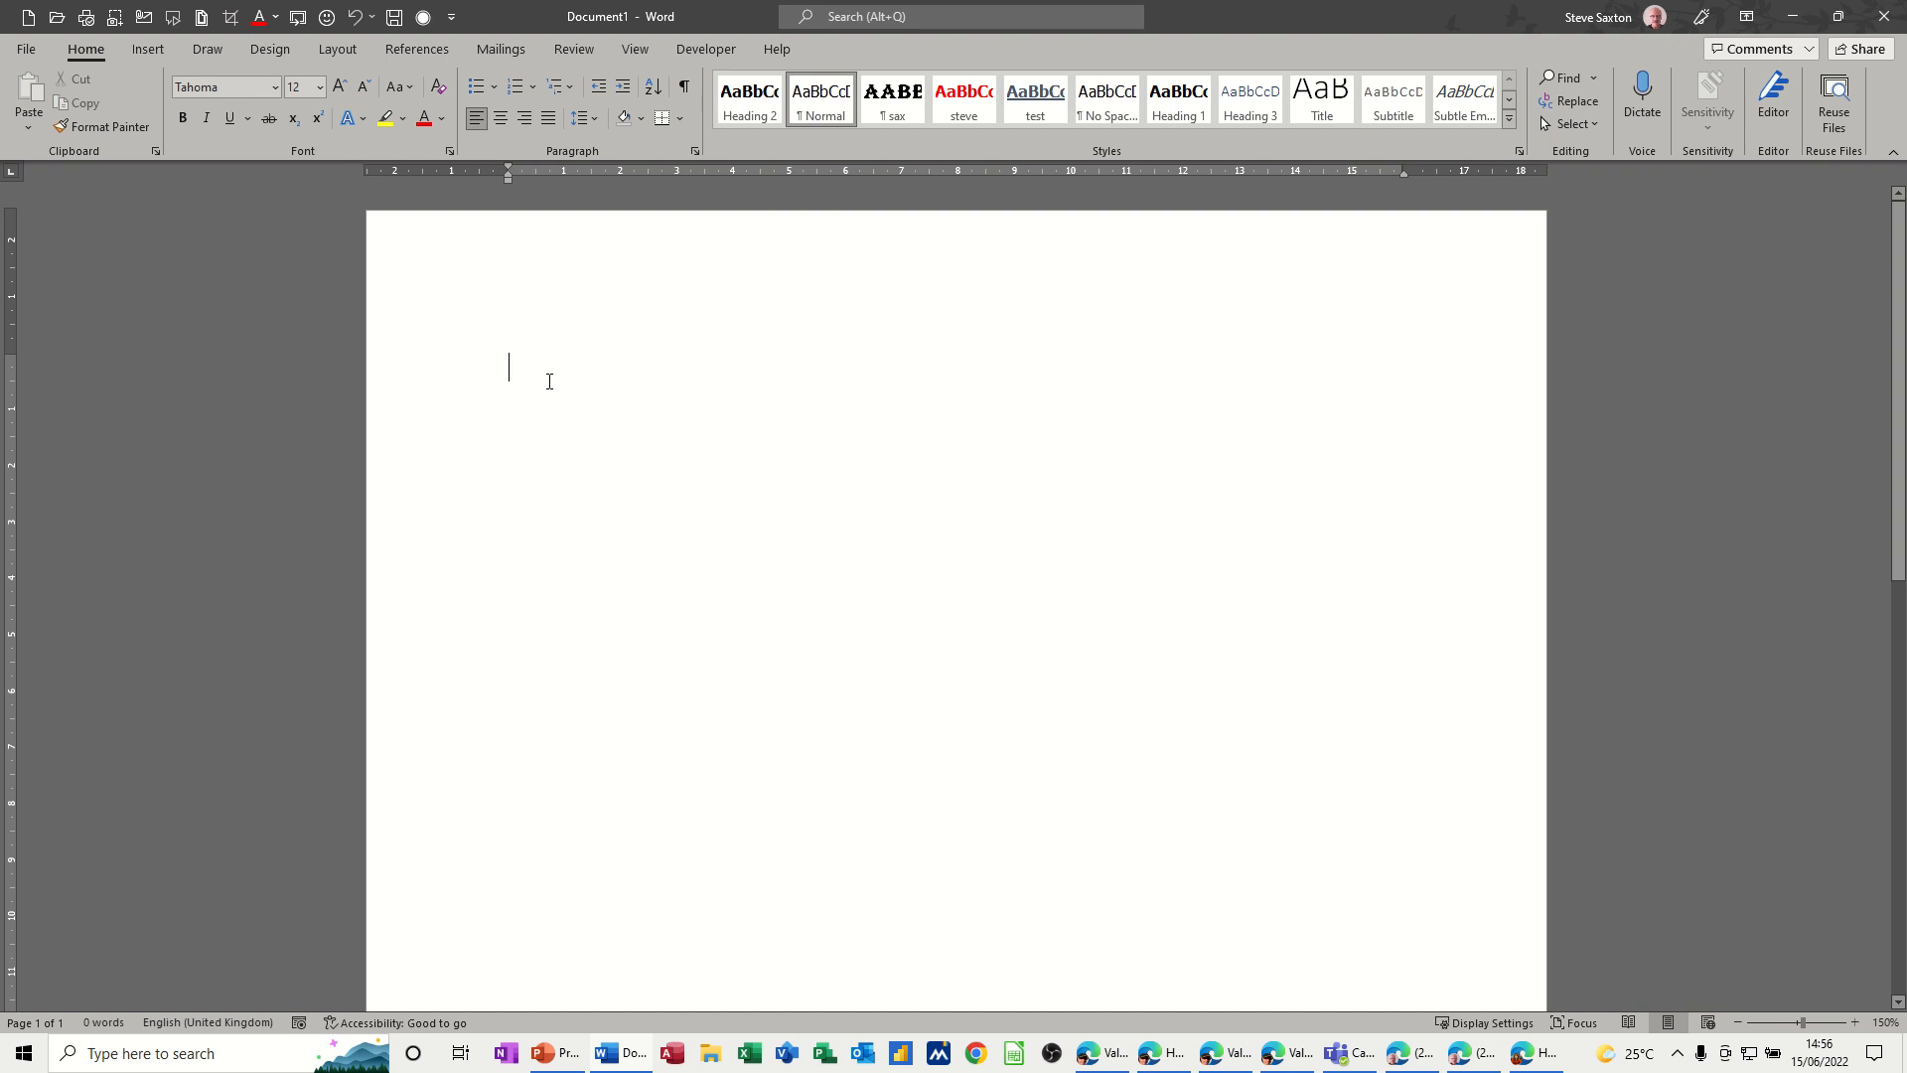
Step: Switch the blank Document1 to the Mailings ribbon tab
click(501, 50)
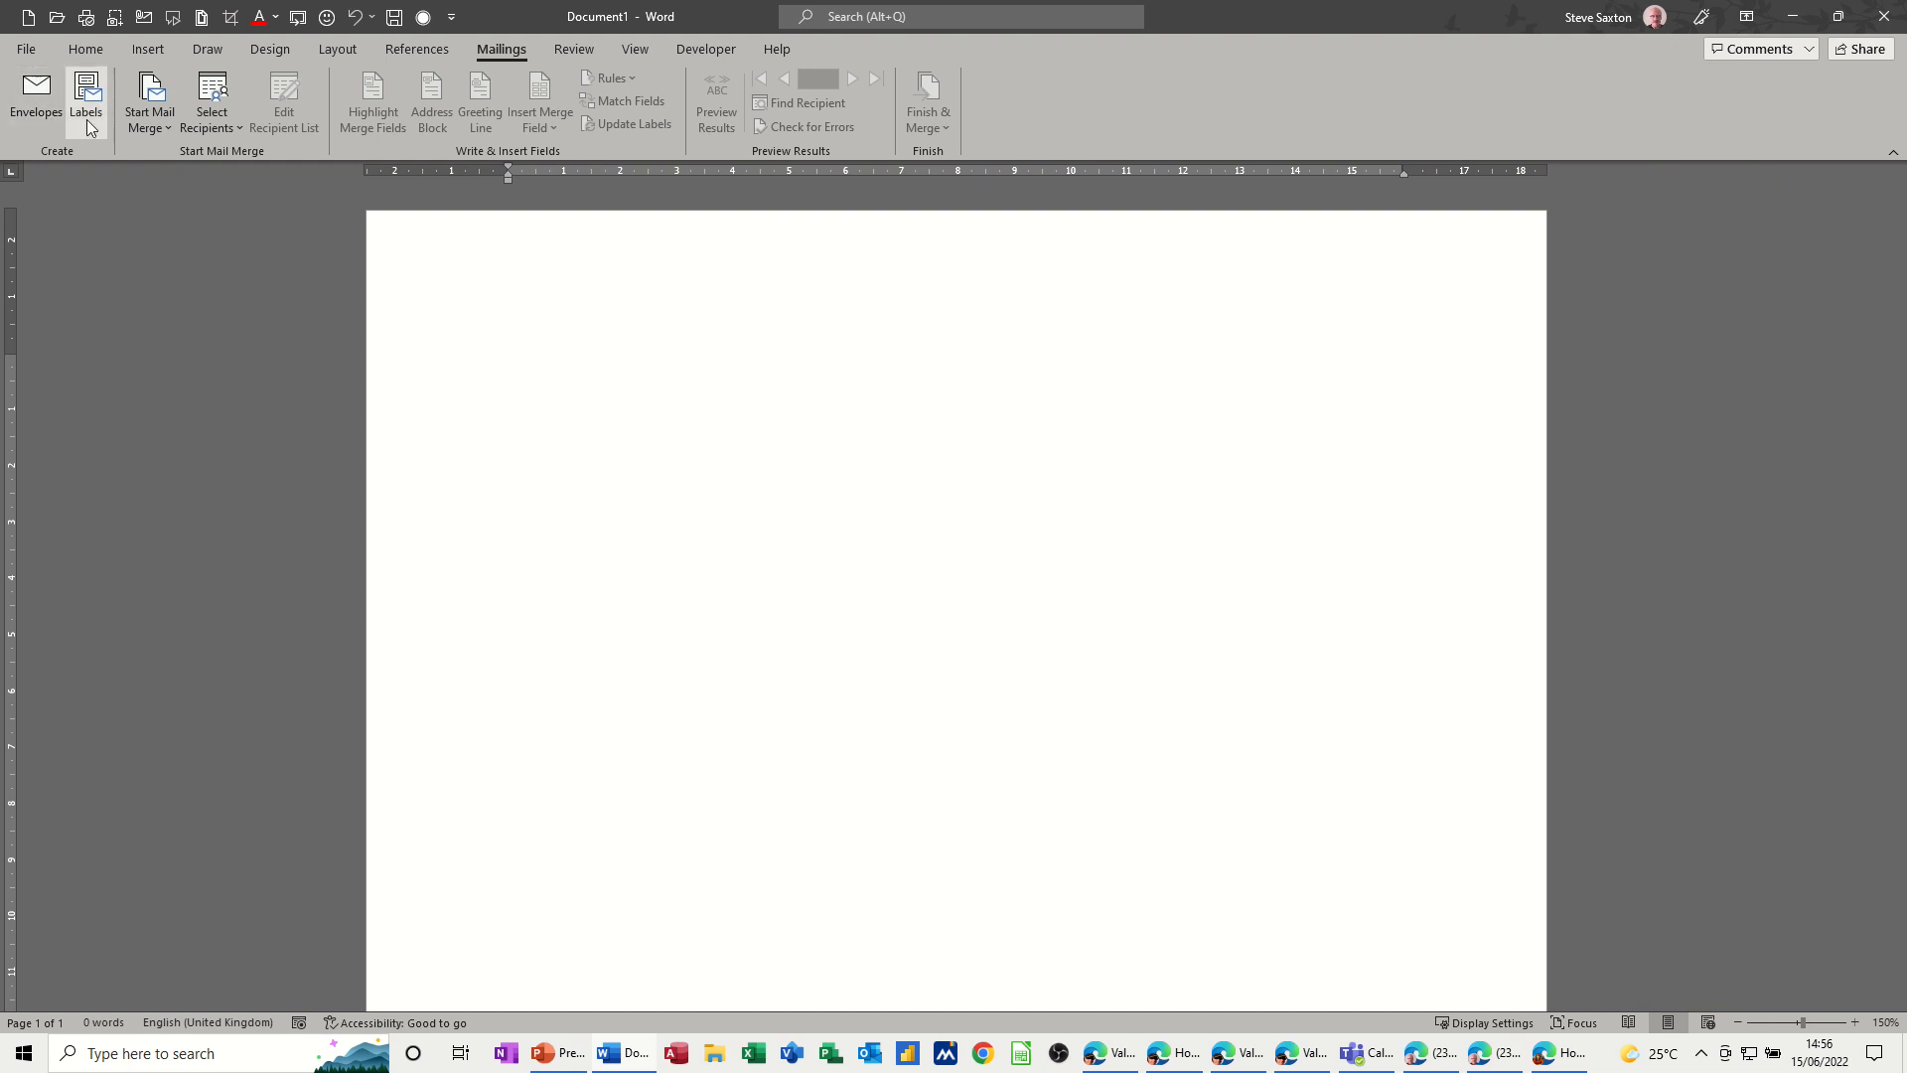
Step: Start a Letters mail merge and show the Select Recipients source options
click(165, 136)
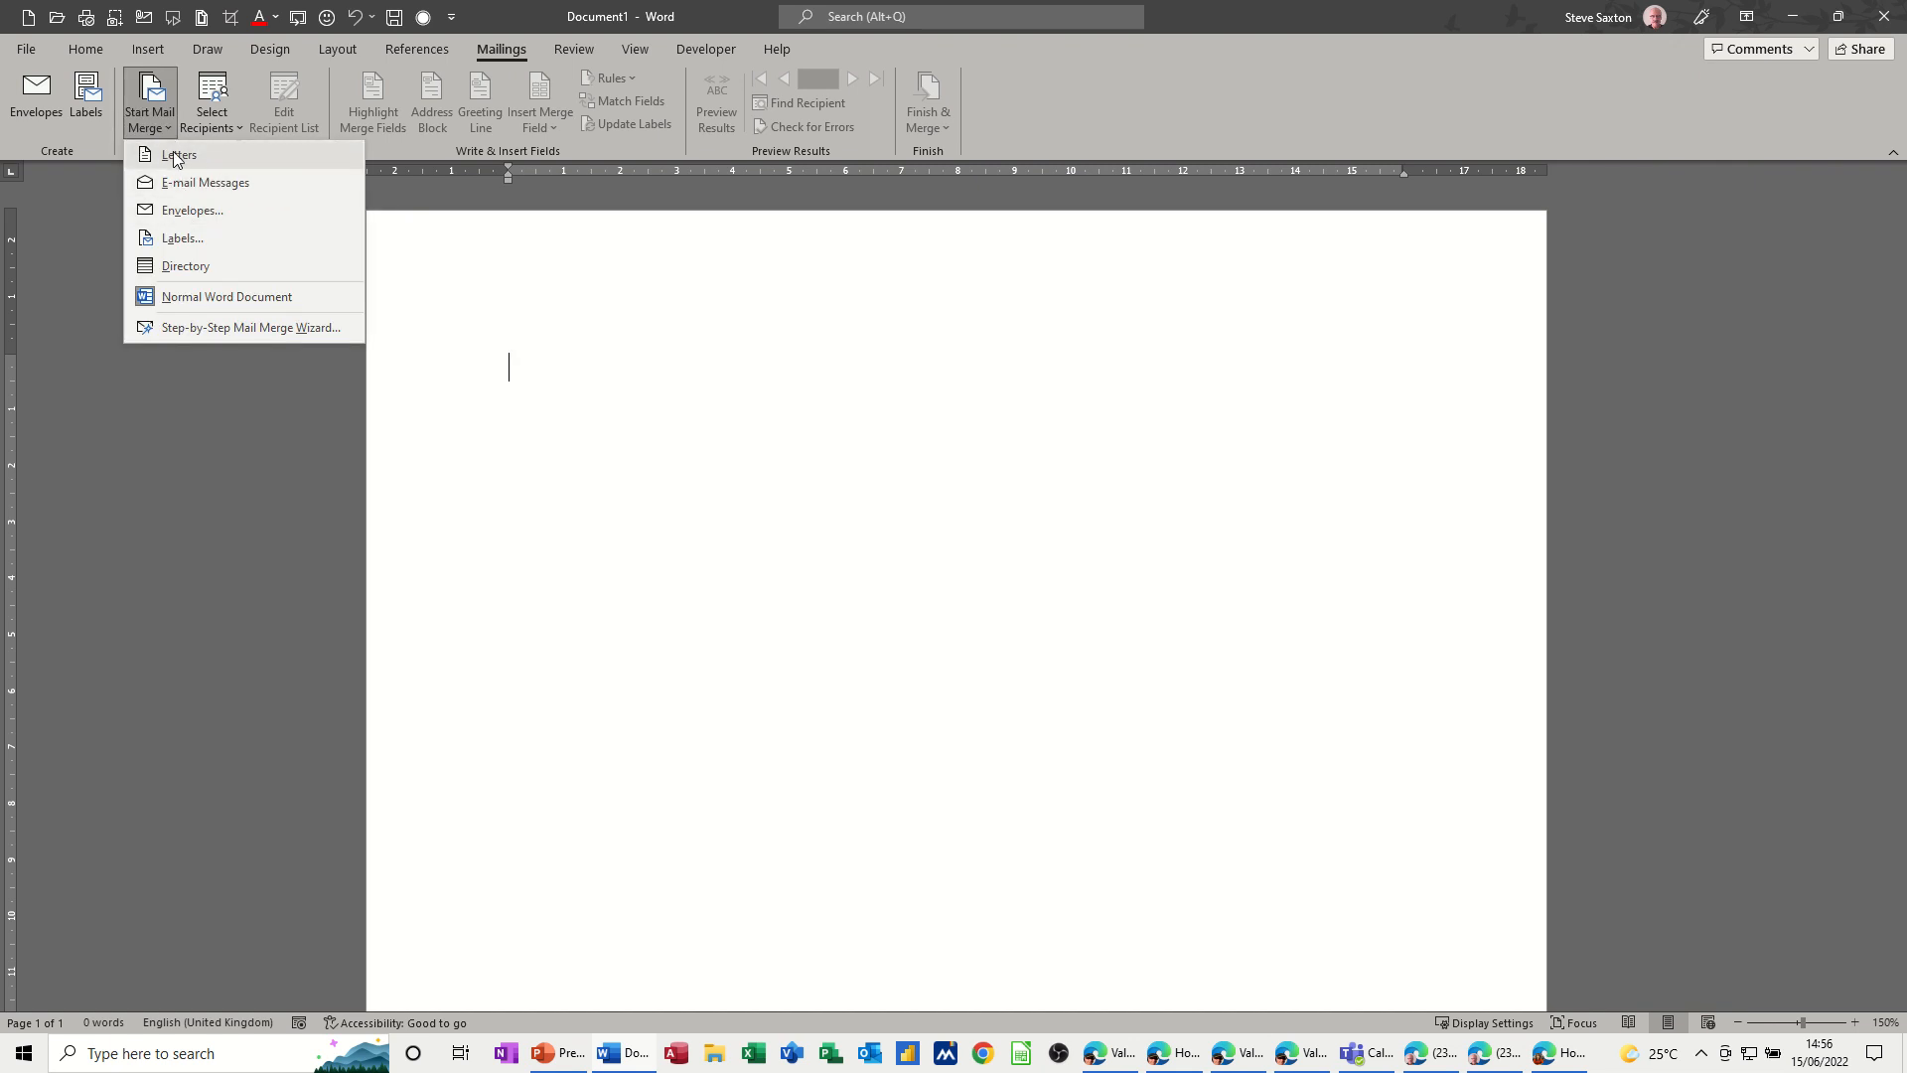
click(174, 154)
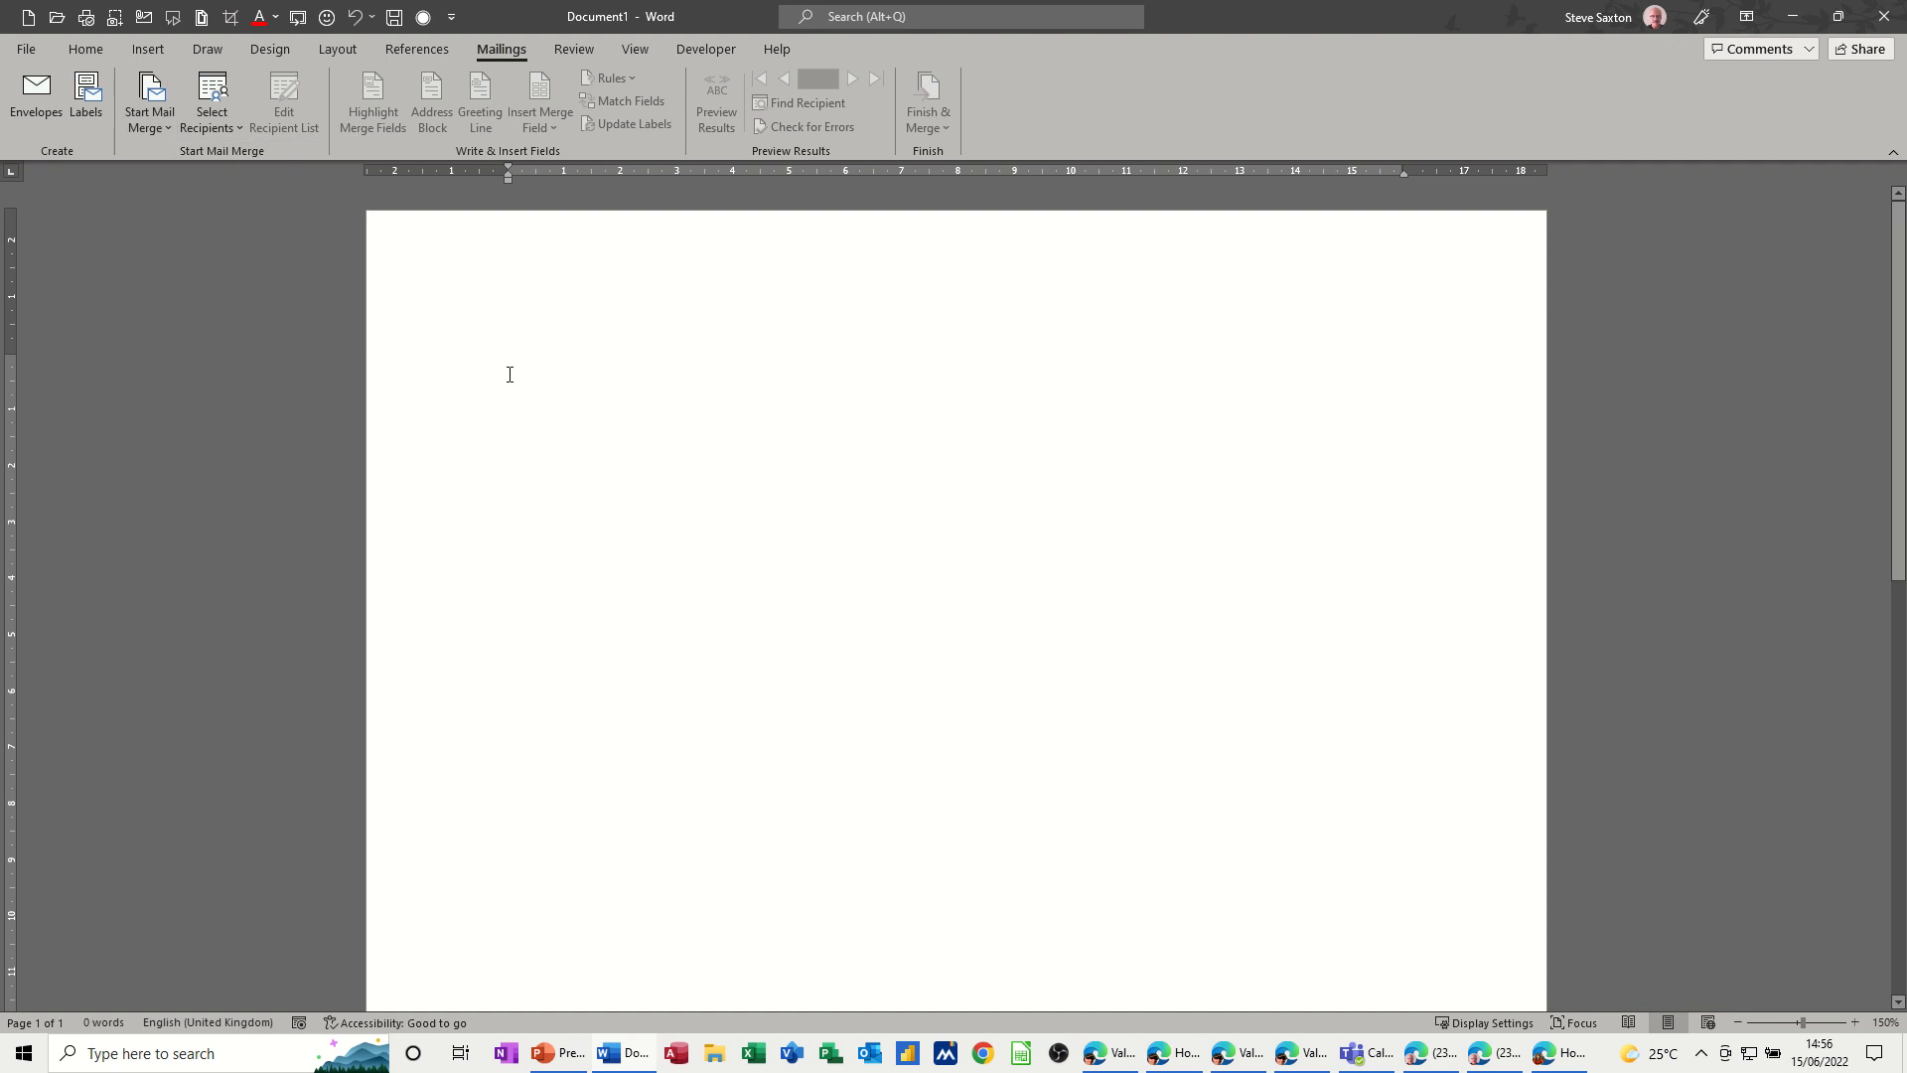
click(238, 131)
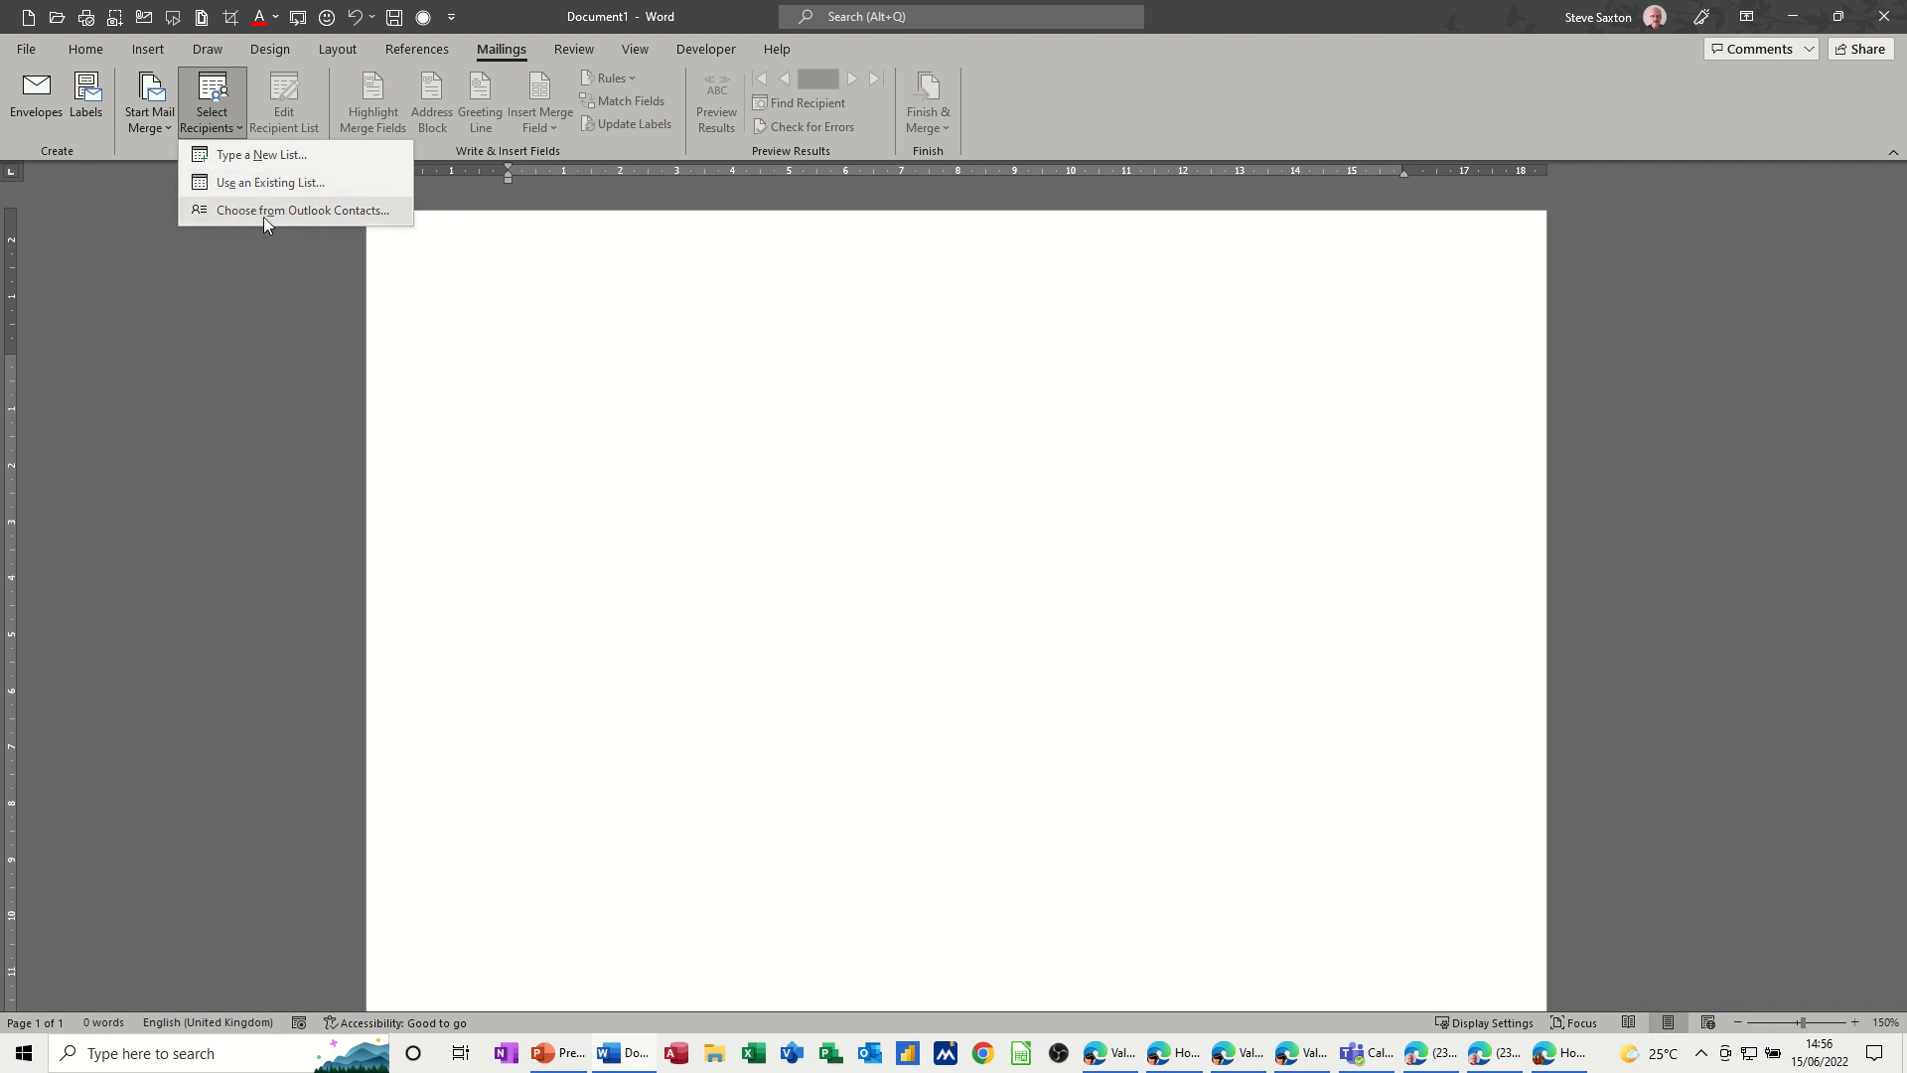
Step: Begin a new typed address list and open Customize Columns for its field names
click(249, 159)
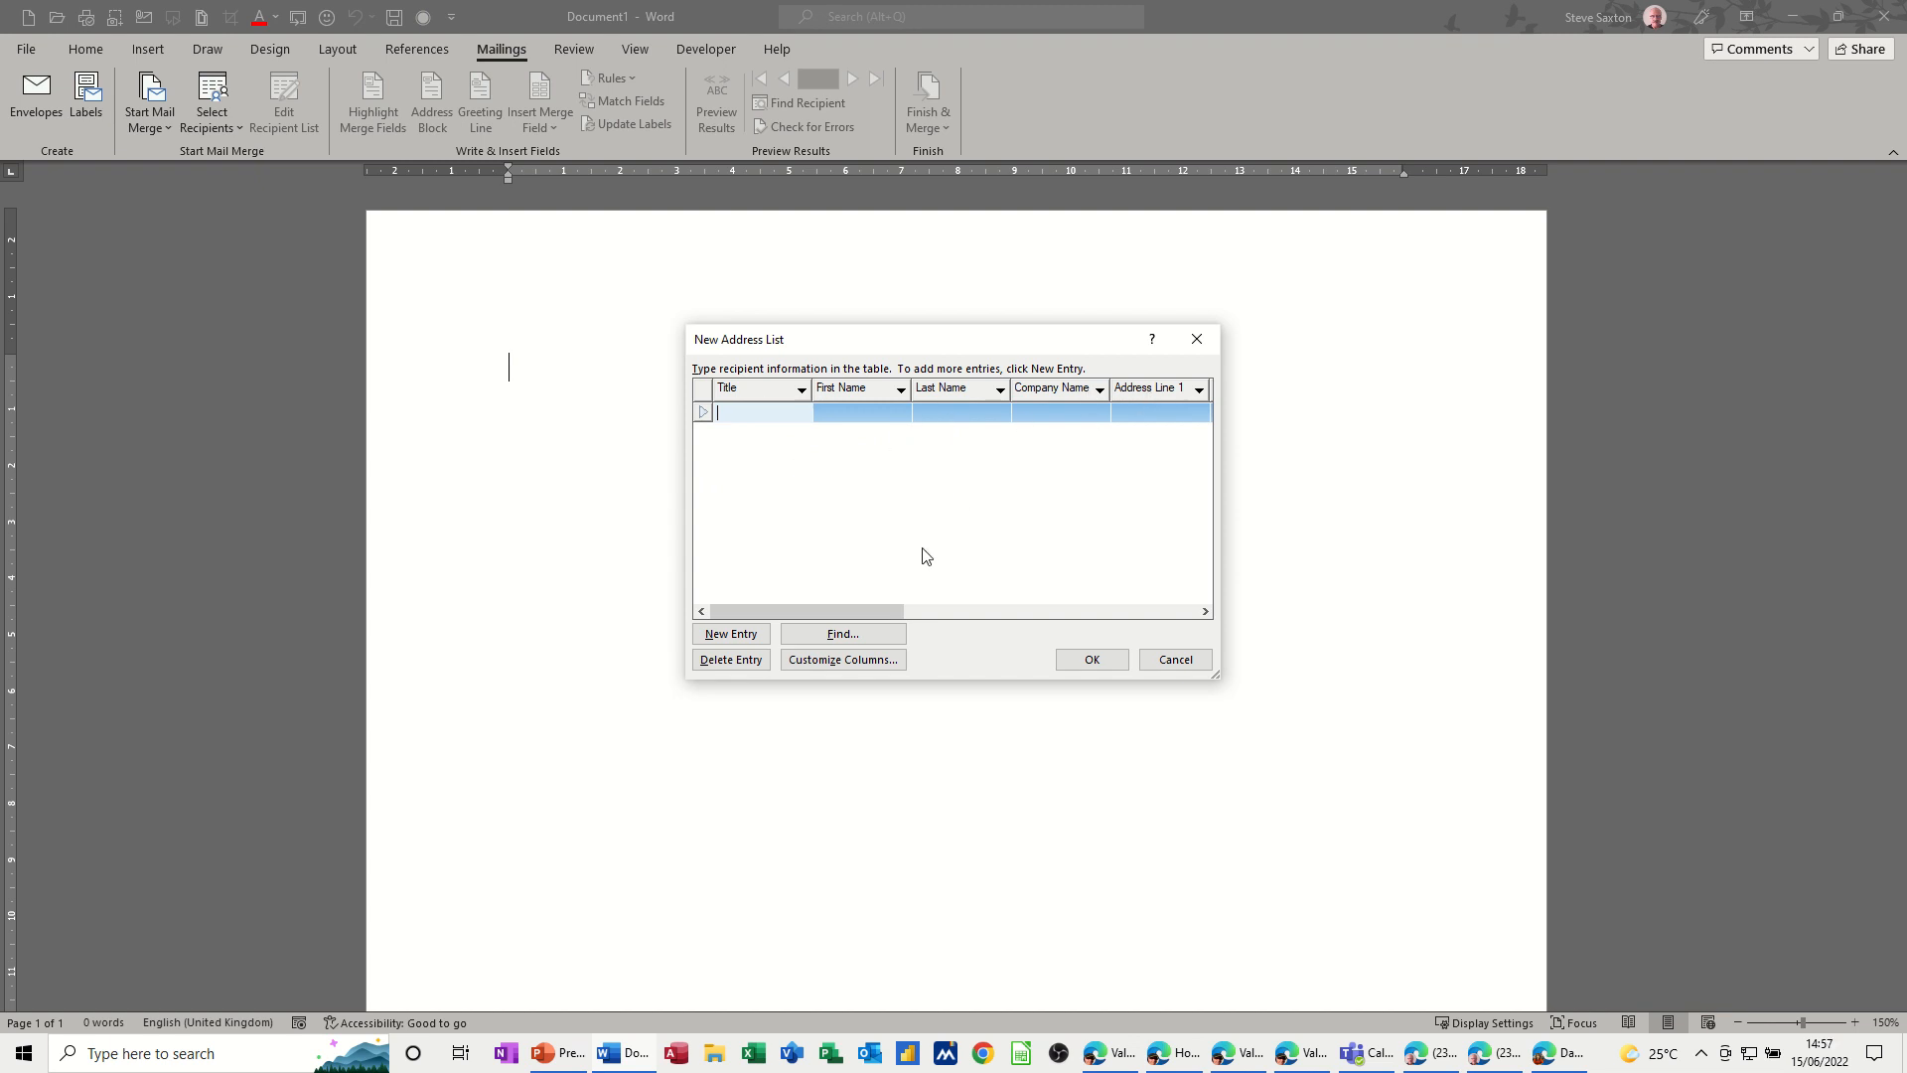
click(814, 661)
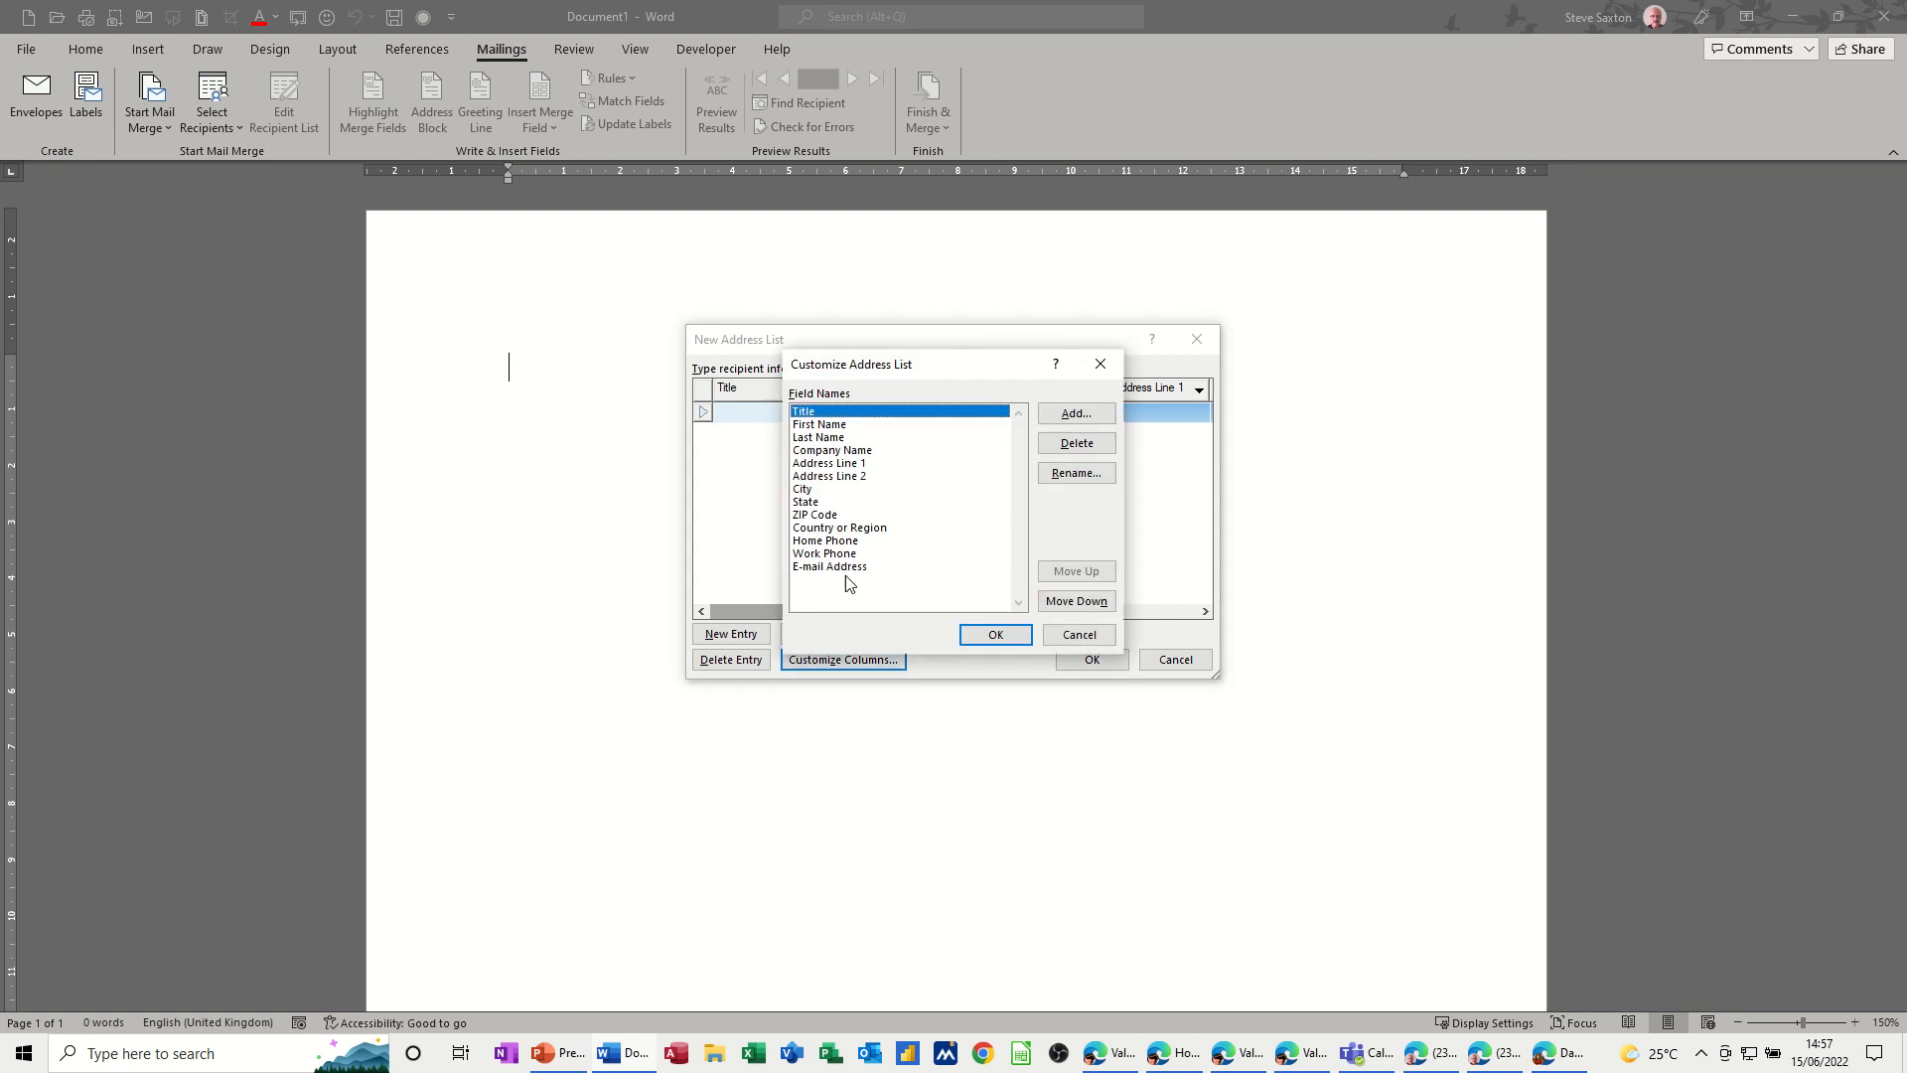
Step: Rename the State field to County and ZIP Code to Post Code
click(820, 502)
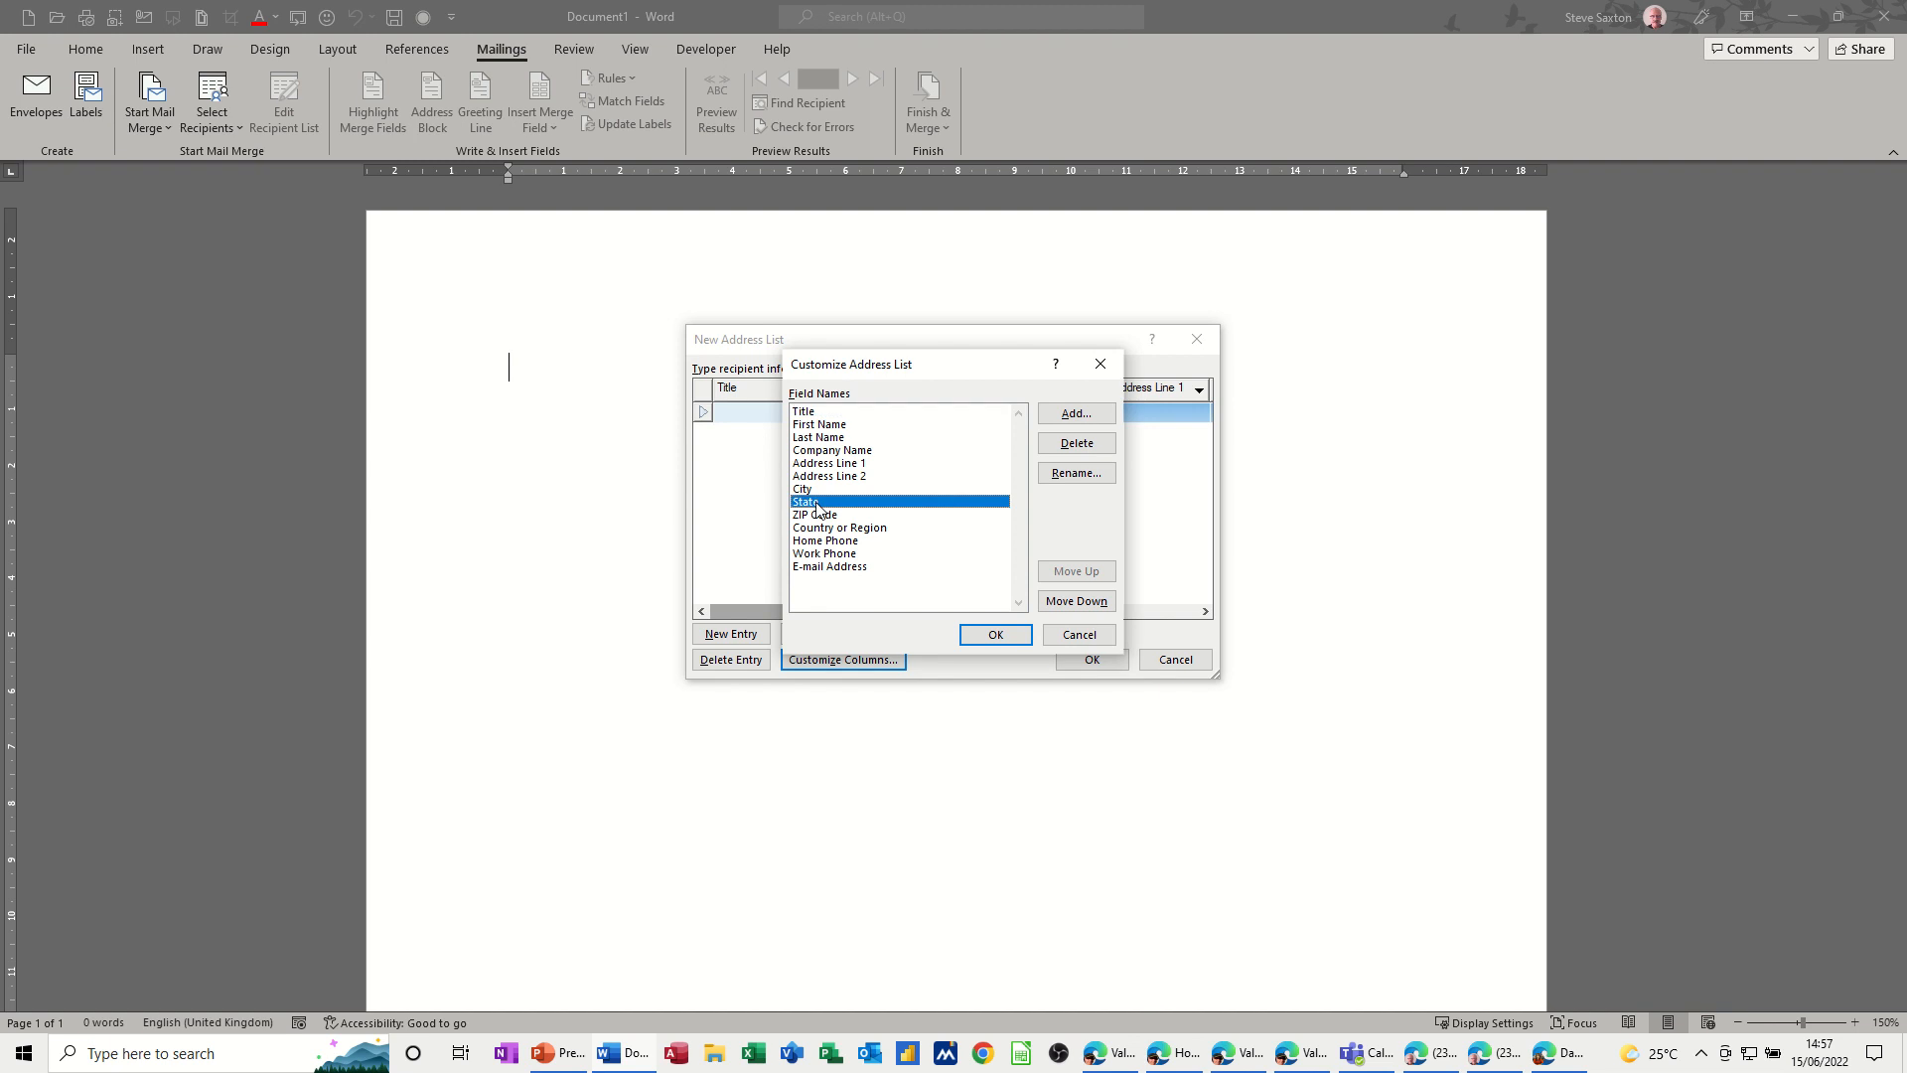
click(1071, 473)
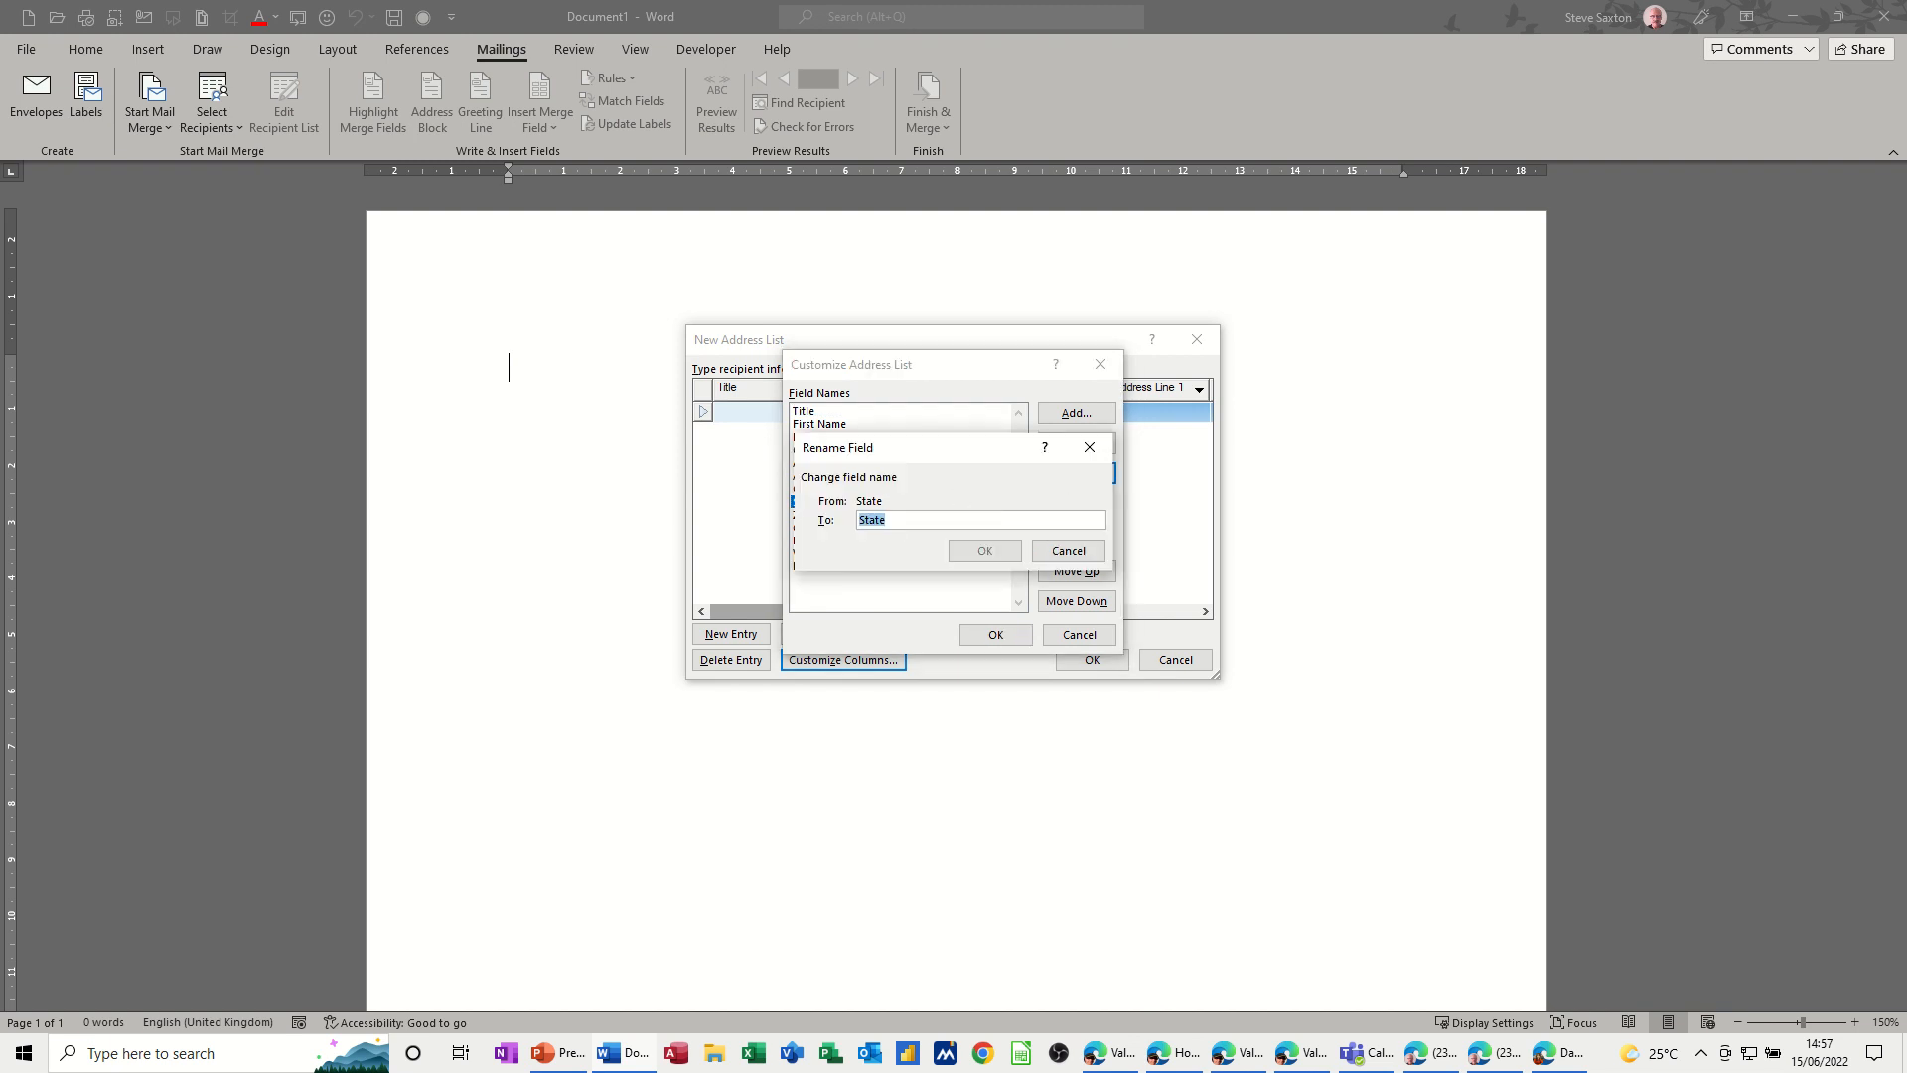
text(County)
click(981, 550)
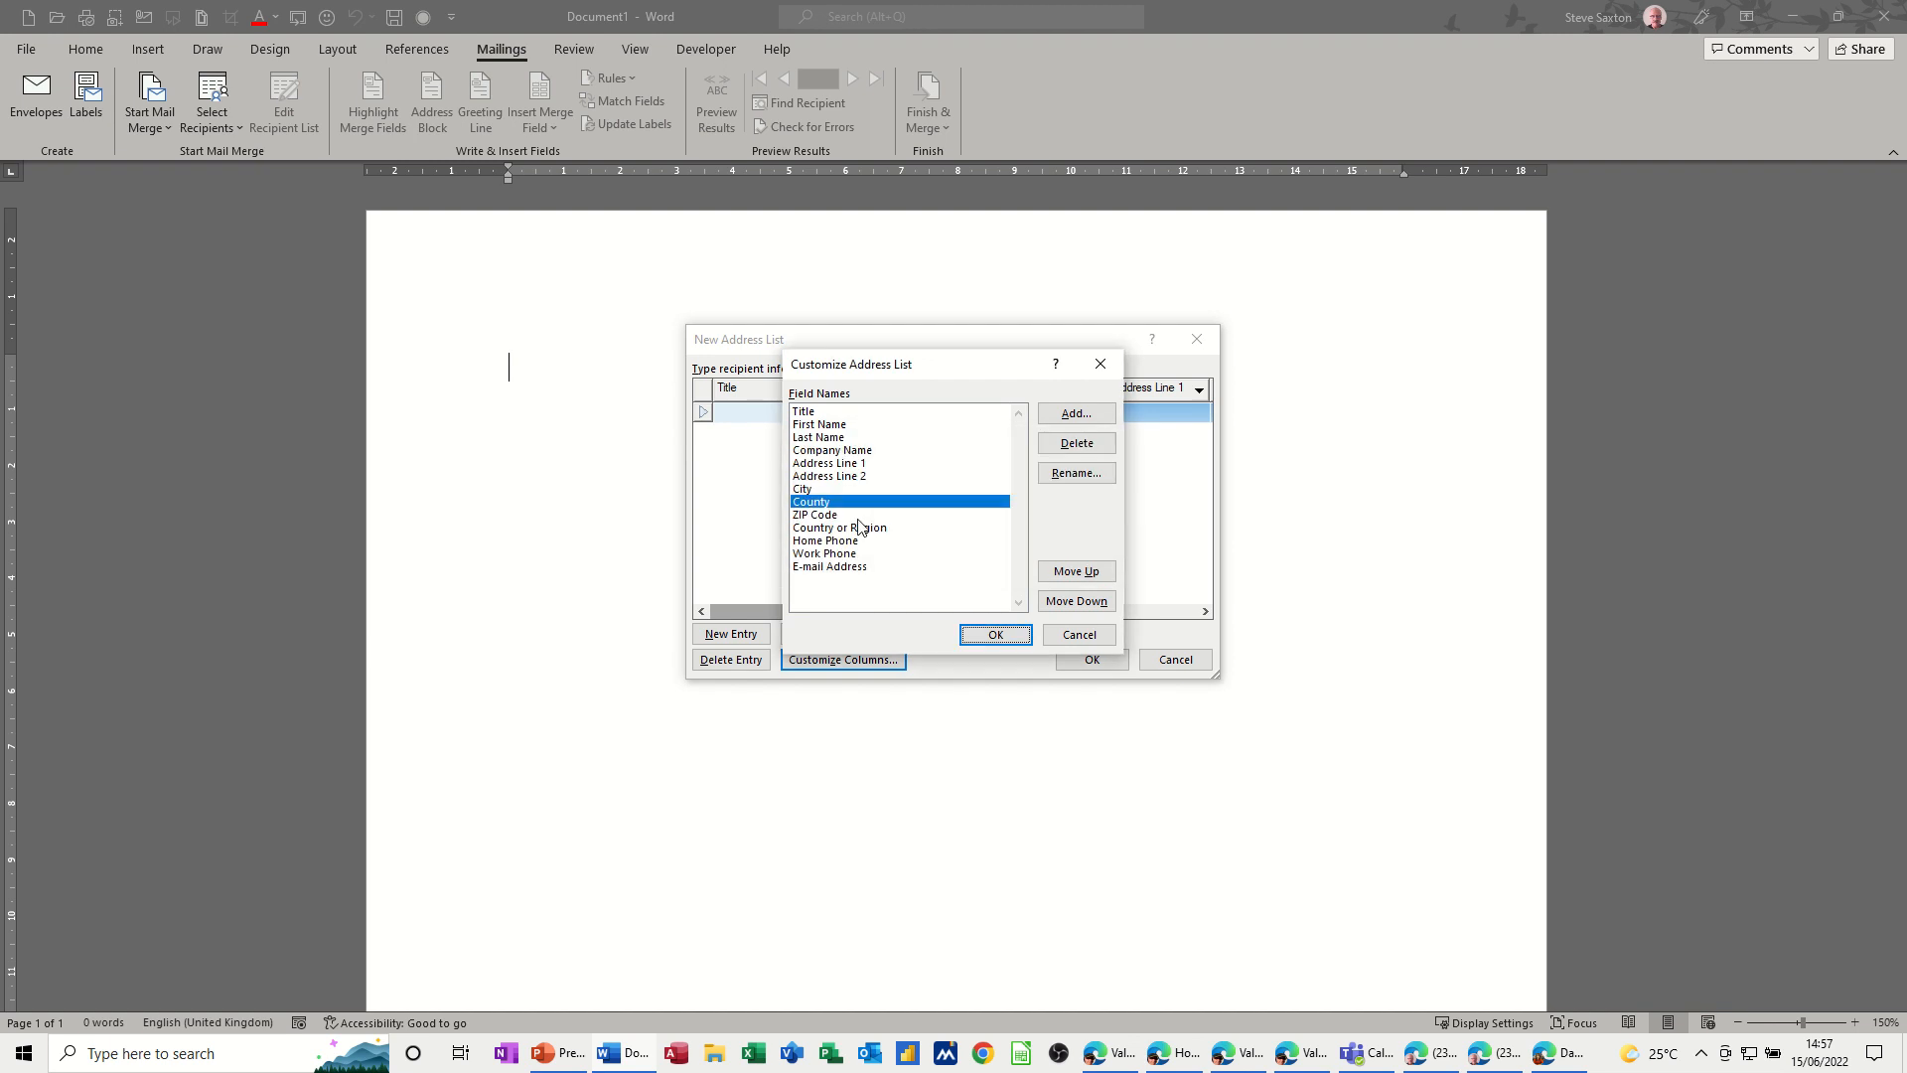
click(846, 515)
click(1058, 474)
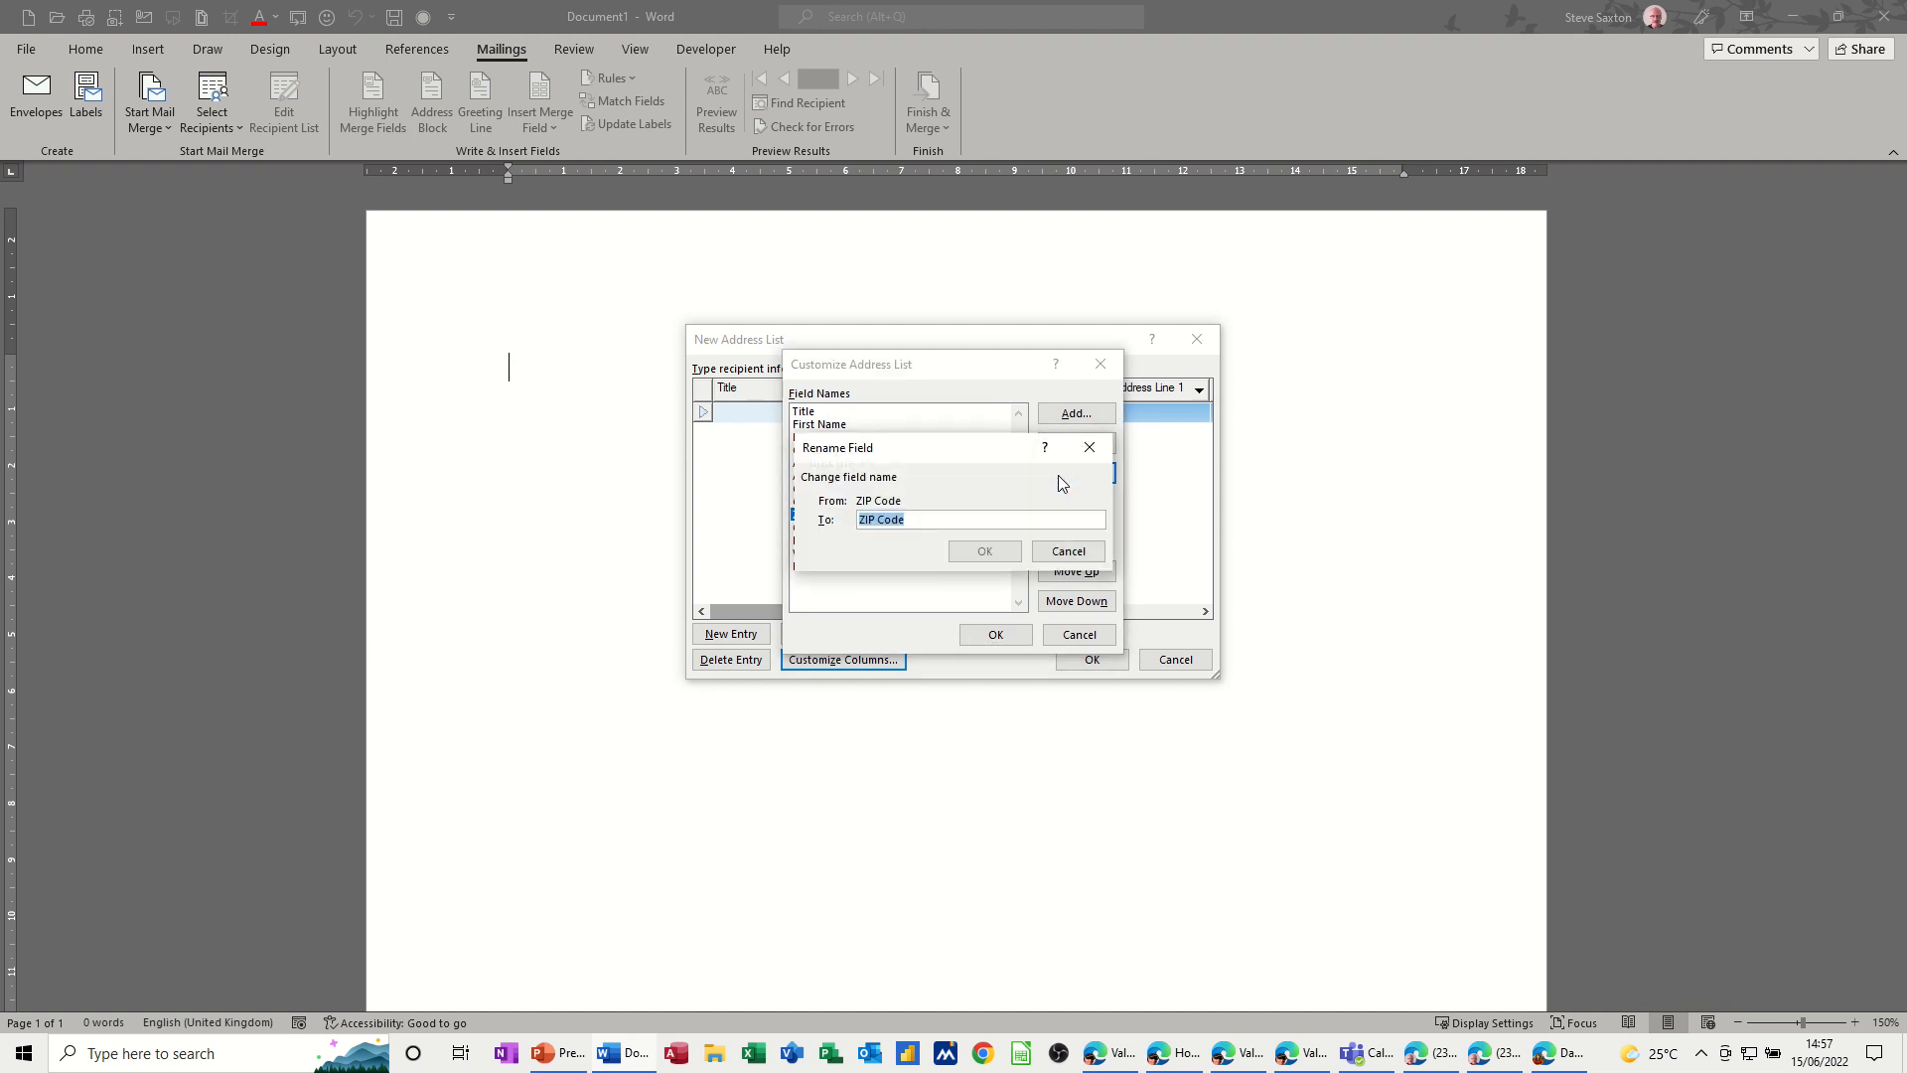
text(Post)
click(989, 549)
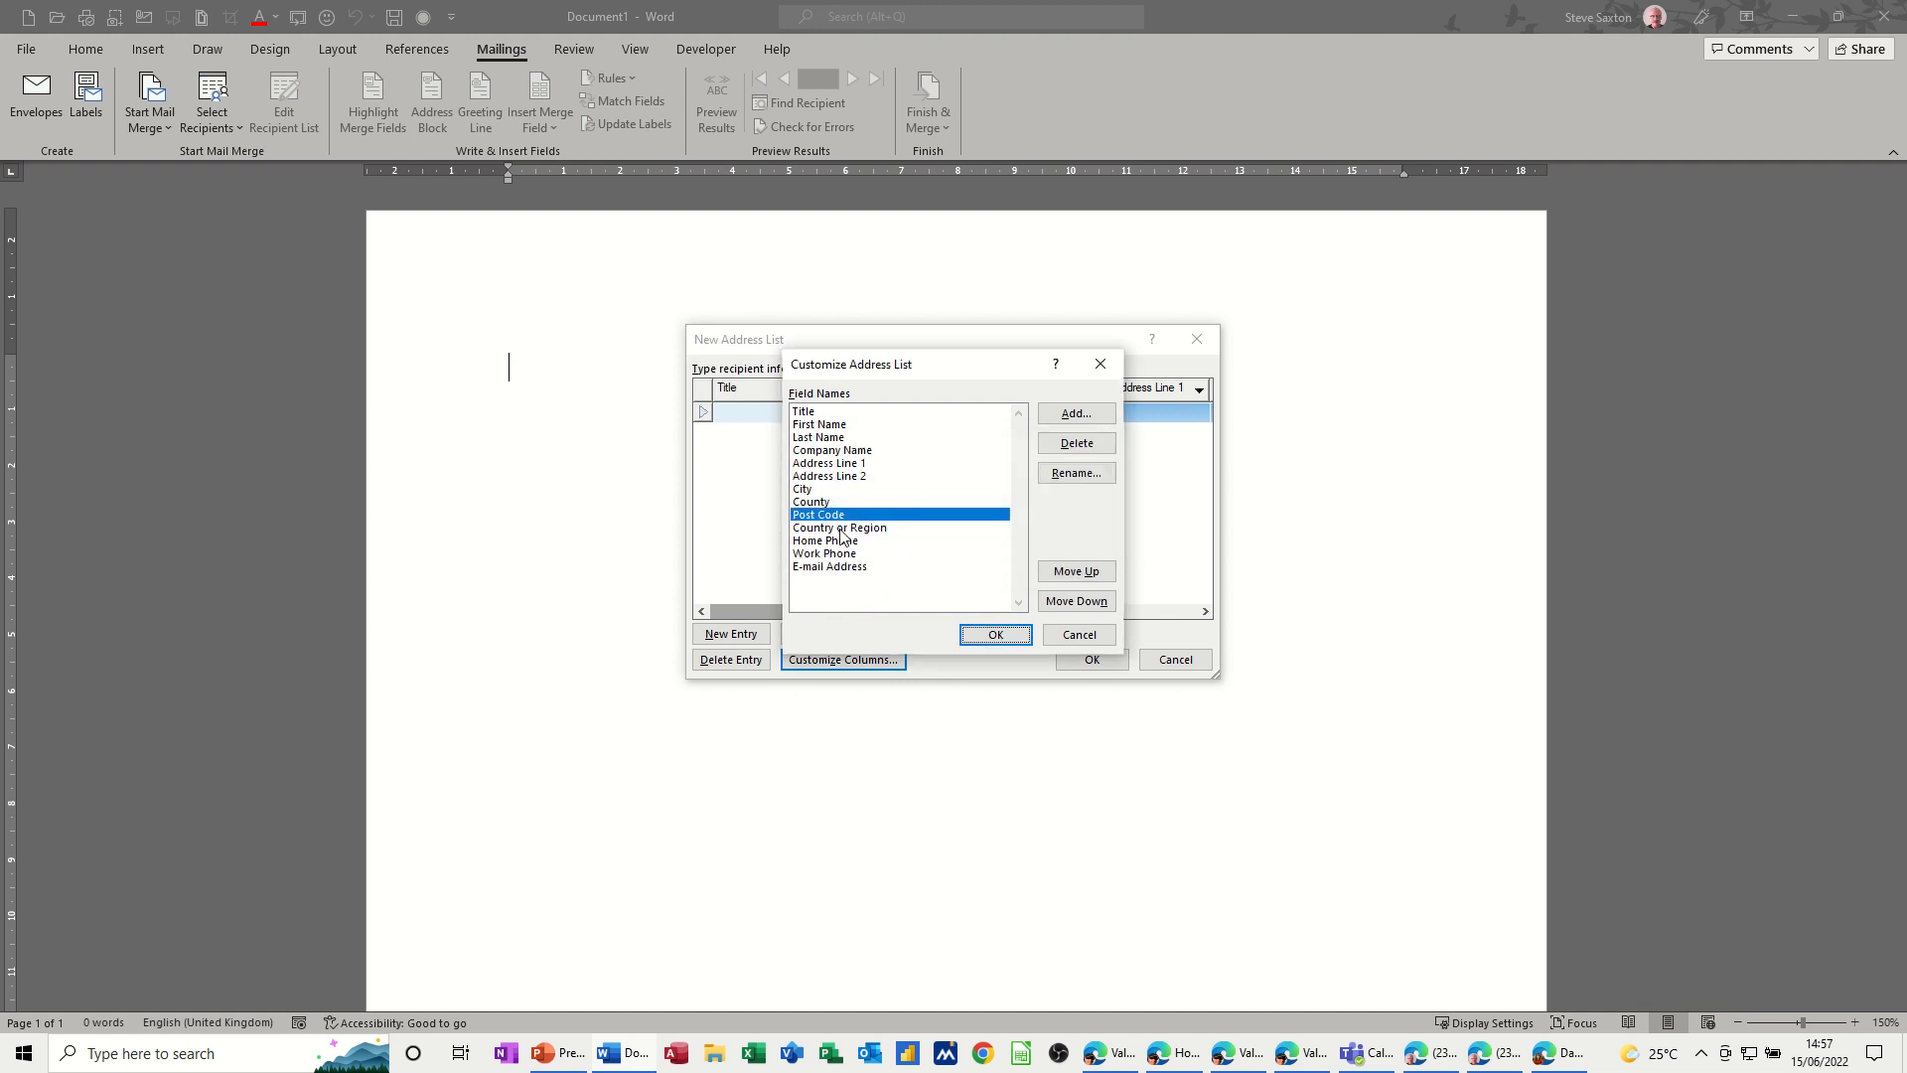
Step: Delete the Country or Region, Home Phone, Work Phone, E-mail Address and Address Line 2 fields, then accept
click(841, 528)
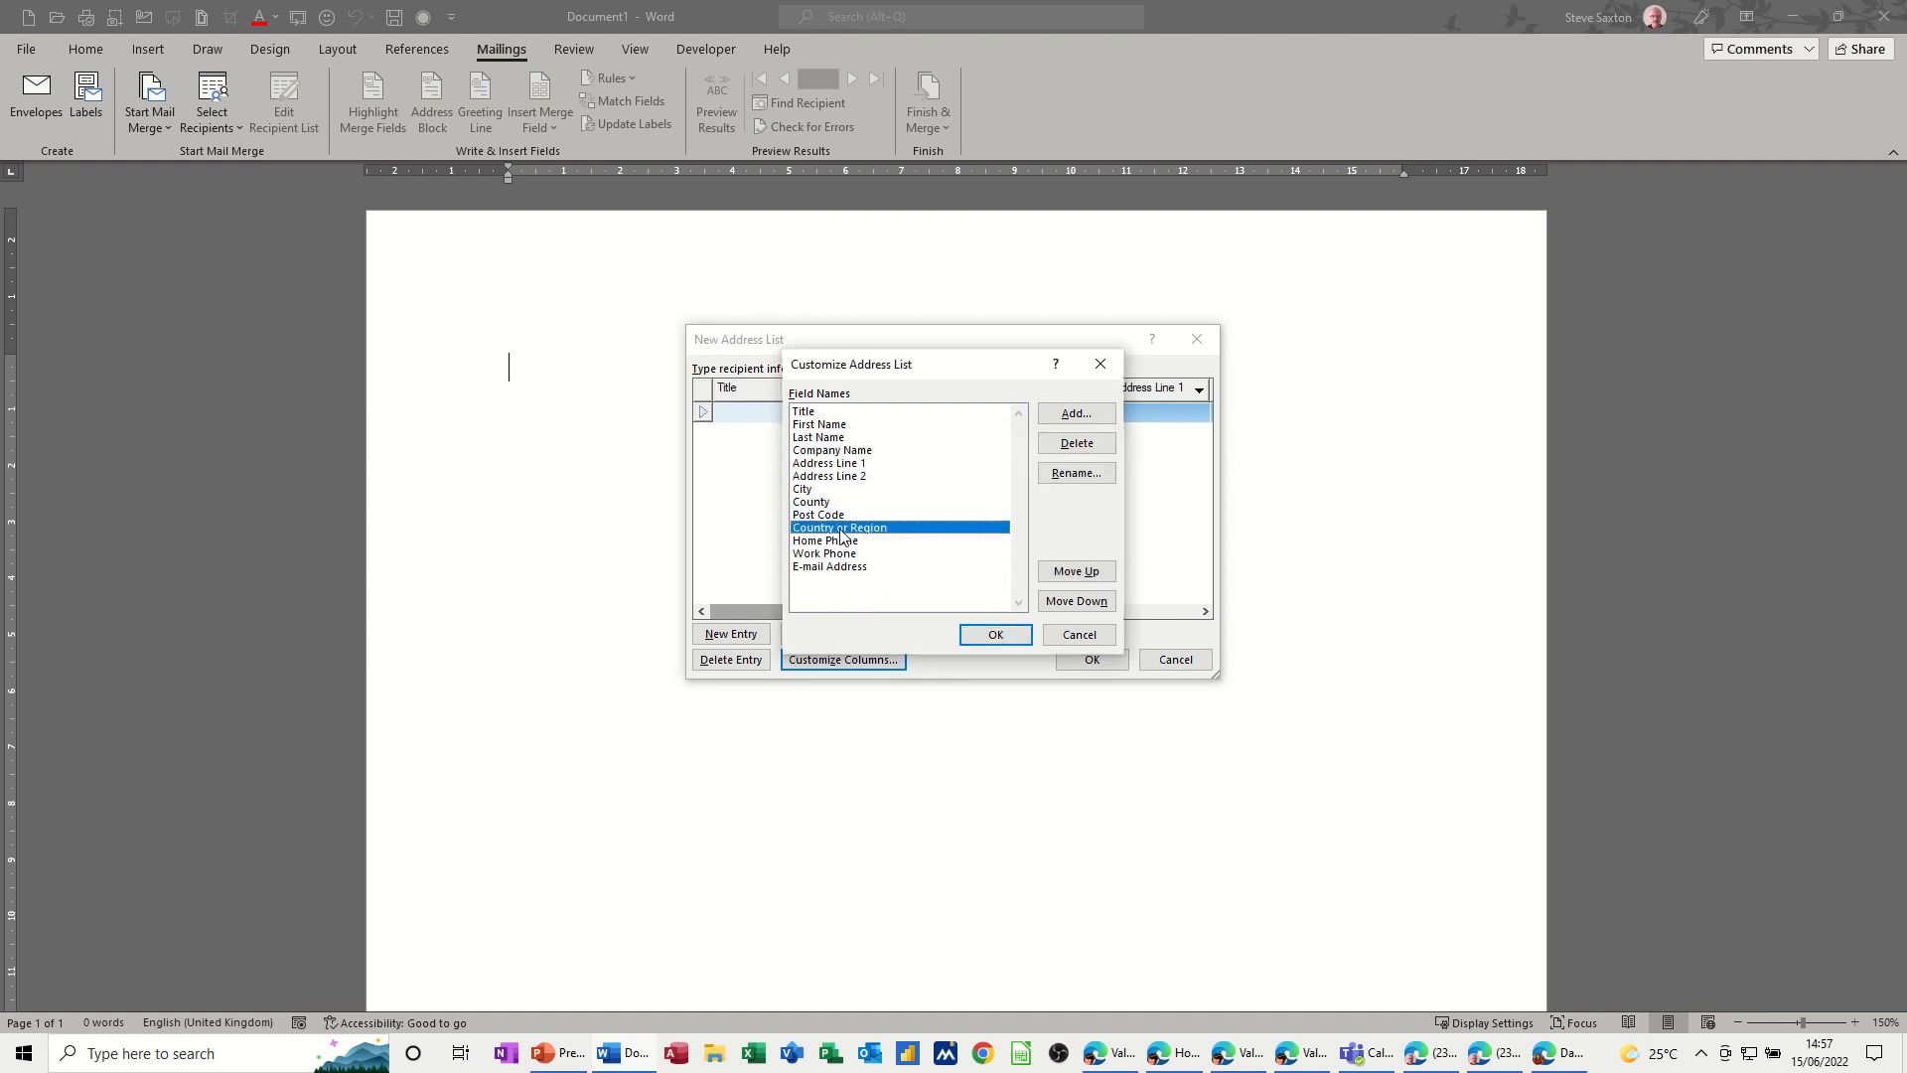
click(1056, 447)
click(919, 581)
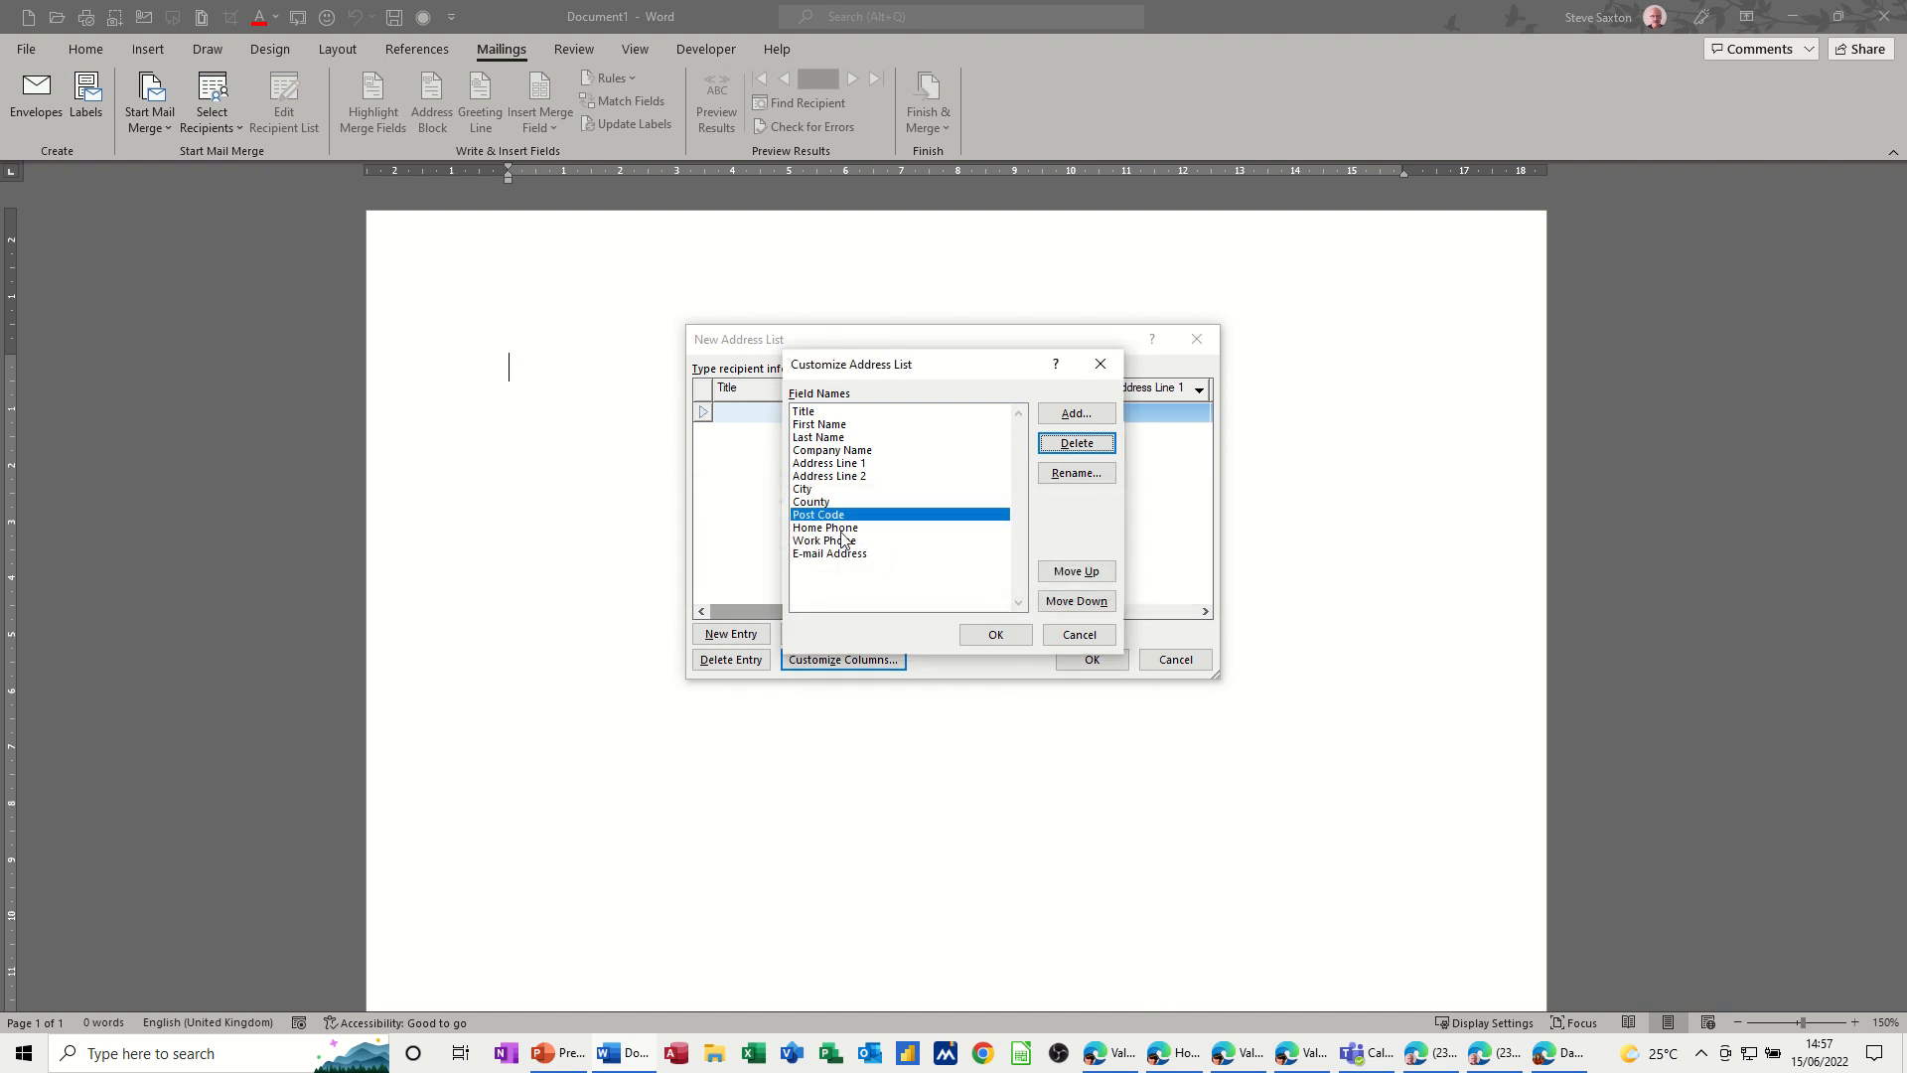
click(841, 529)
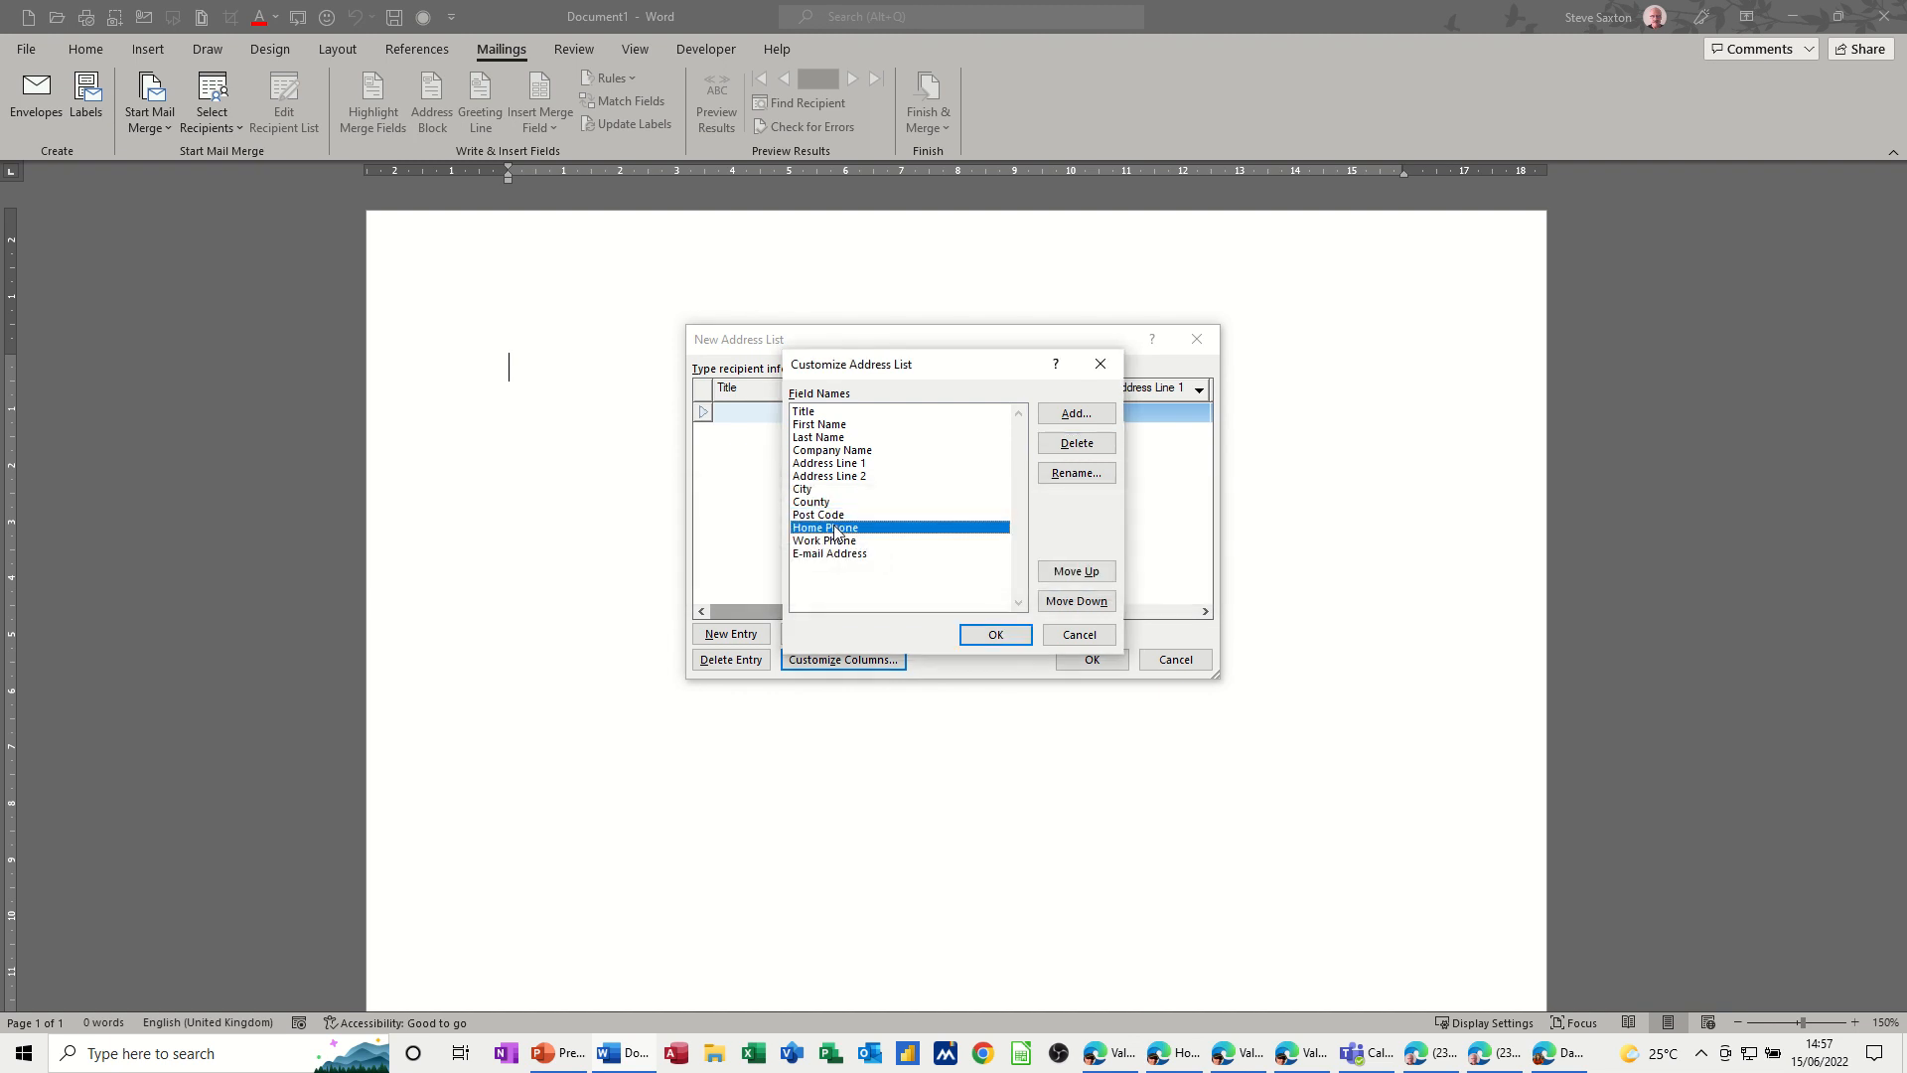
click(1077, 447)
click(914, 581)
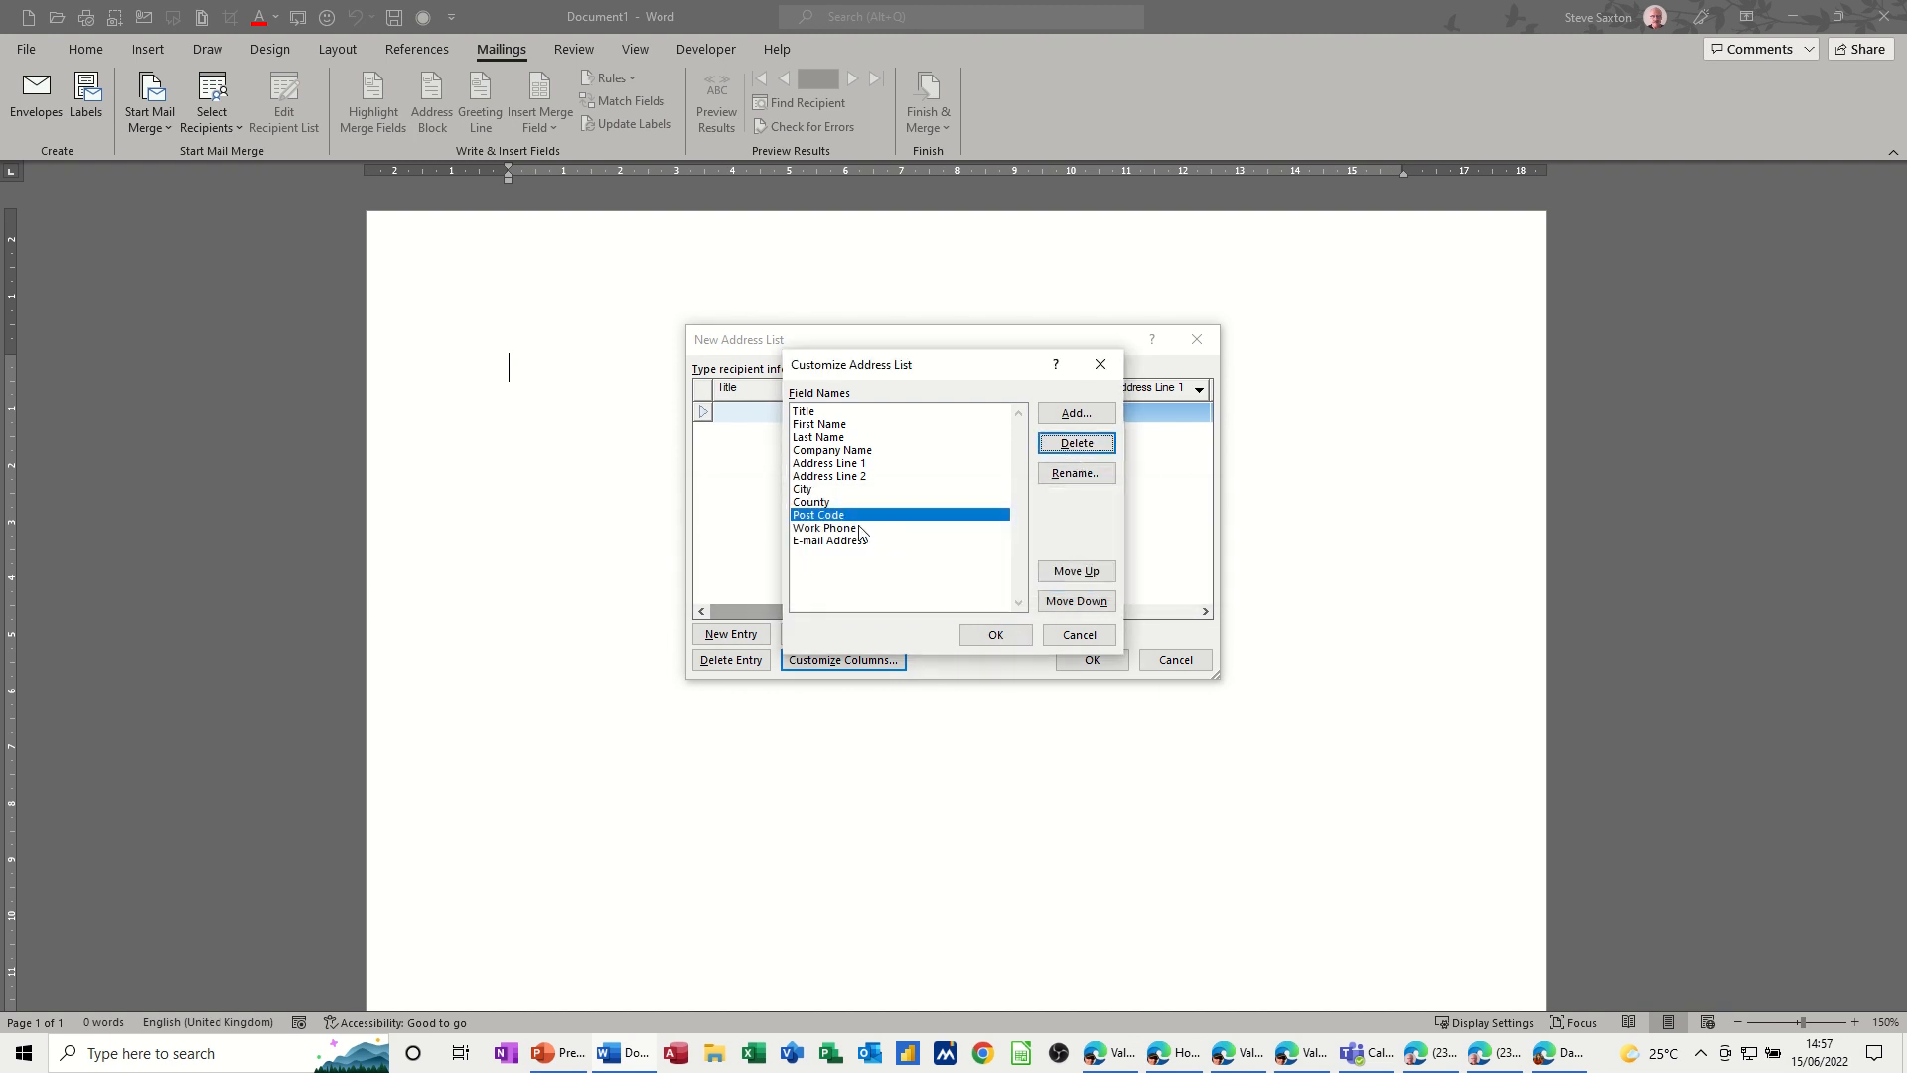
click(838, 530)
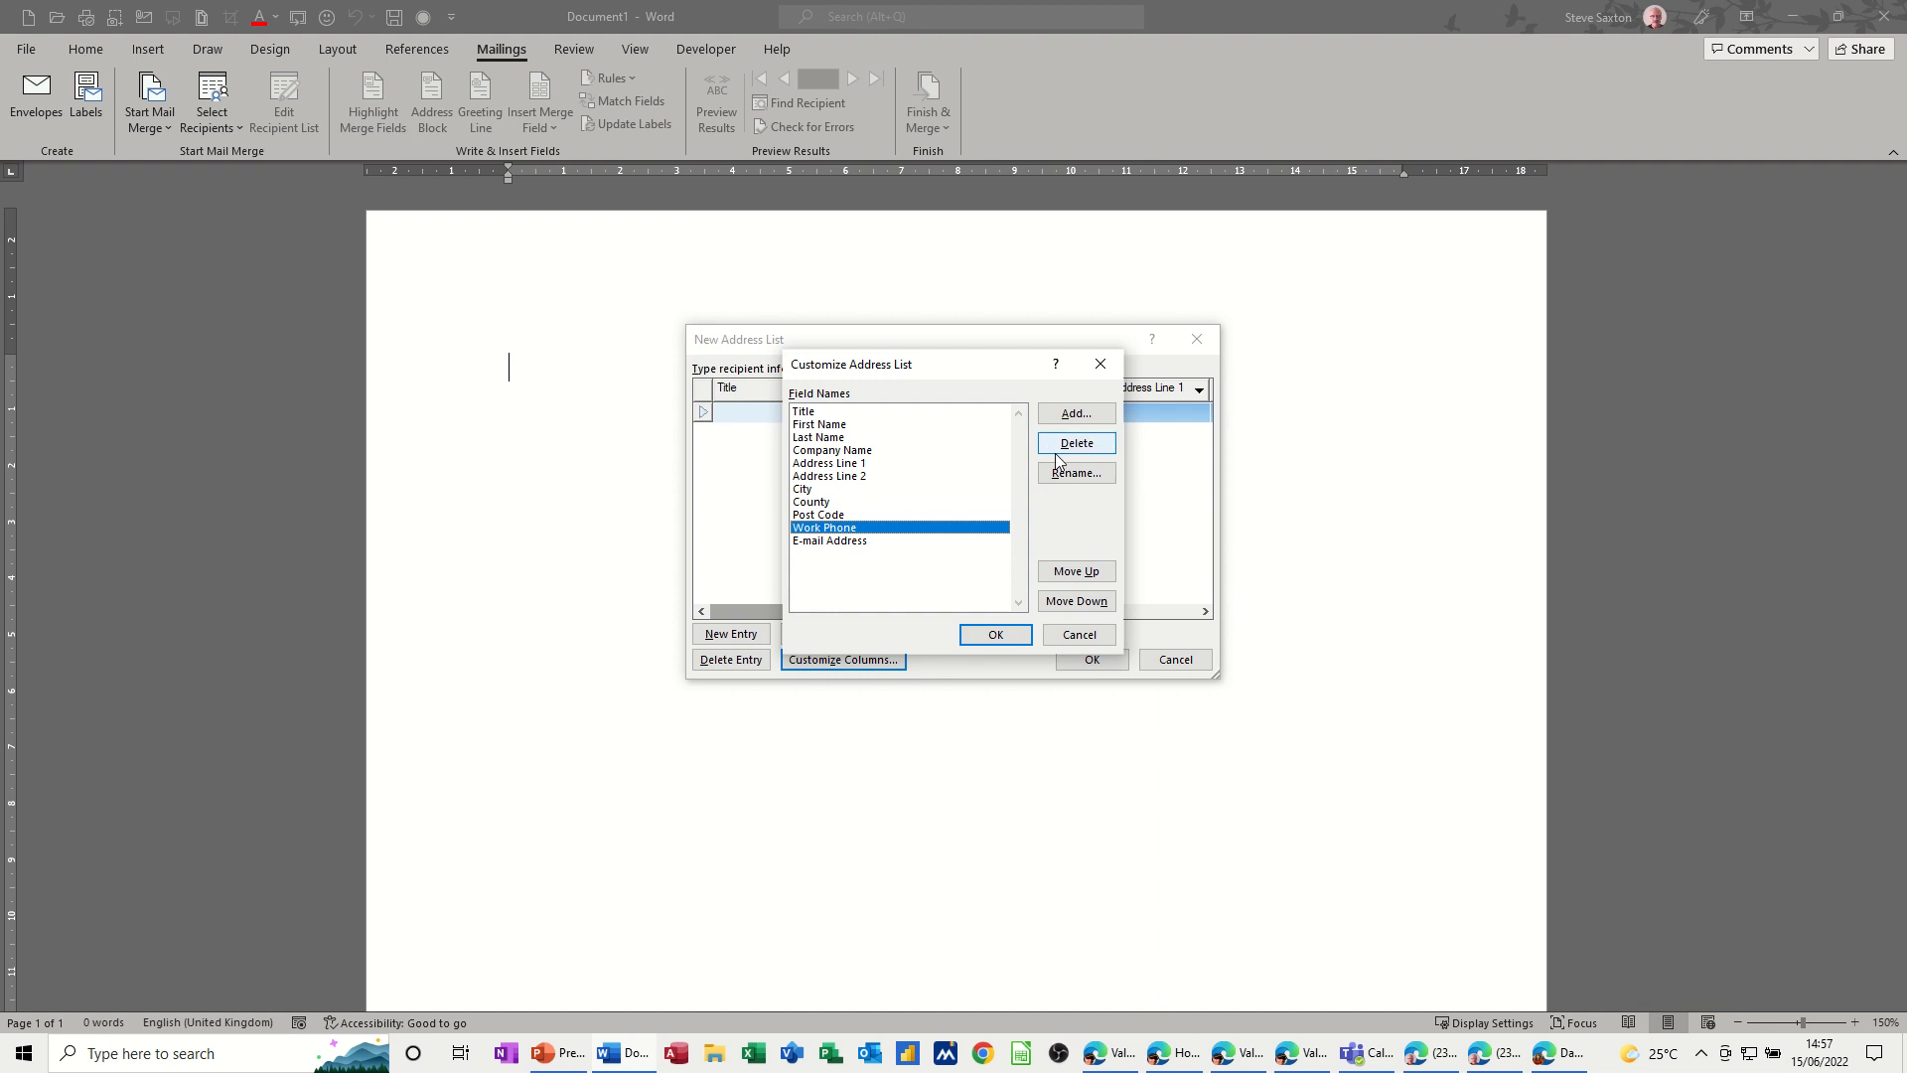
click(1061, 454)
click(901, 584)
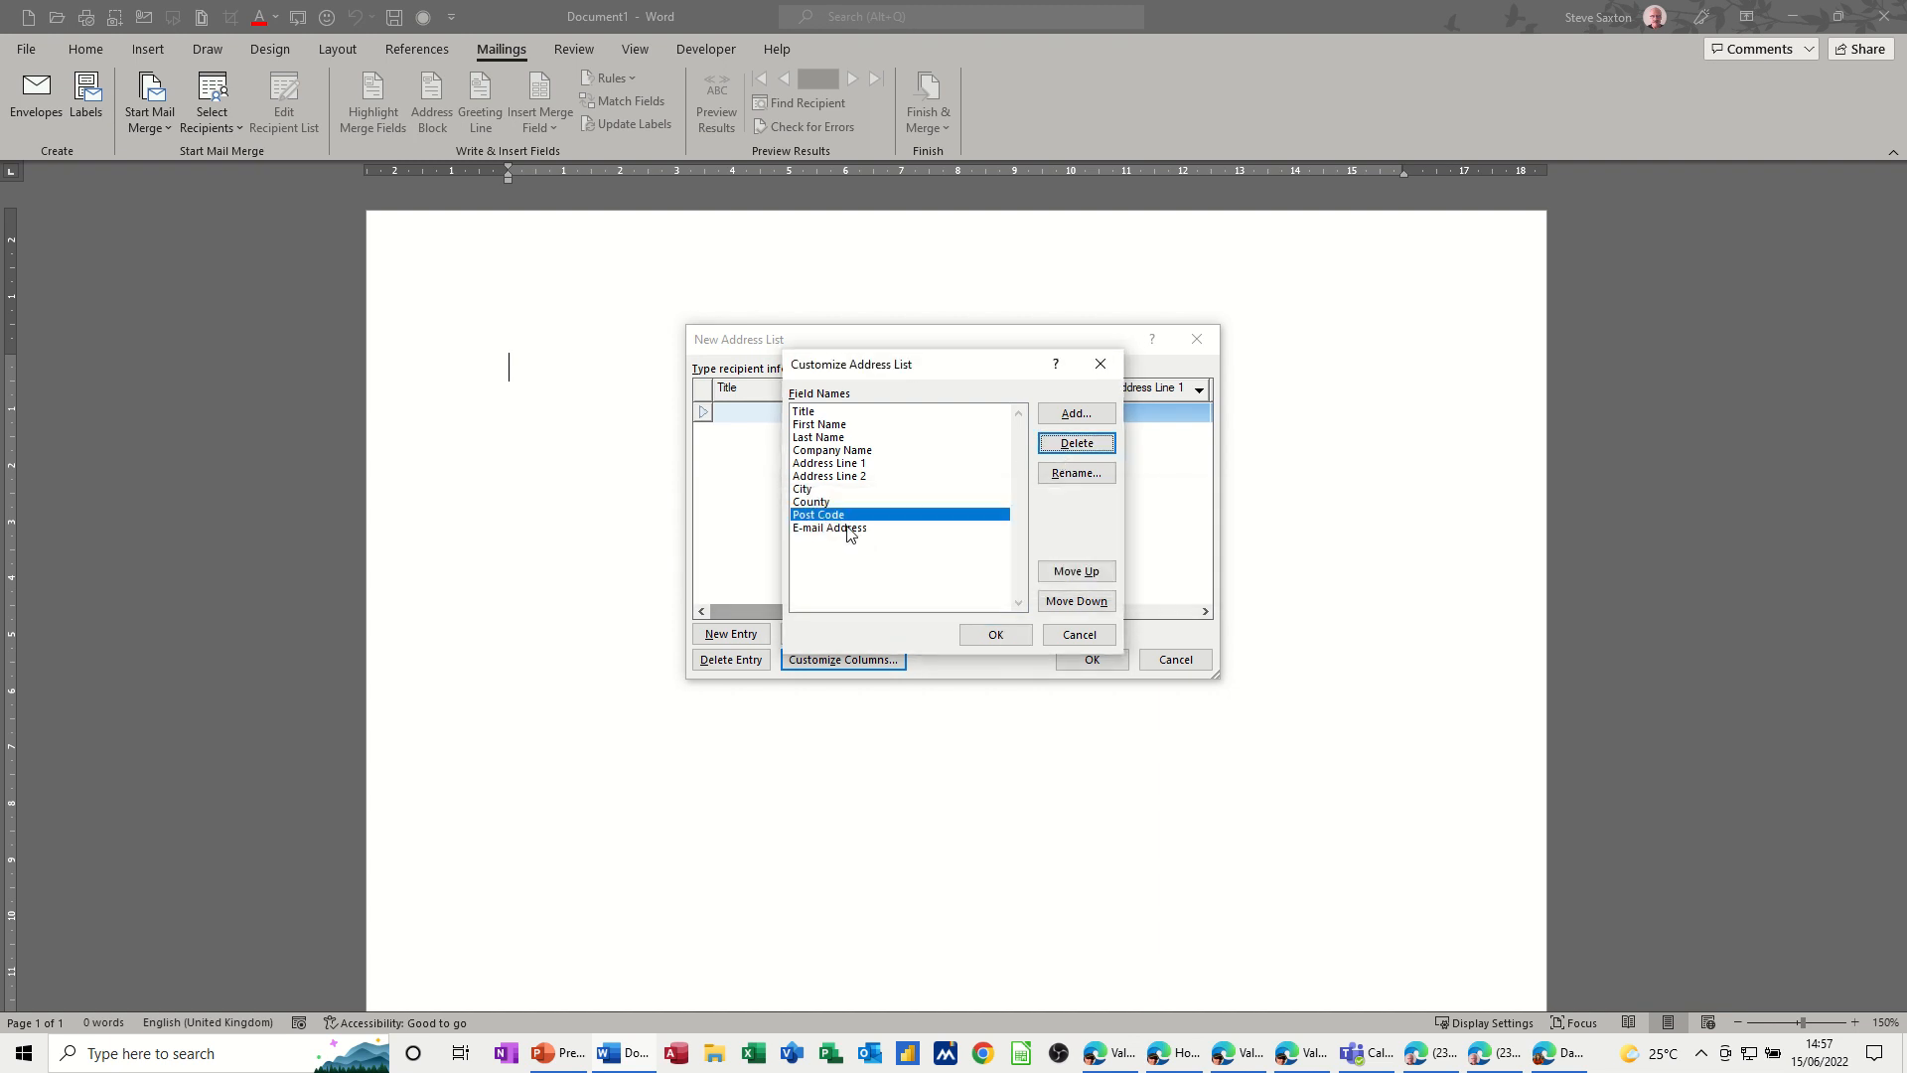
click(847, 528)
click(1095, 448)
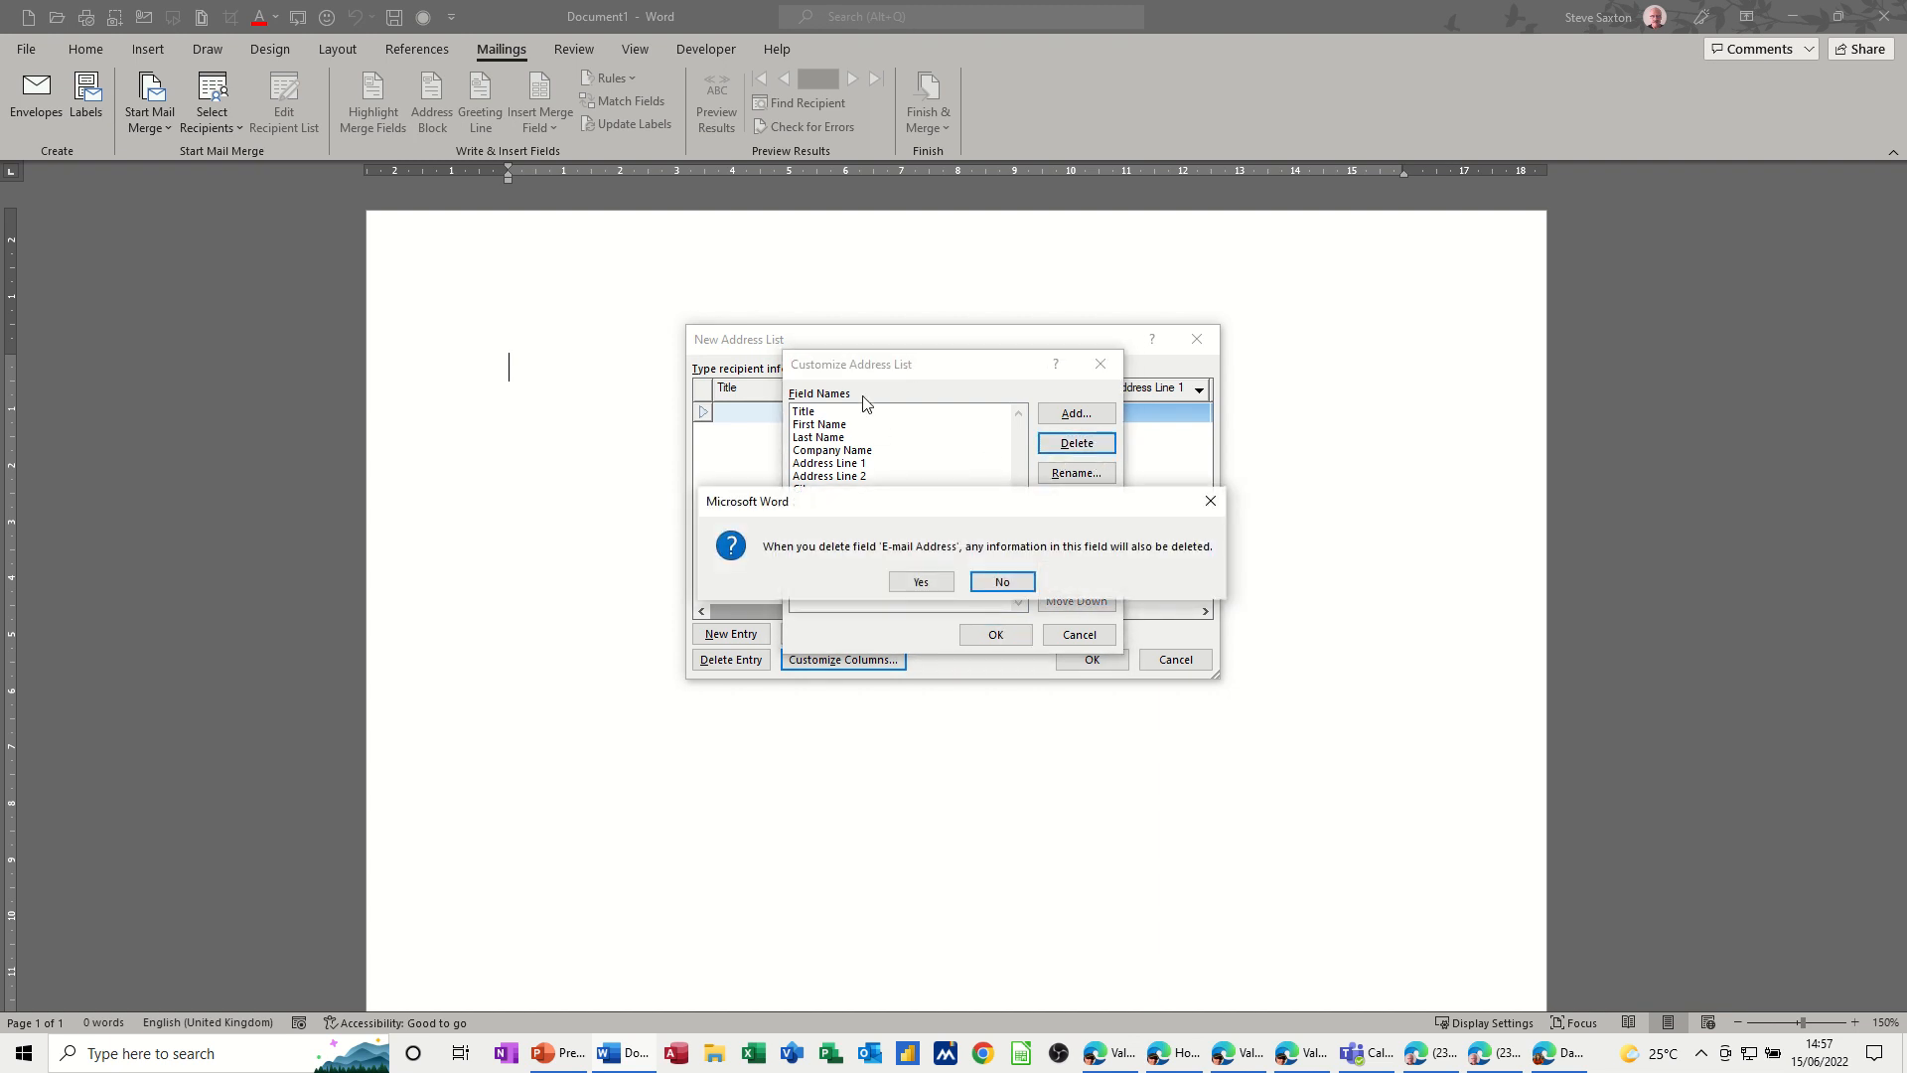
click(904, 584)
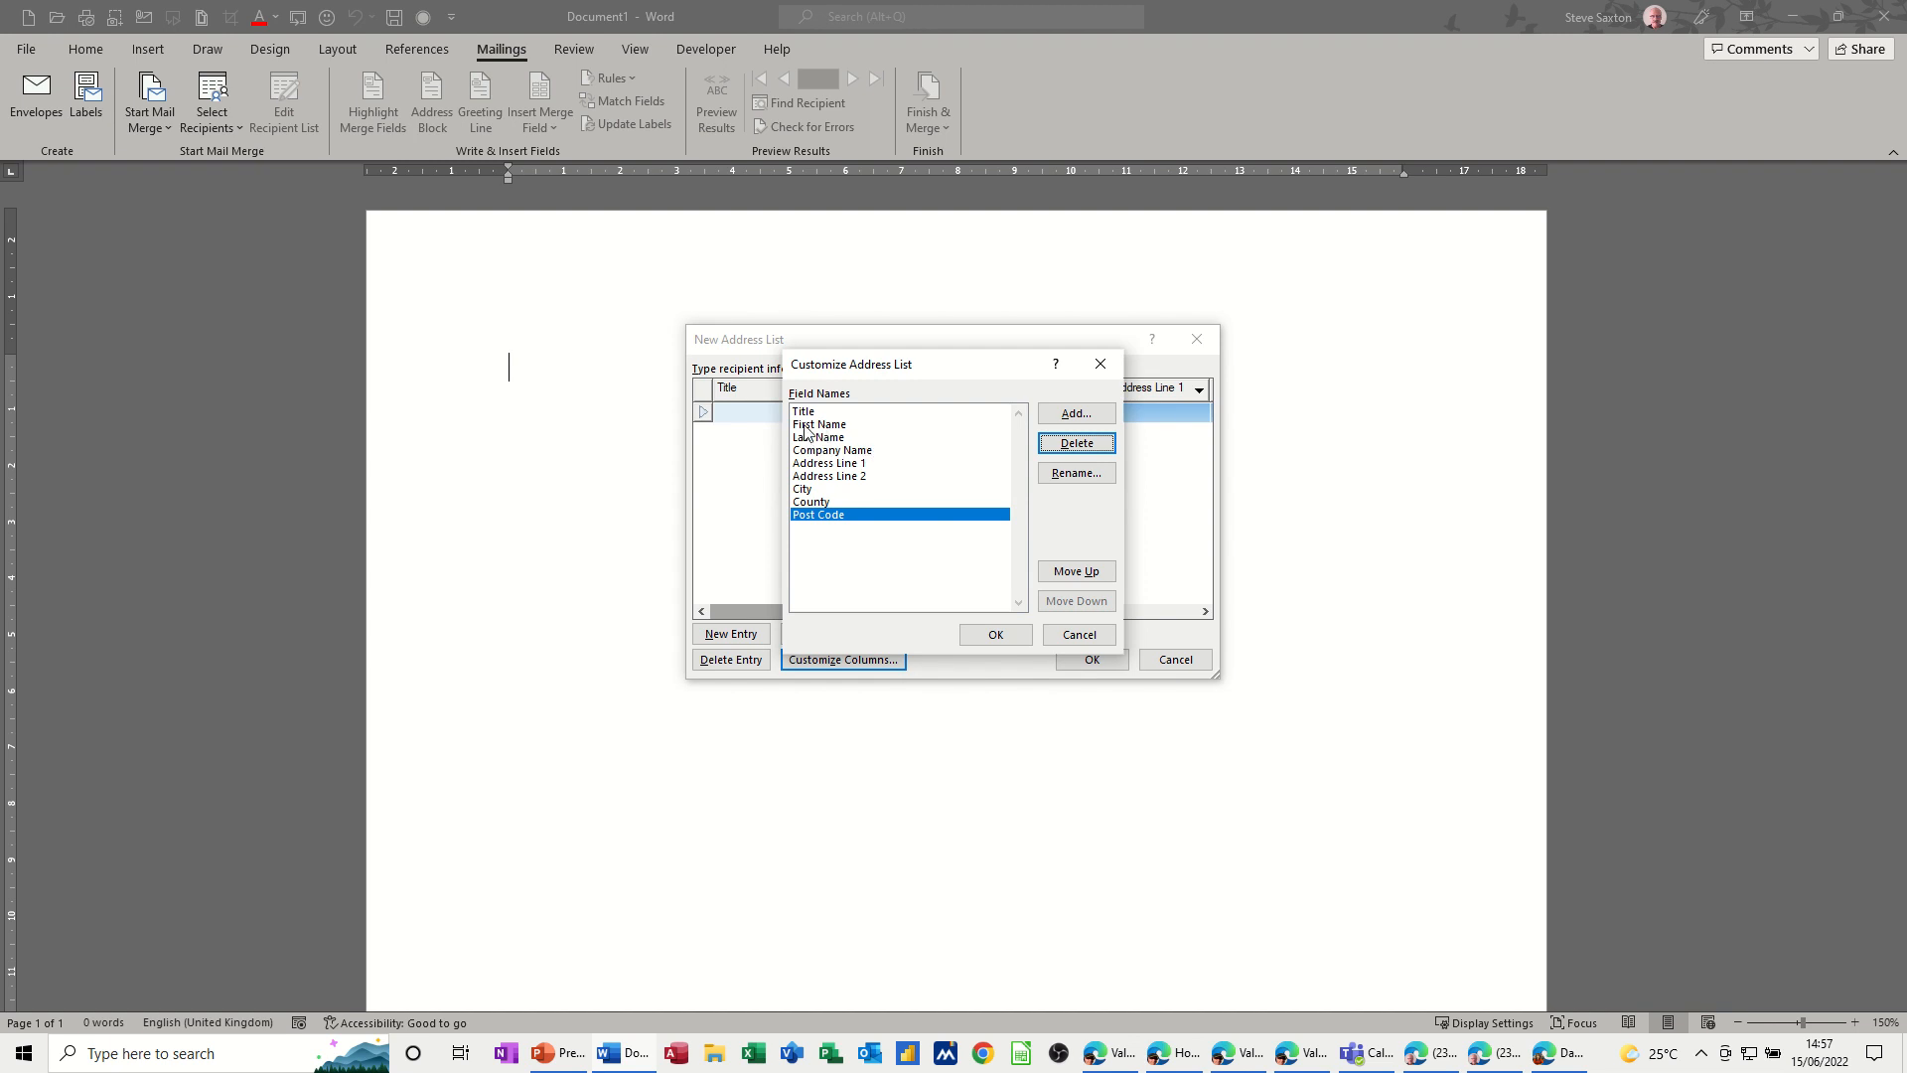
click(843, 478)
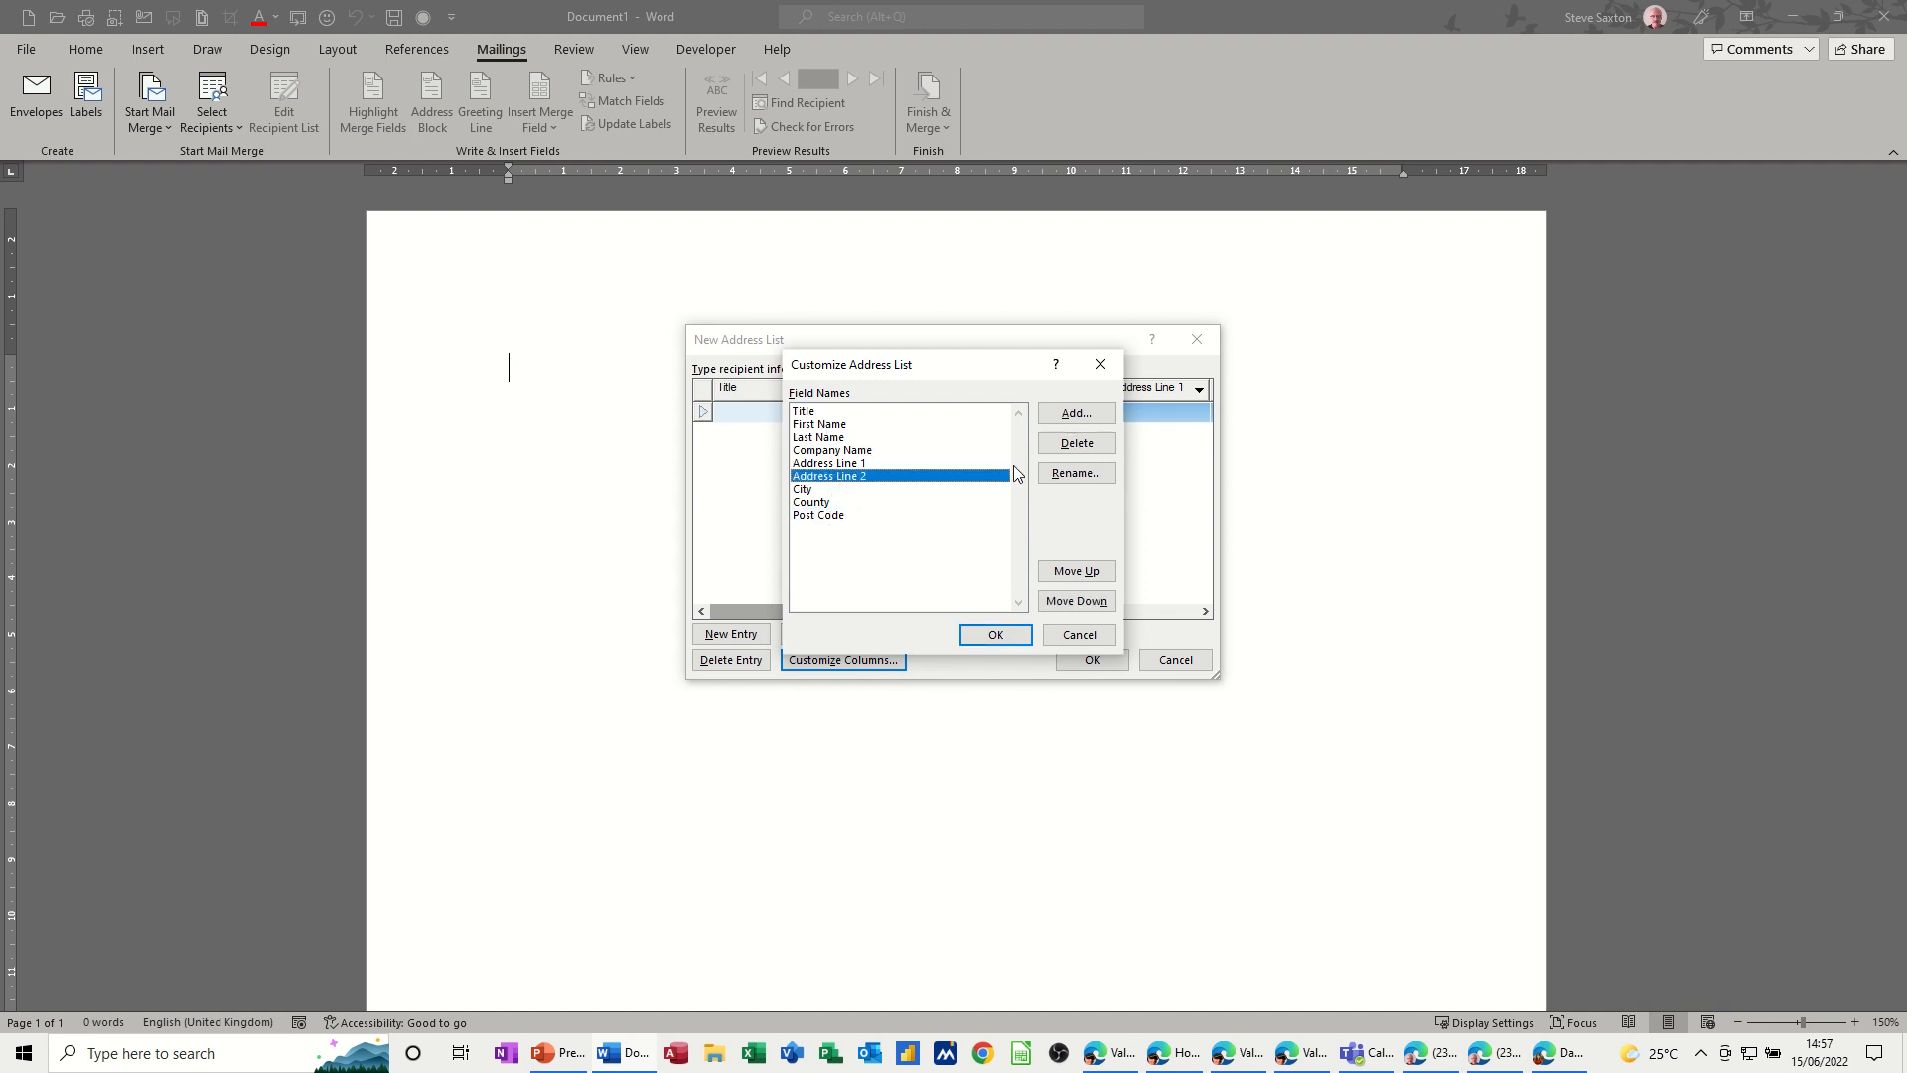
click(1048, 444)
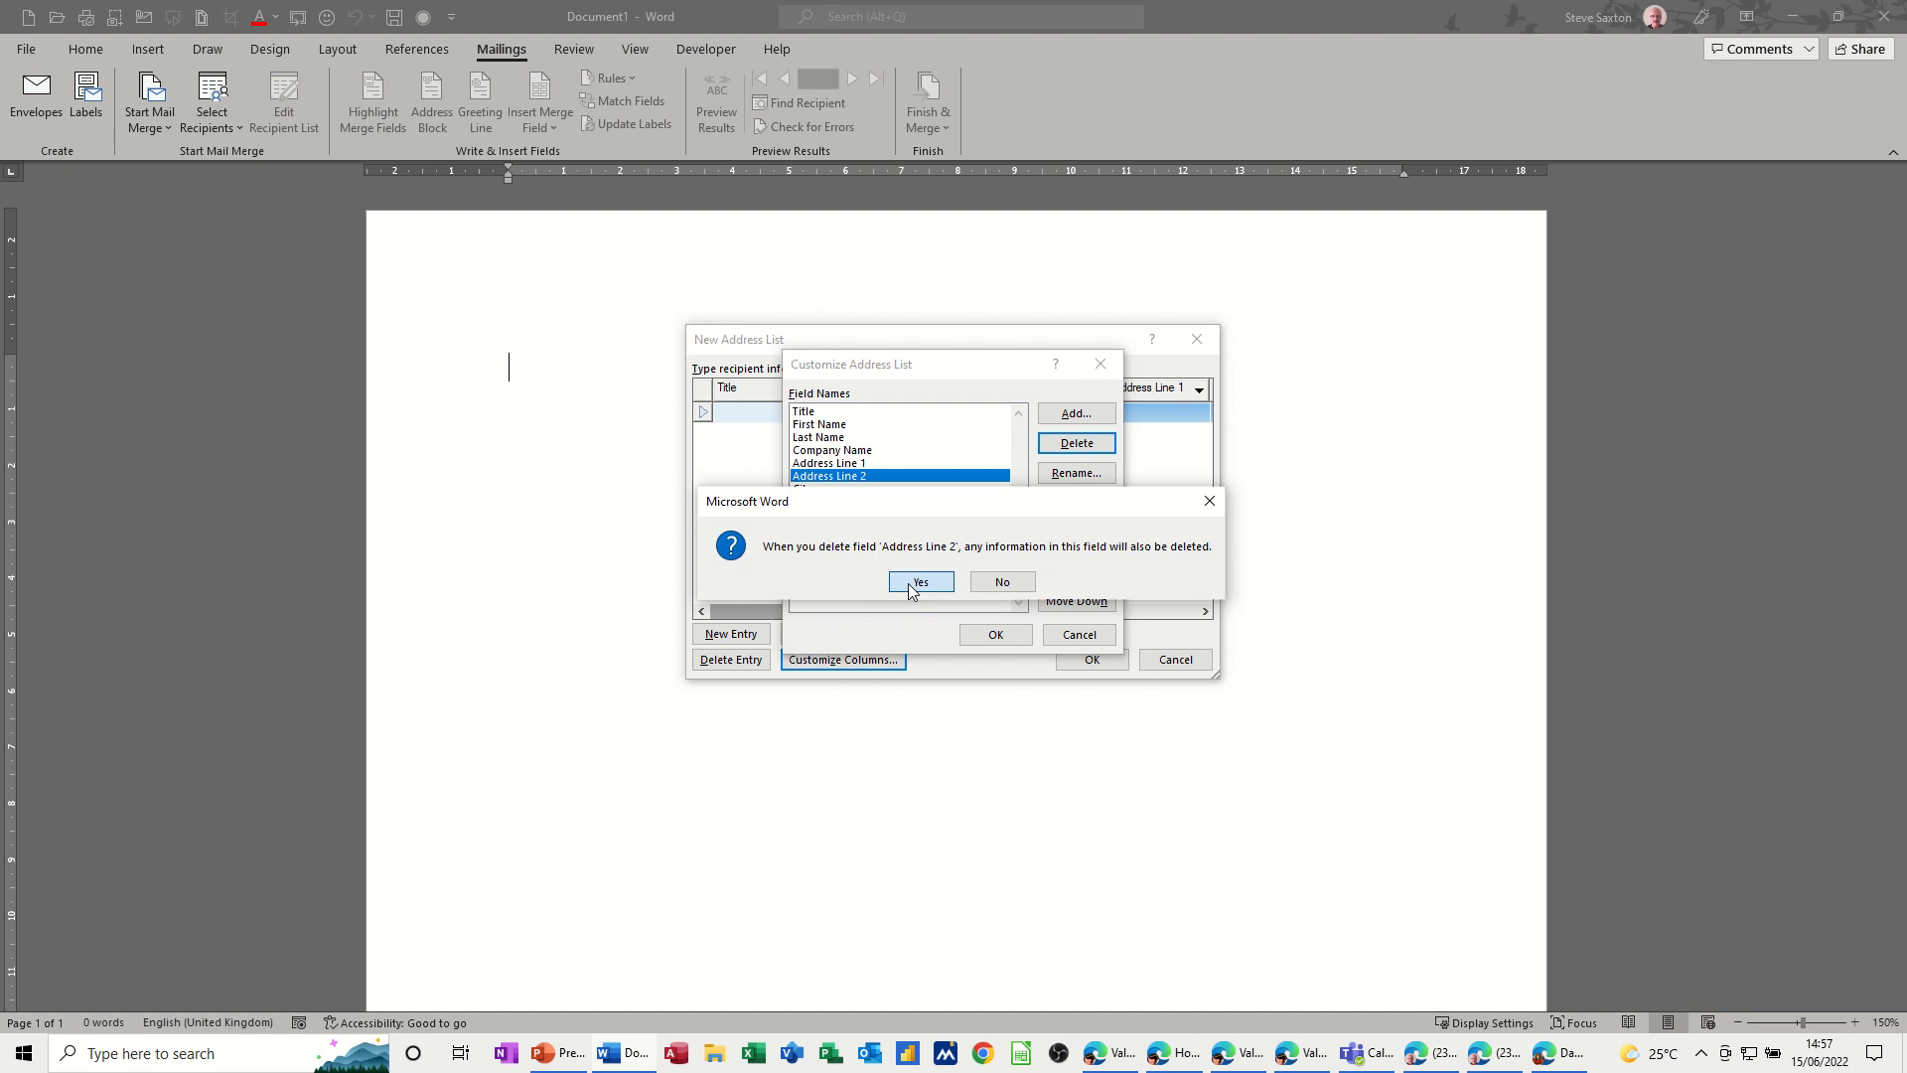
click(912, 583)
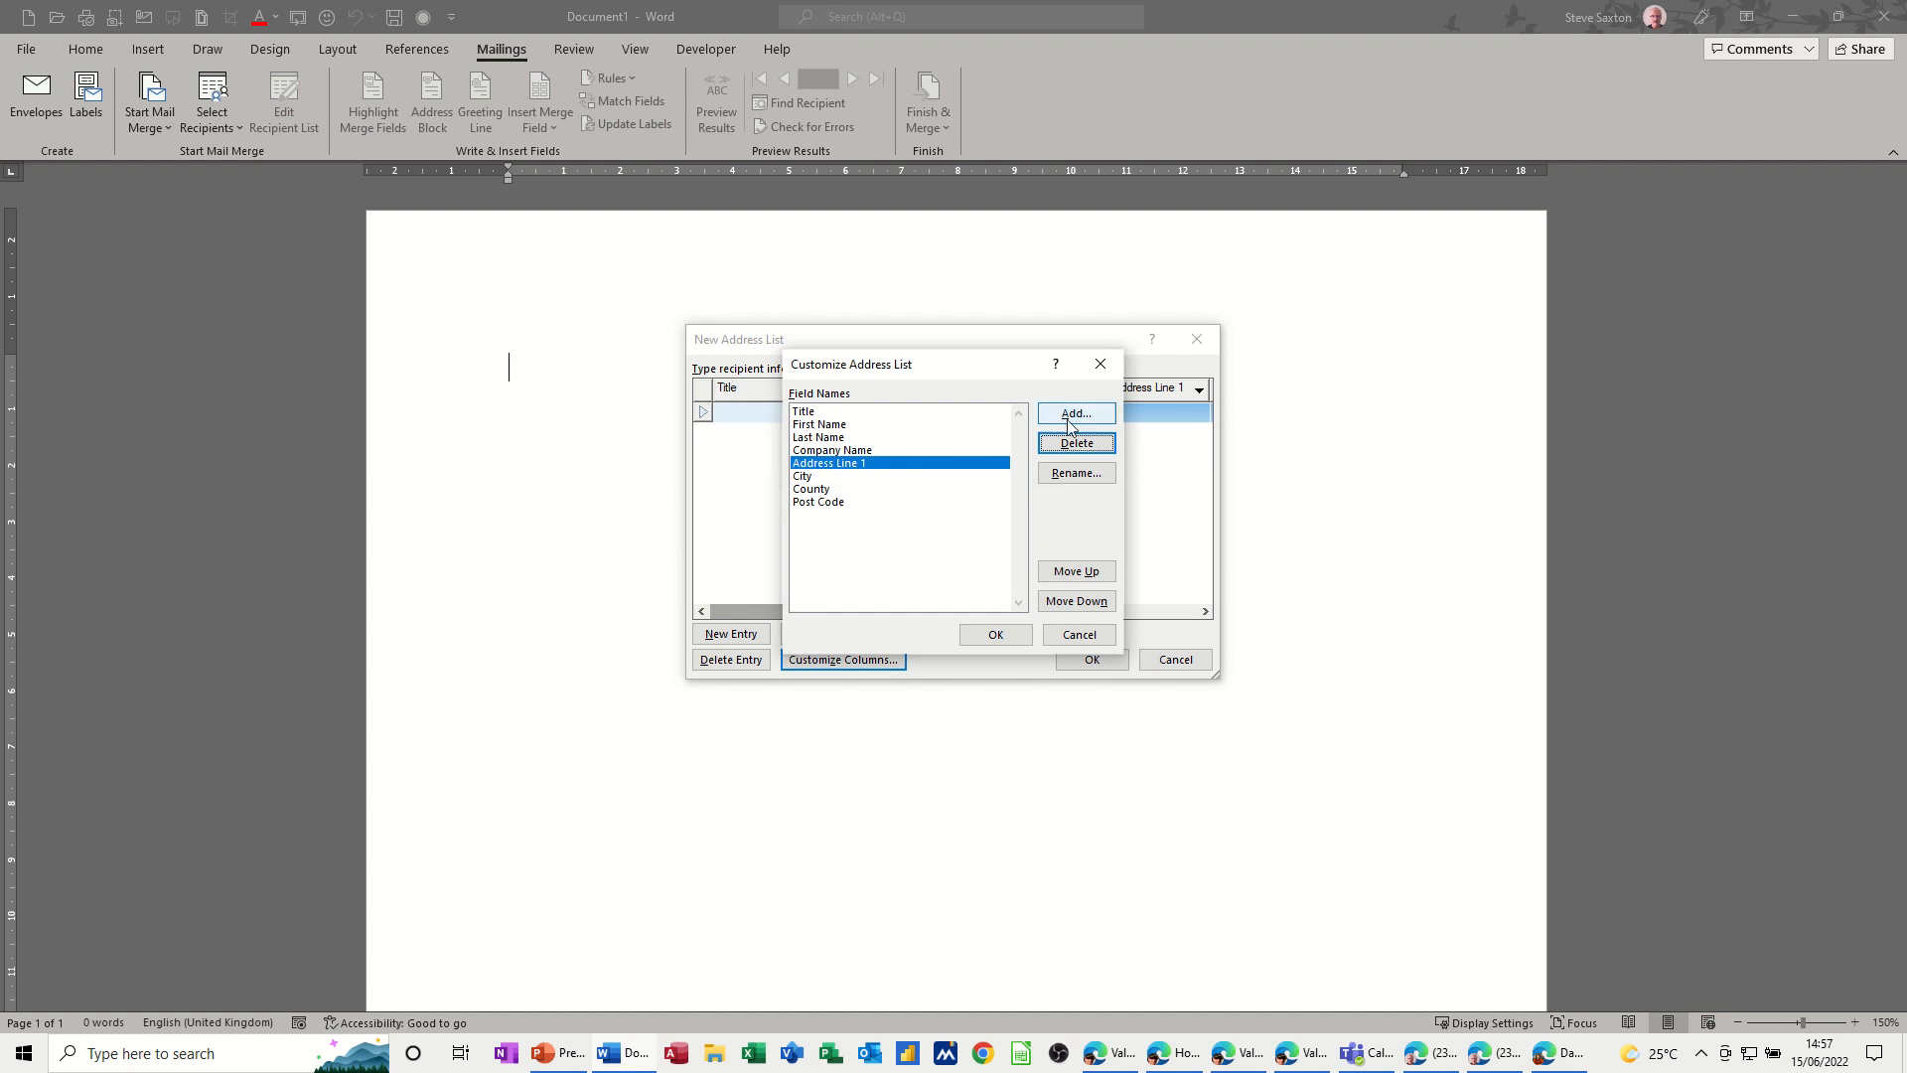
click(975, 628)
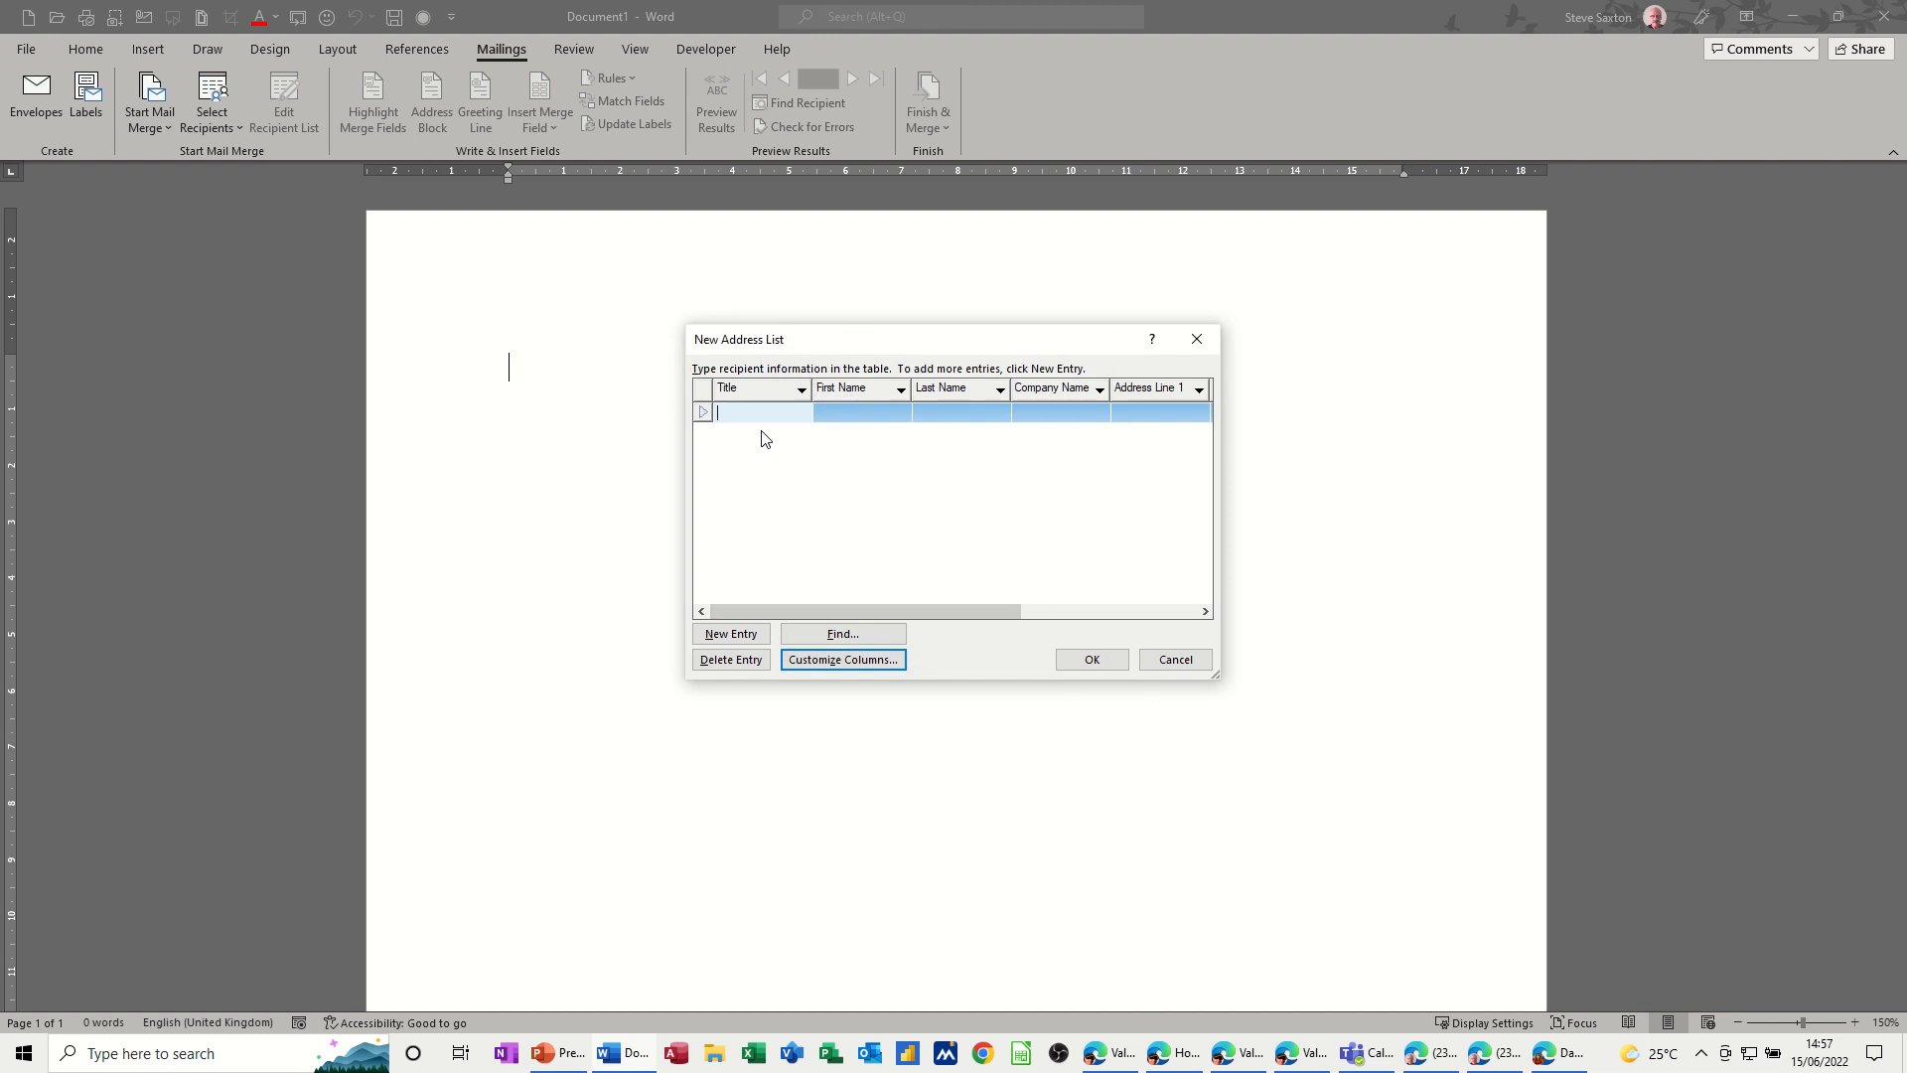
Step: Enter three recipients' titles (e.g. Mr), names, companies and addresses, then confirm the list
text(Mr)
key(Tab)
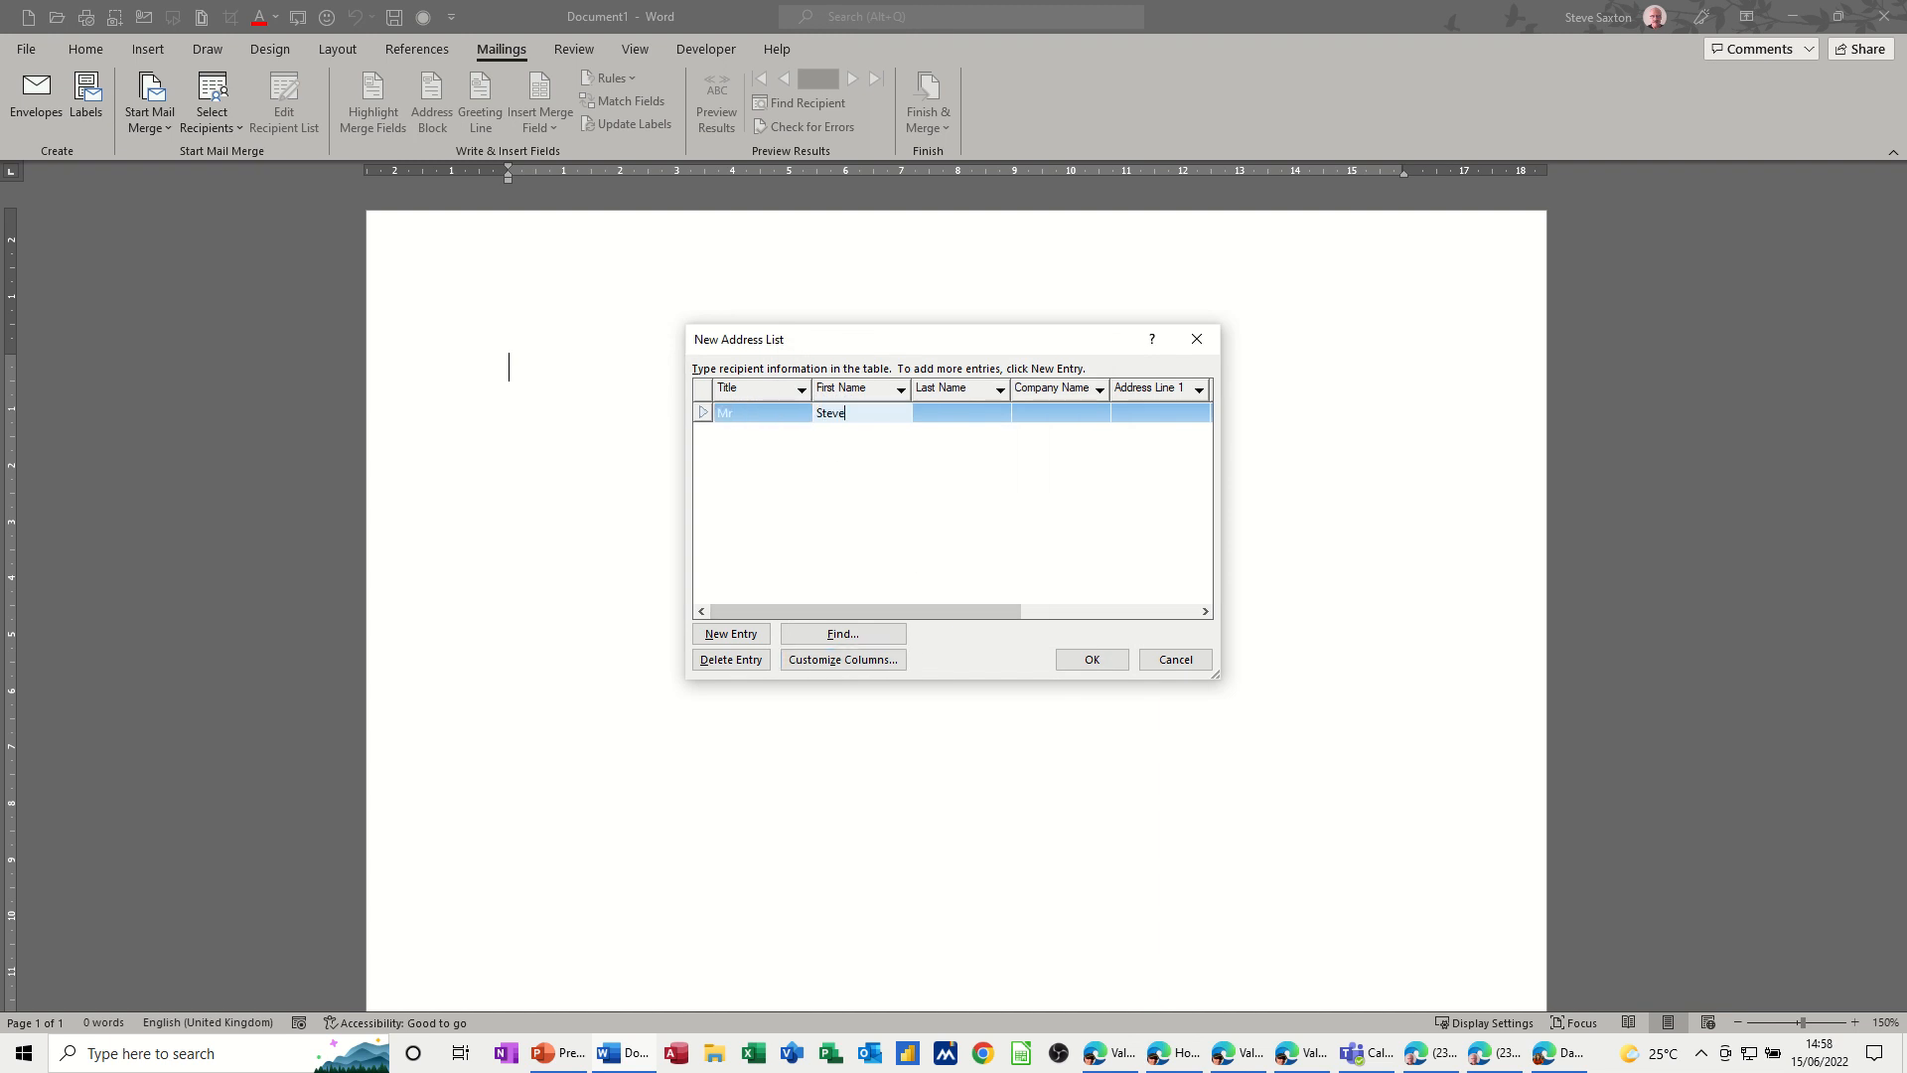
key(Tab)
text(Sax)
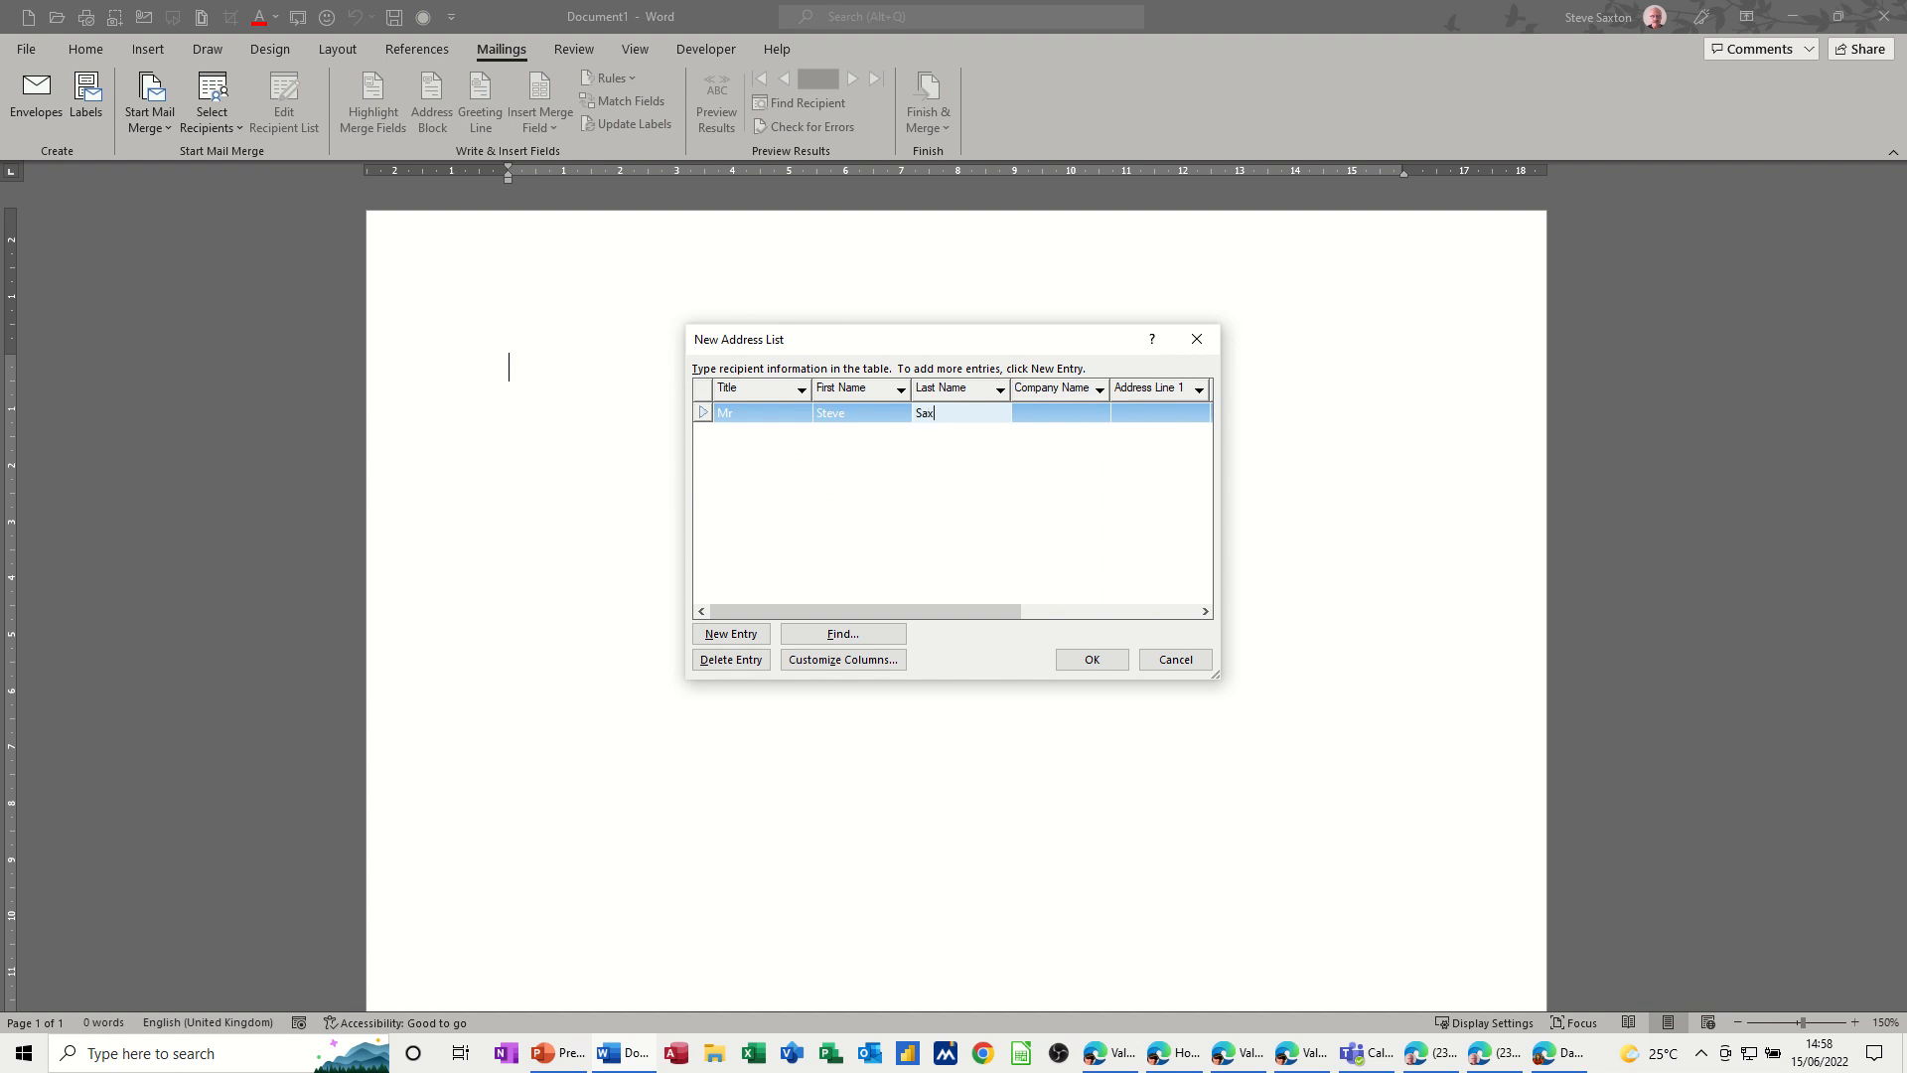
text(ton)
key(Tab)
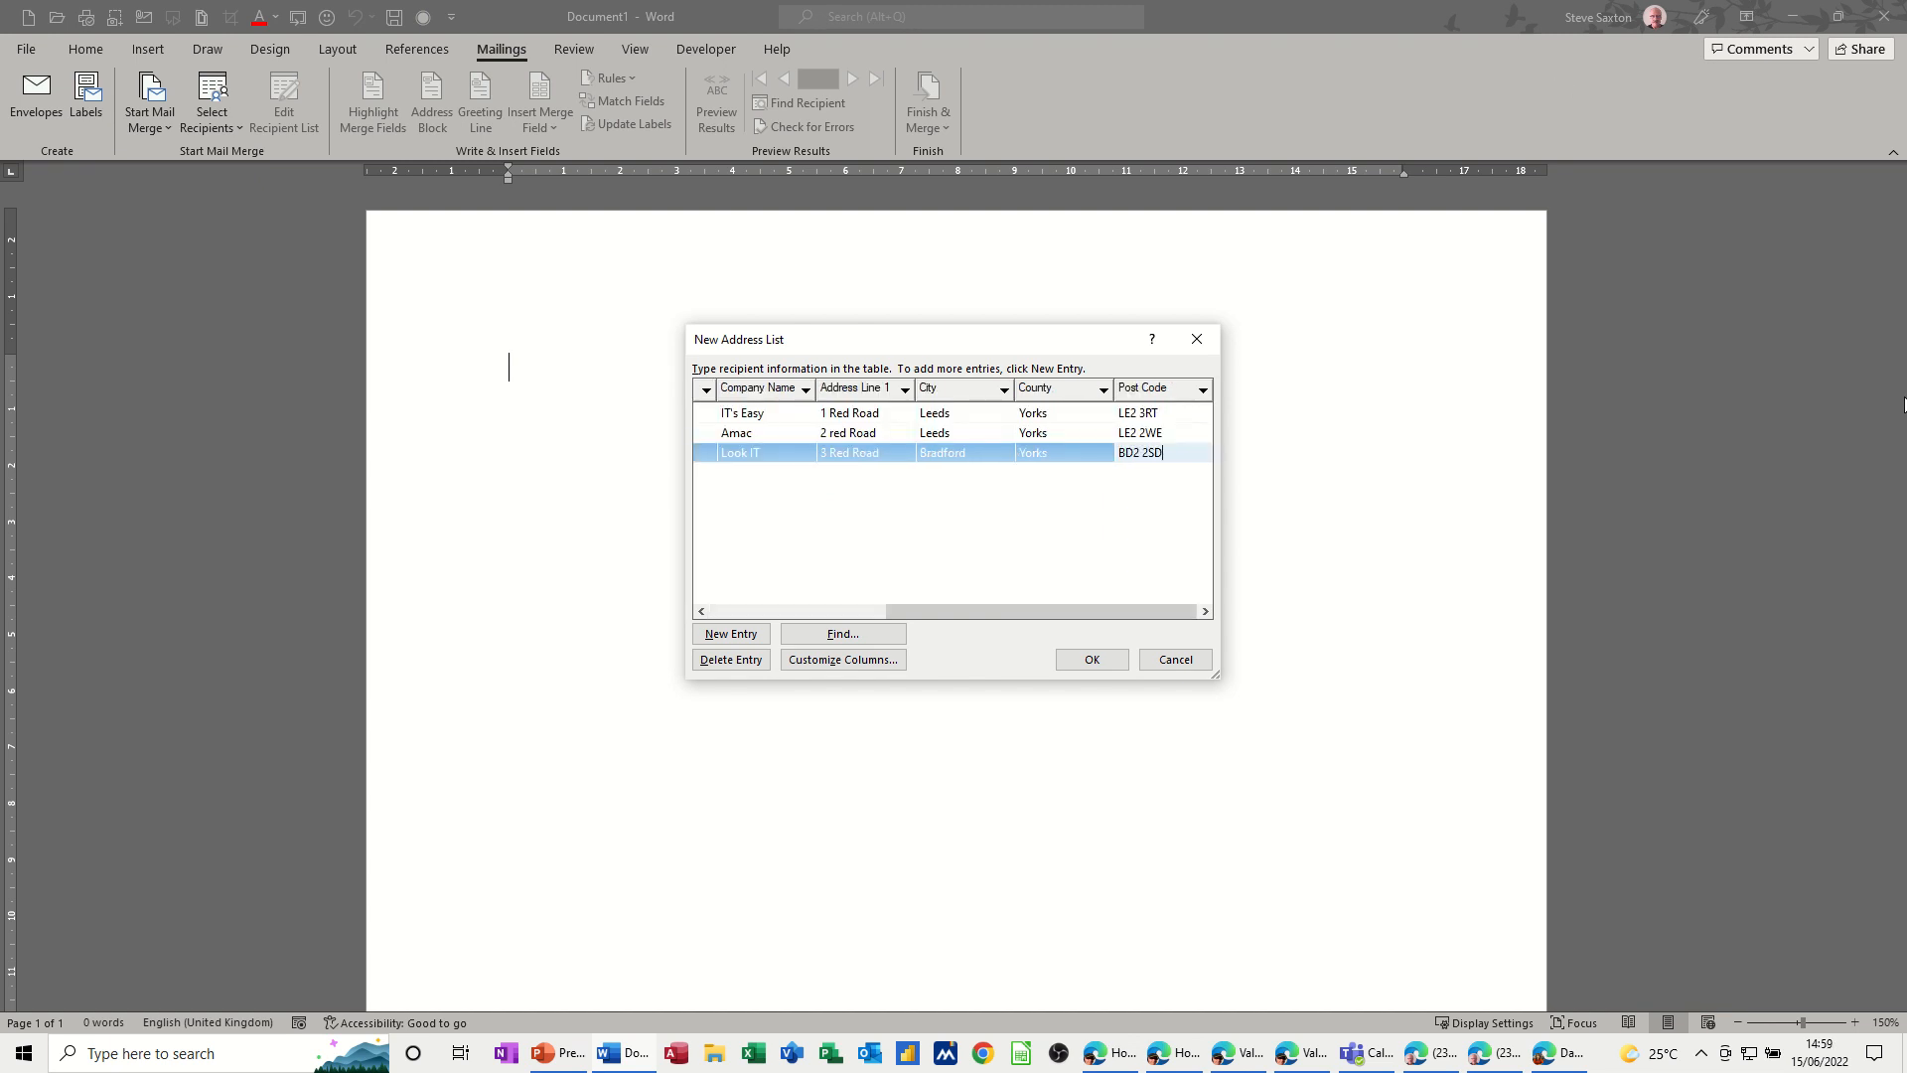
drag(1039, 605, 842, 599)
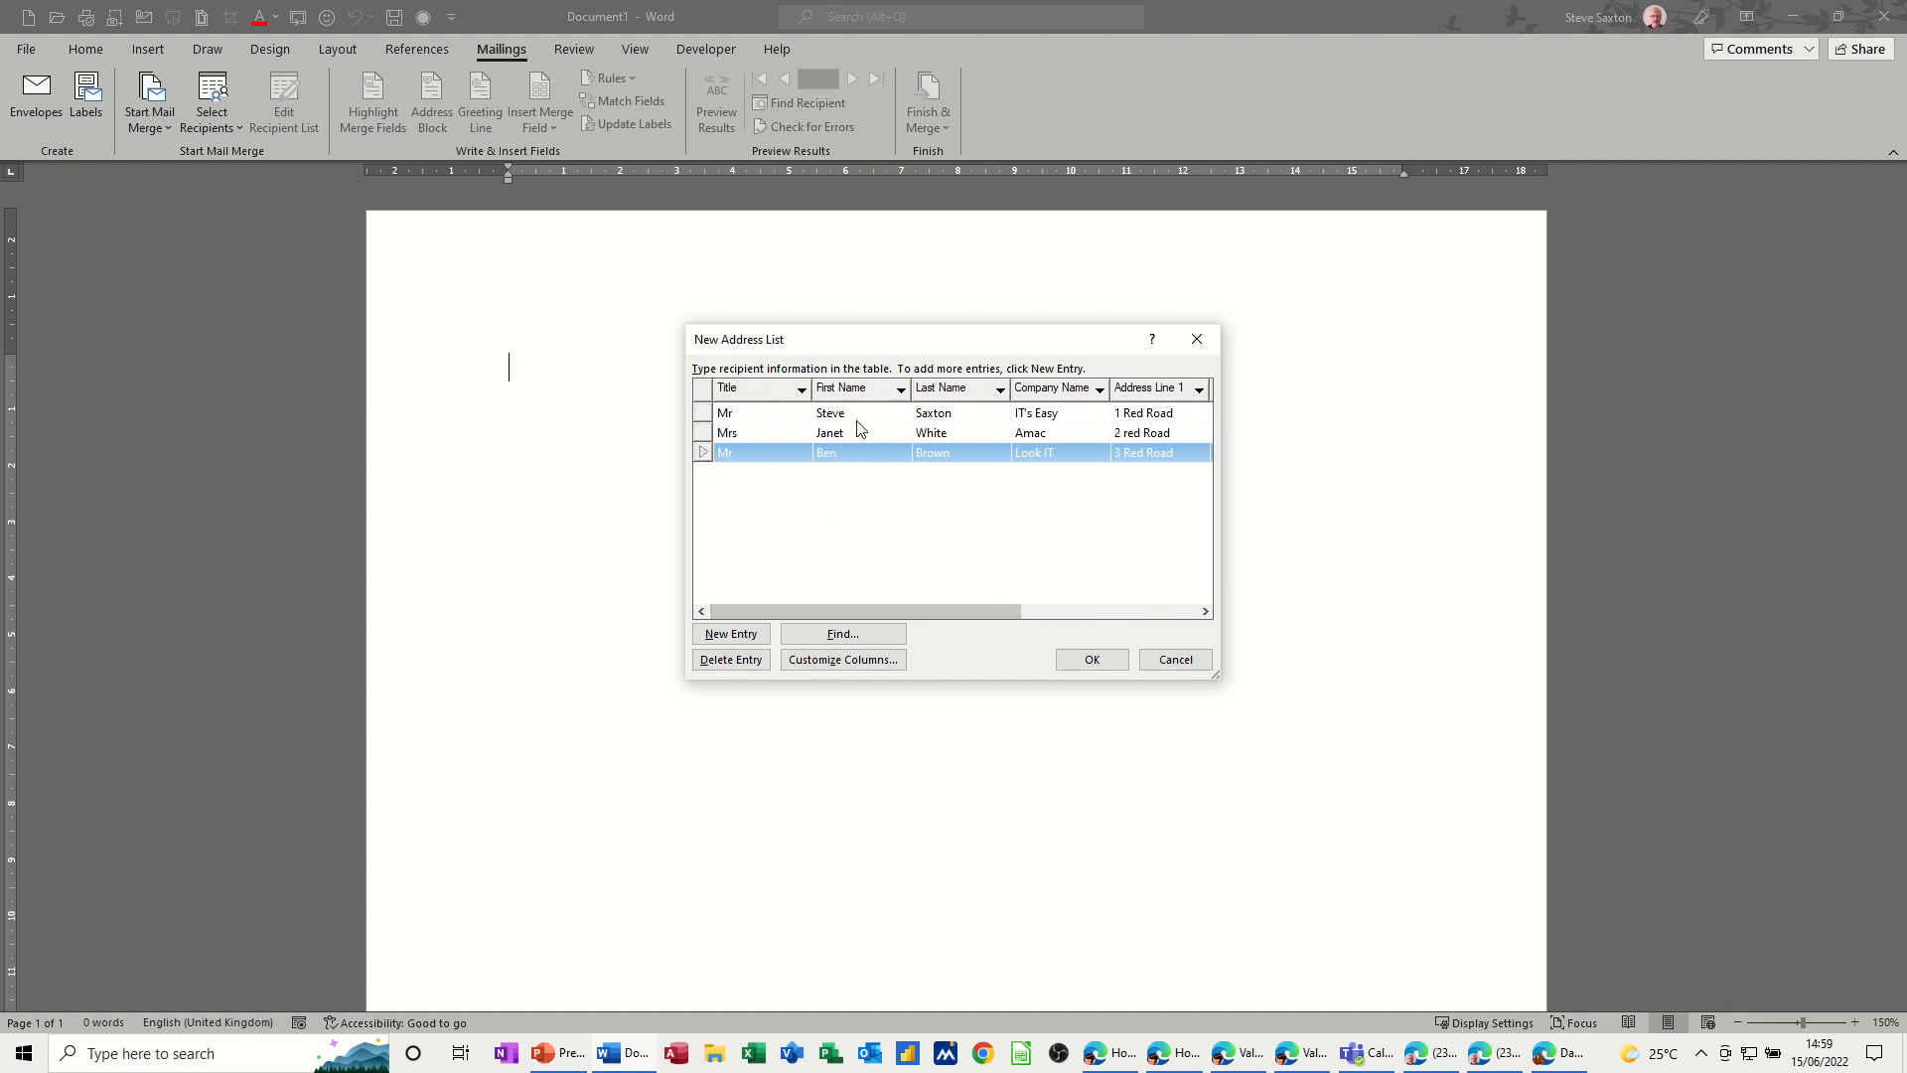
click(1086, 666)
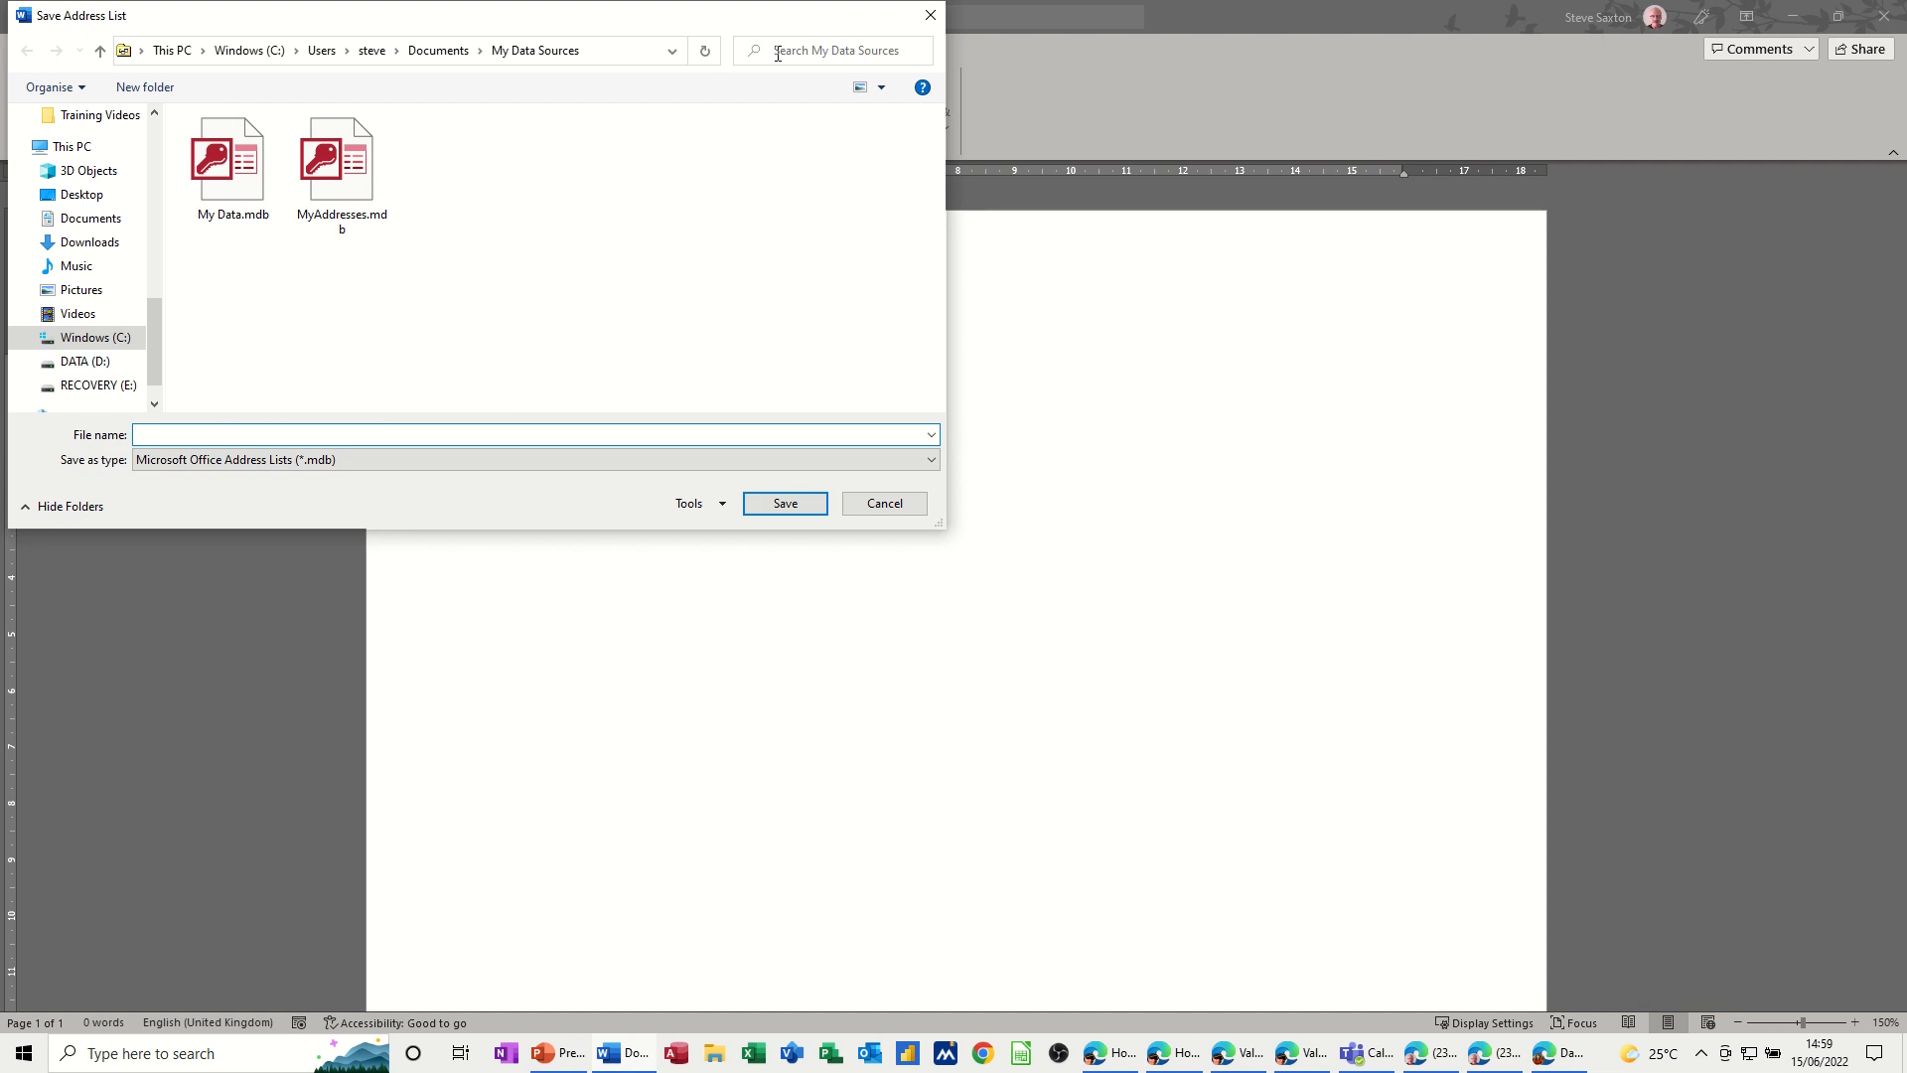
Step: Save the address list as 'steve' in My Data Sources
text(steve data)
click(784, 503)
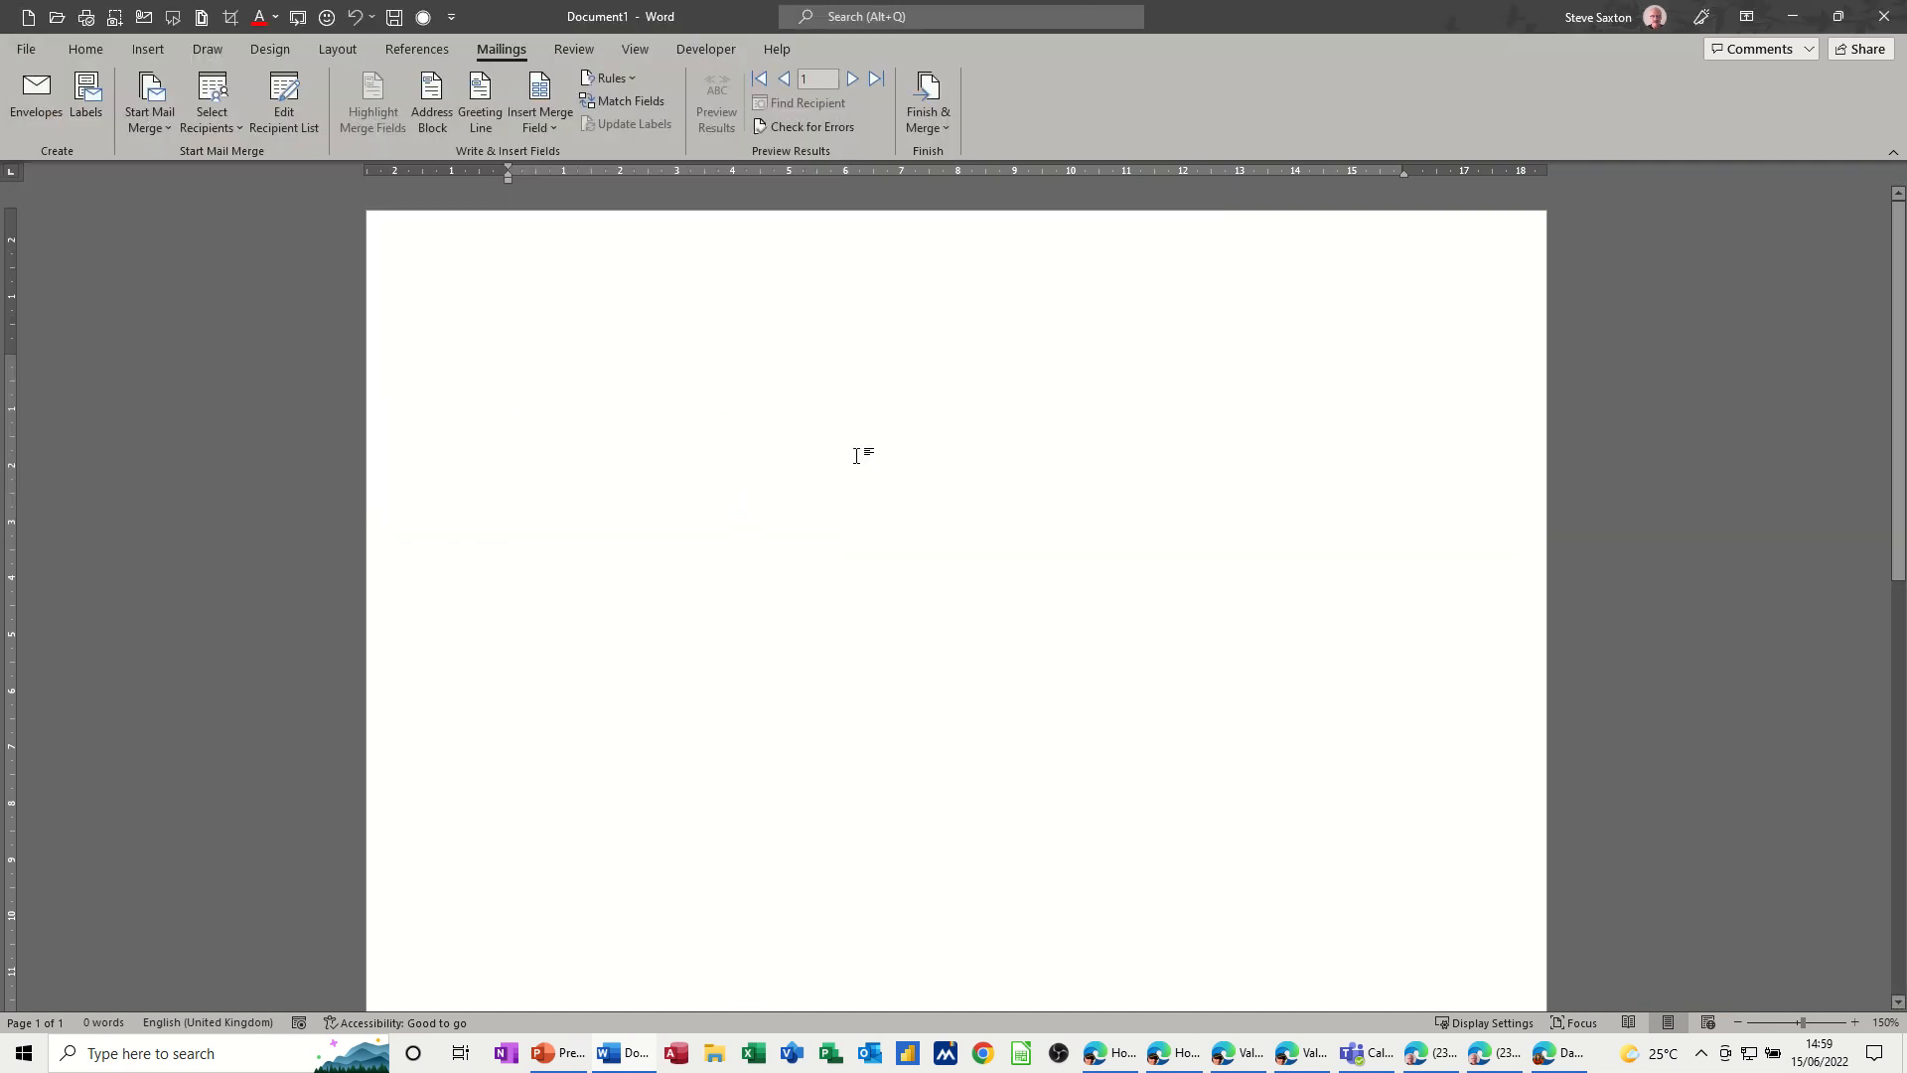
Step: Review the steve data.mdb entries and accept all three recipients for the merge
click(283, 109)
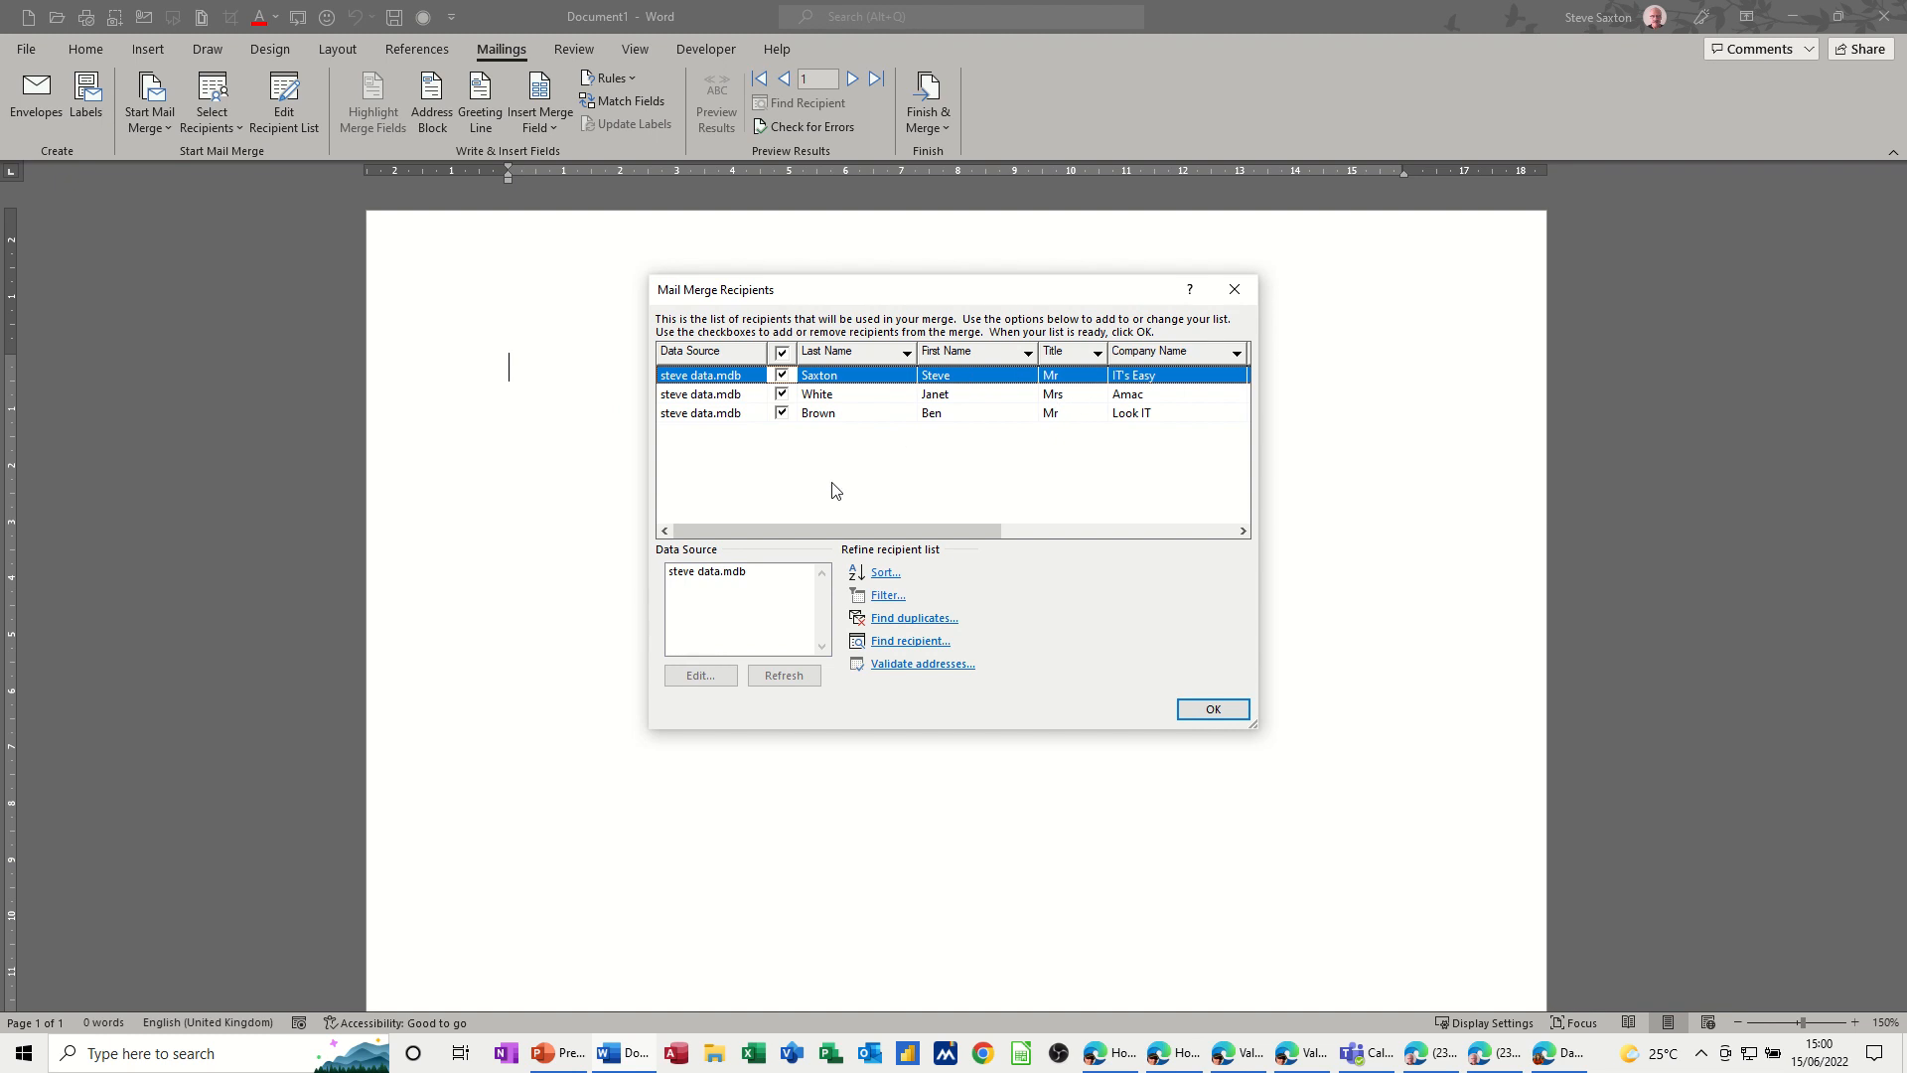
click(696, 581)
click(701, 678)
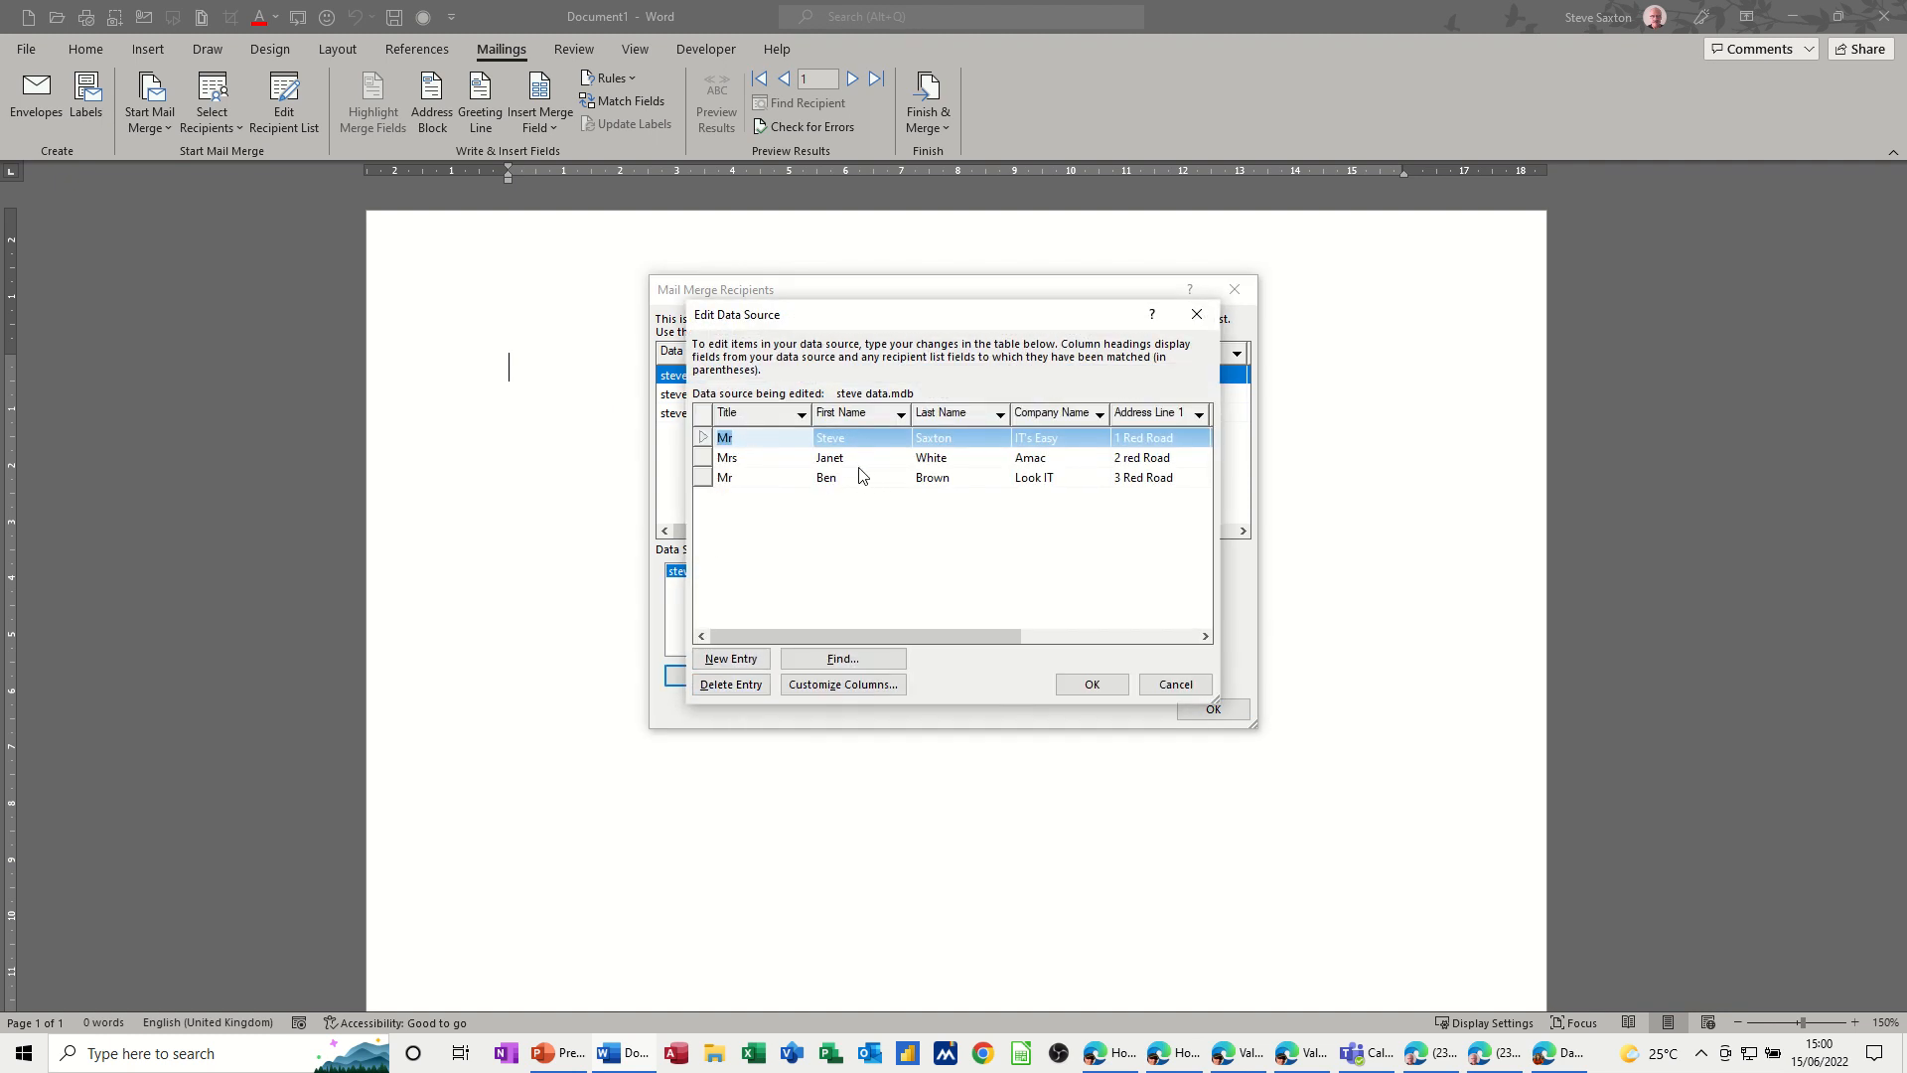
click(1172, 684)
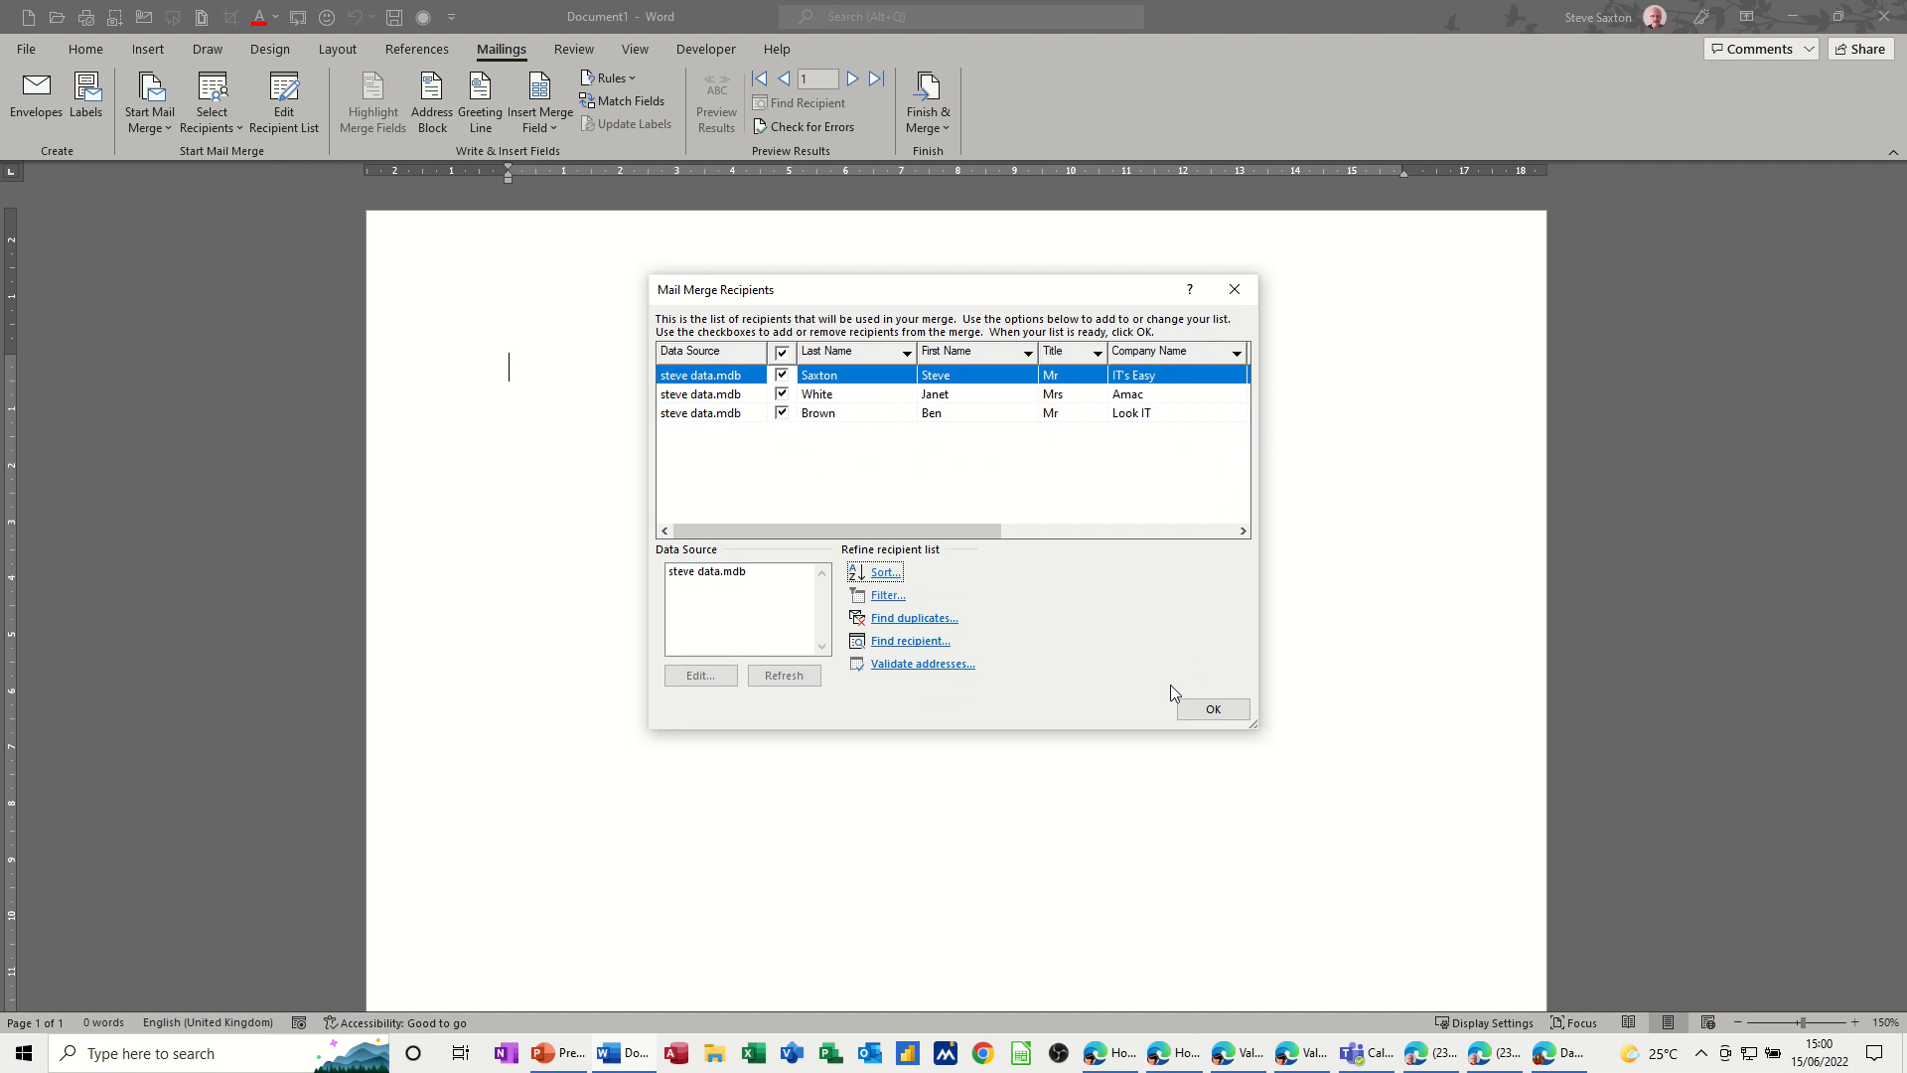
click(1193, 711)
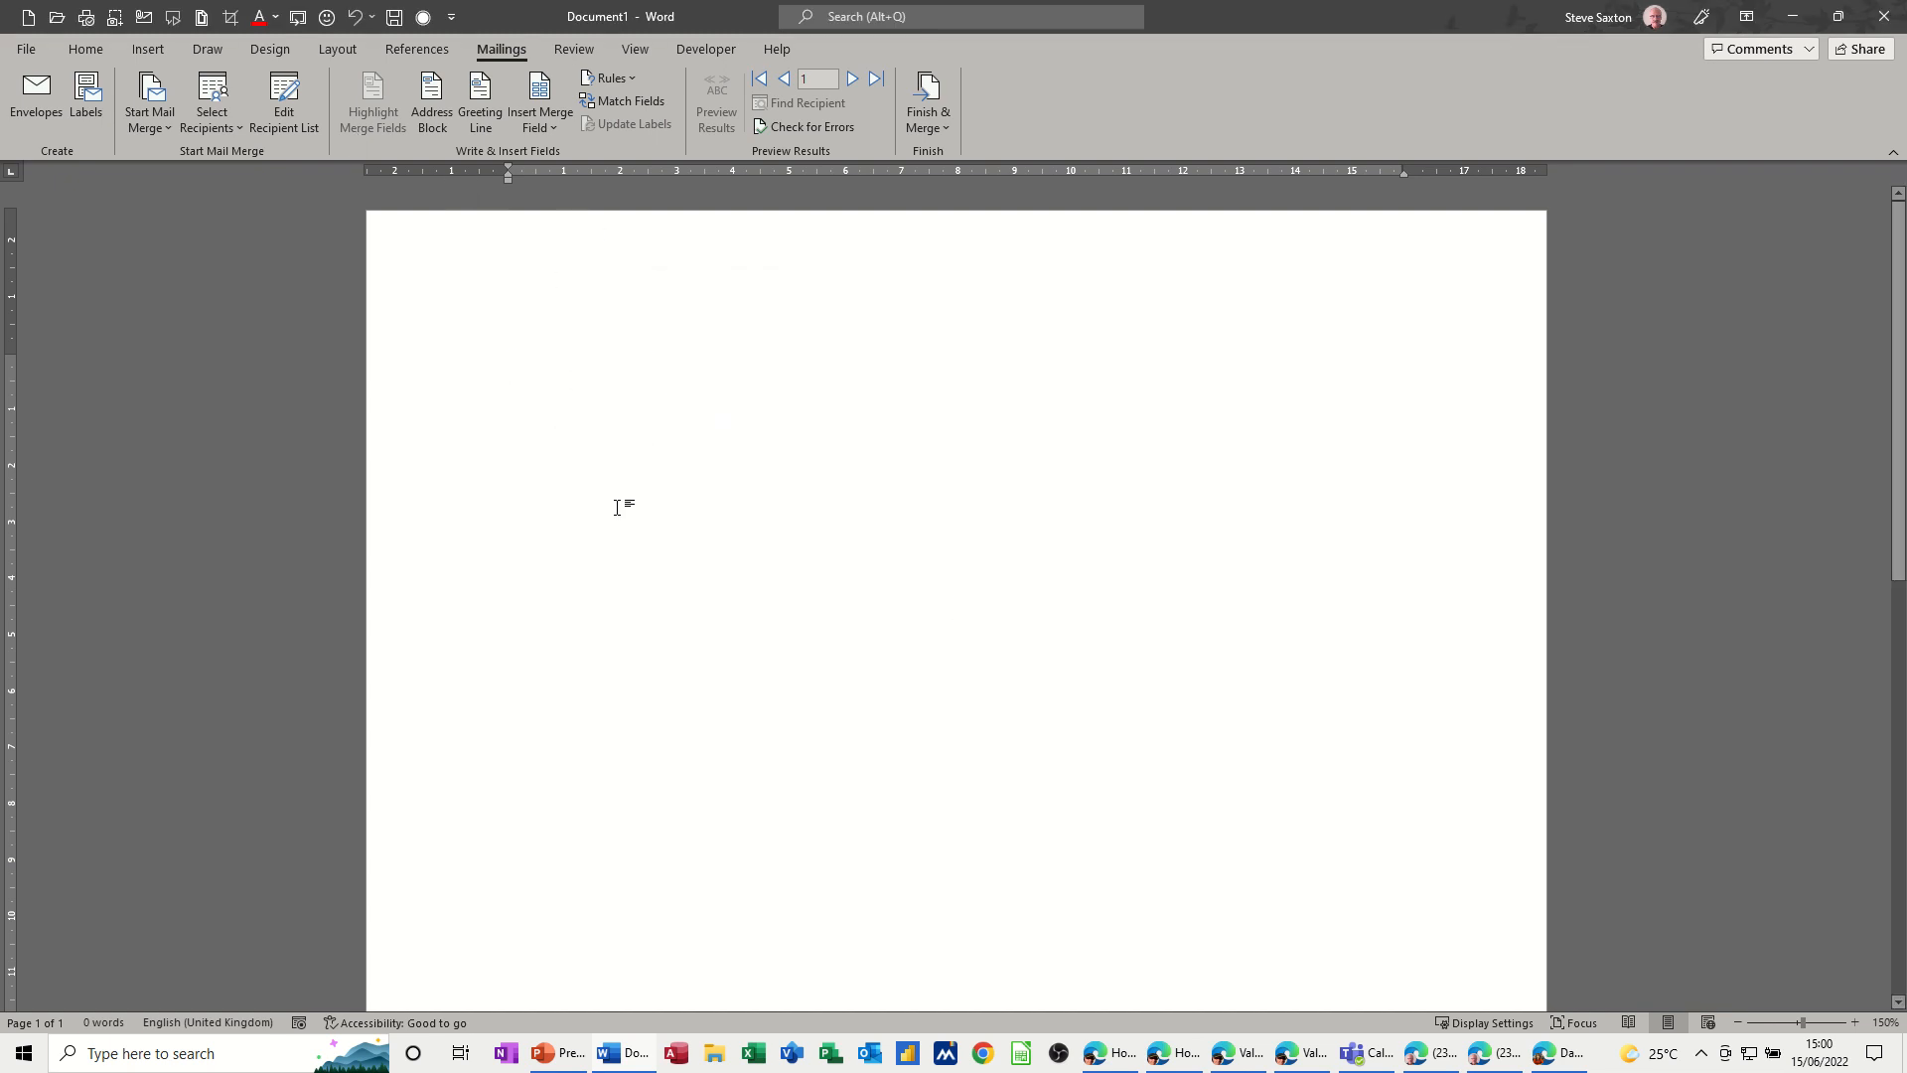
Step: Insert an Address Block using the 'Mr. Joshua Randall Jr.' name format and preview the results
click(430, 105)
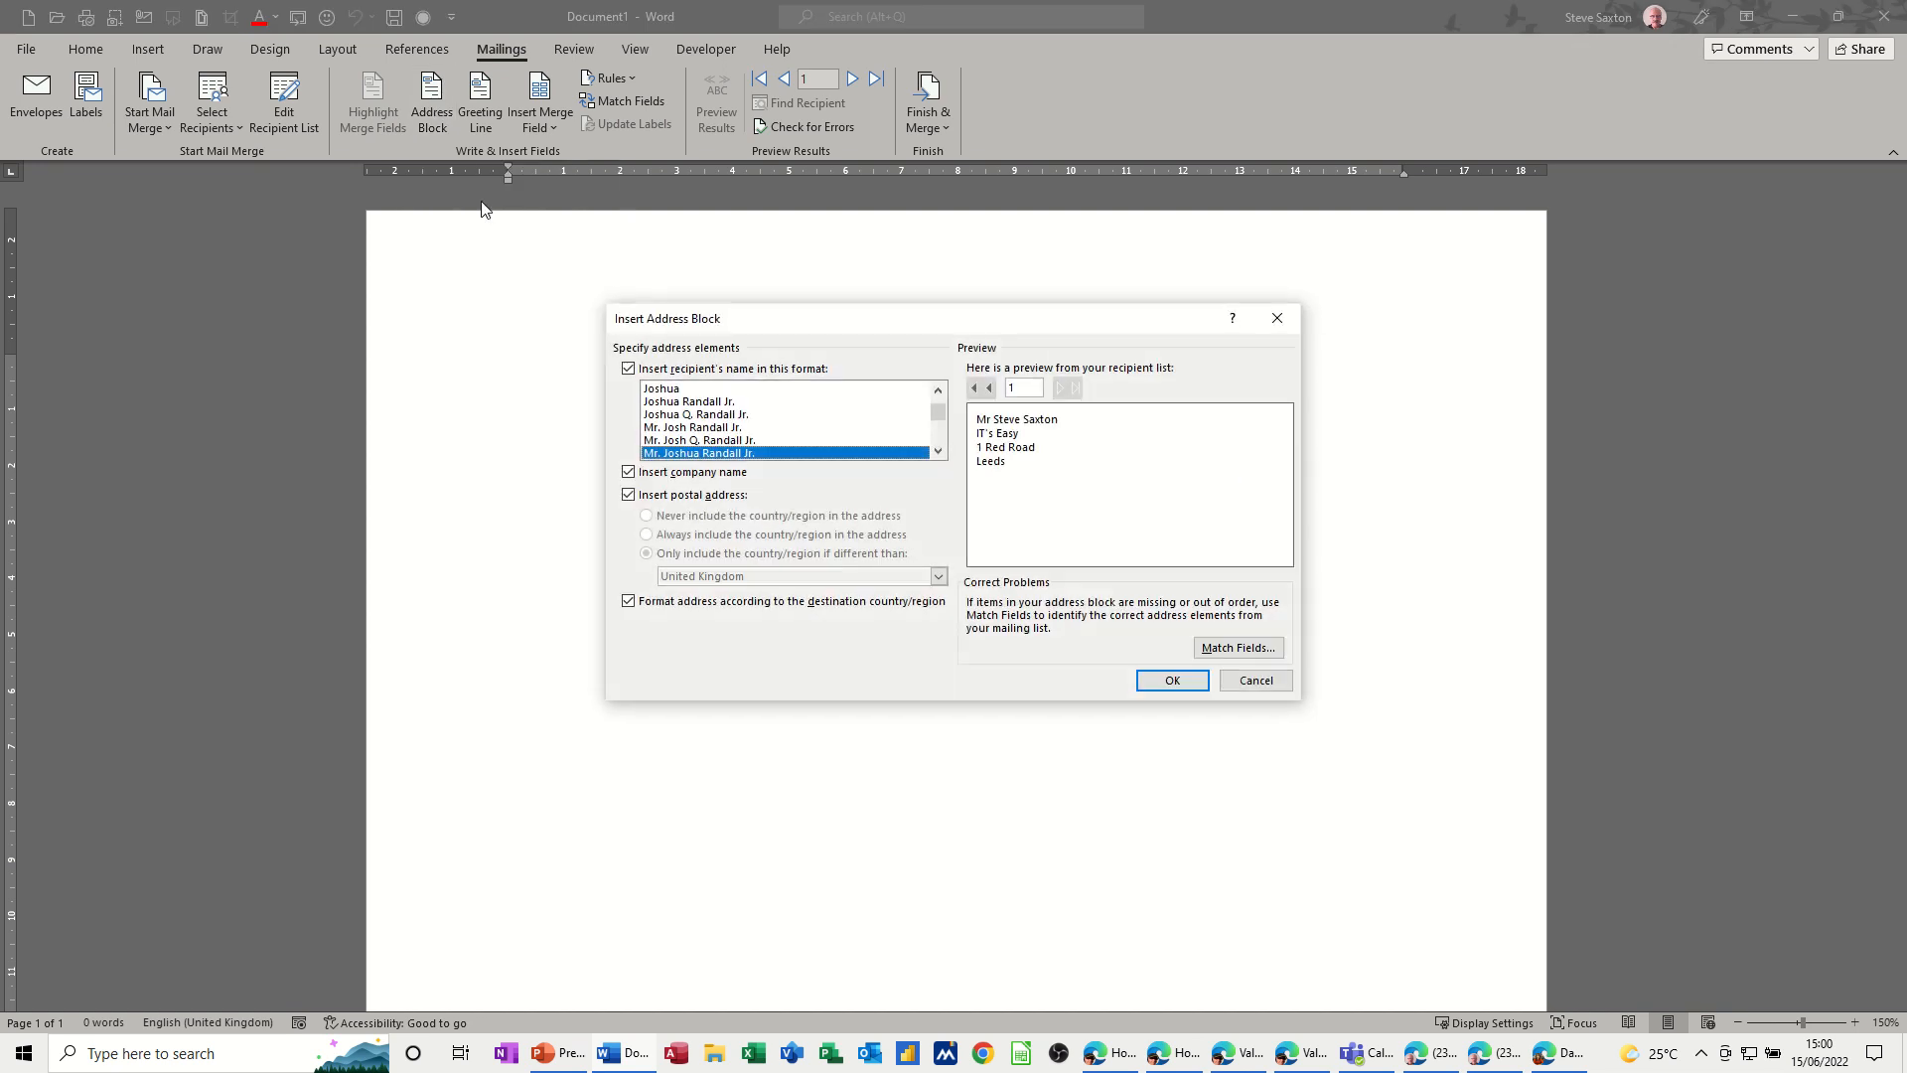
click(749, 438)
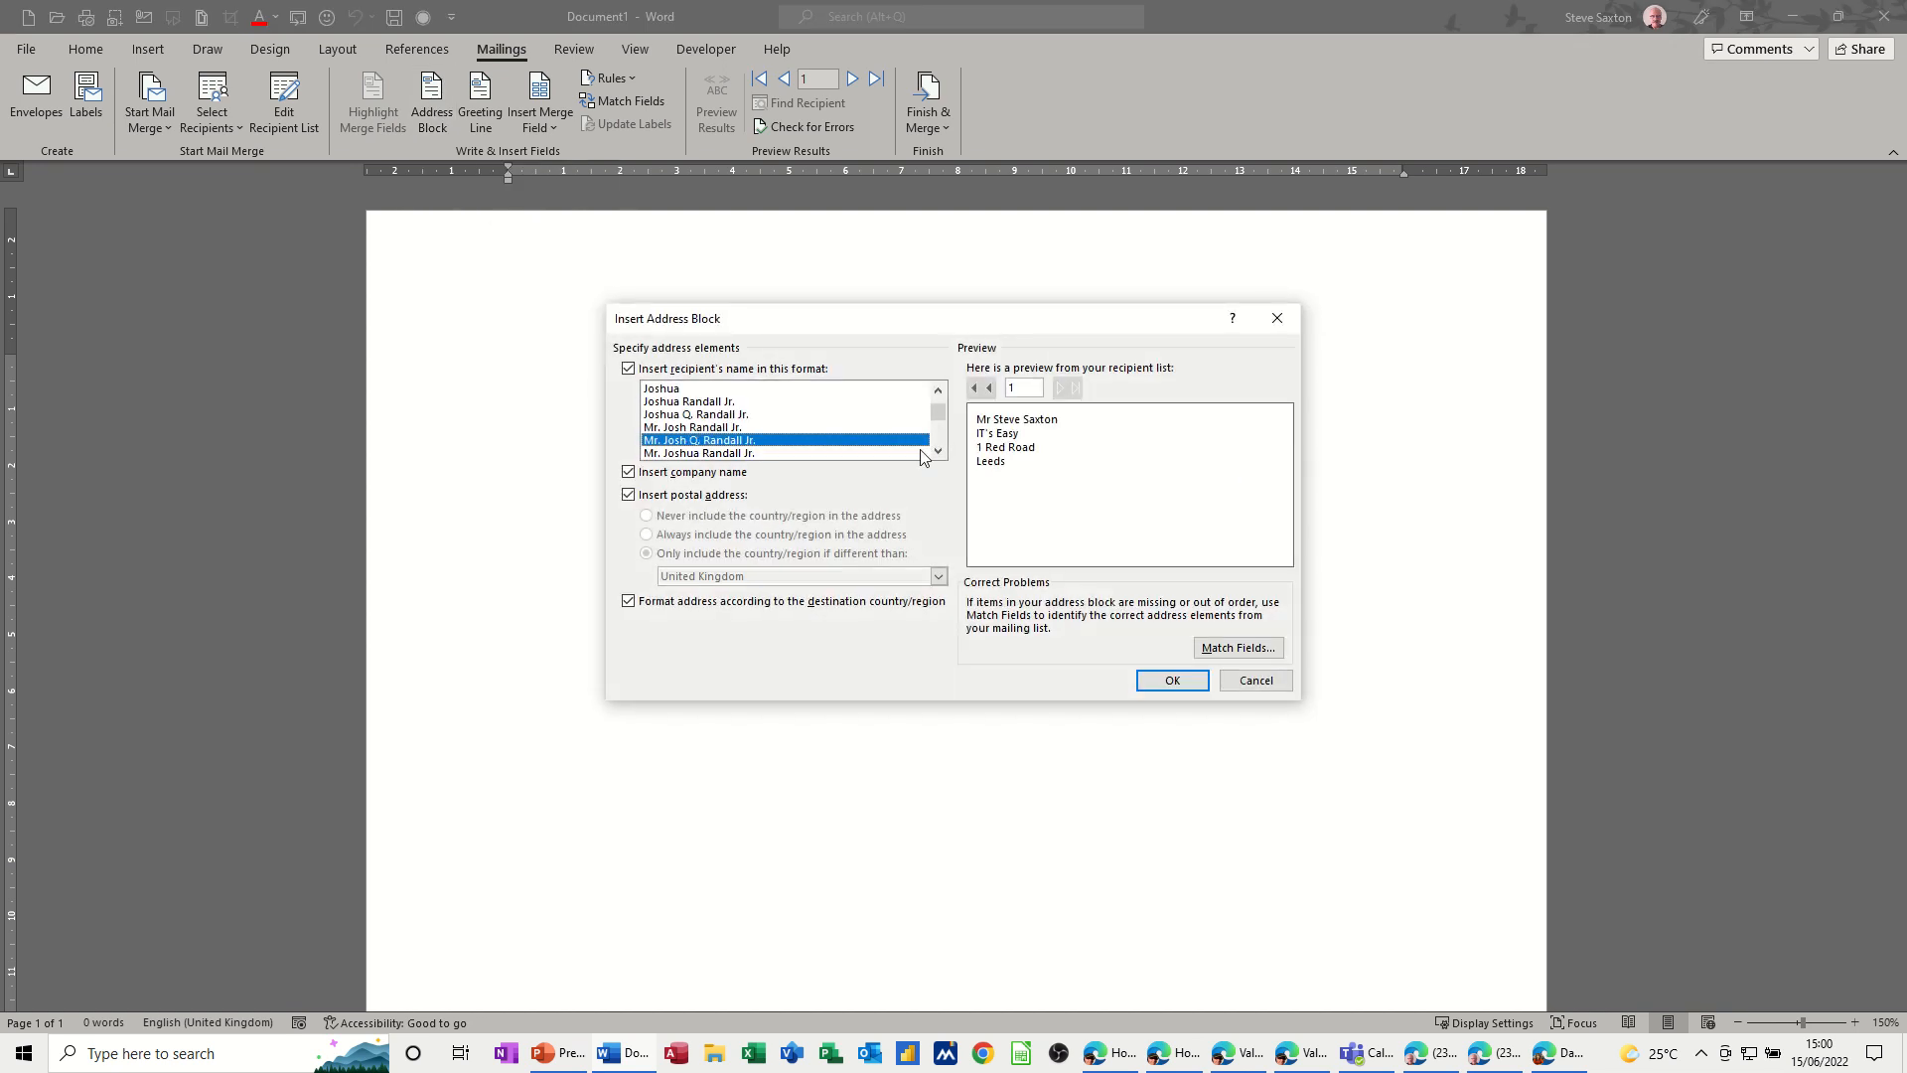
click(753, 428)
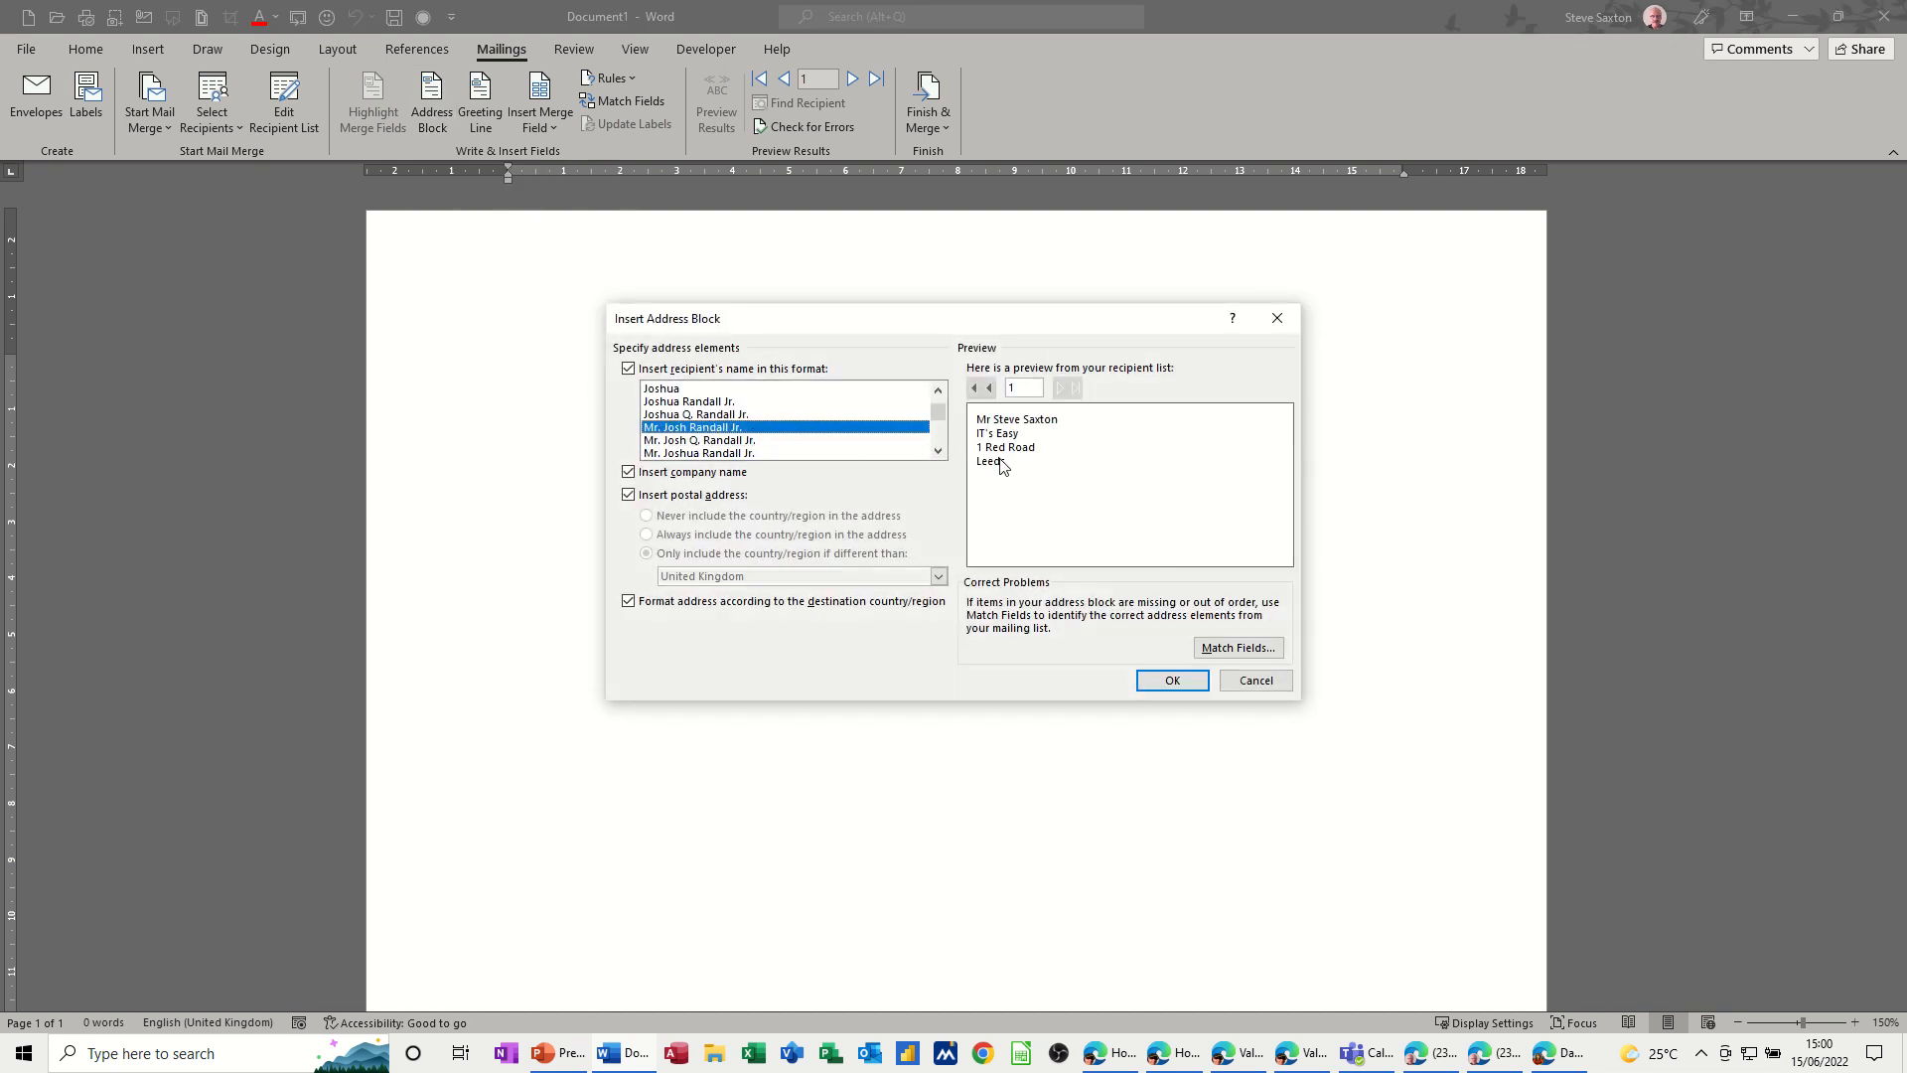
click(726, 403)
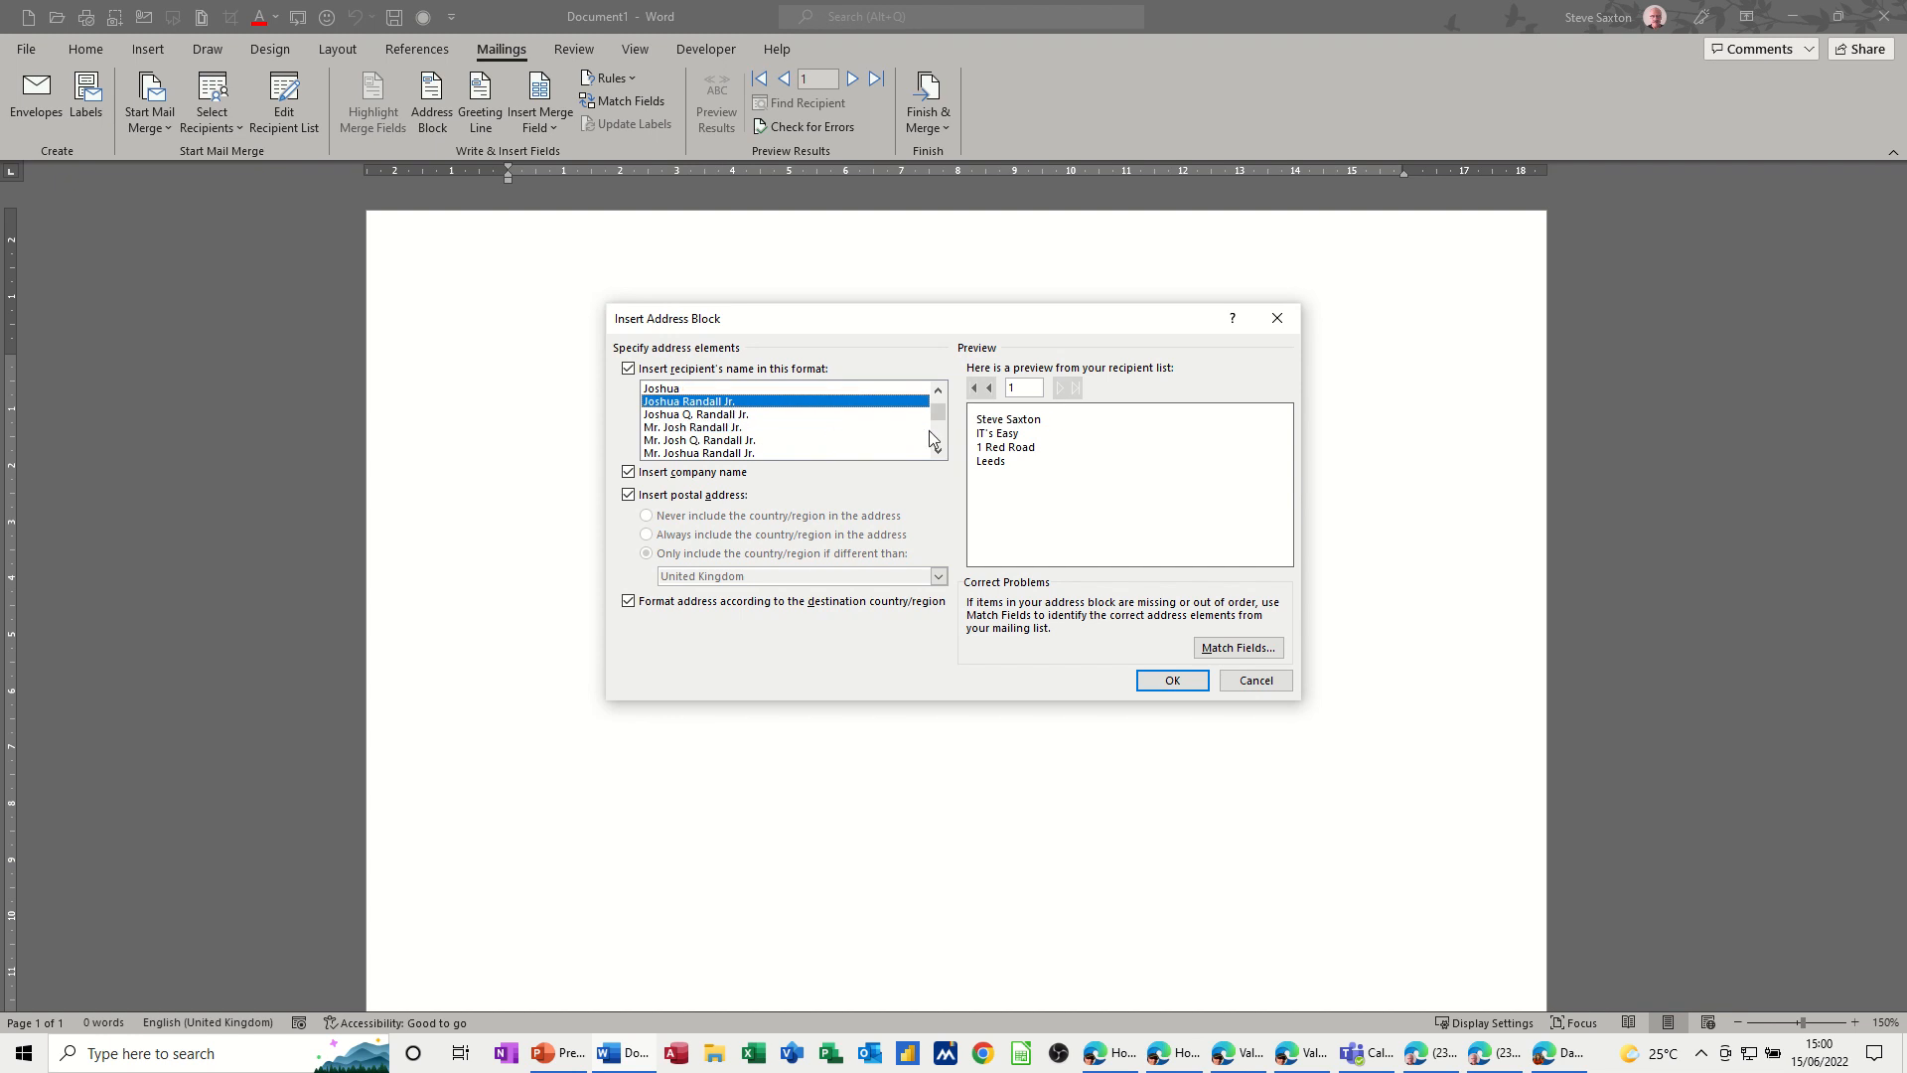
click(743, 454)
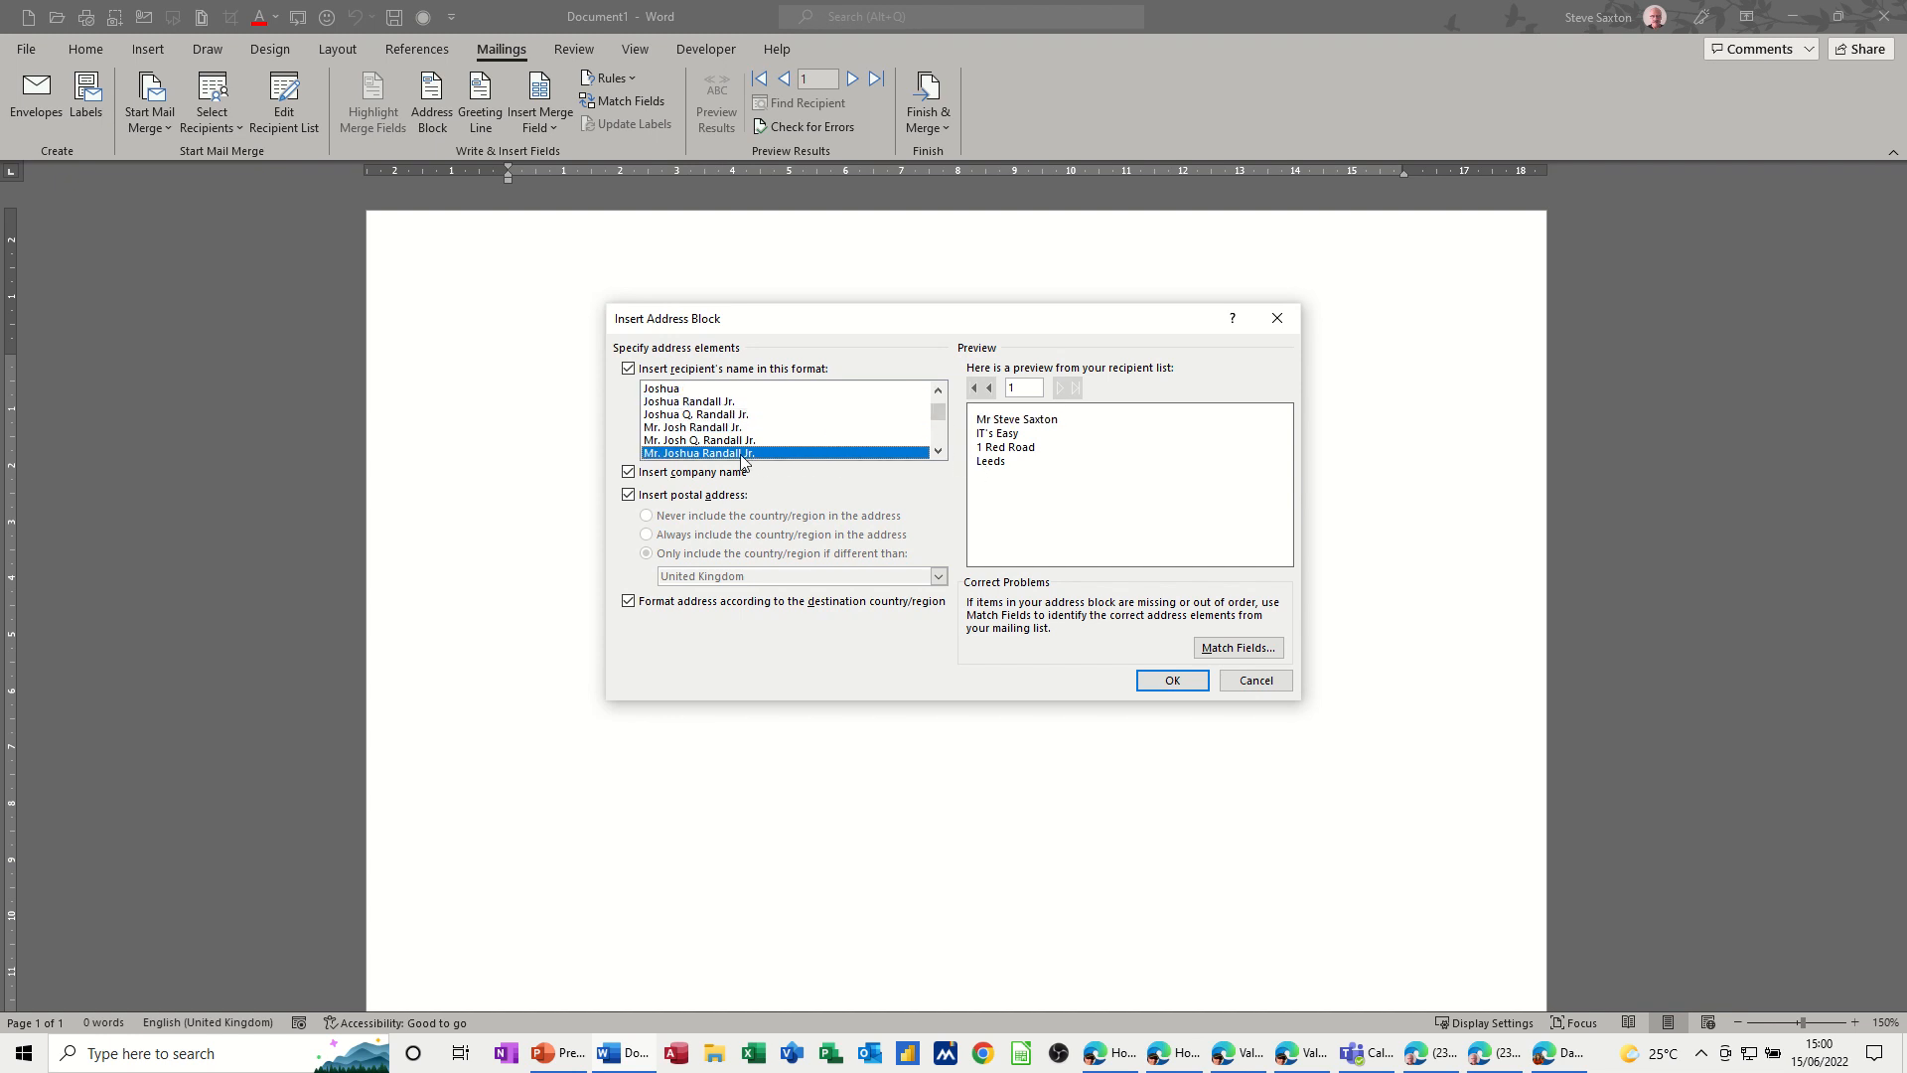
click(1174, 684)
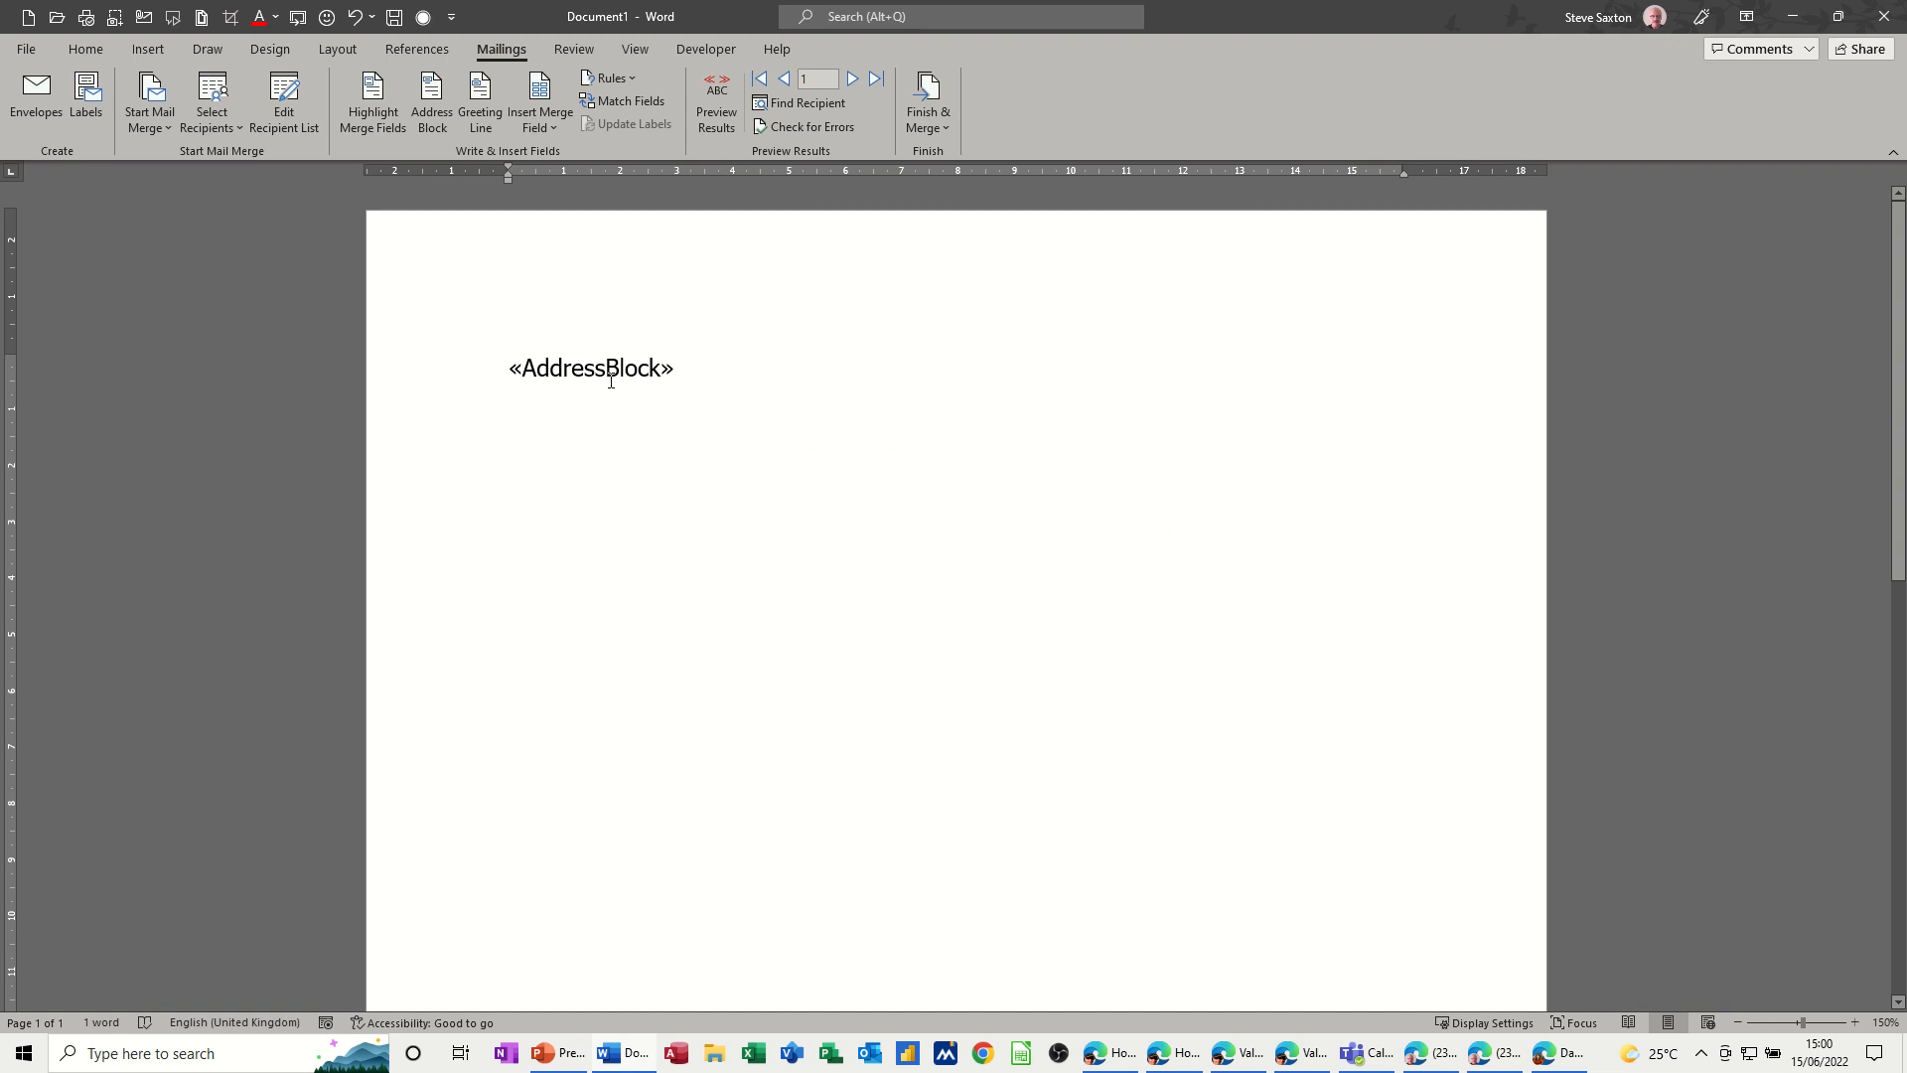
click(721, 107)
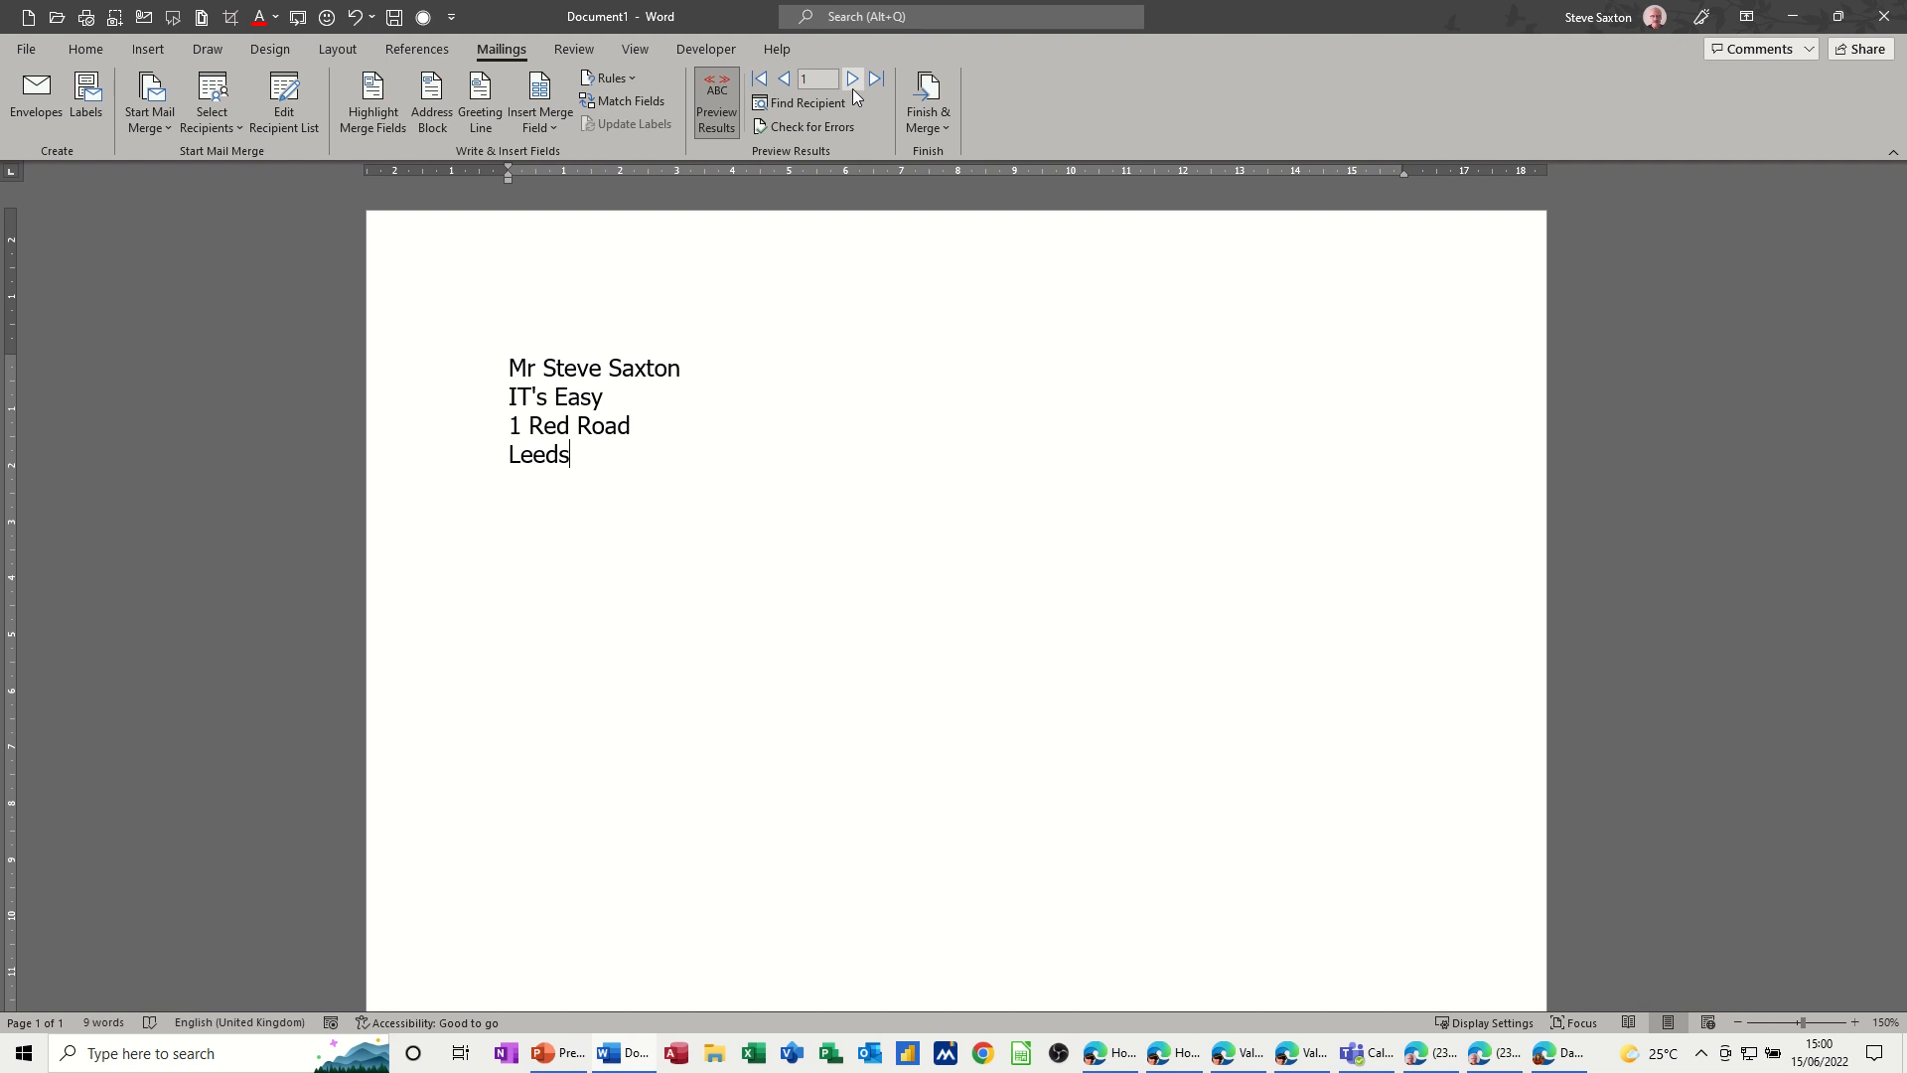
Step: Preview the second and third recipients' letters, then return to the first record
click(853, 87)
click(853, 88)
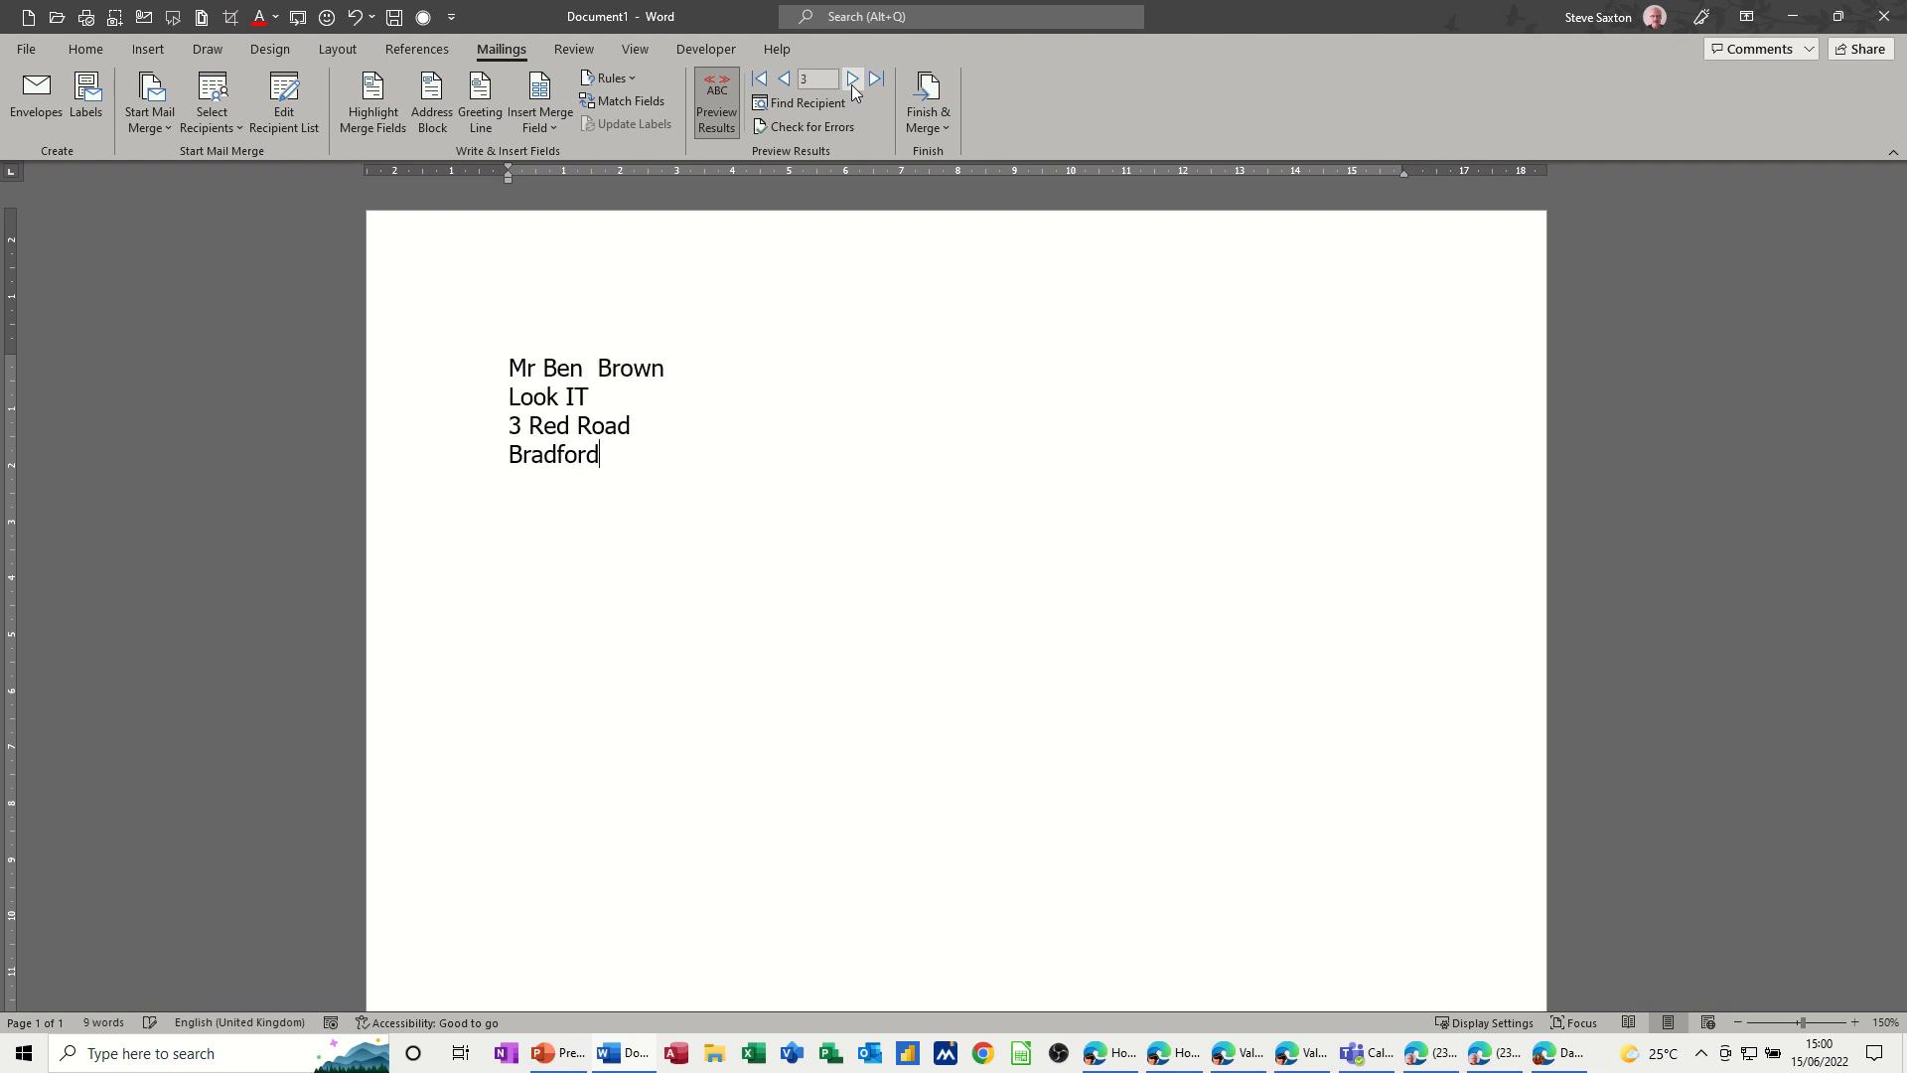
click(761, 85)
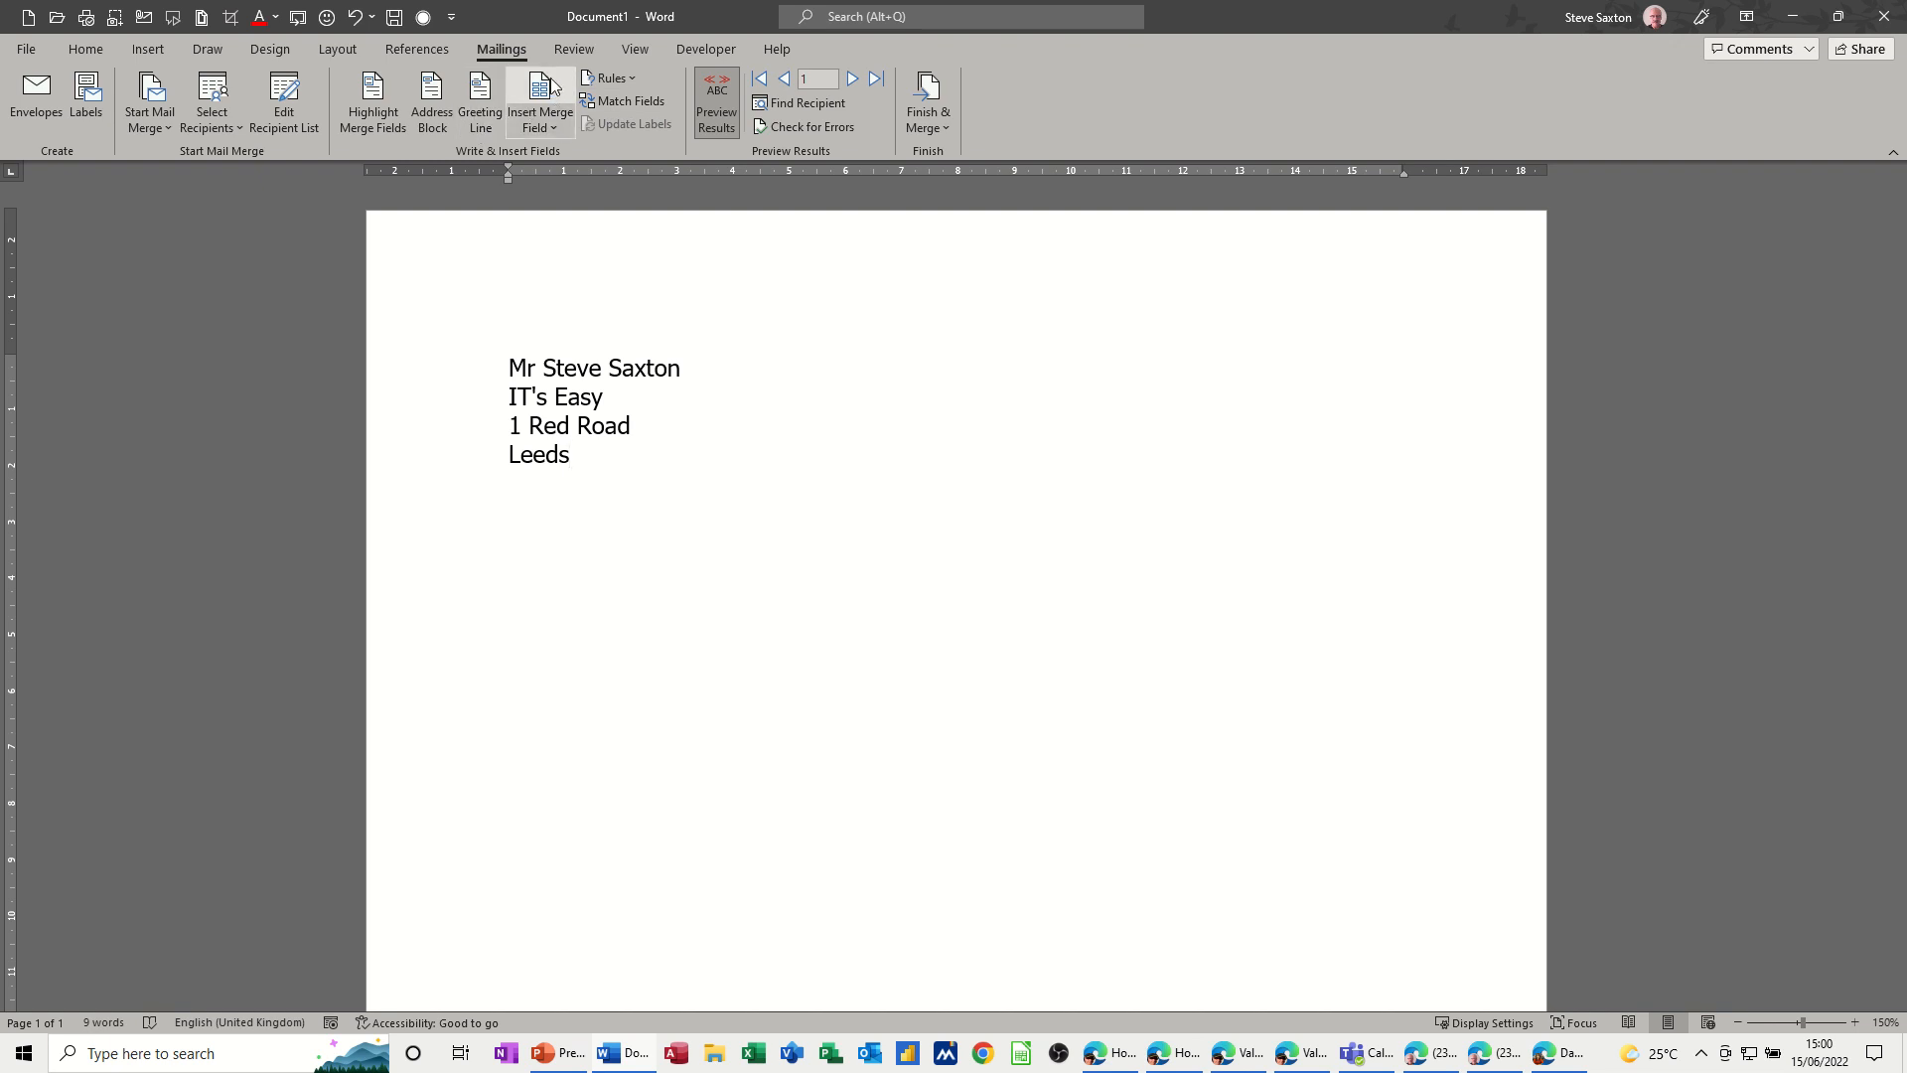
click(548, 129)
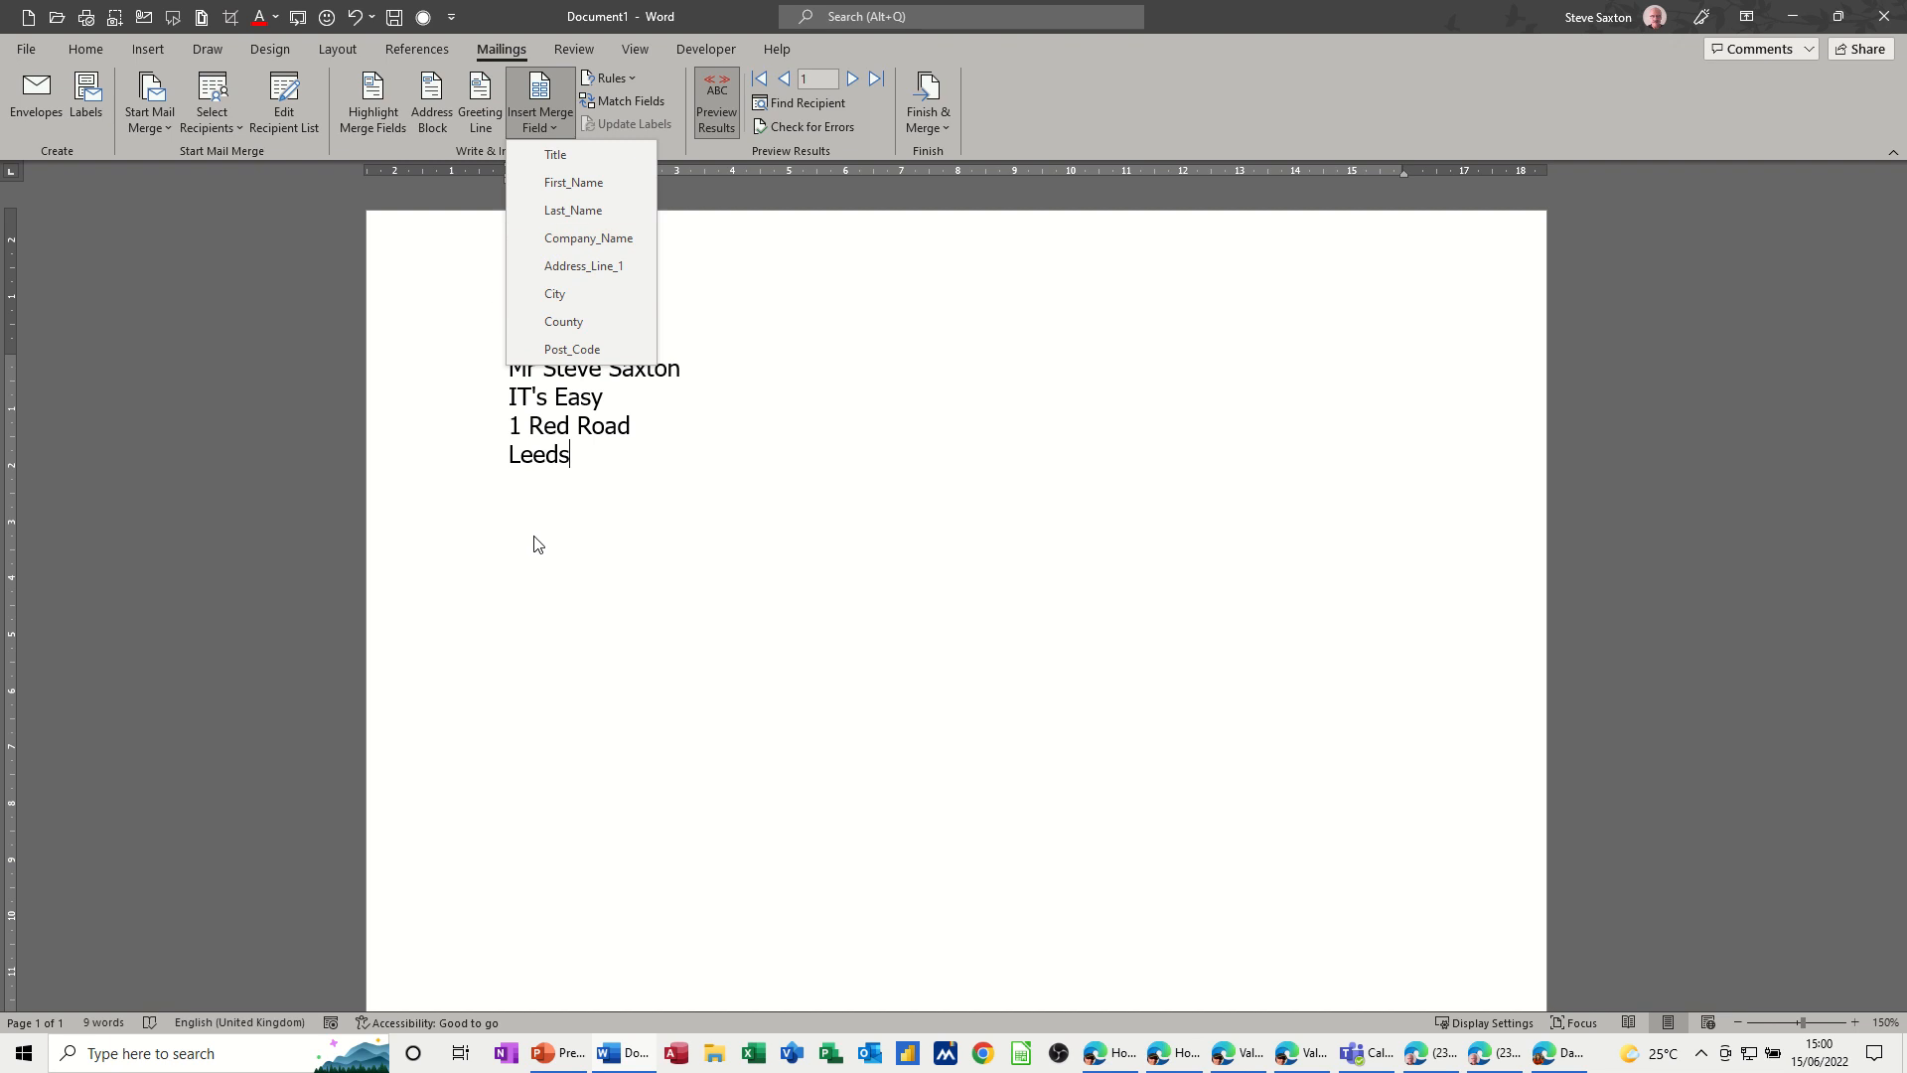
Step: Add a new 'Dear' line followed by the First_Name merge field
click(499, 239)
click(483, 110)
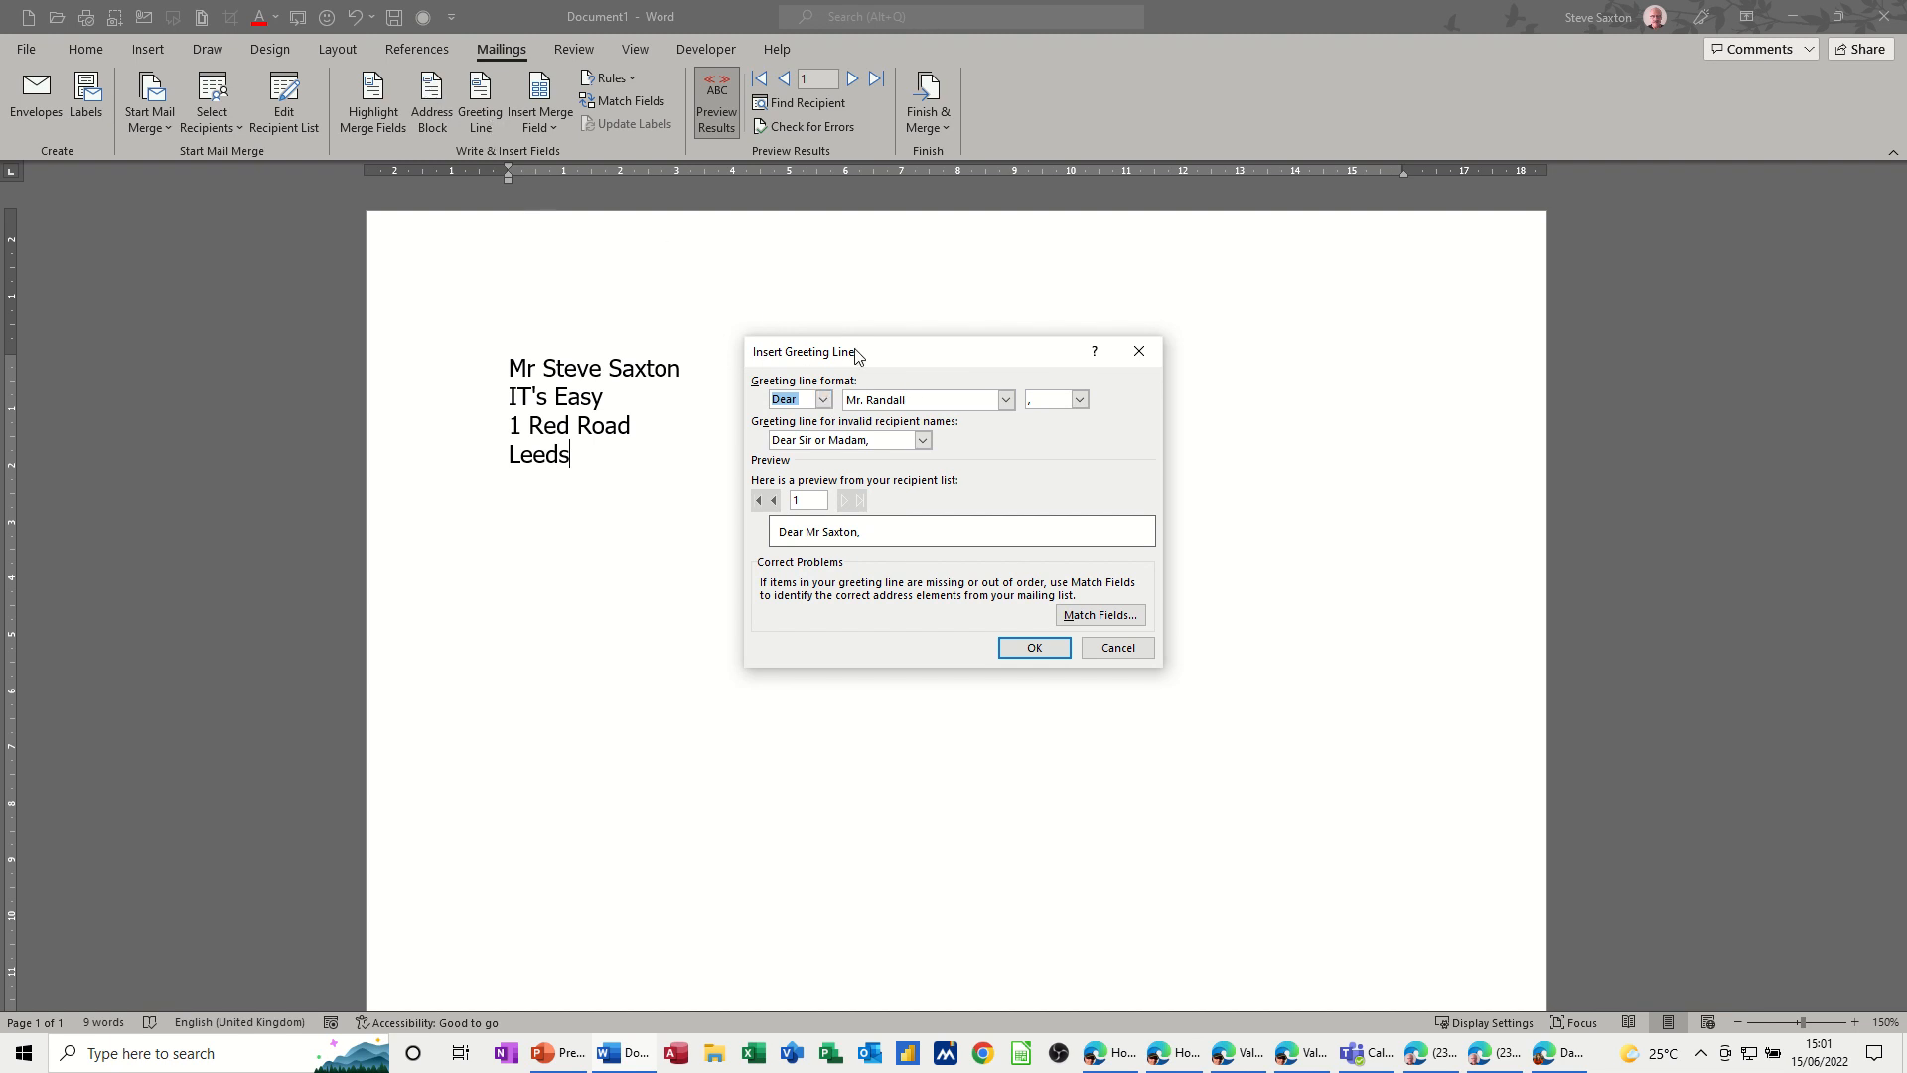
click(1138, 353)
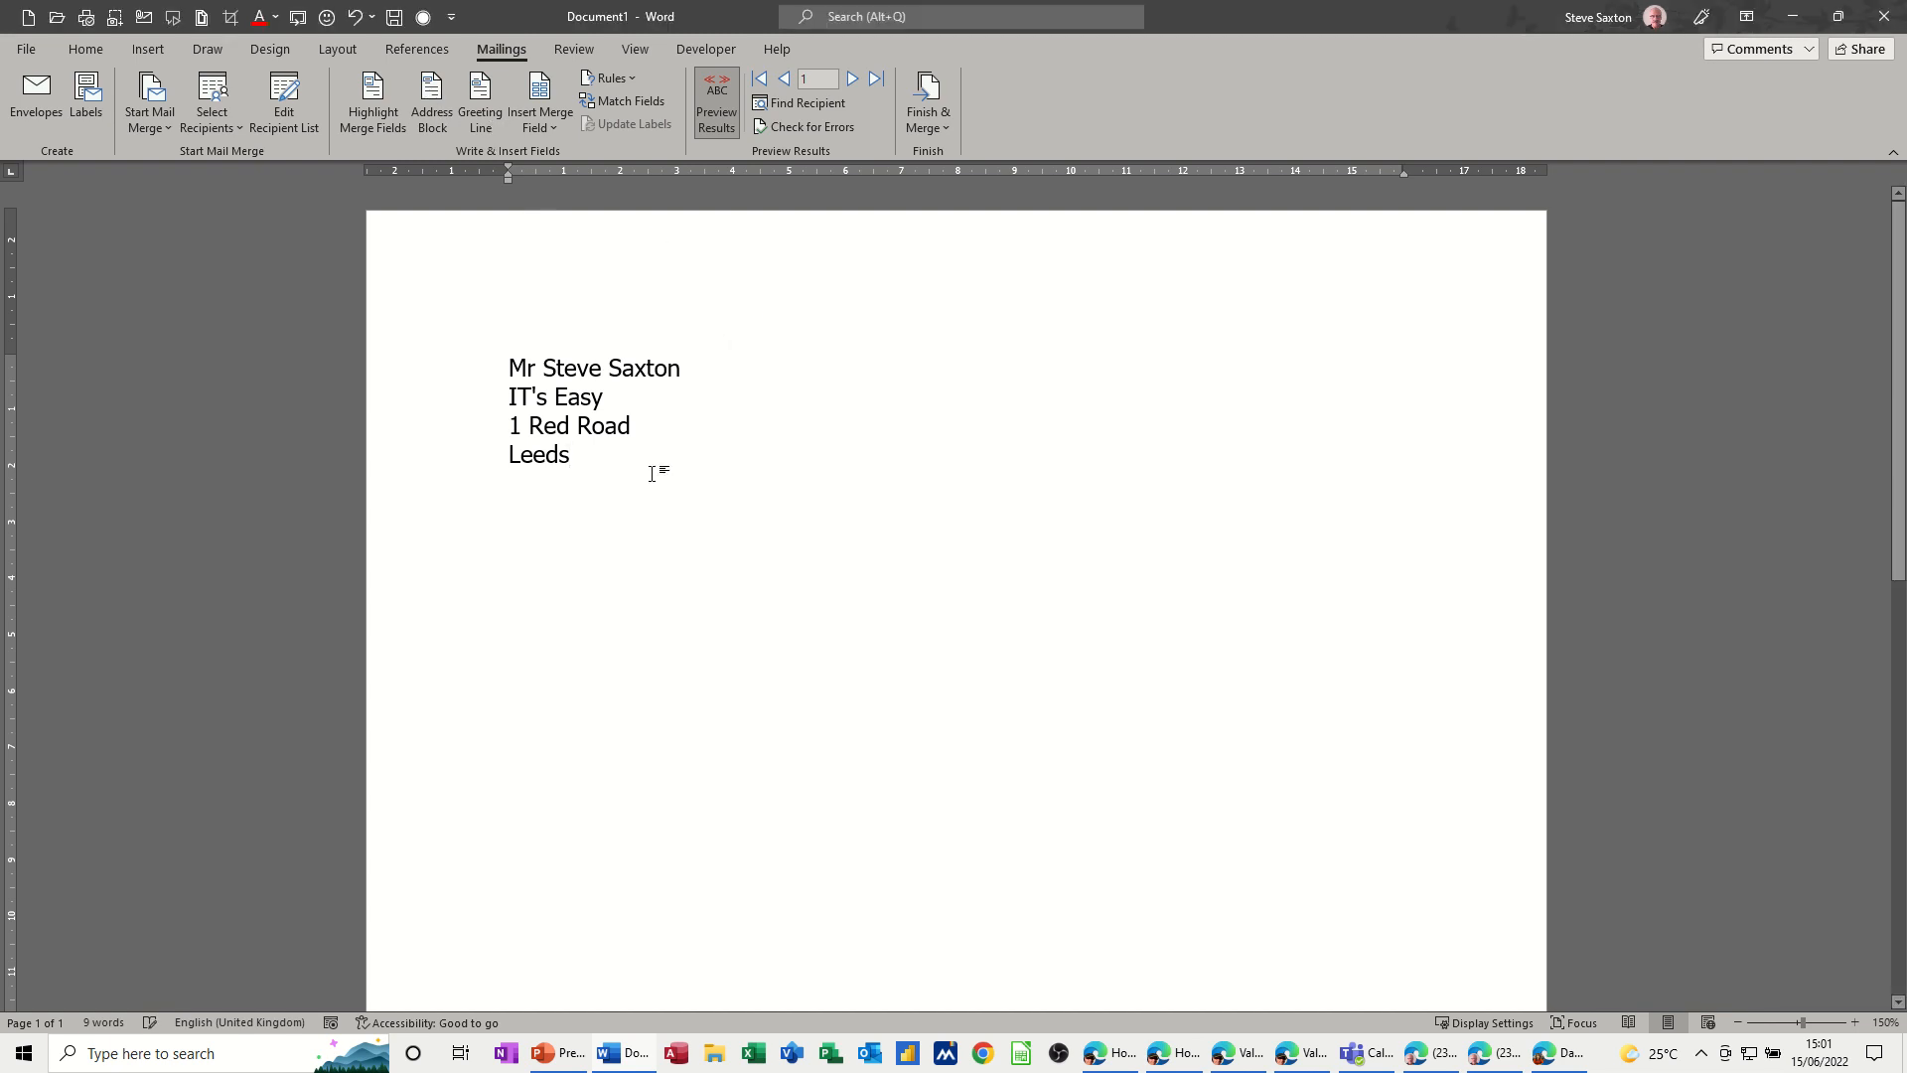
key(Return)
key(Return)
text(Dear)
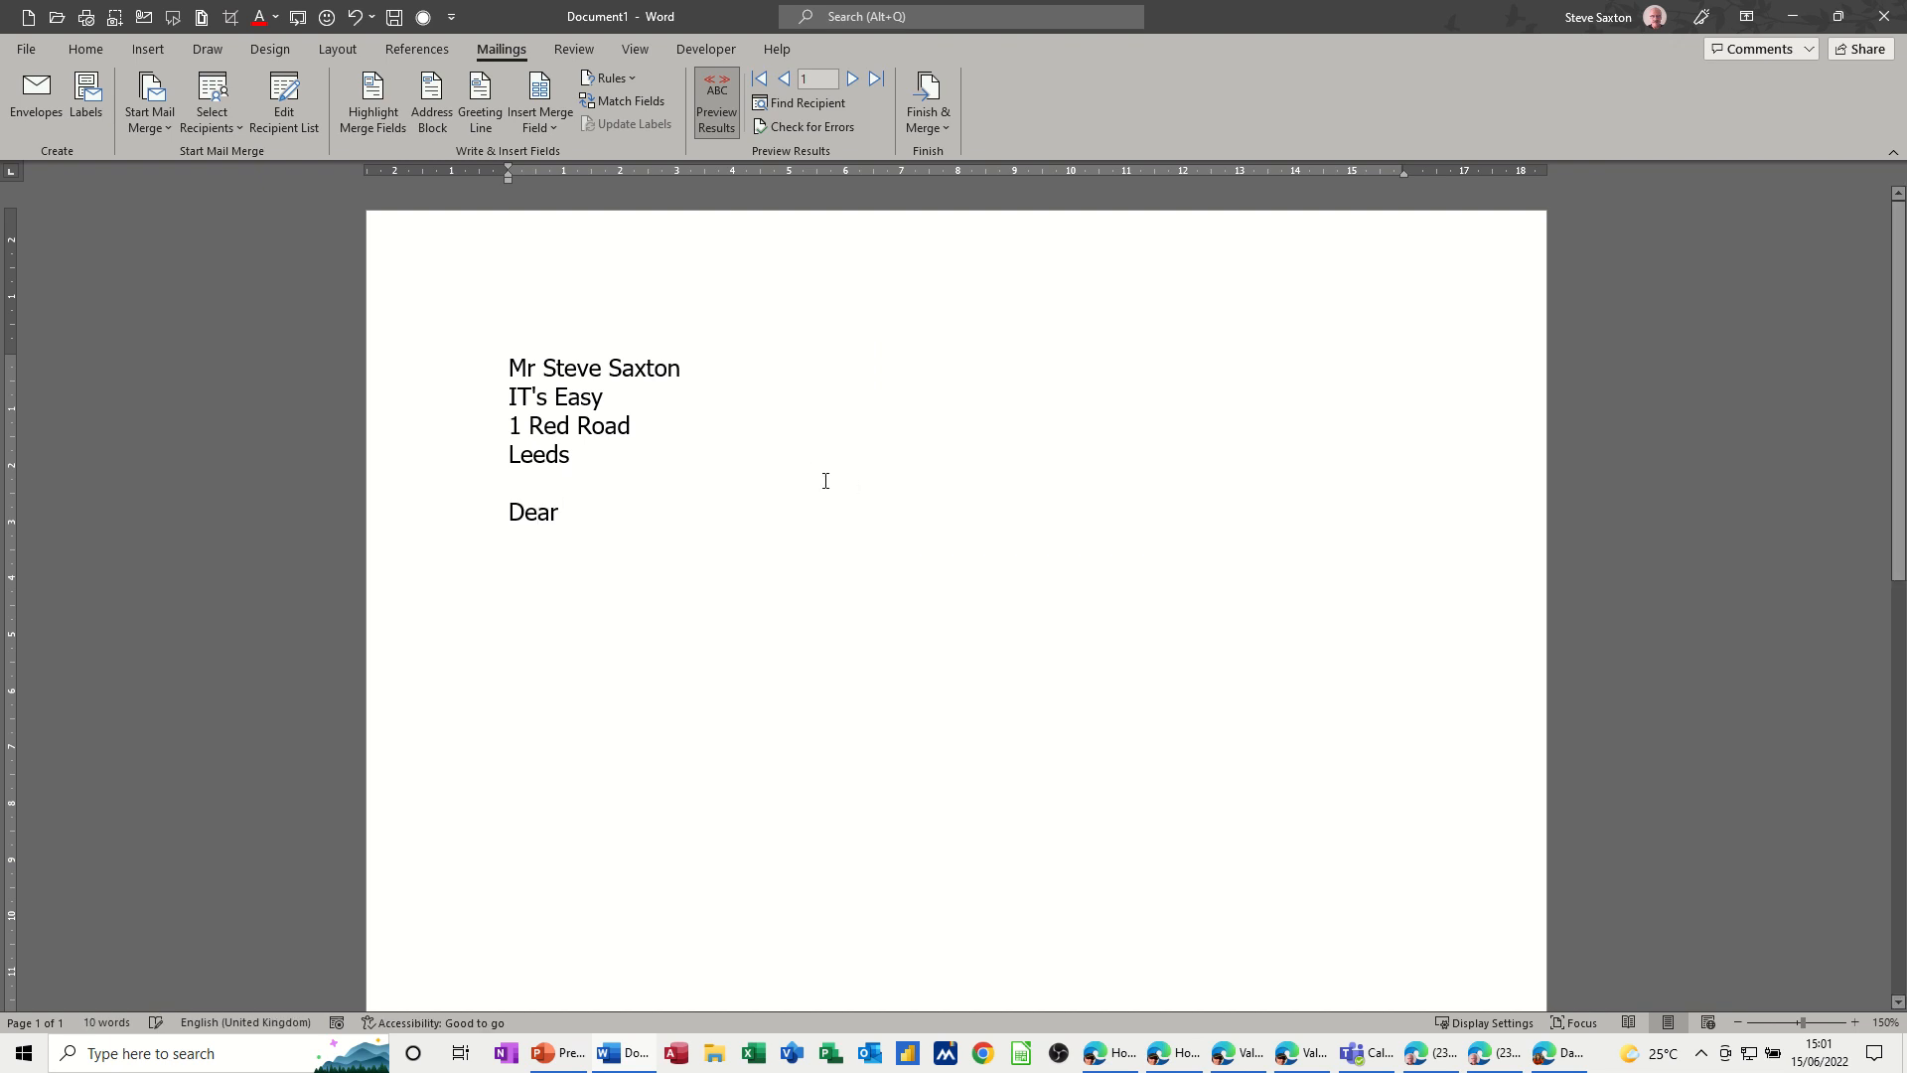
click(560, 128)
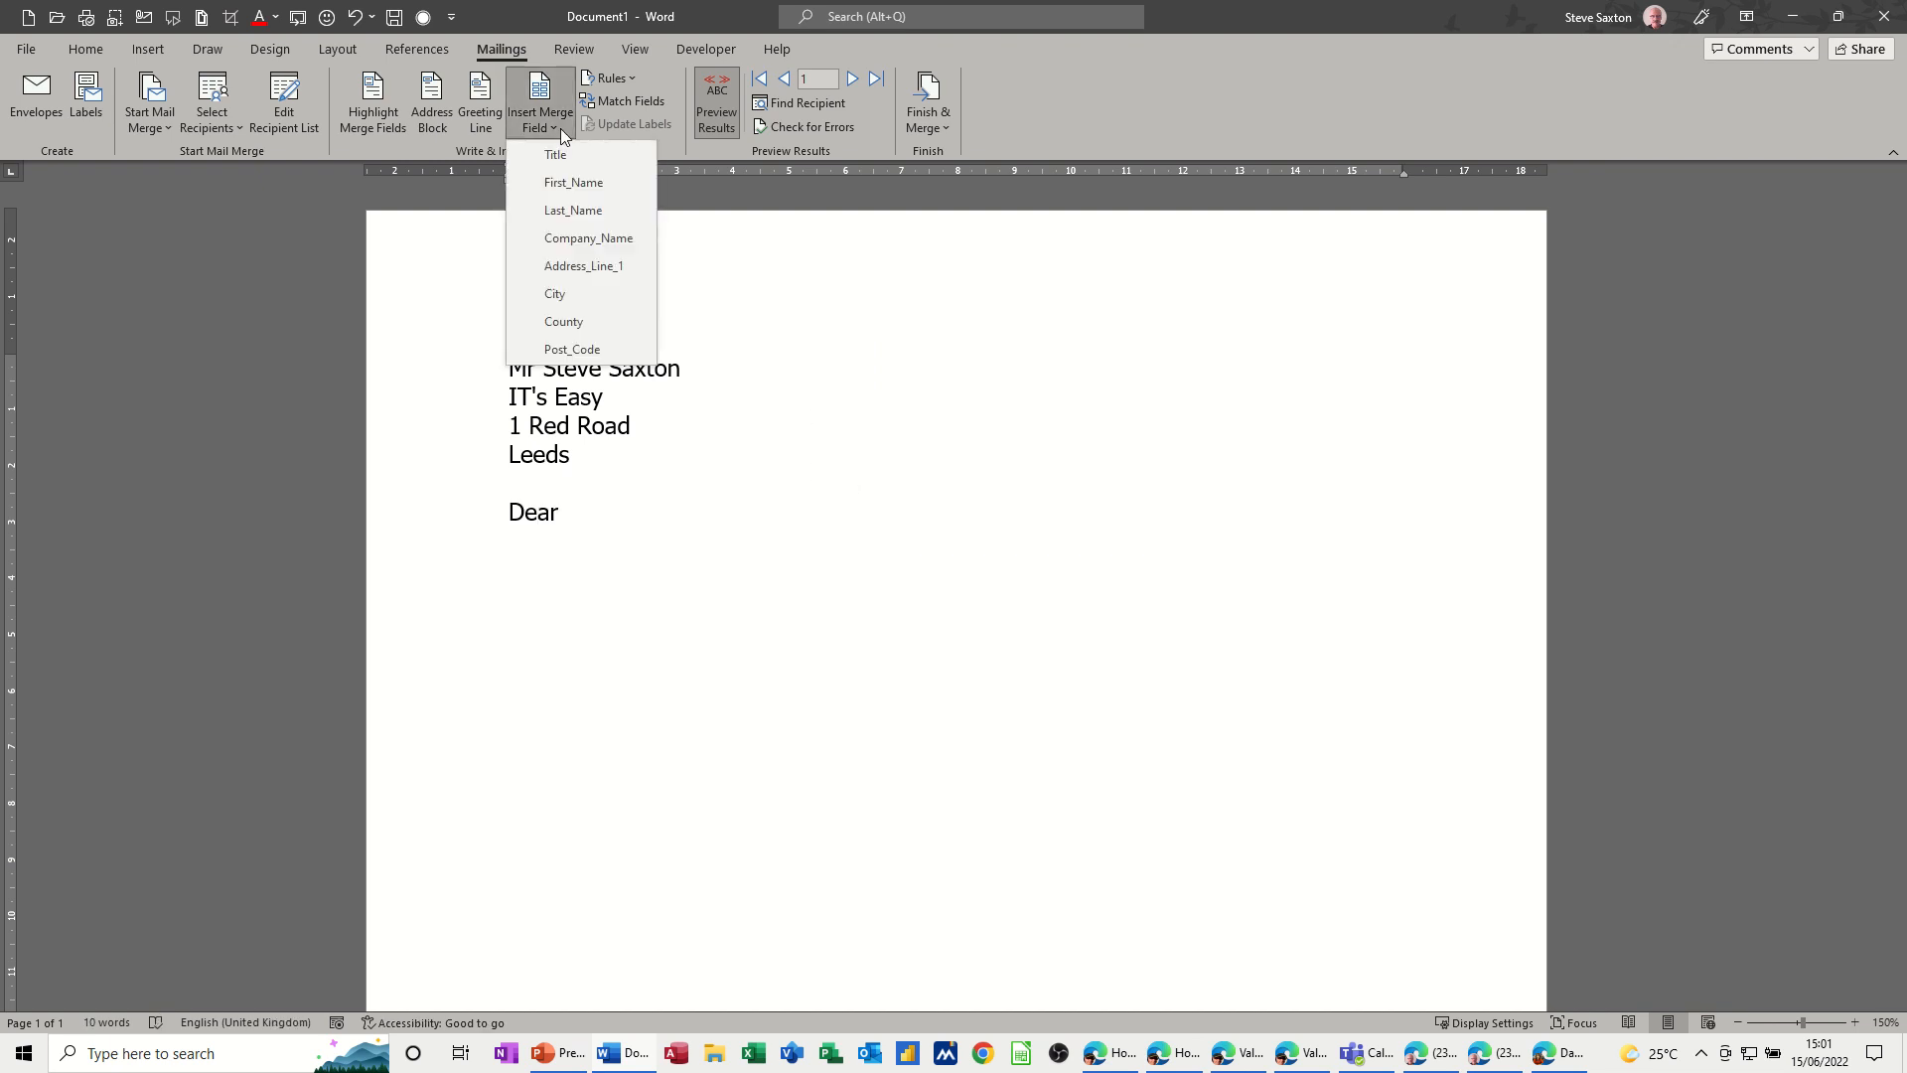
click(566, 183)
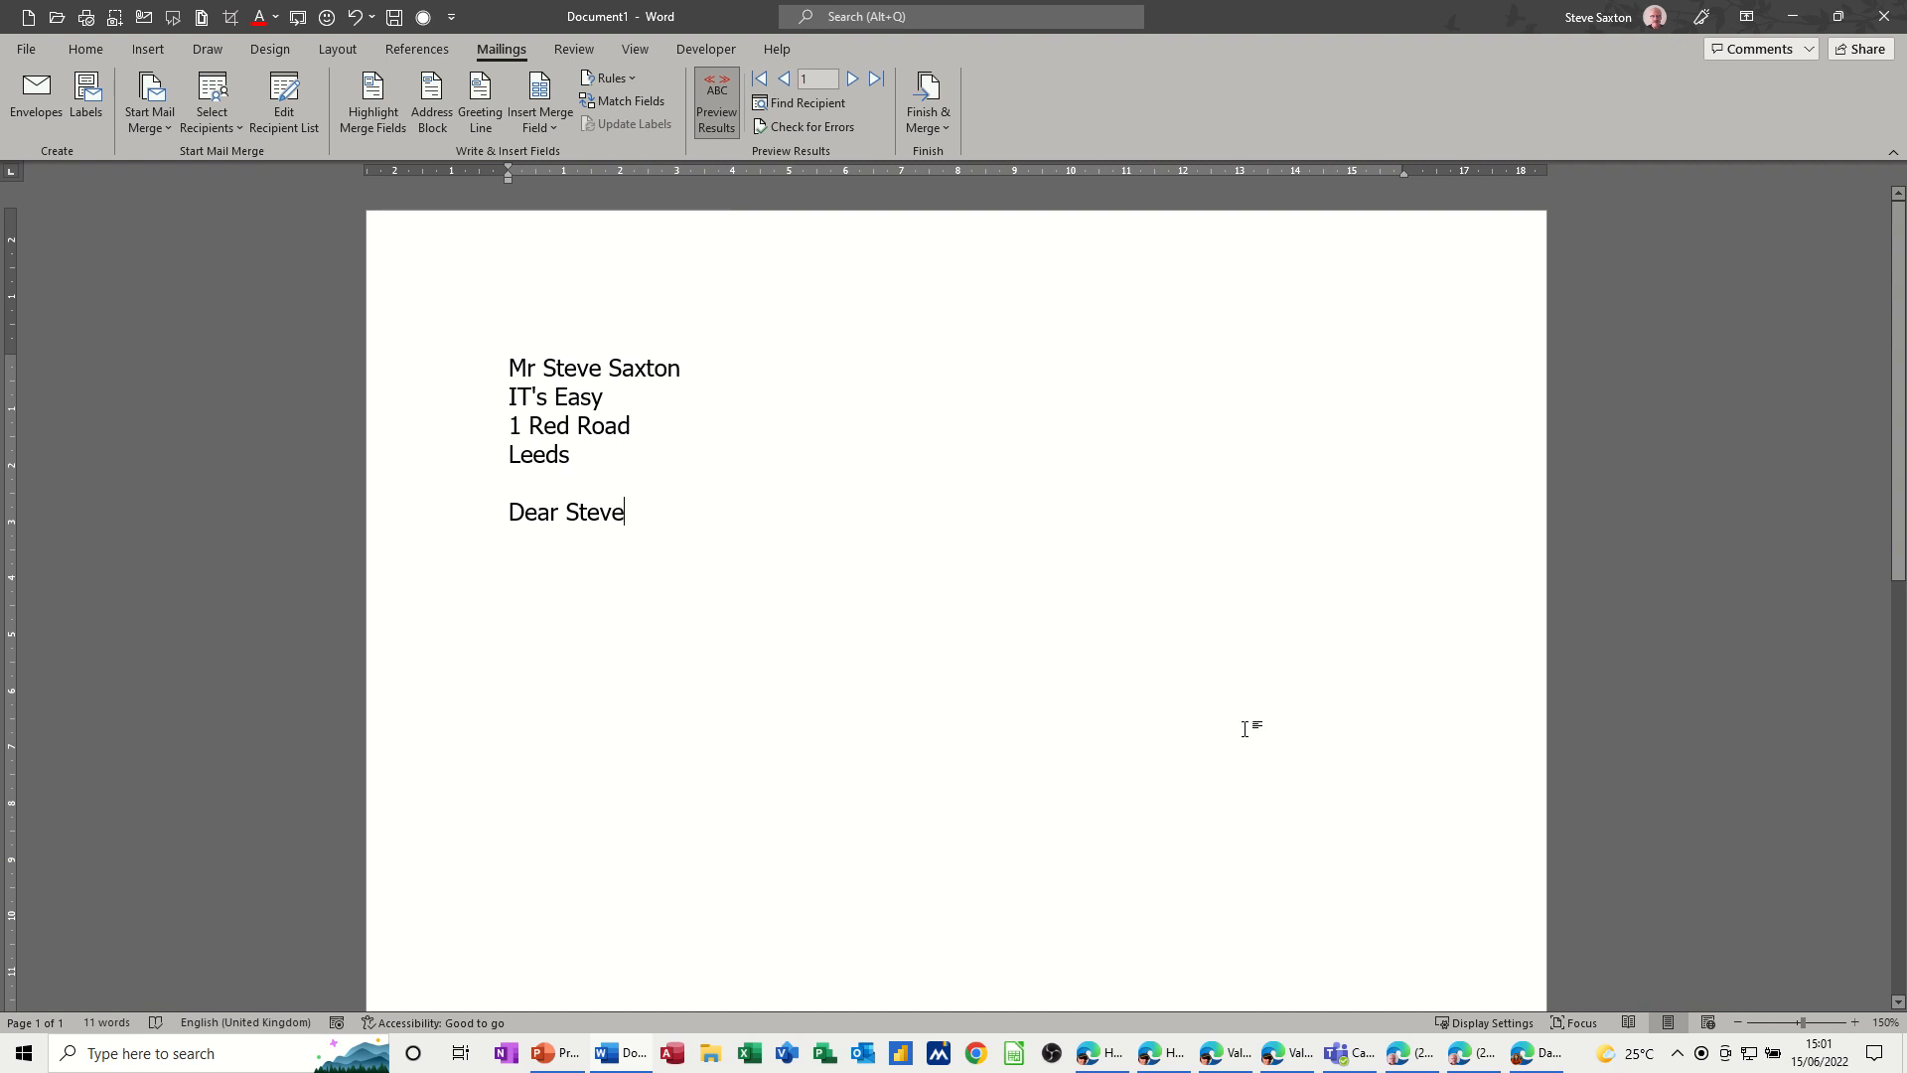
Step: Add a 'How did you like' line ending with the City merge field
key(Return)
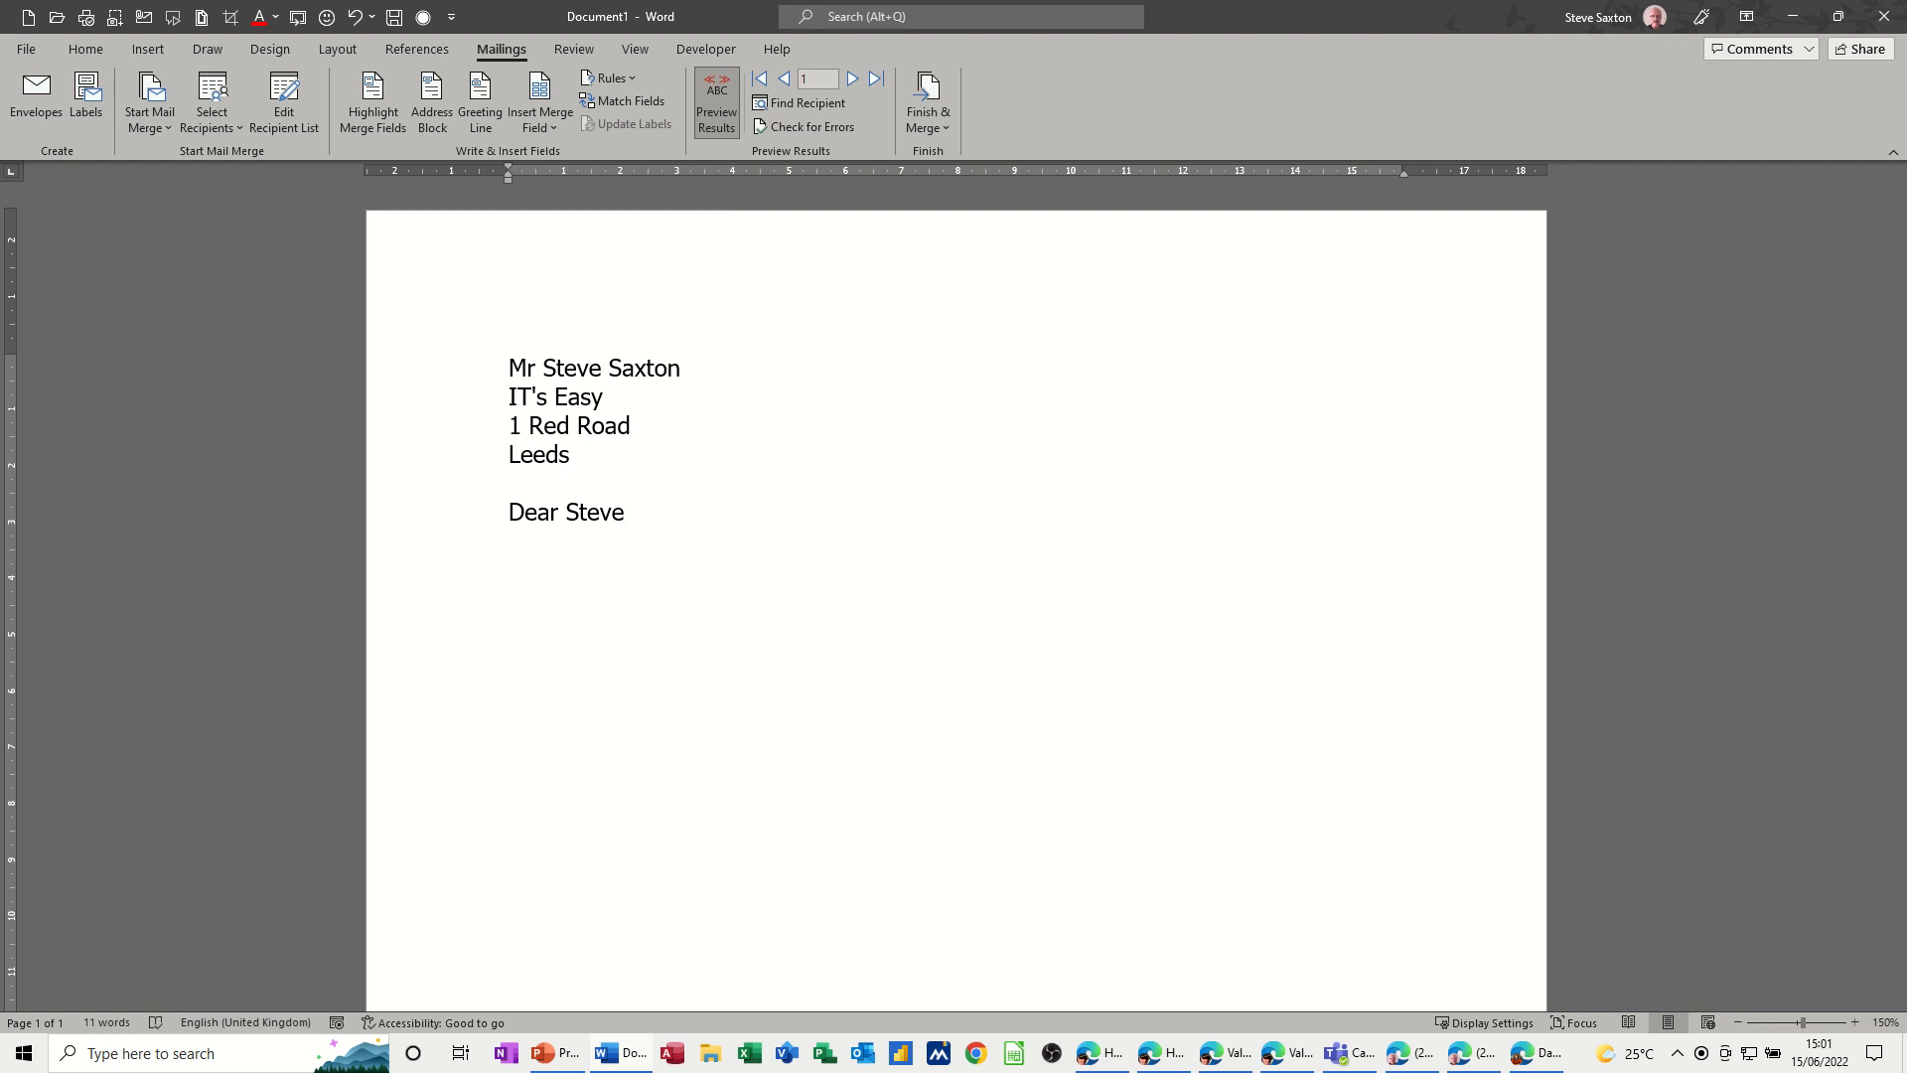
text(How did you like)
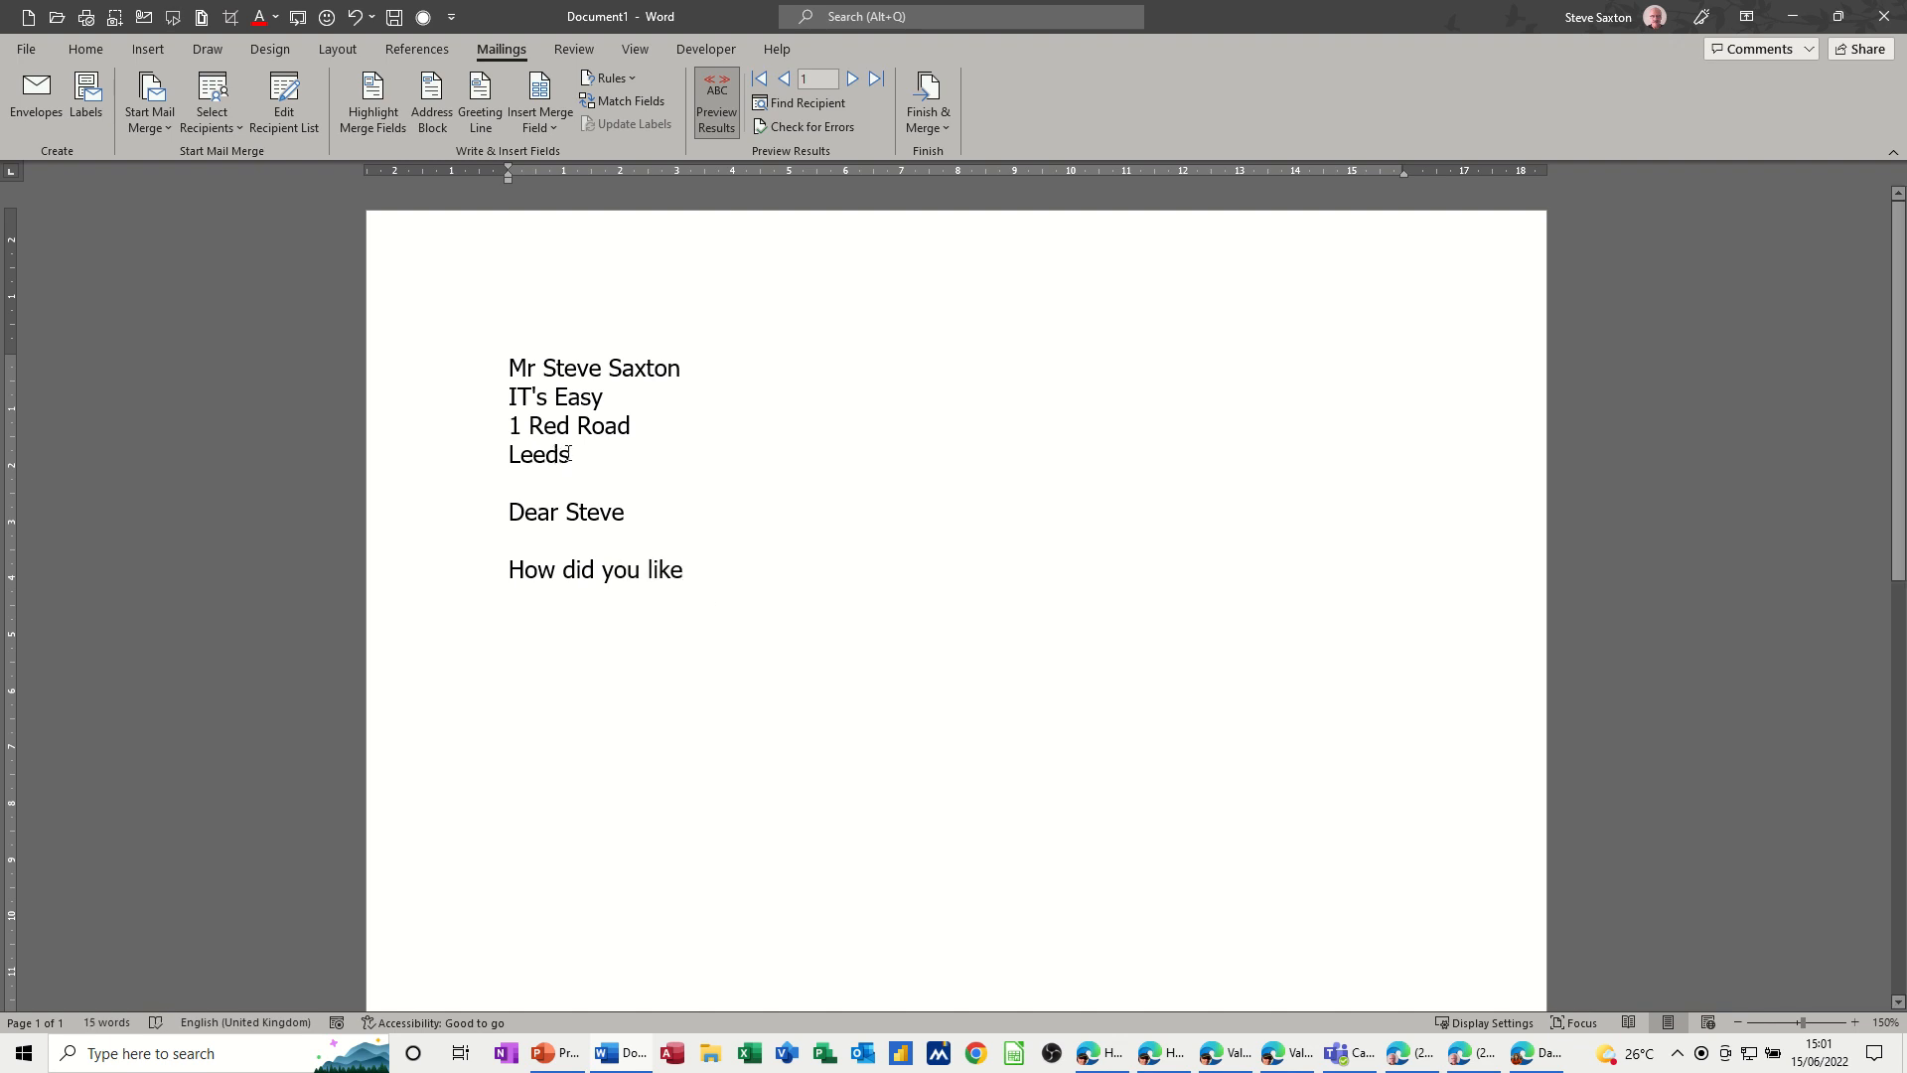
click(550, 131)
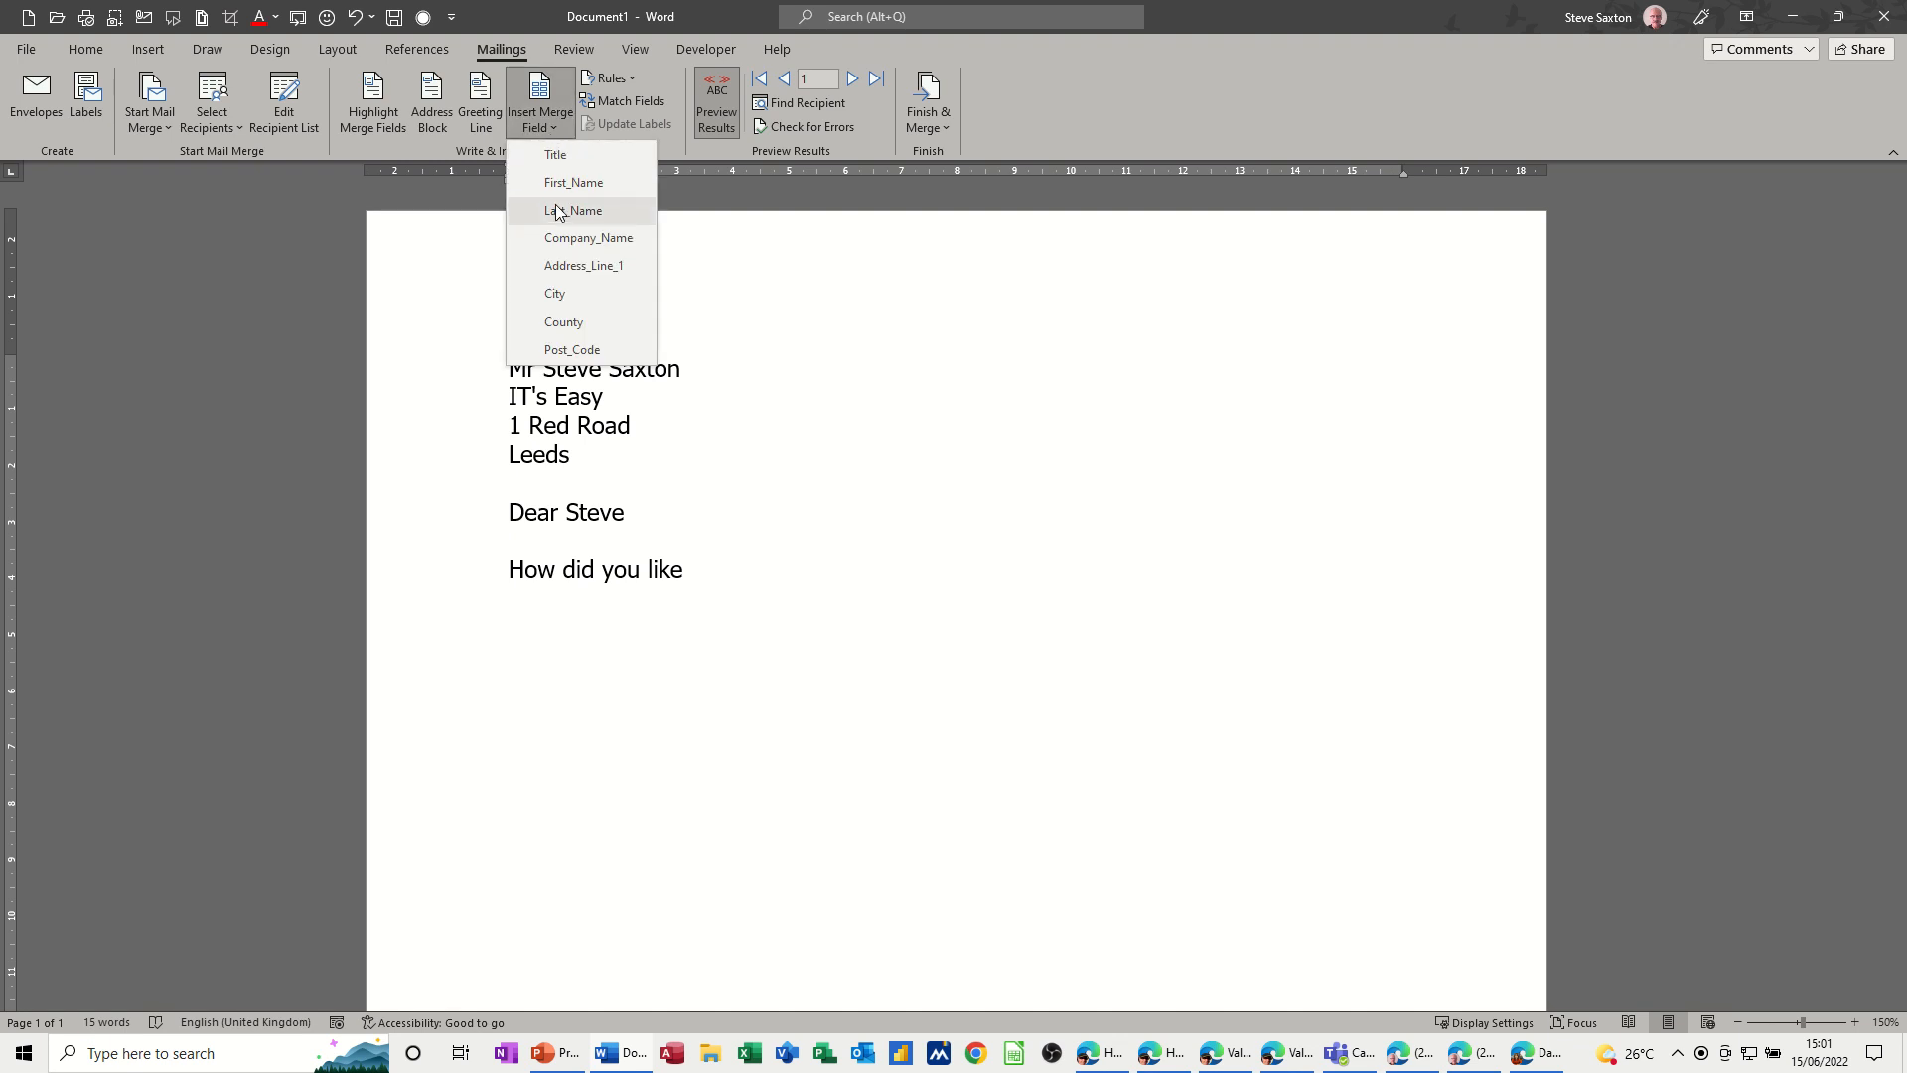
click(558, 291)
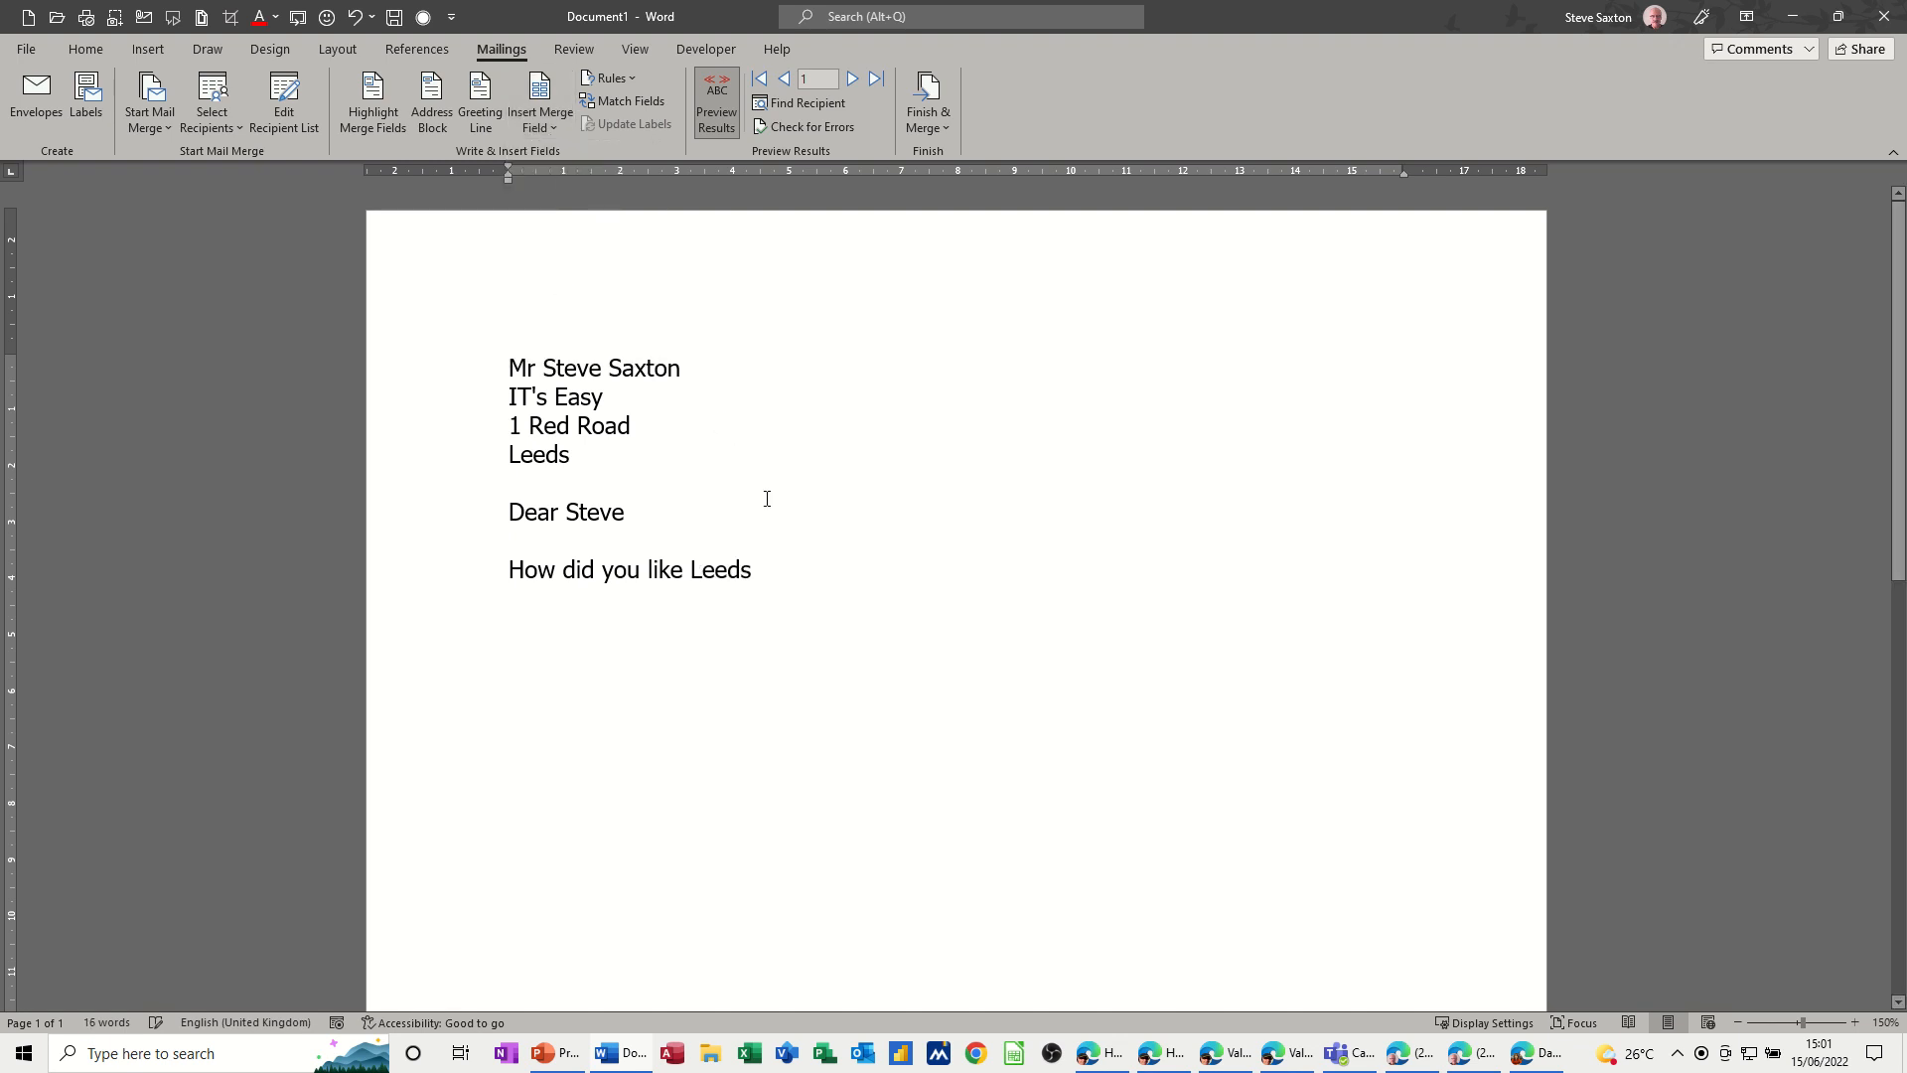
Step: Check the merge fields by toggling Preview Results, then add 'when you returned home' after City
click(720, 106)
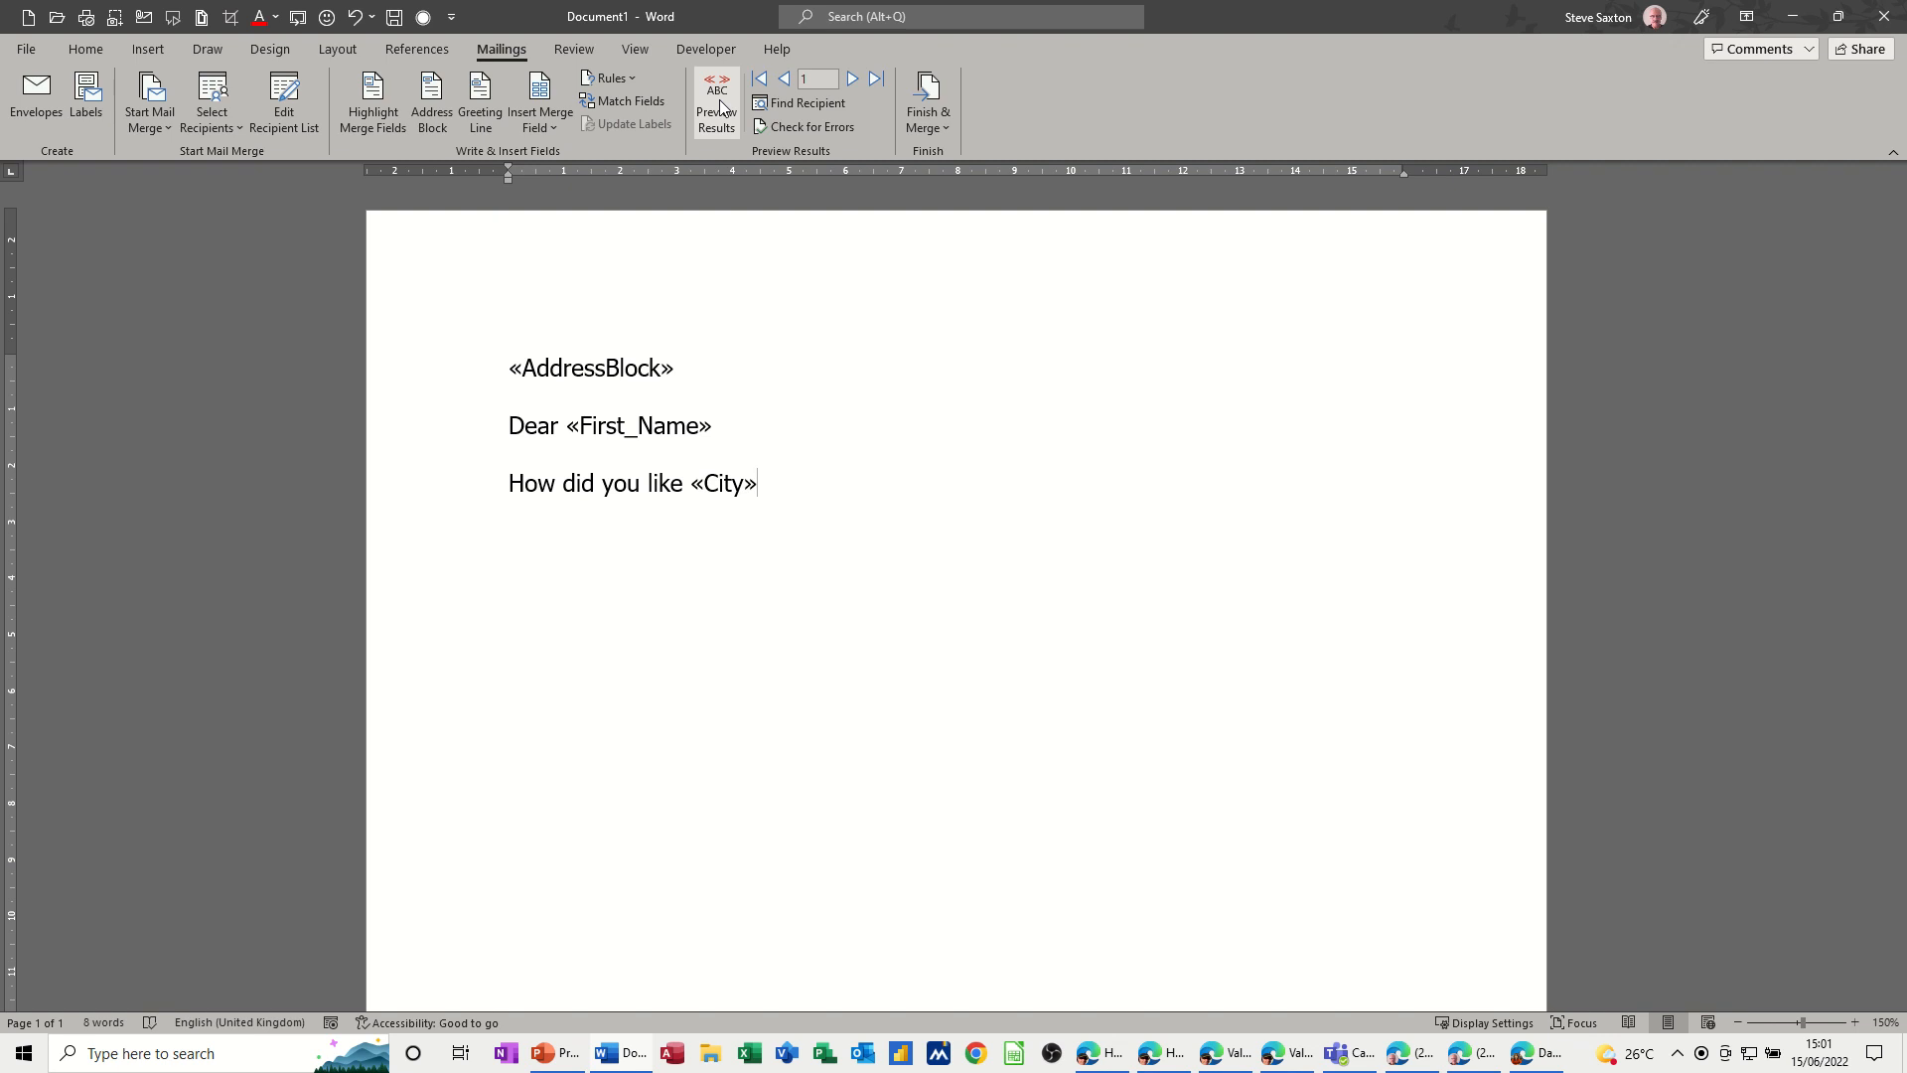
click(711, 109)
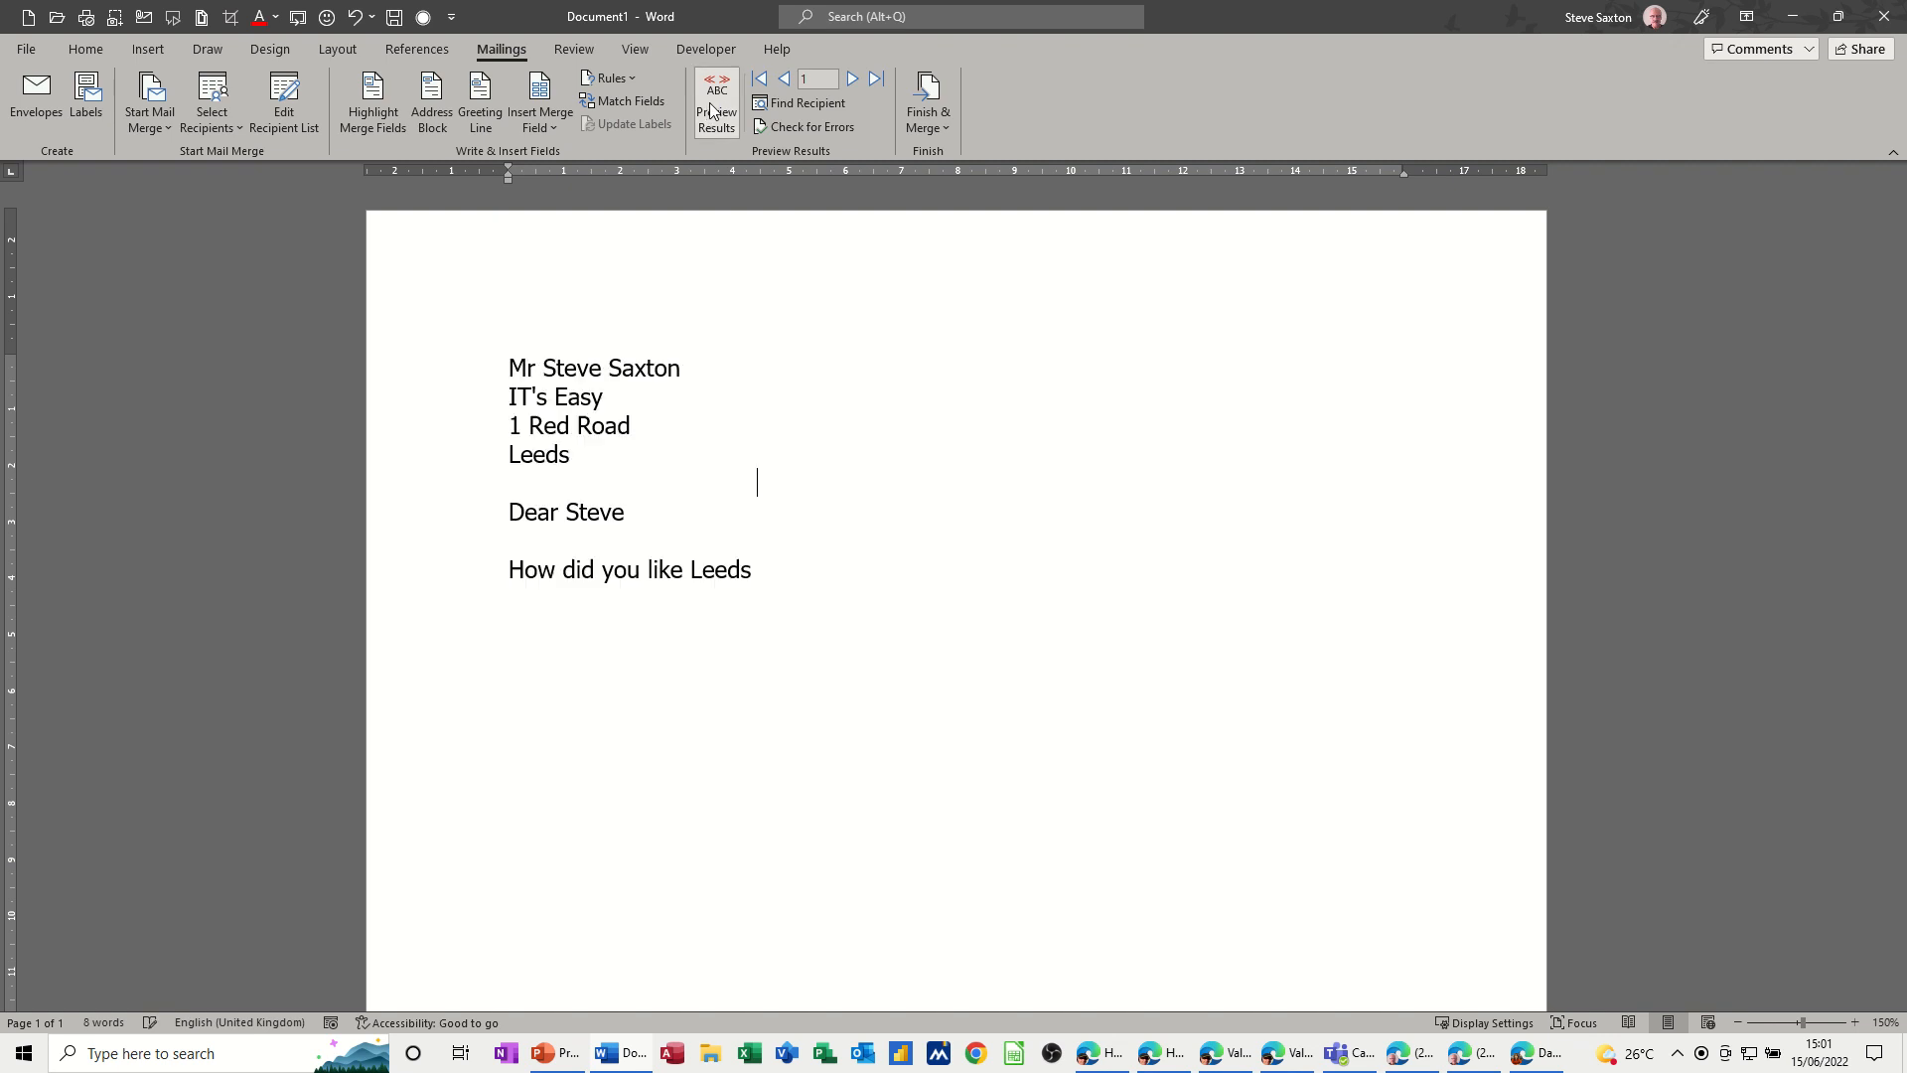
text(when )
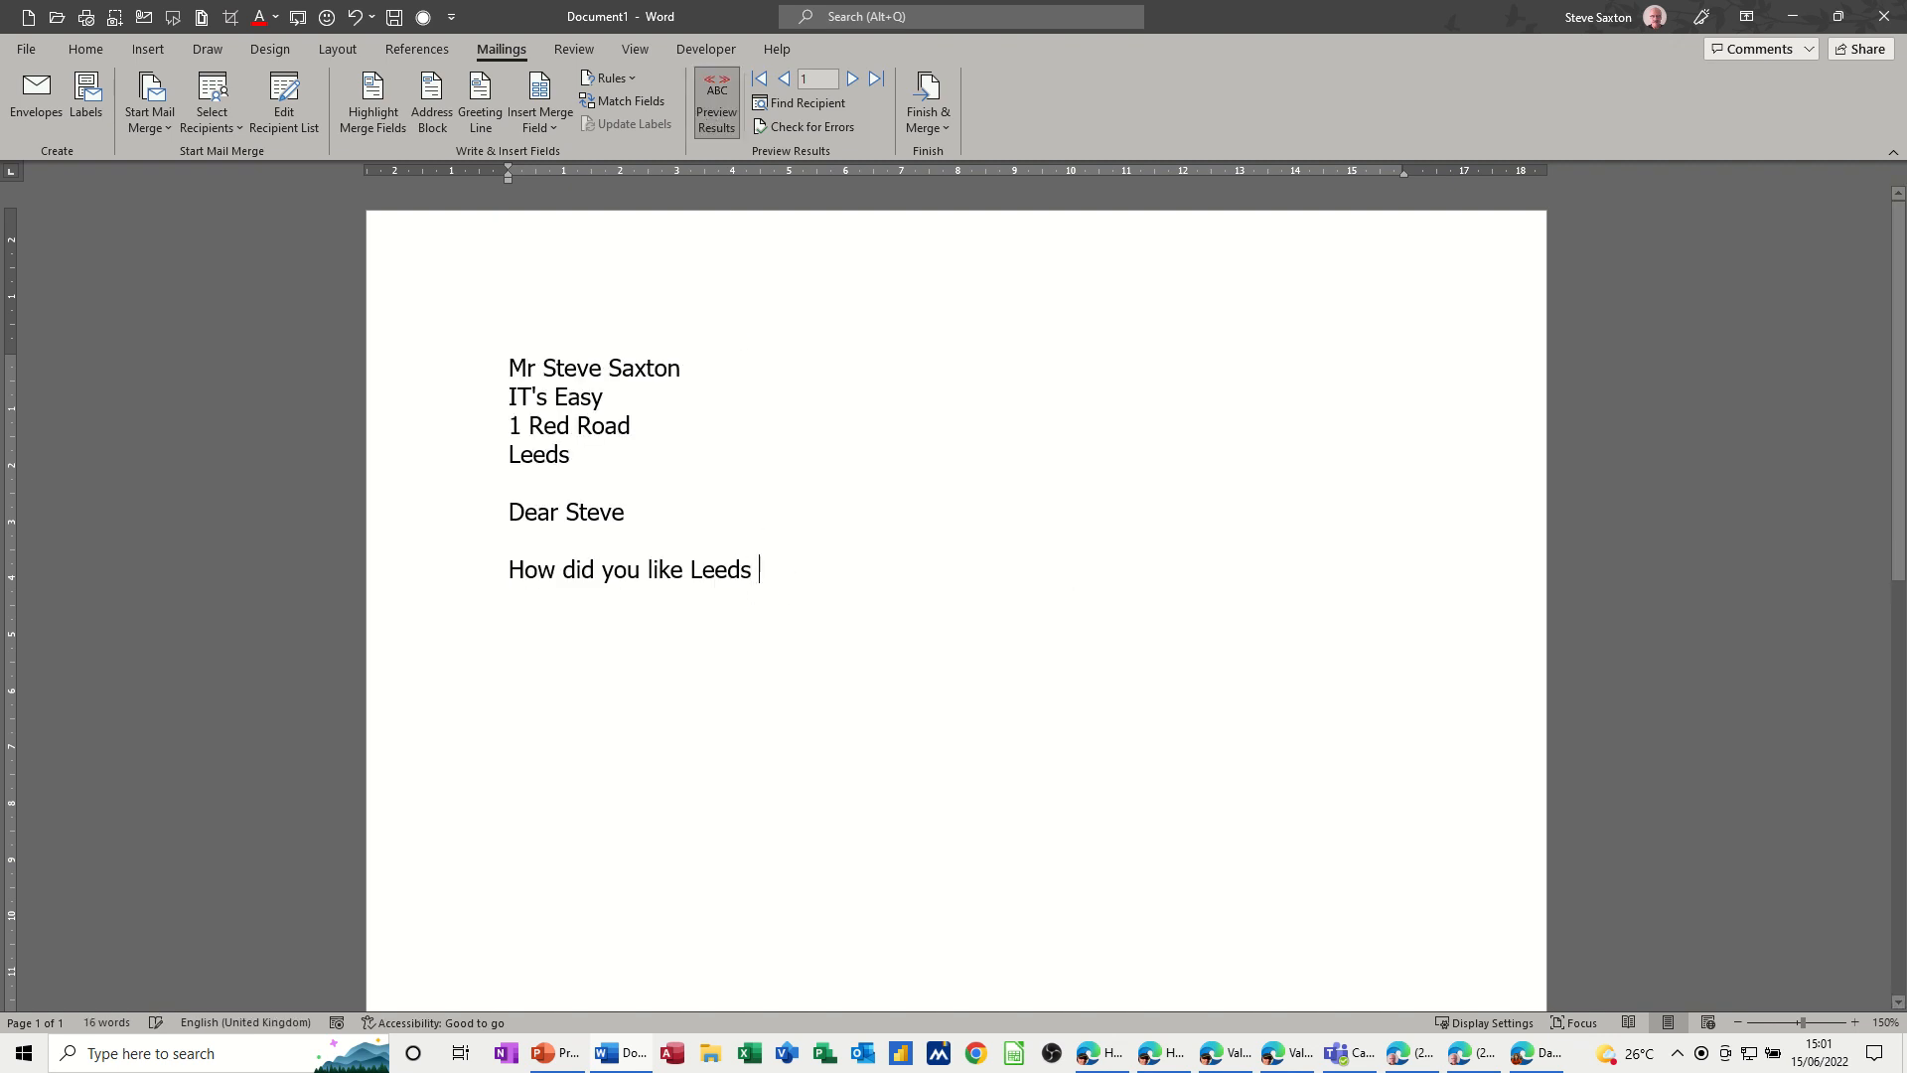
text(you )
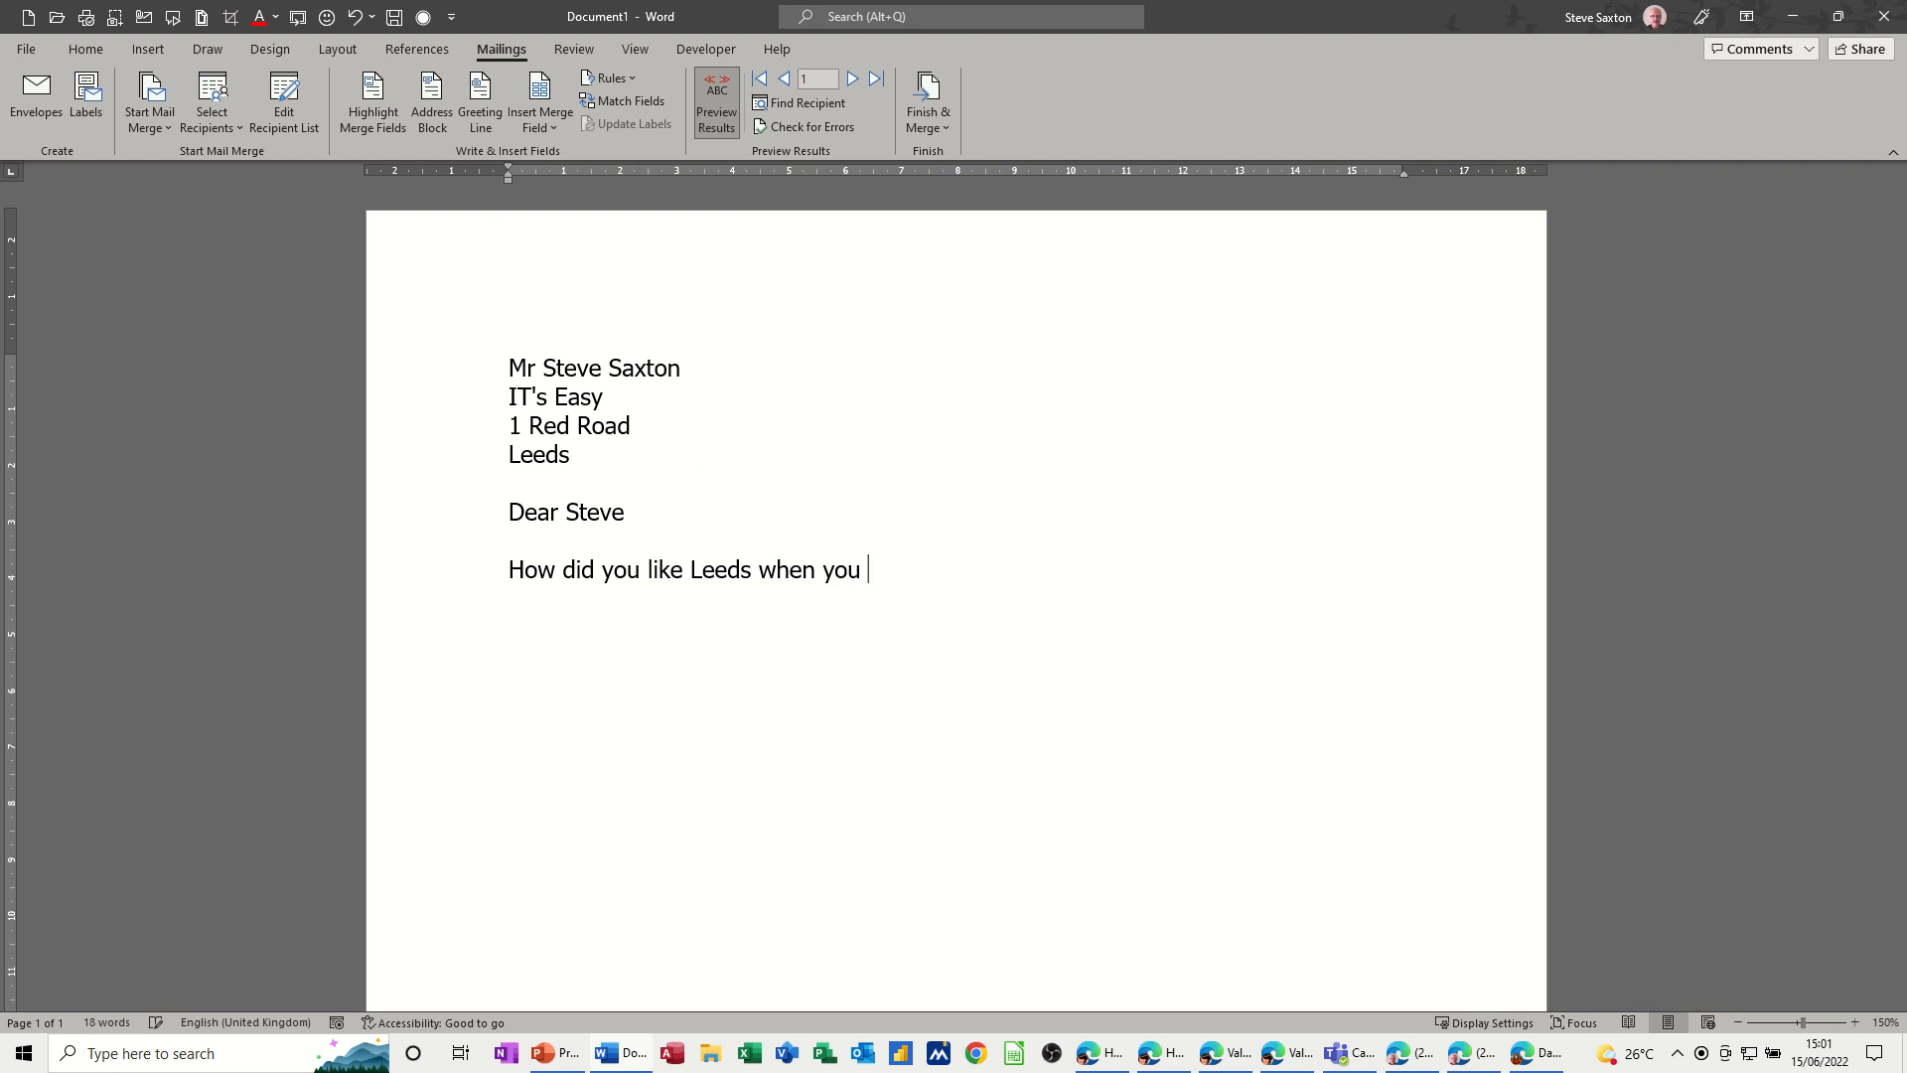
text(returned home)
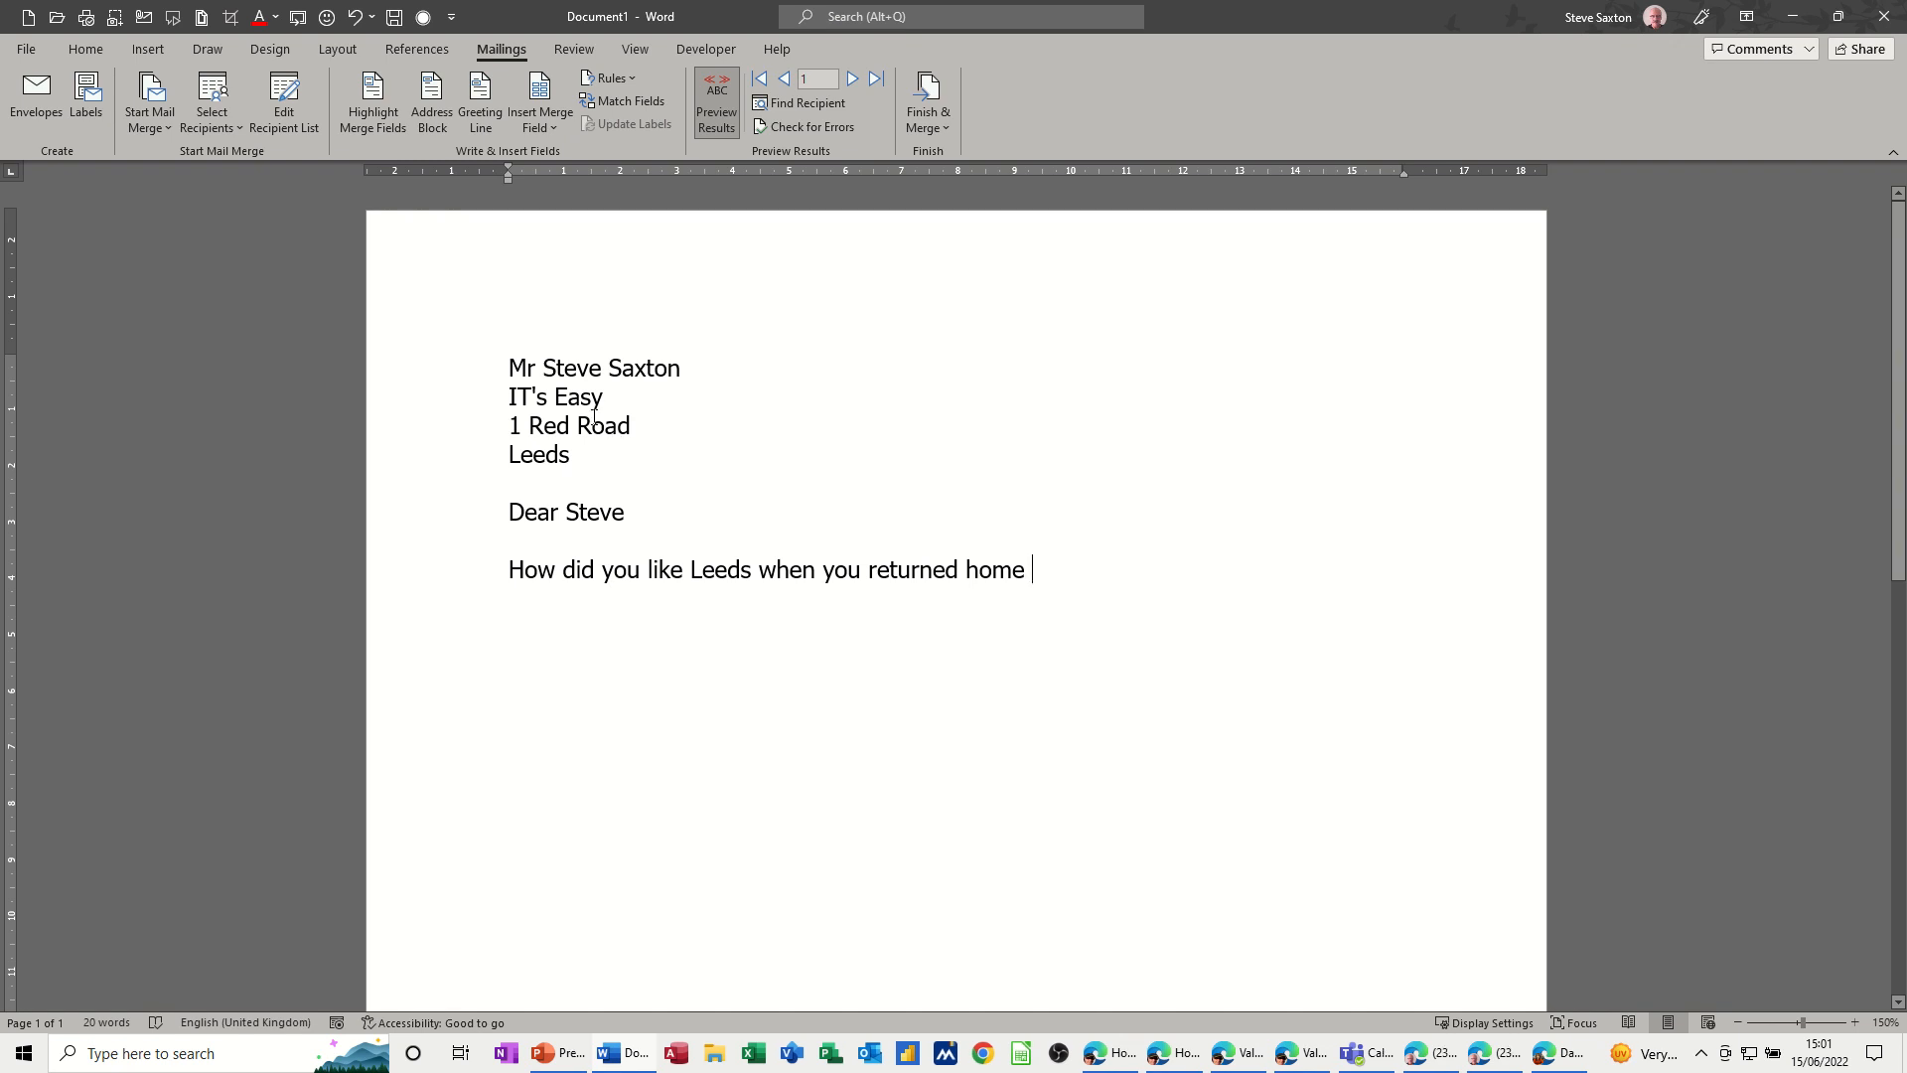
Step: Save the letter in Documents under the file name main data letter
key(F12)
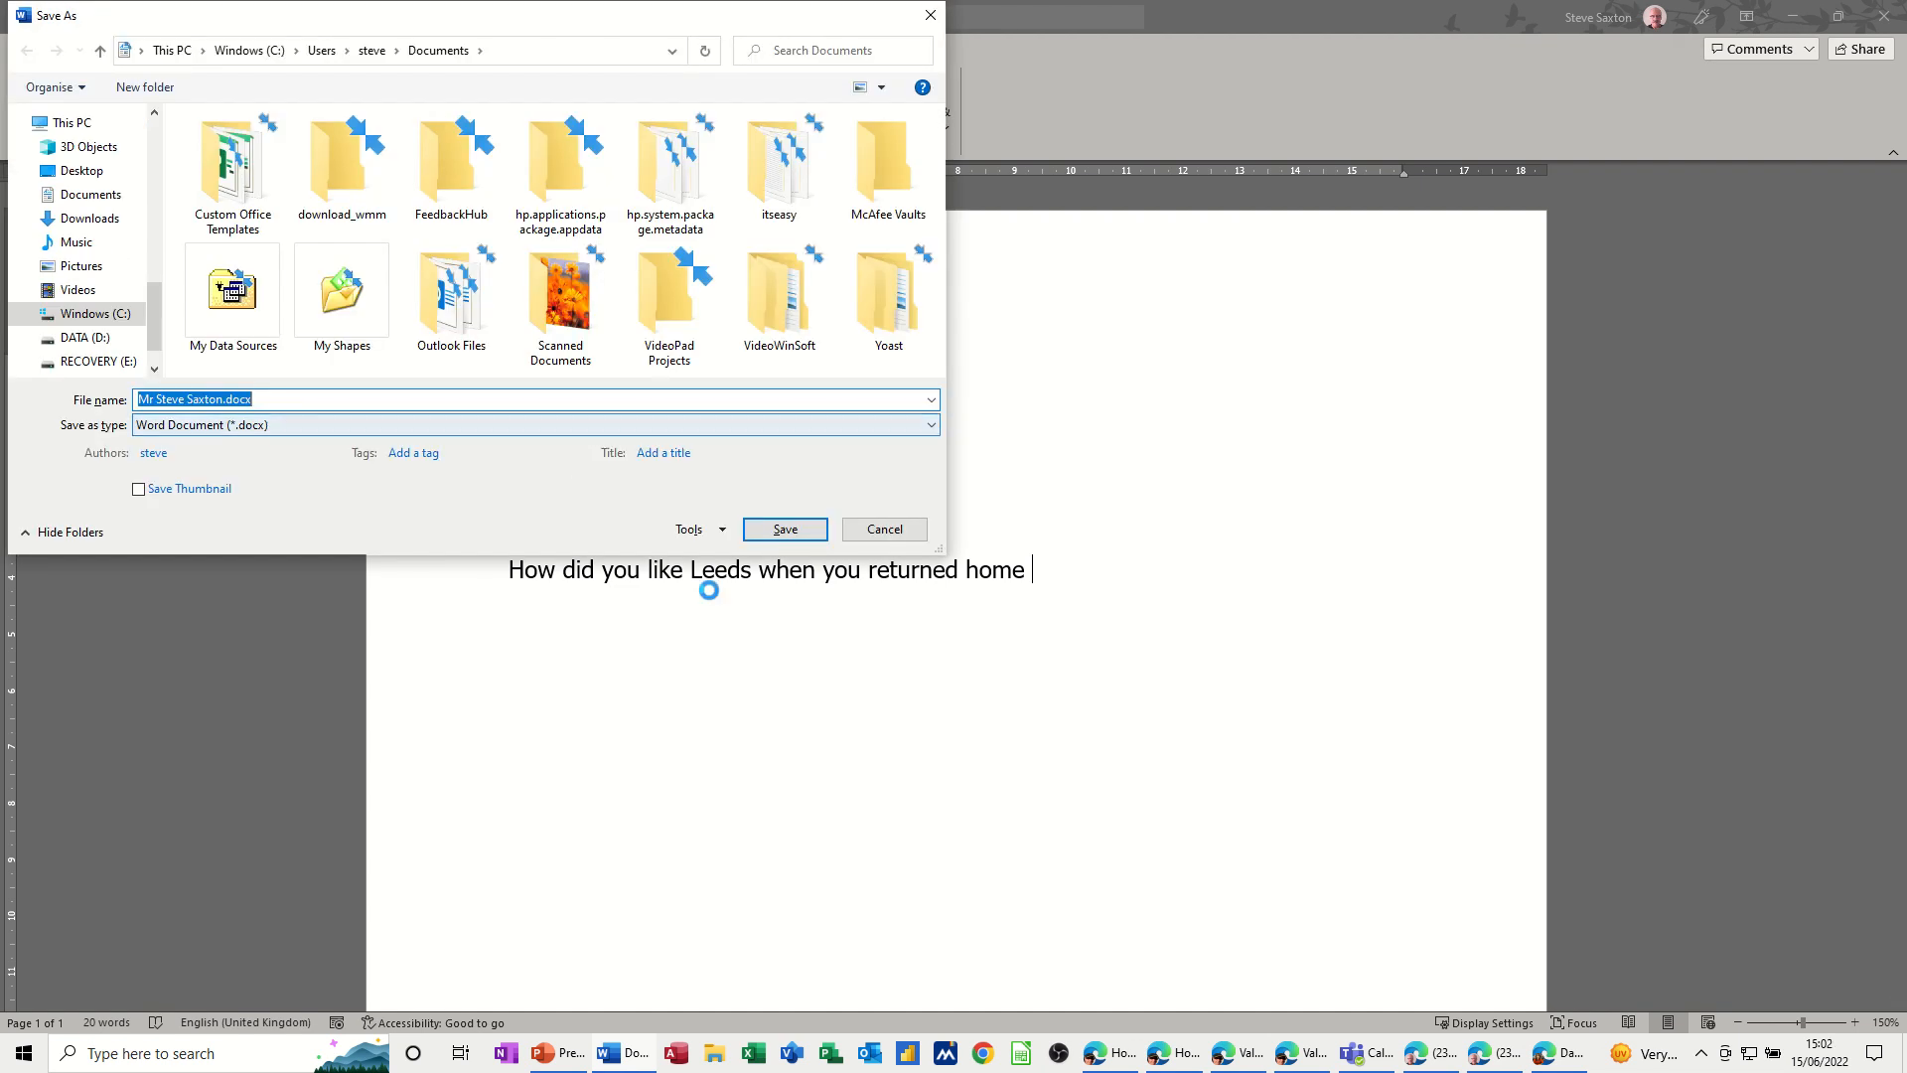
text(main)
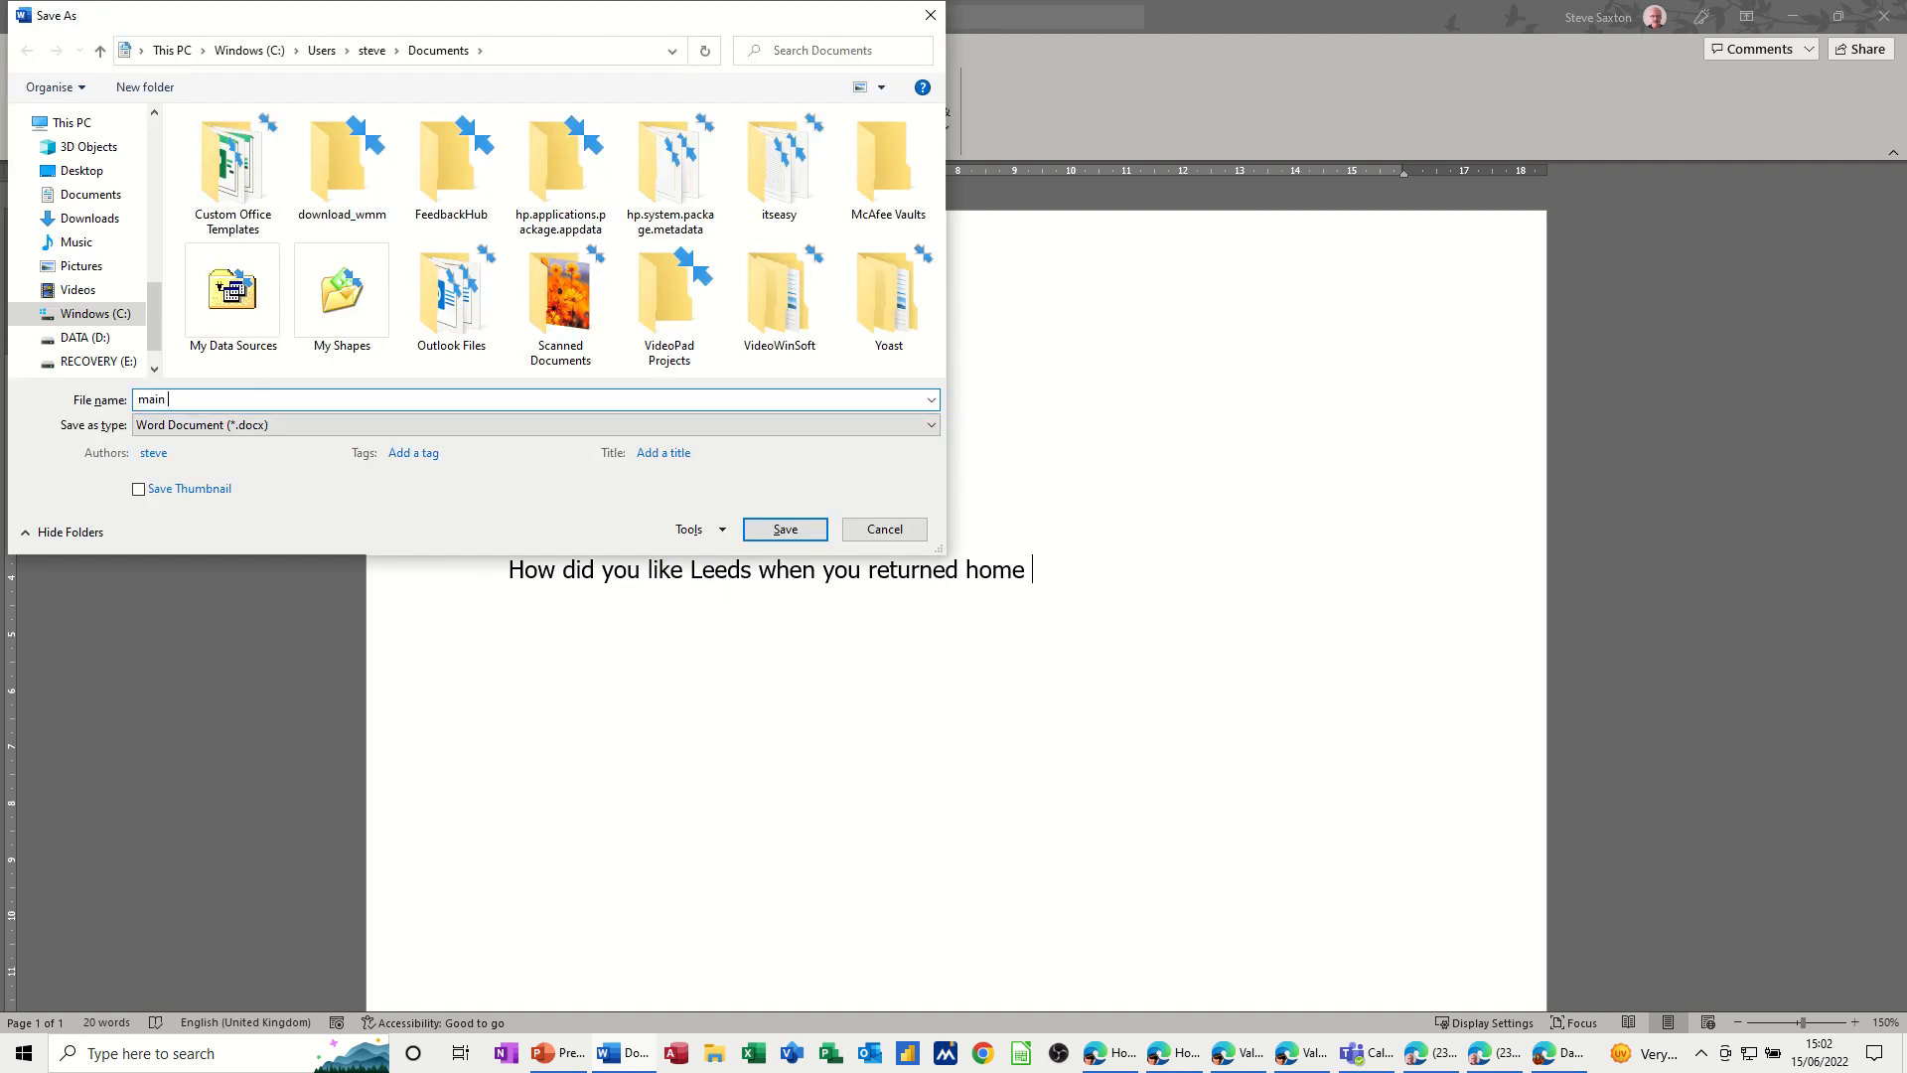
text( data letter)
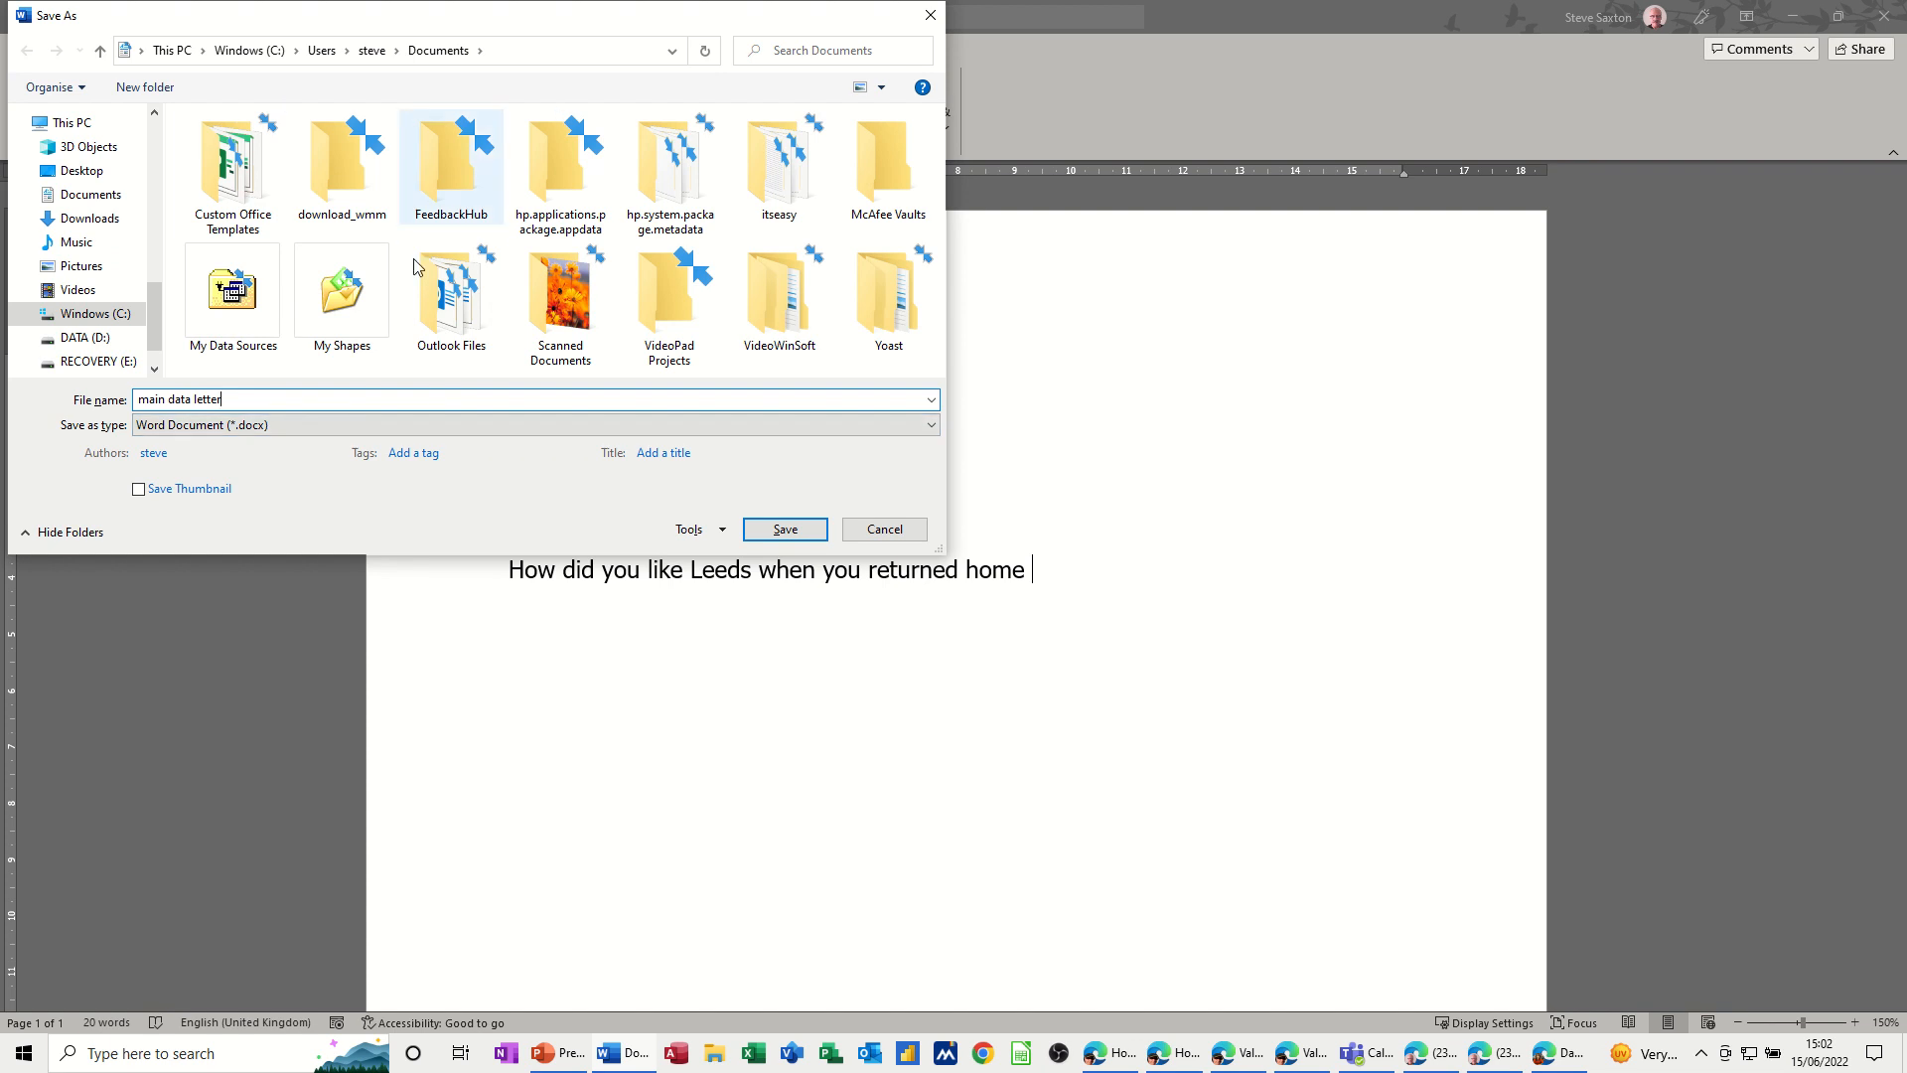
click(785, 528)
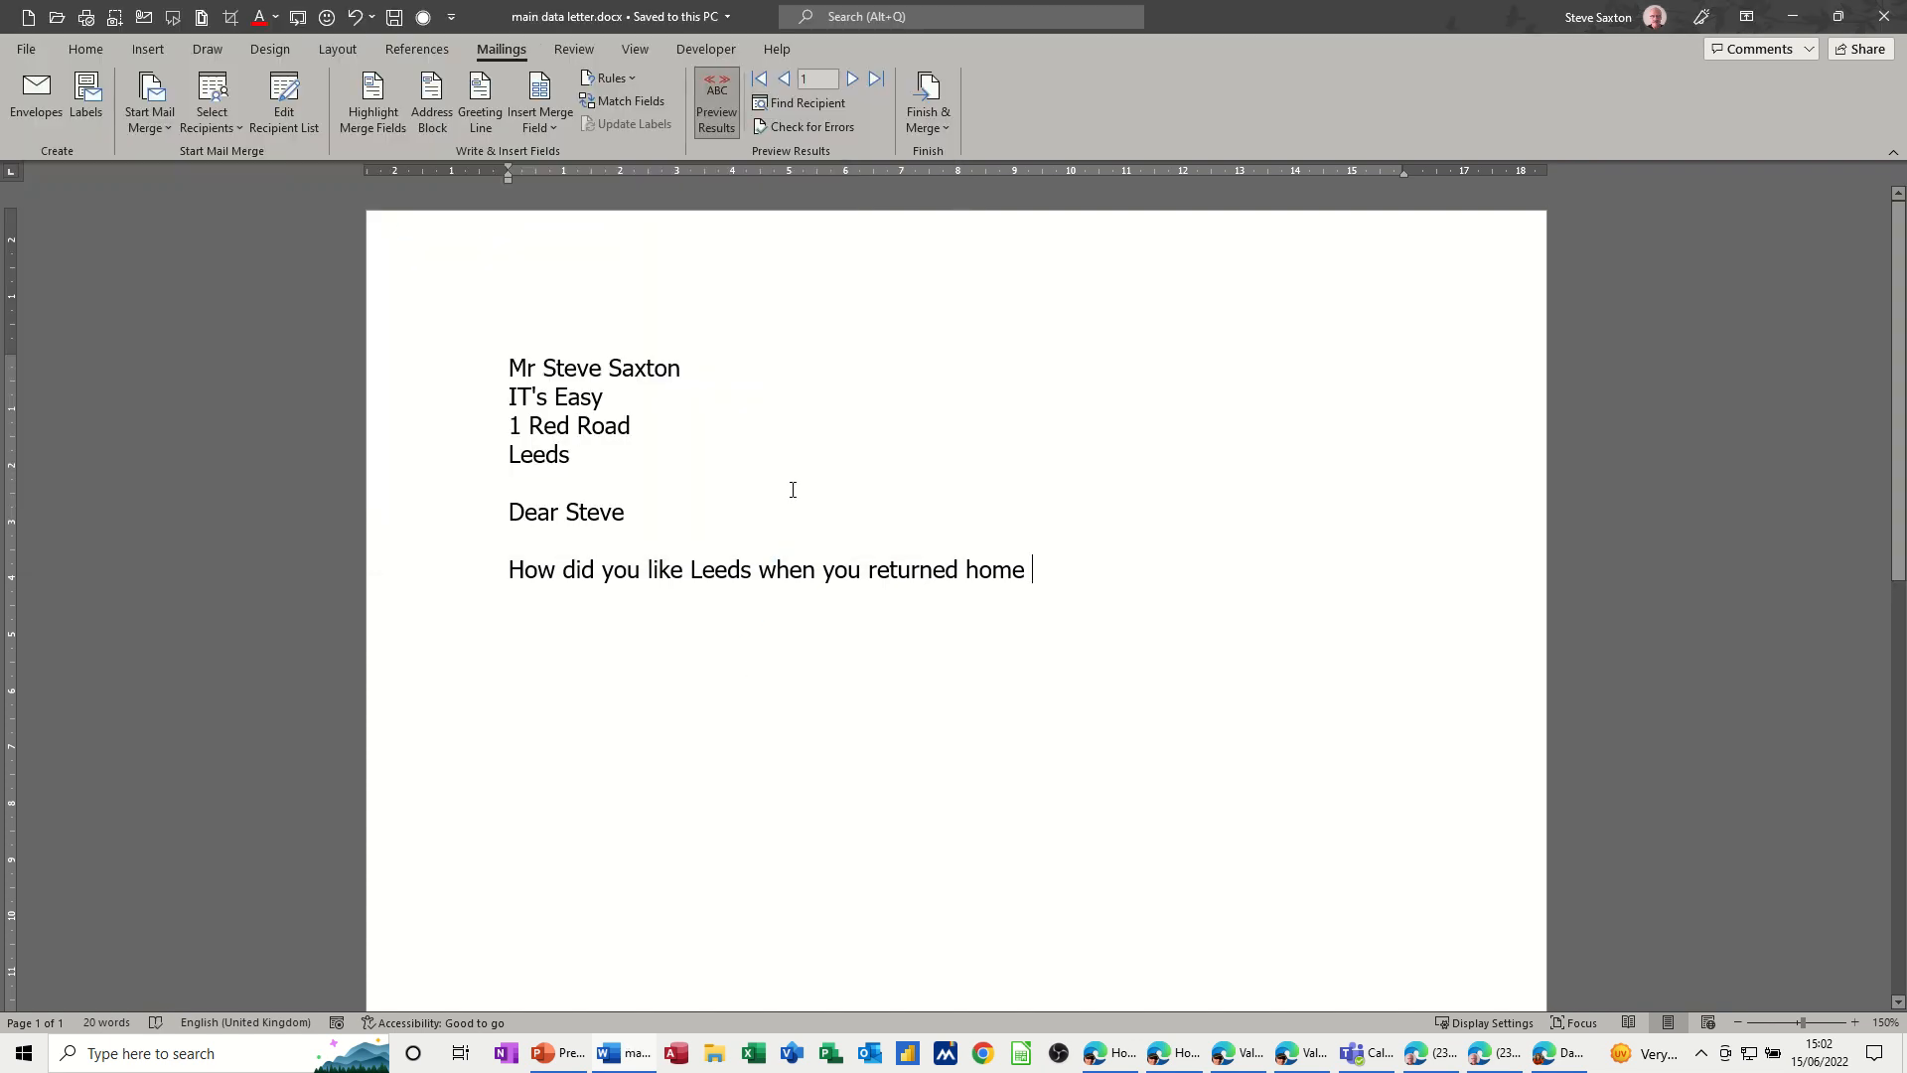
Step: Finish the merge as individual editable letters for all records into Letters1
click(931, 94)
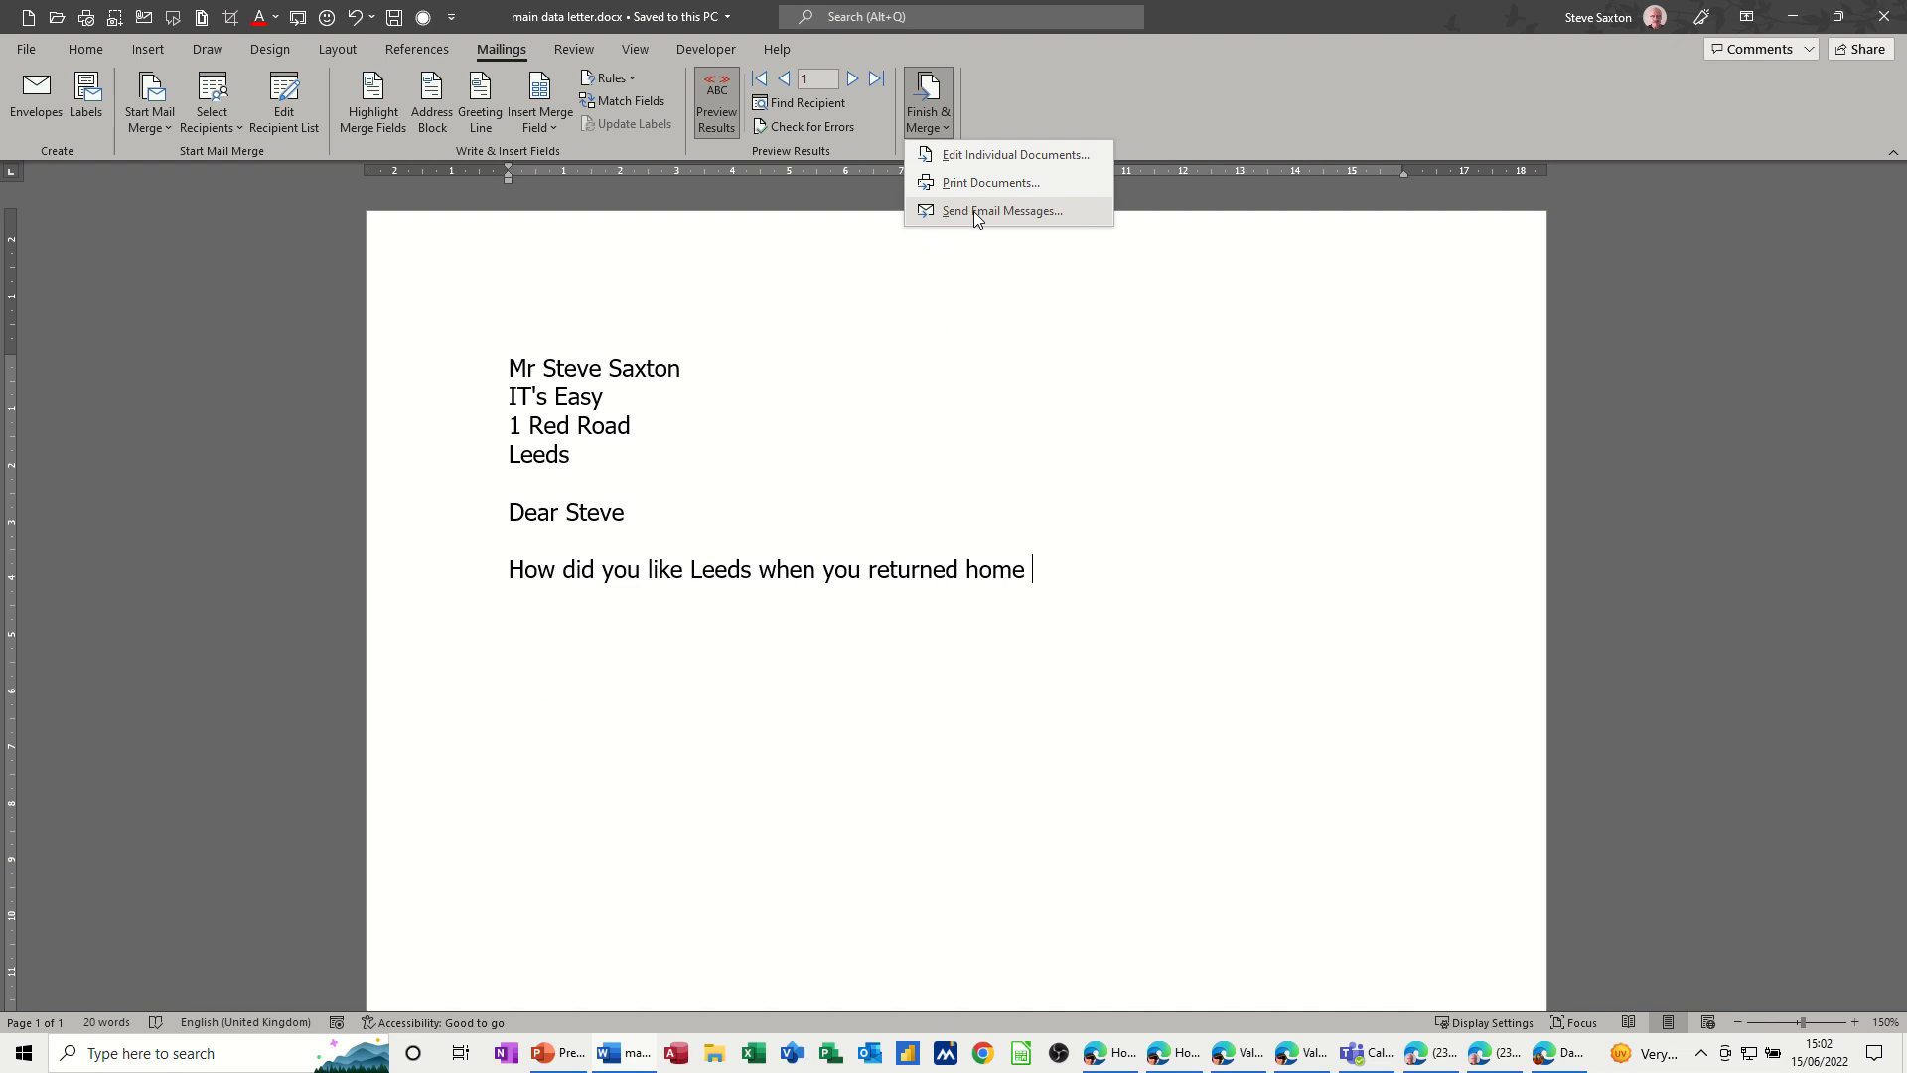
click(979, 155)
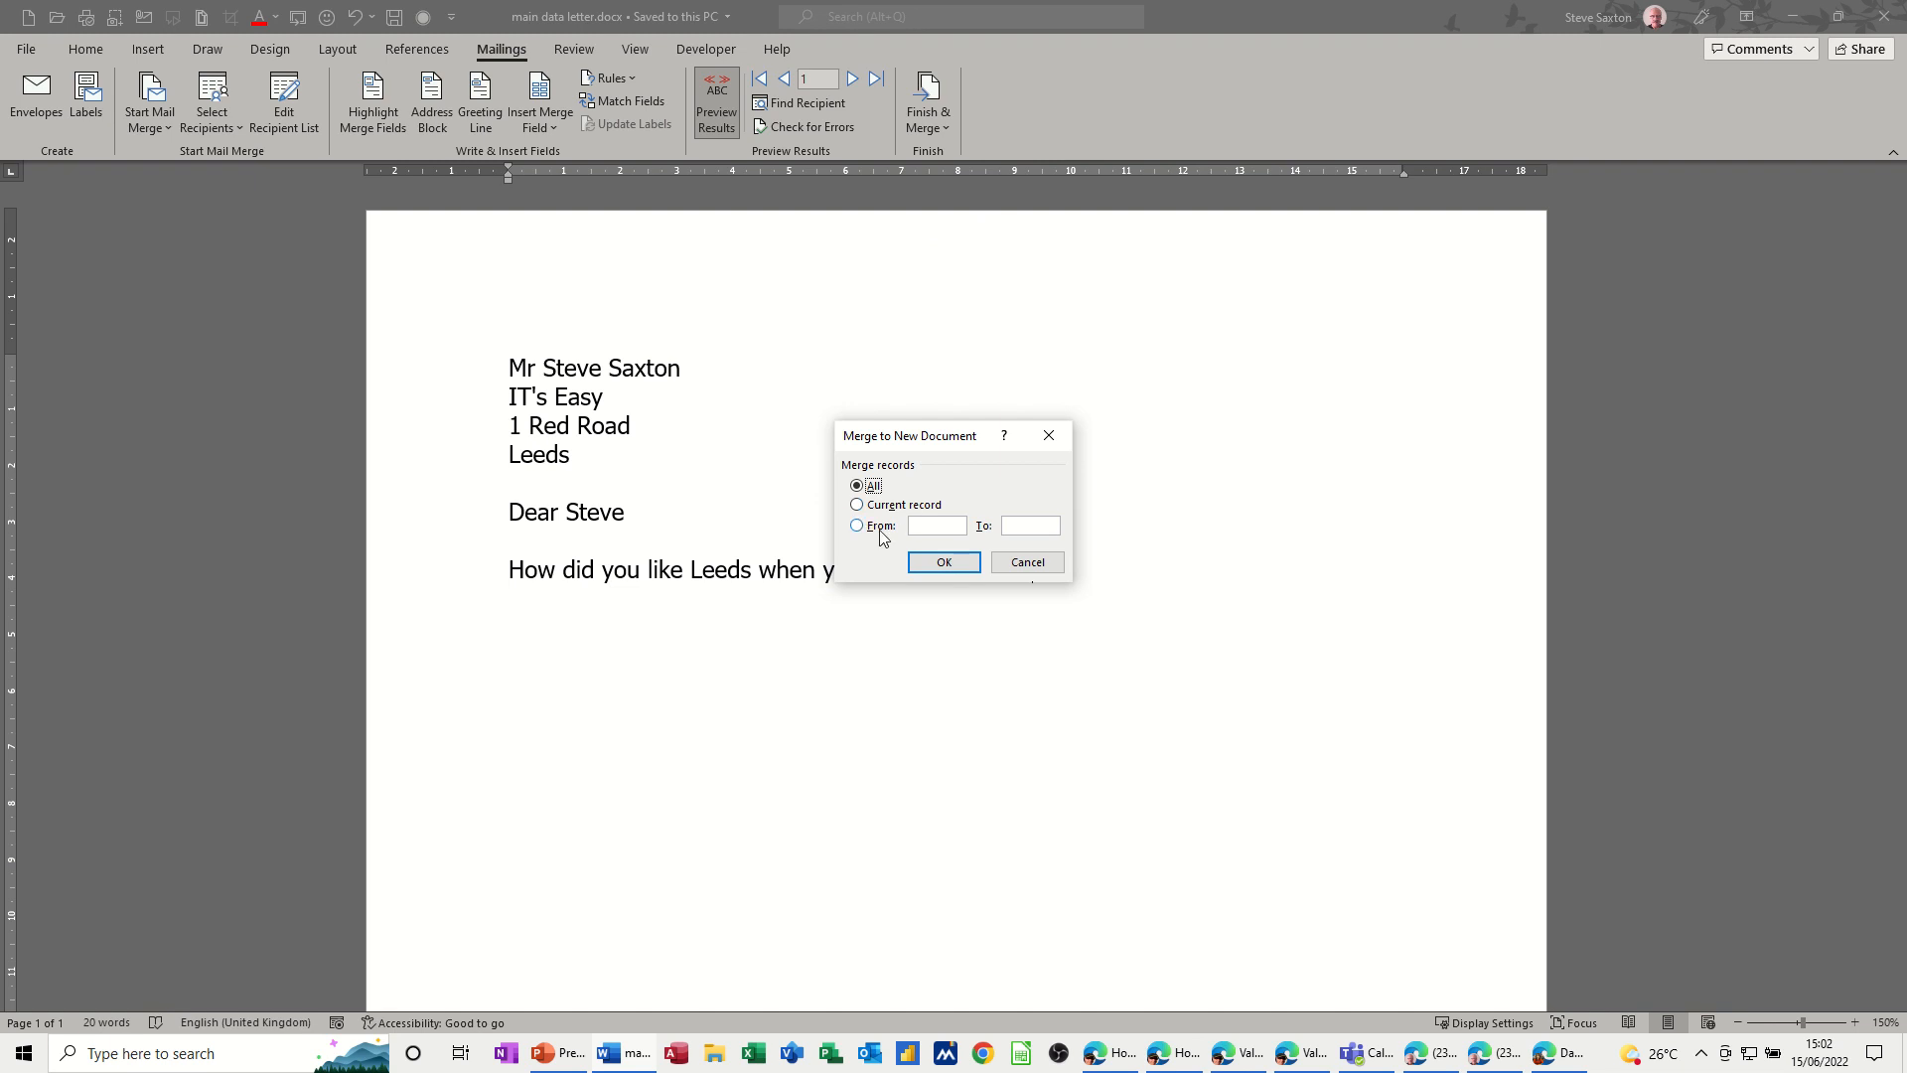
click(945, 563)
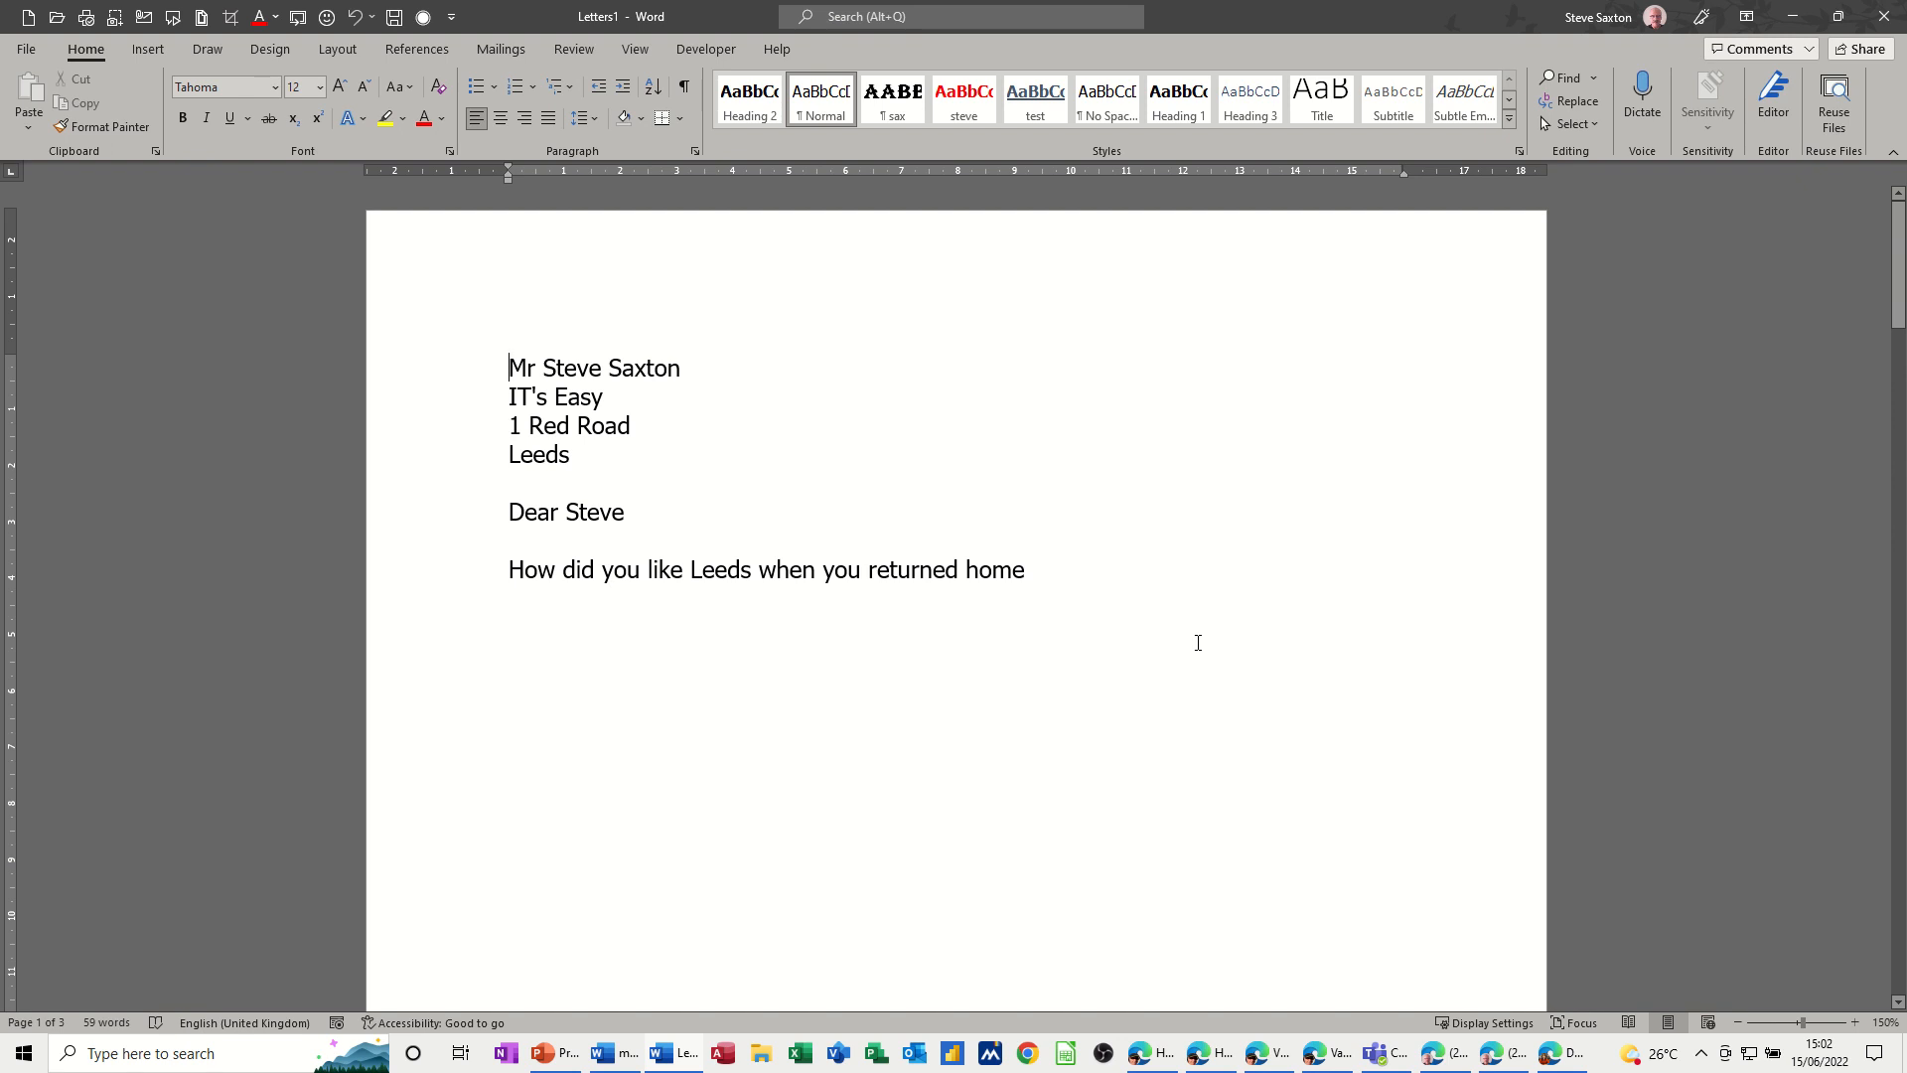
Step: Look through the merged Letters1 pages, then close it discarding changes
ctrl+scroll(1196, 644, down, 6)
ctrl+scroll(1147, 641, down, 5)
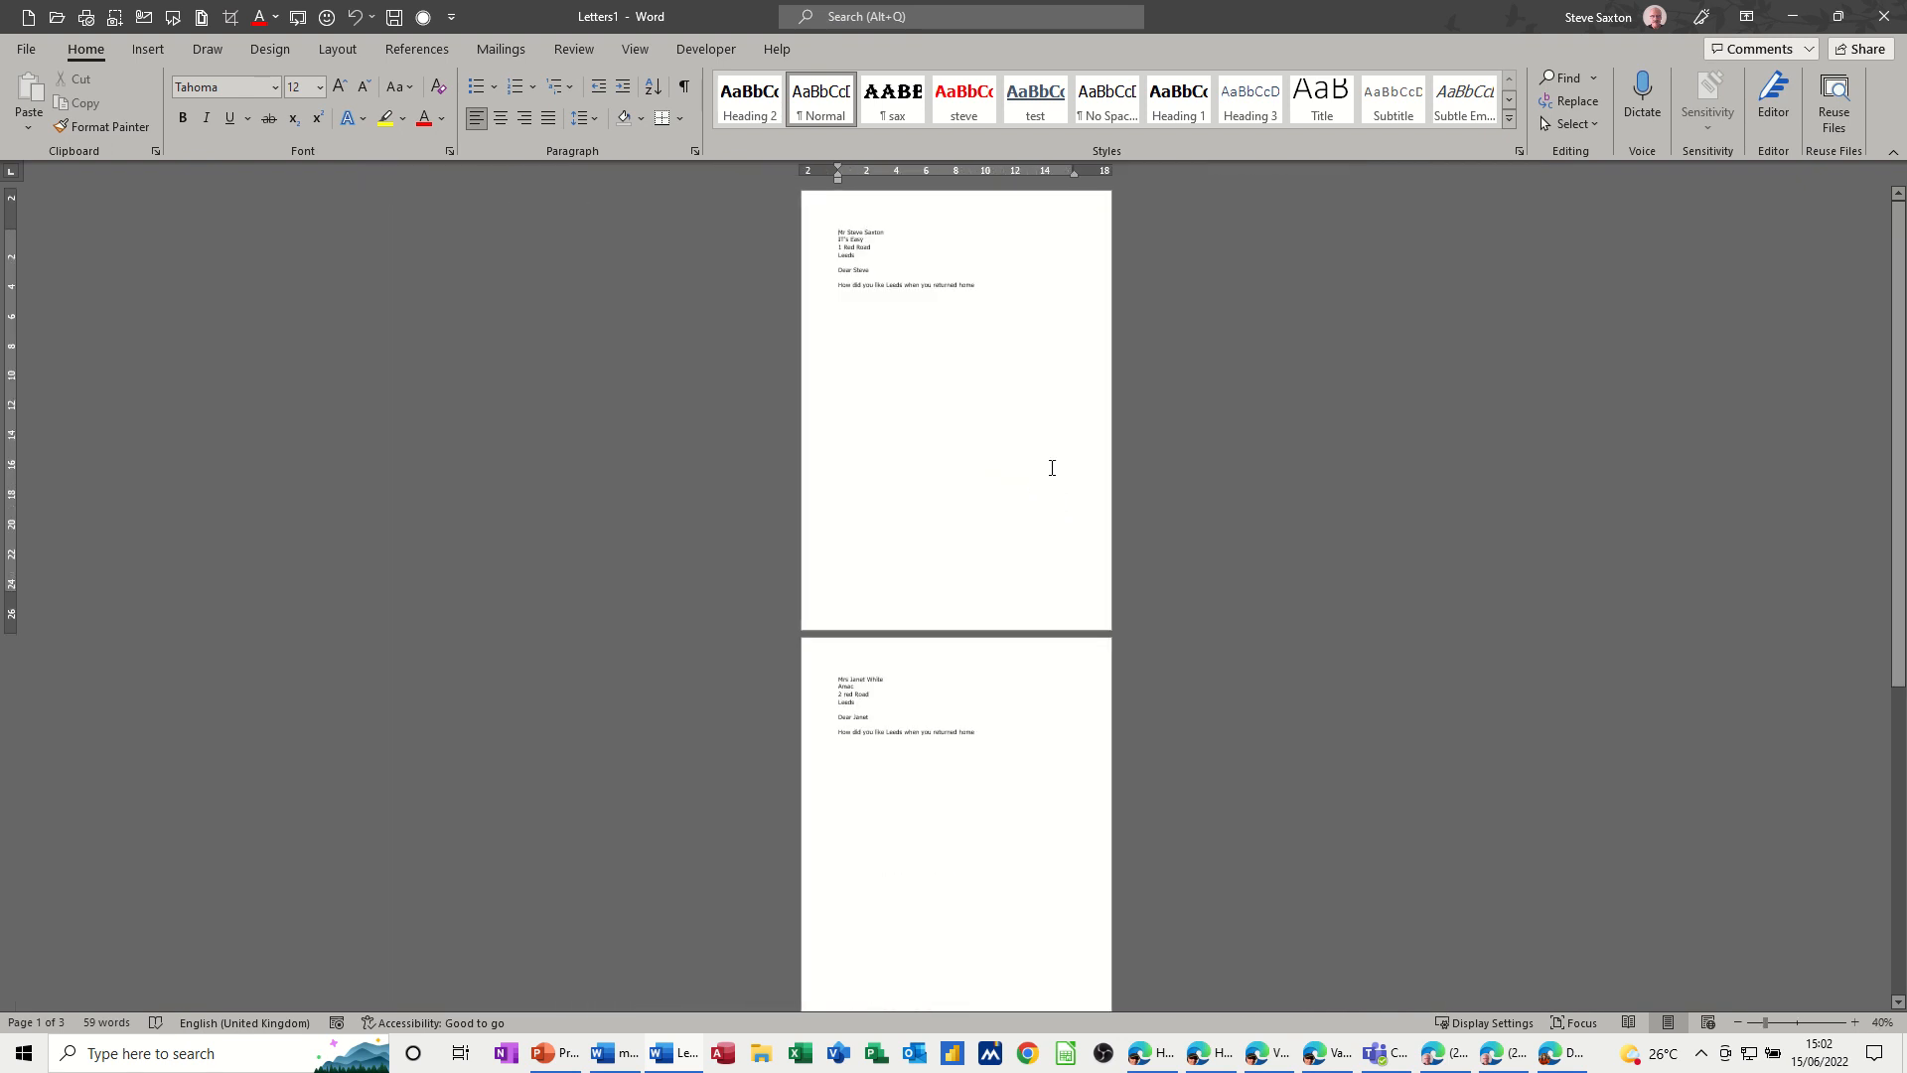
ctrl+scroll(1052, 468, down, 2)
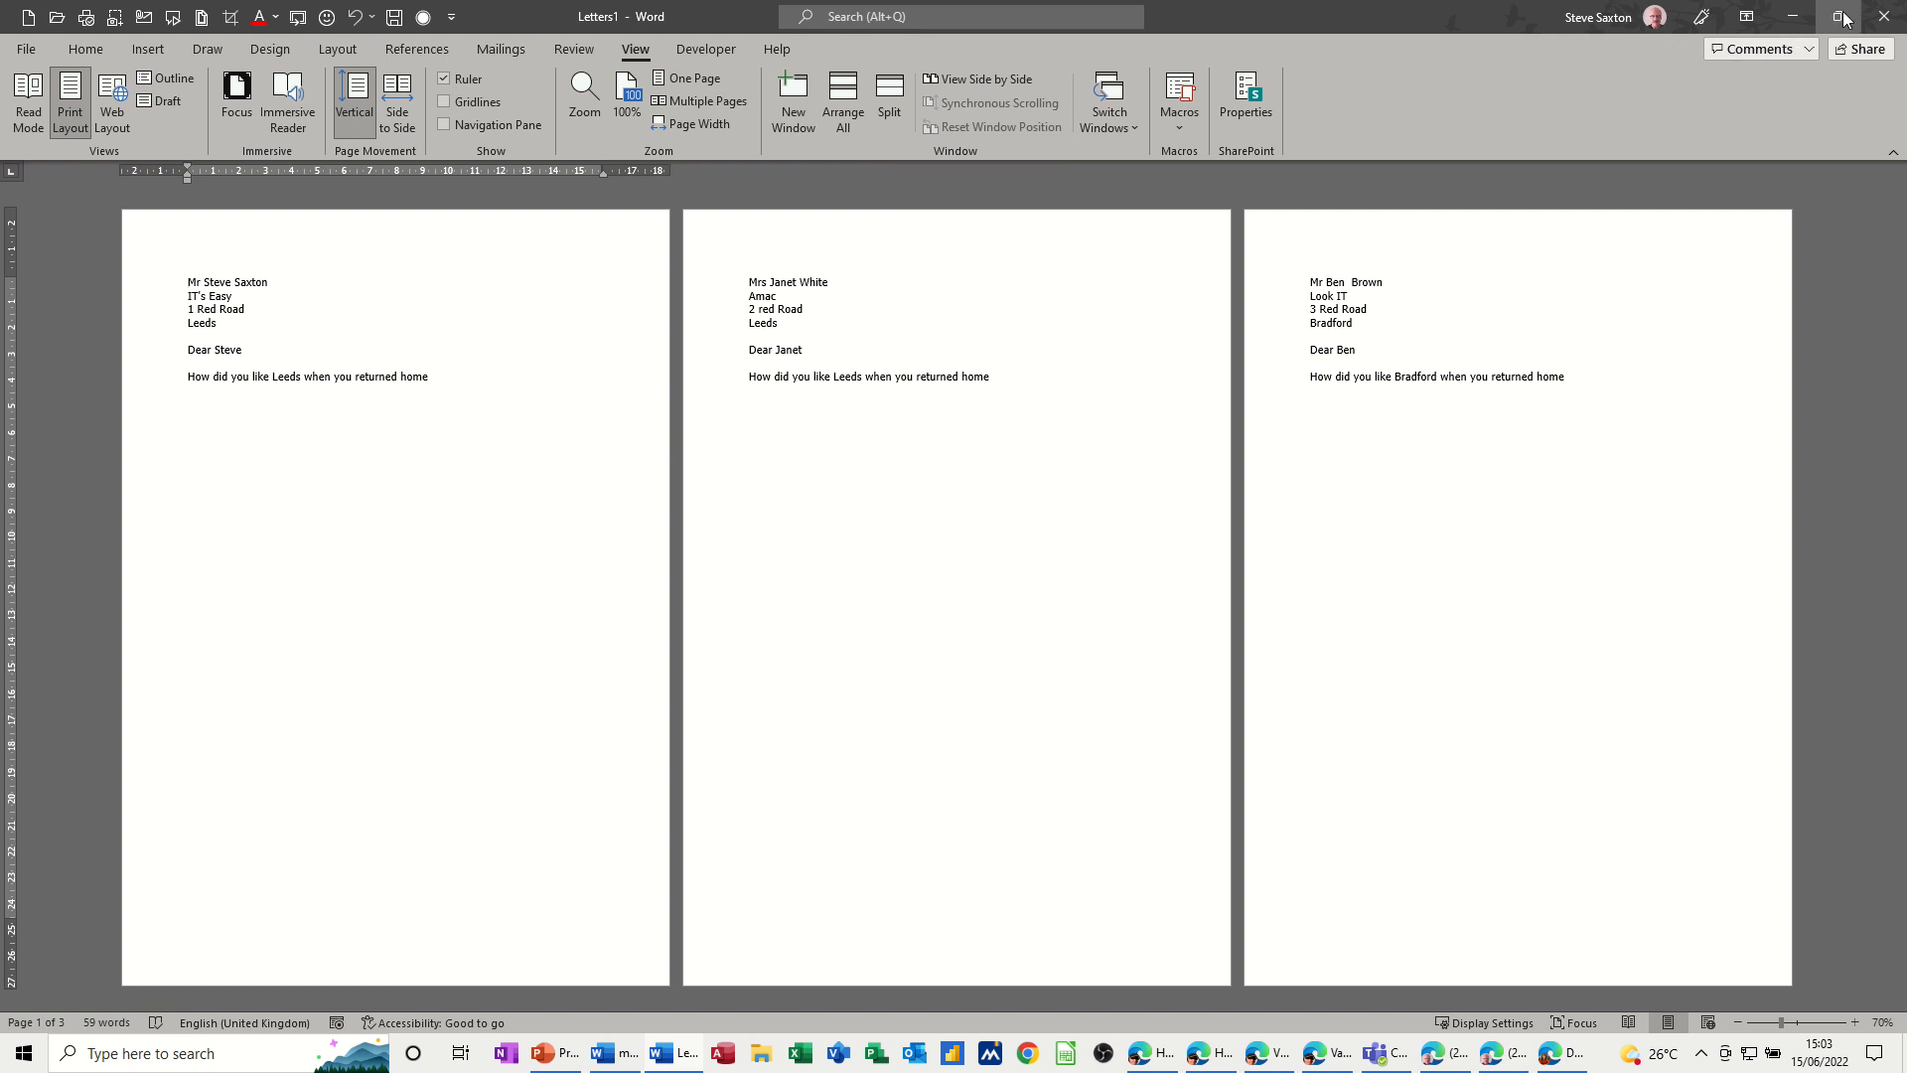
click(1885, 26)
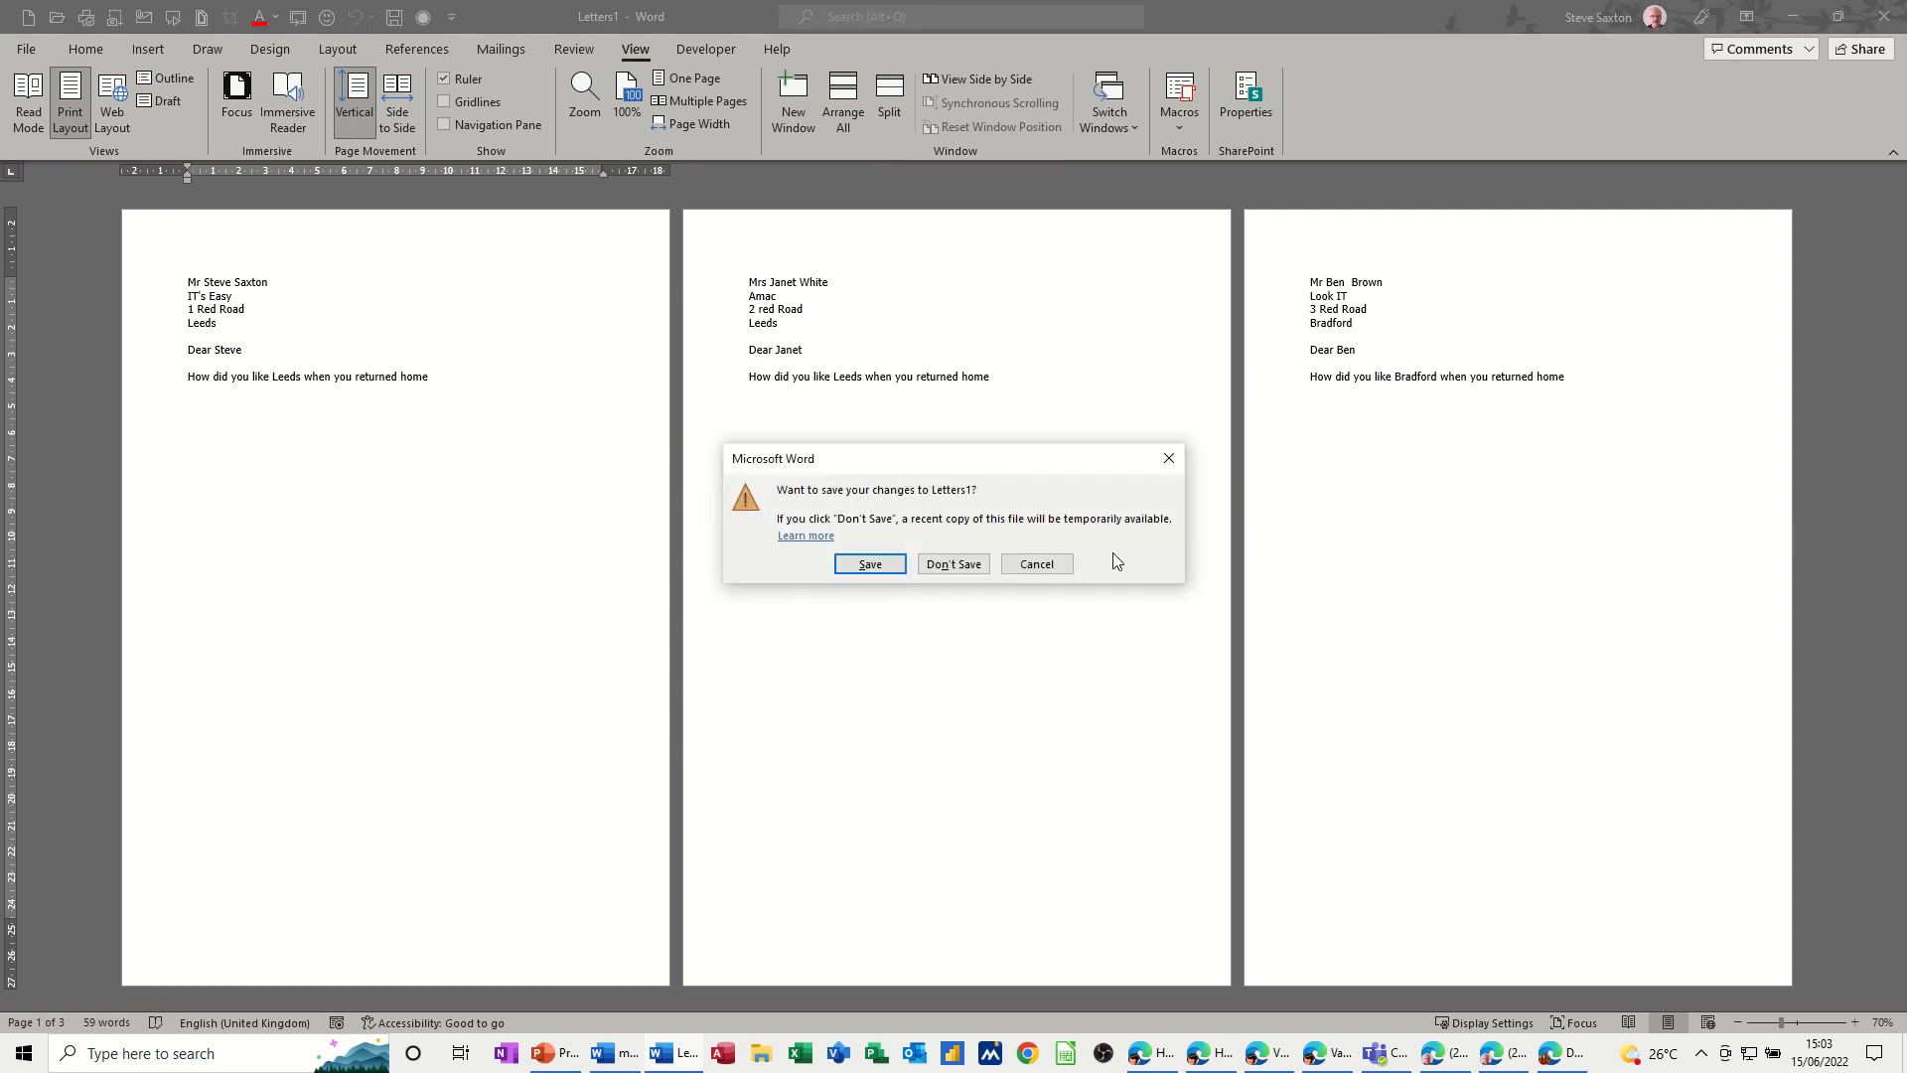
click(954, 563)
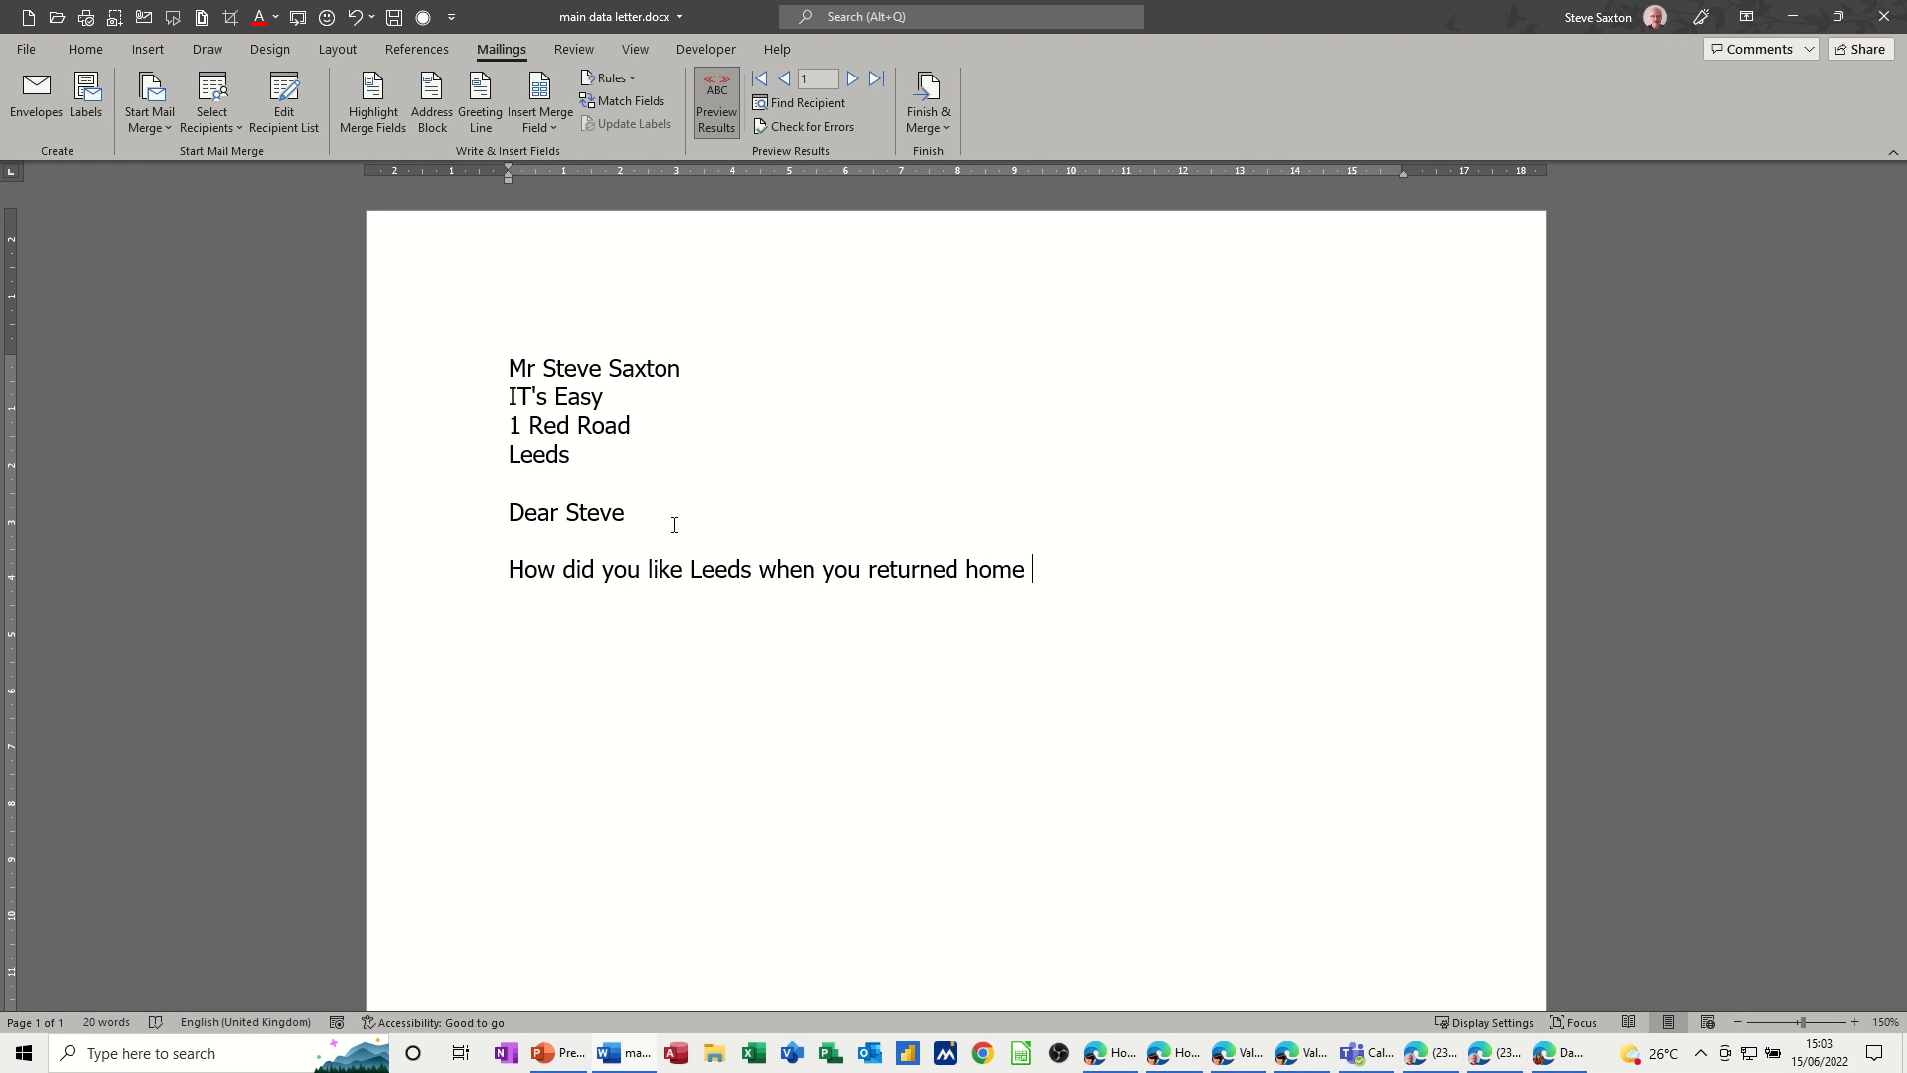
Step: Close main data letter and reopen it from Recent, allowing the data query to reload recipients
key(ctrl+w)
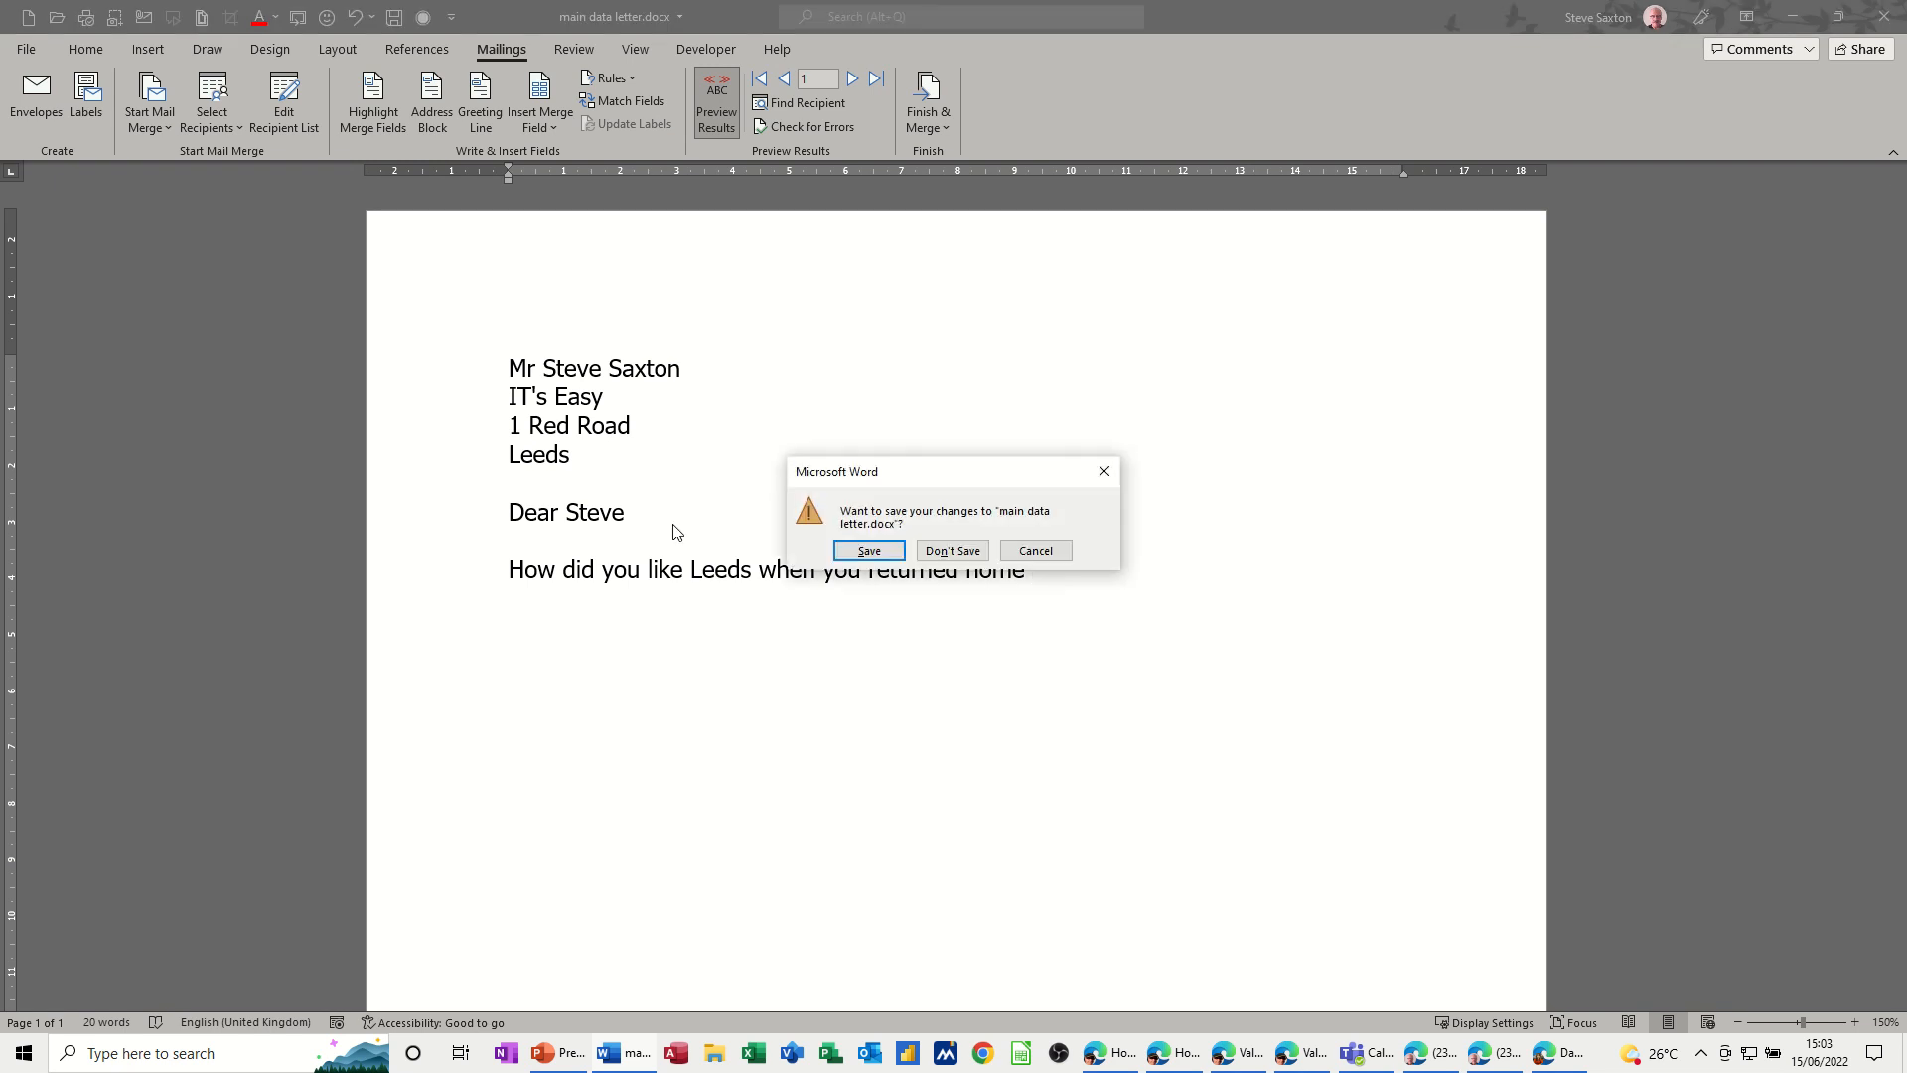
key(Return)
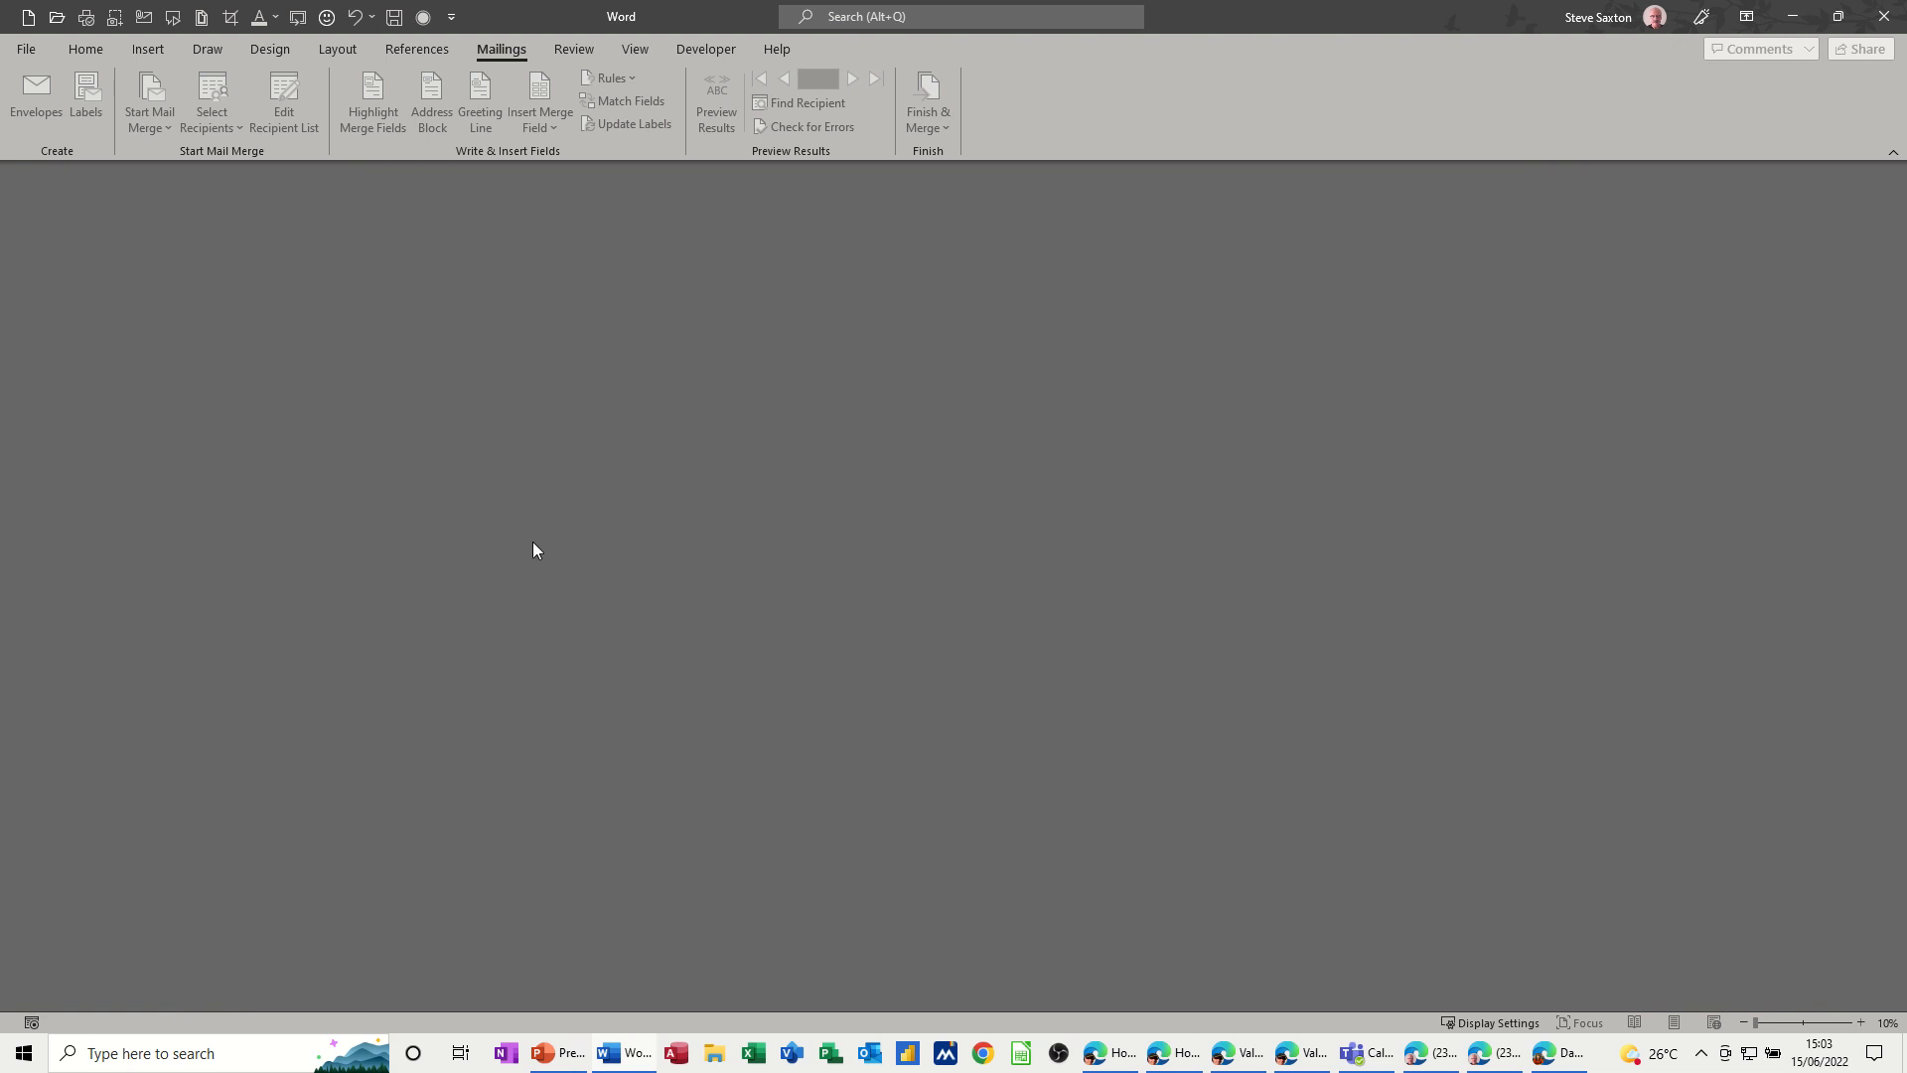
click(30, 52)
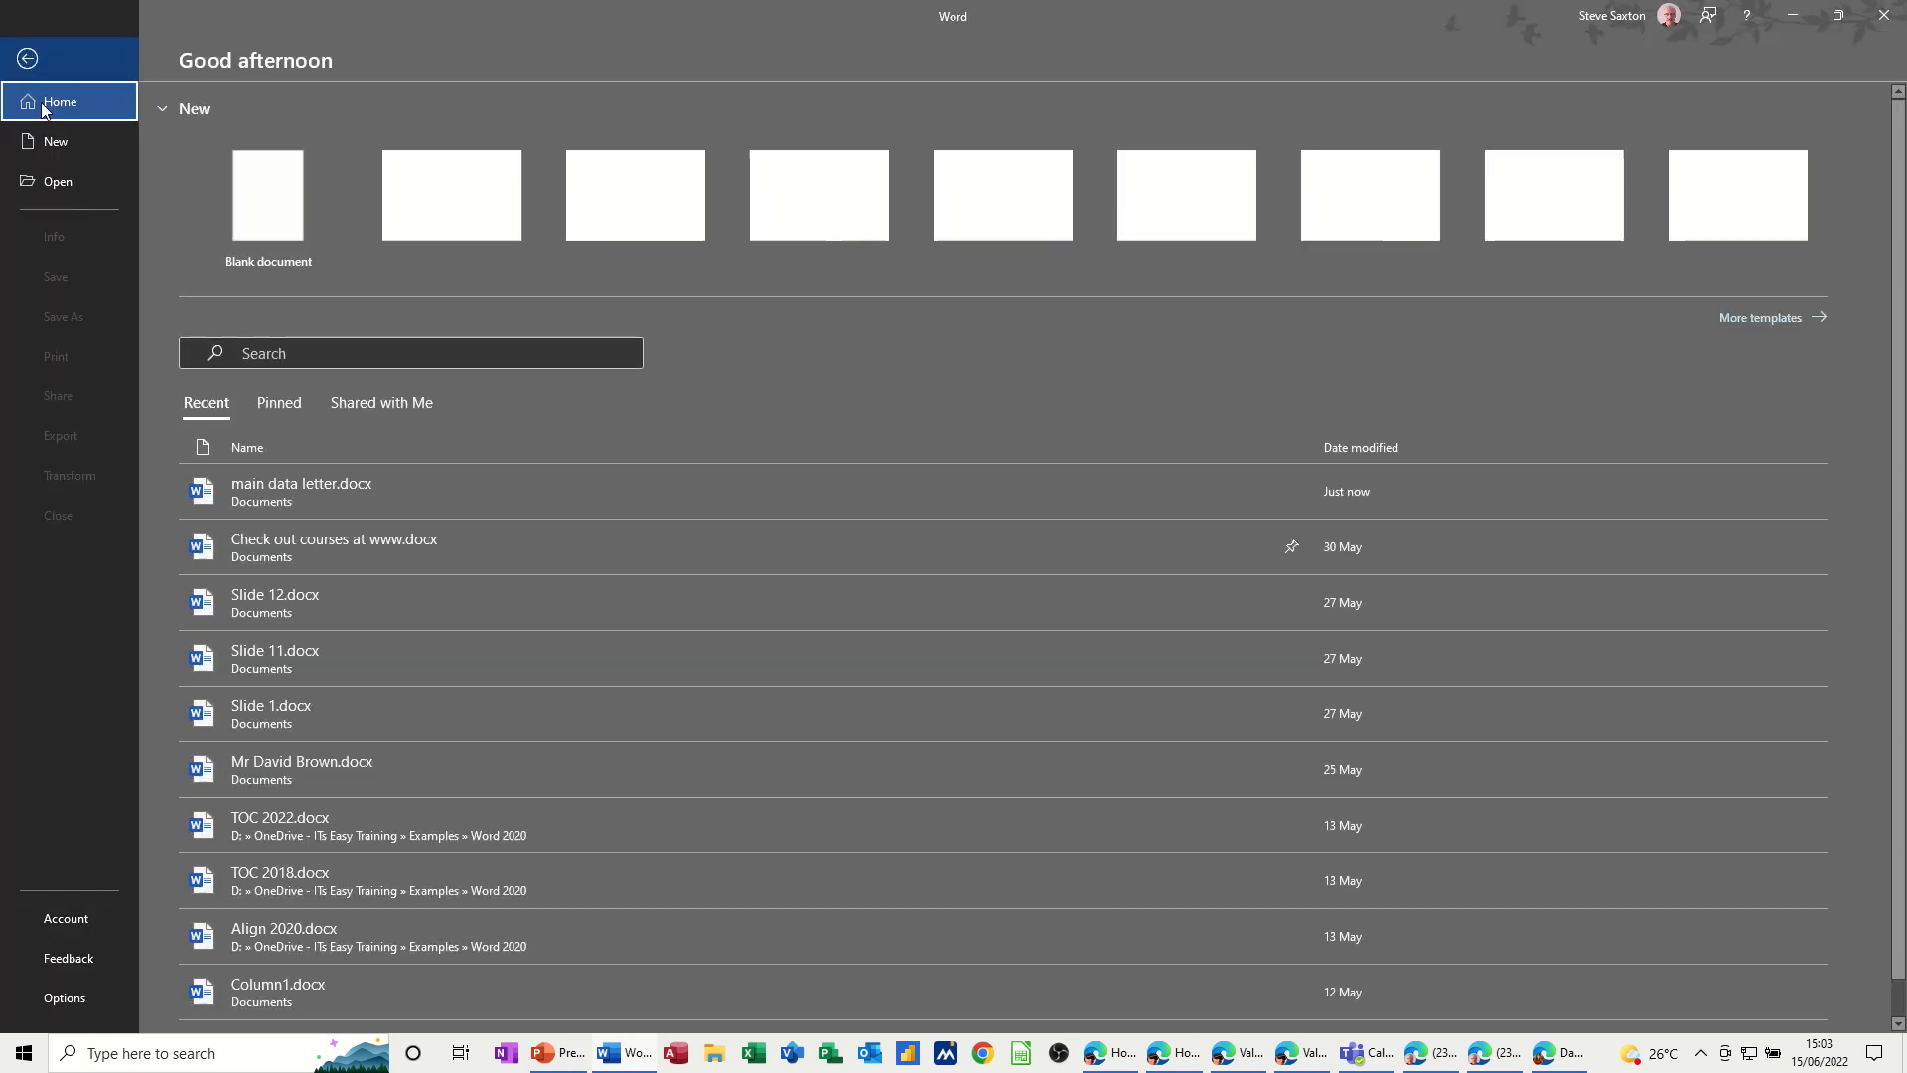
click(273, 497)
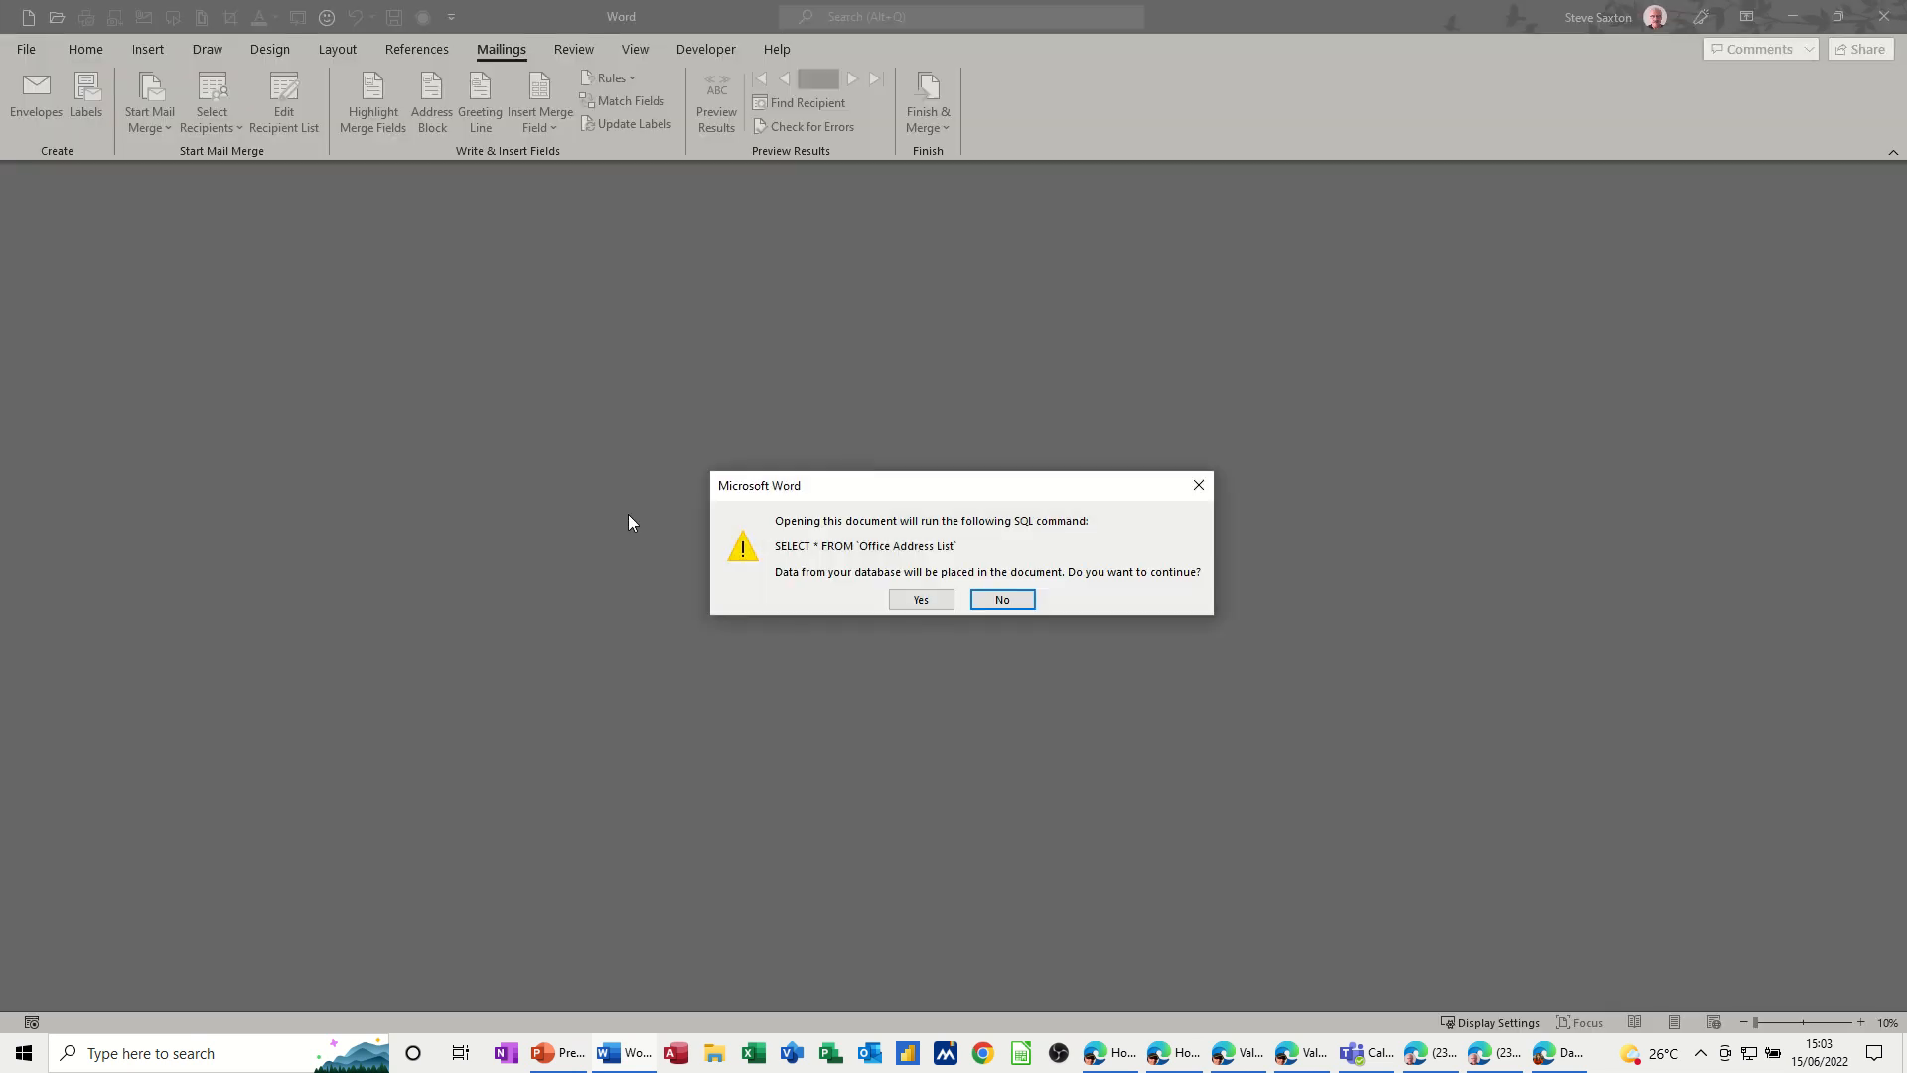
click(921, 600)
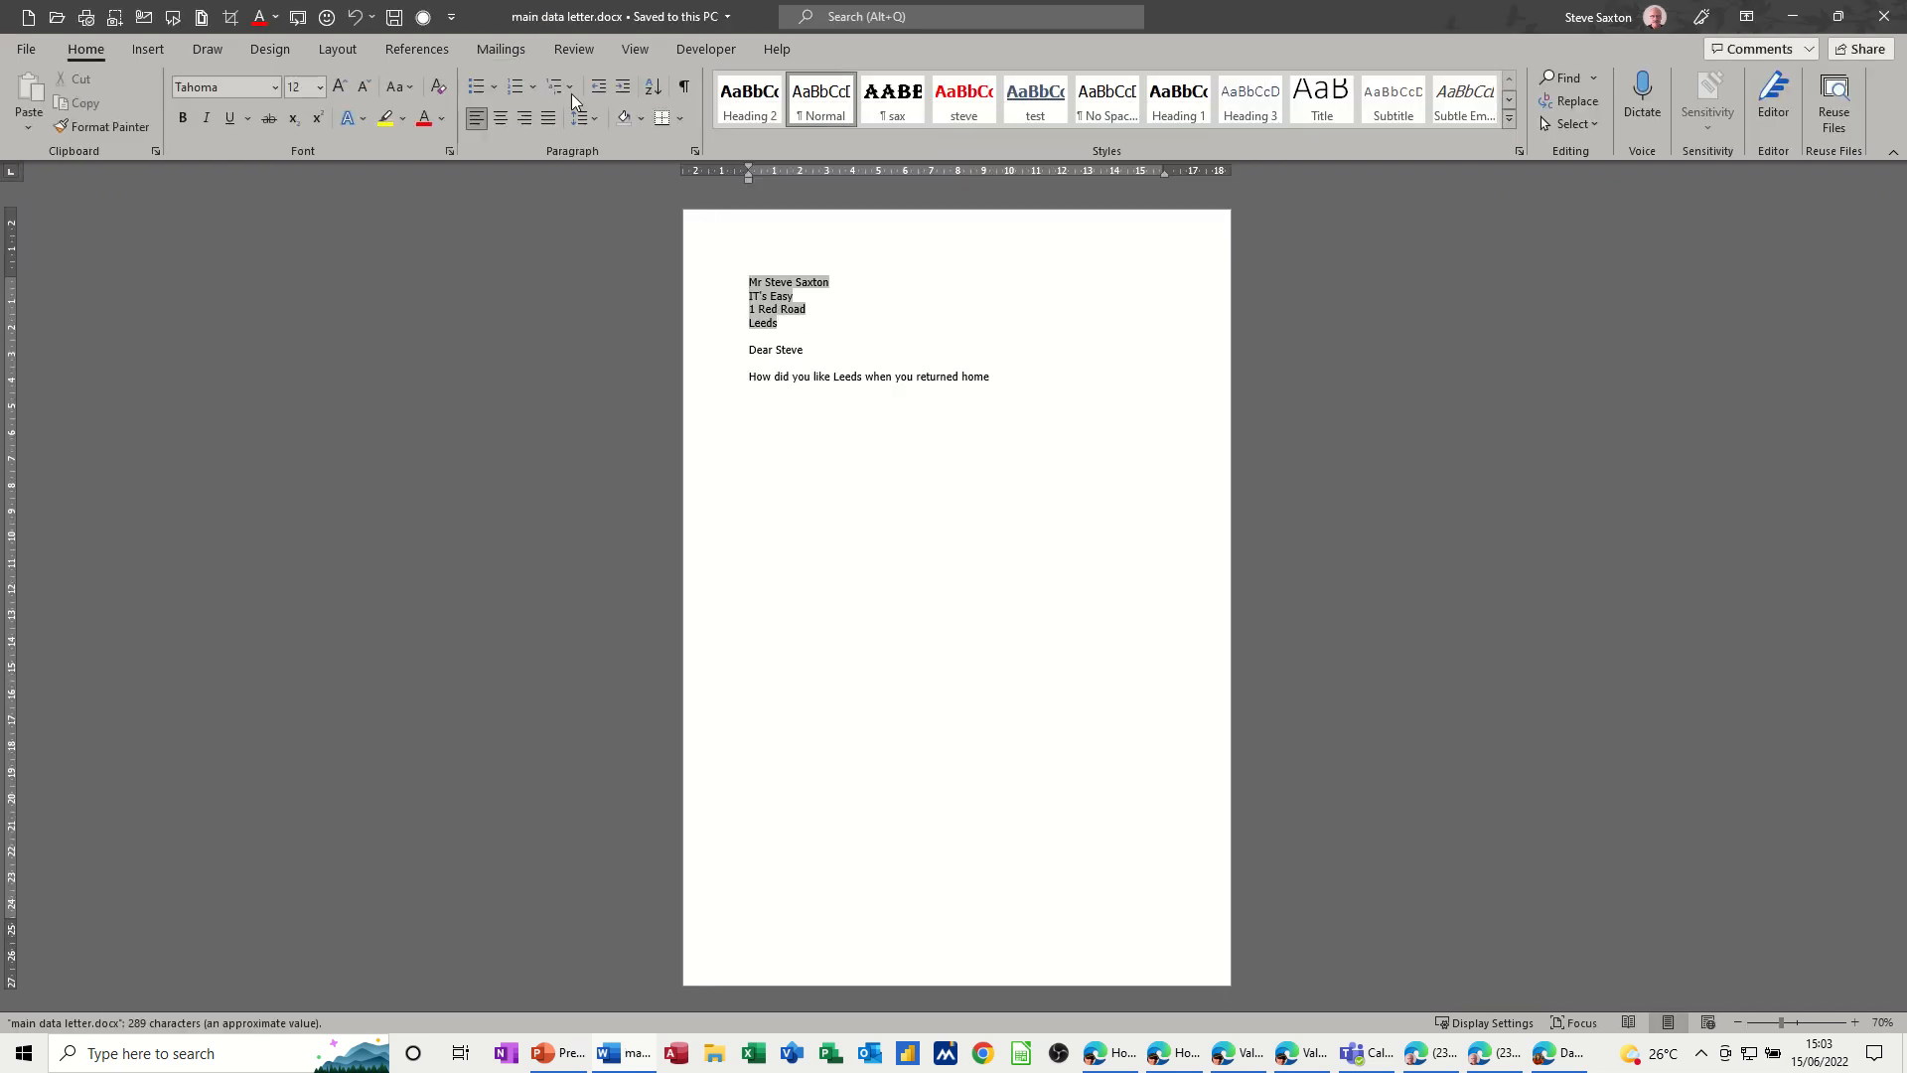
click(506, 50)
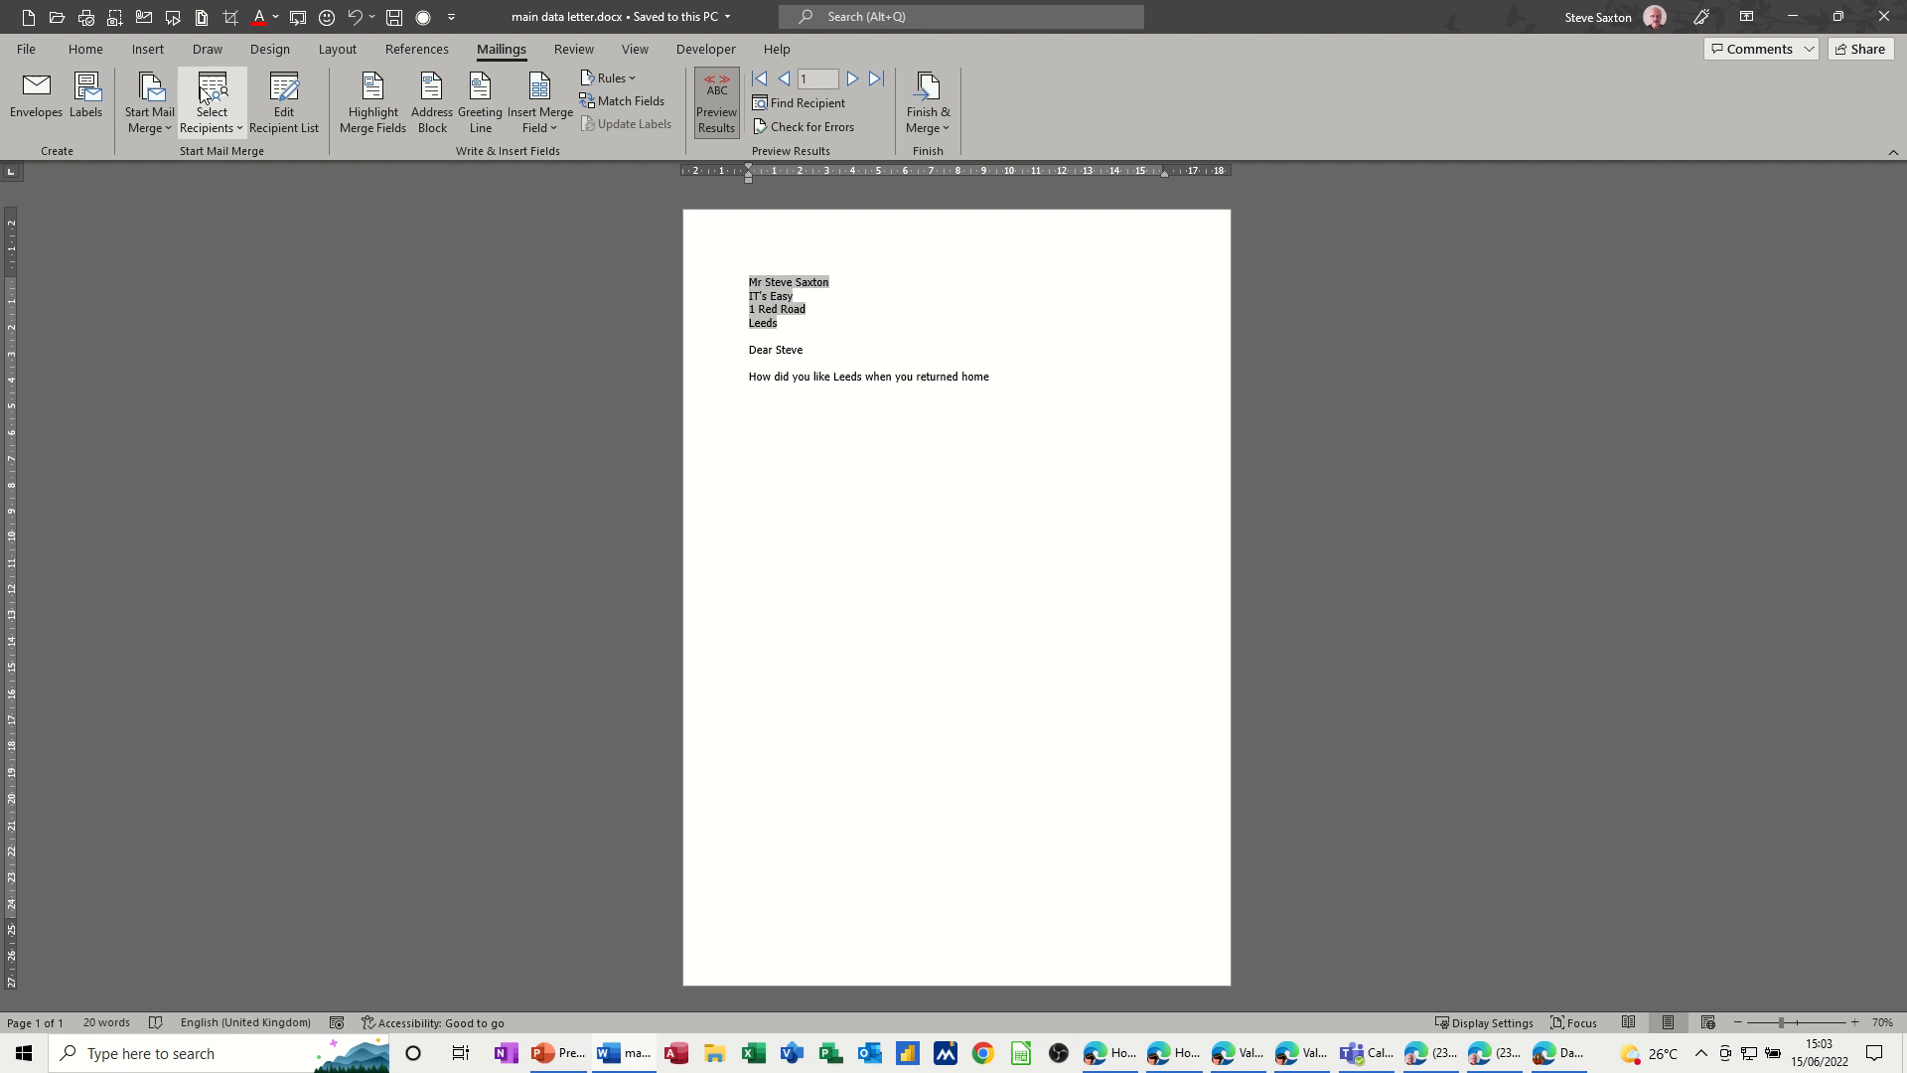
Step: Open steve data.mdb's recipient records for editing and enter the new contact's title and full name
click(282, 103)
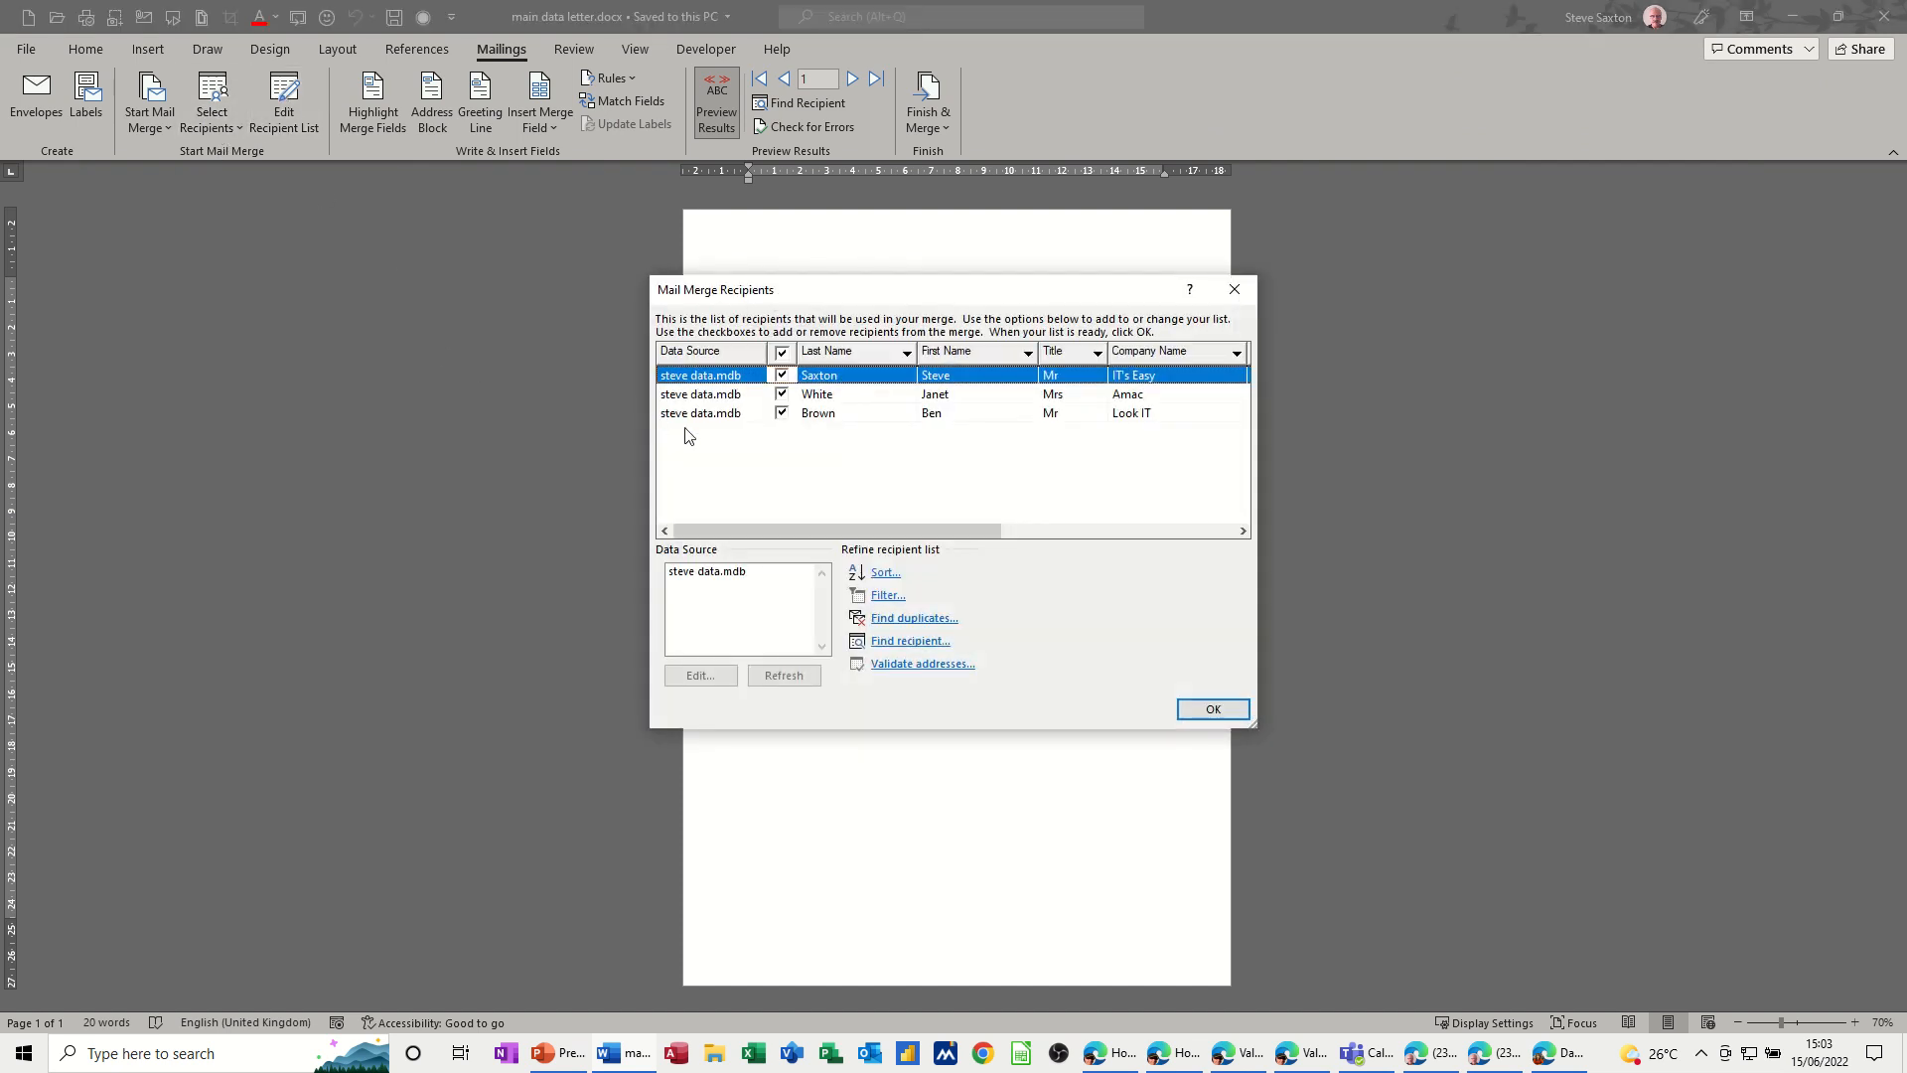
click(695, 574)
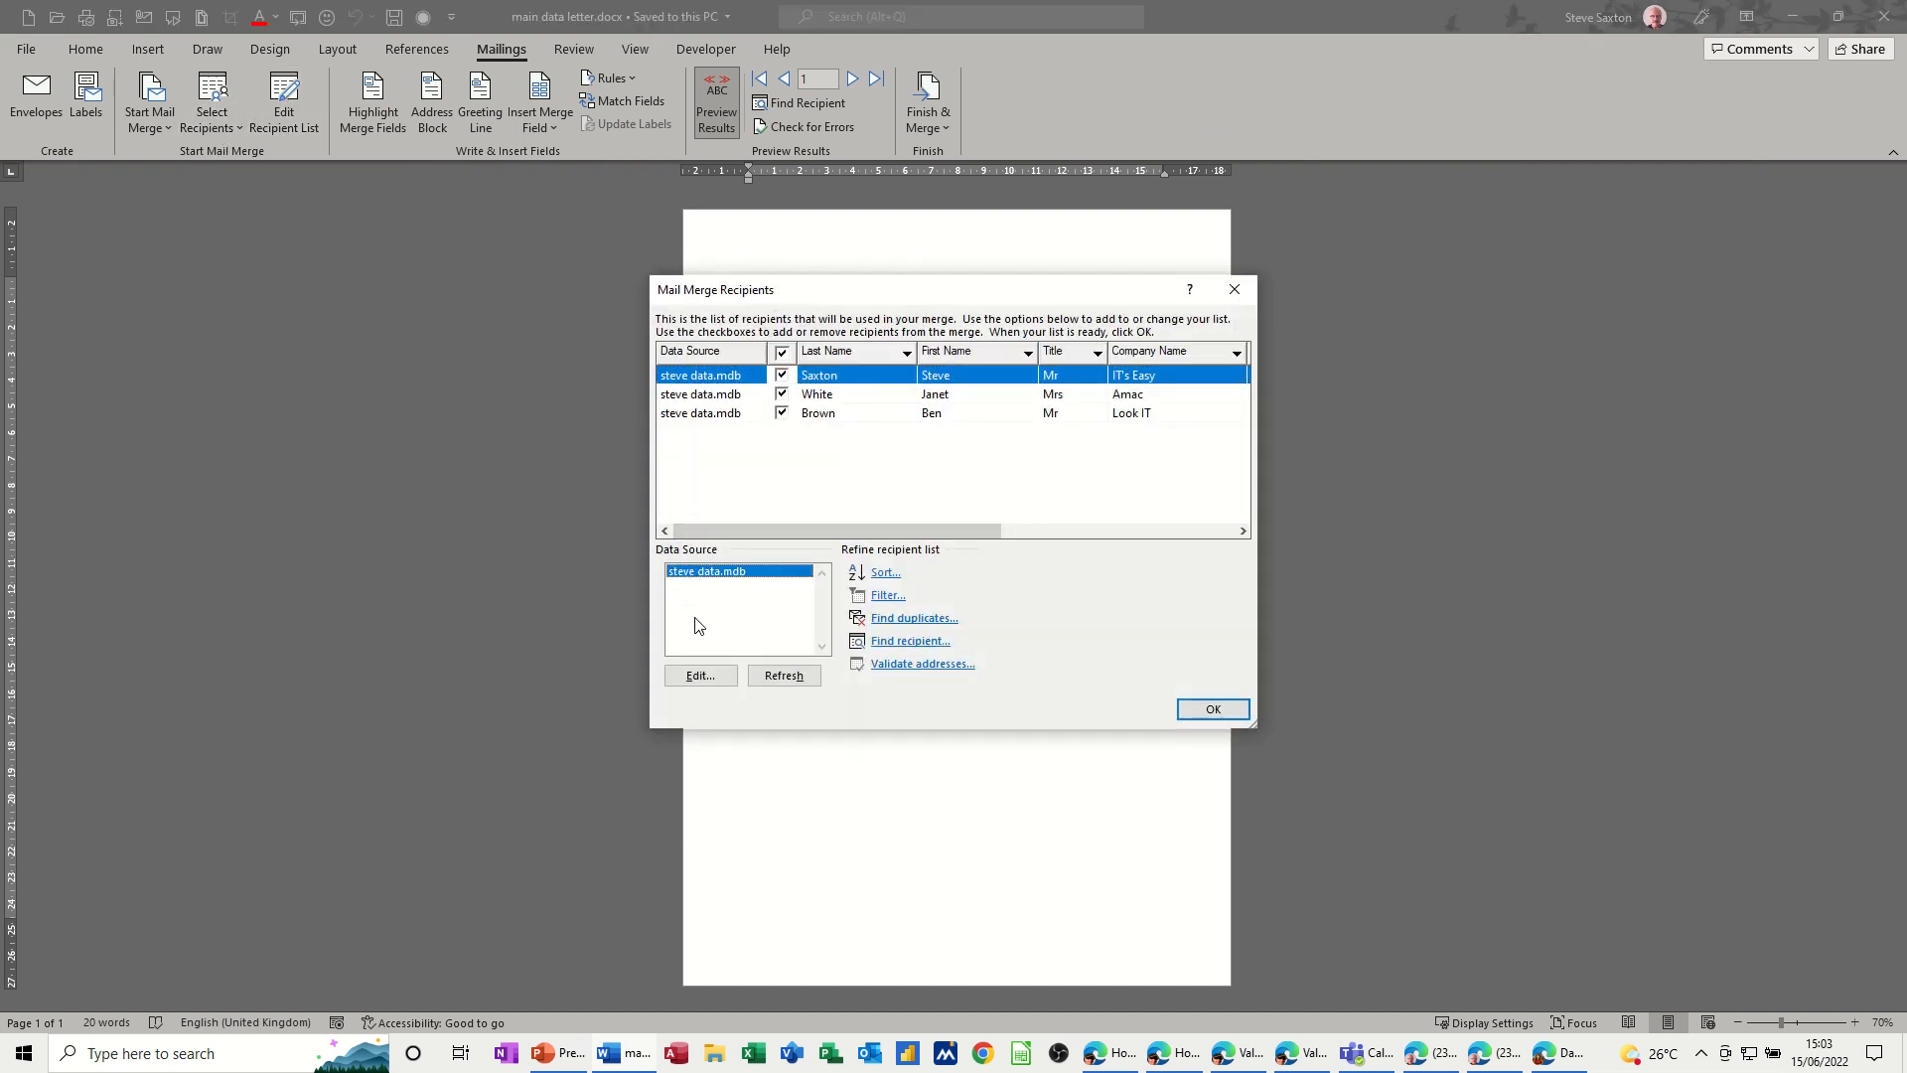
click(701, 676)
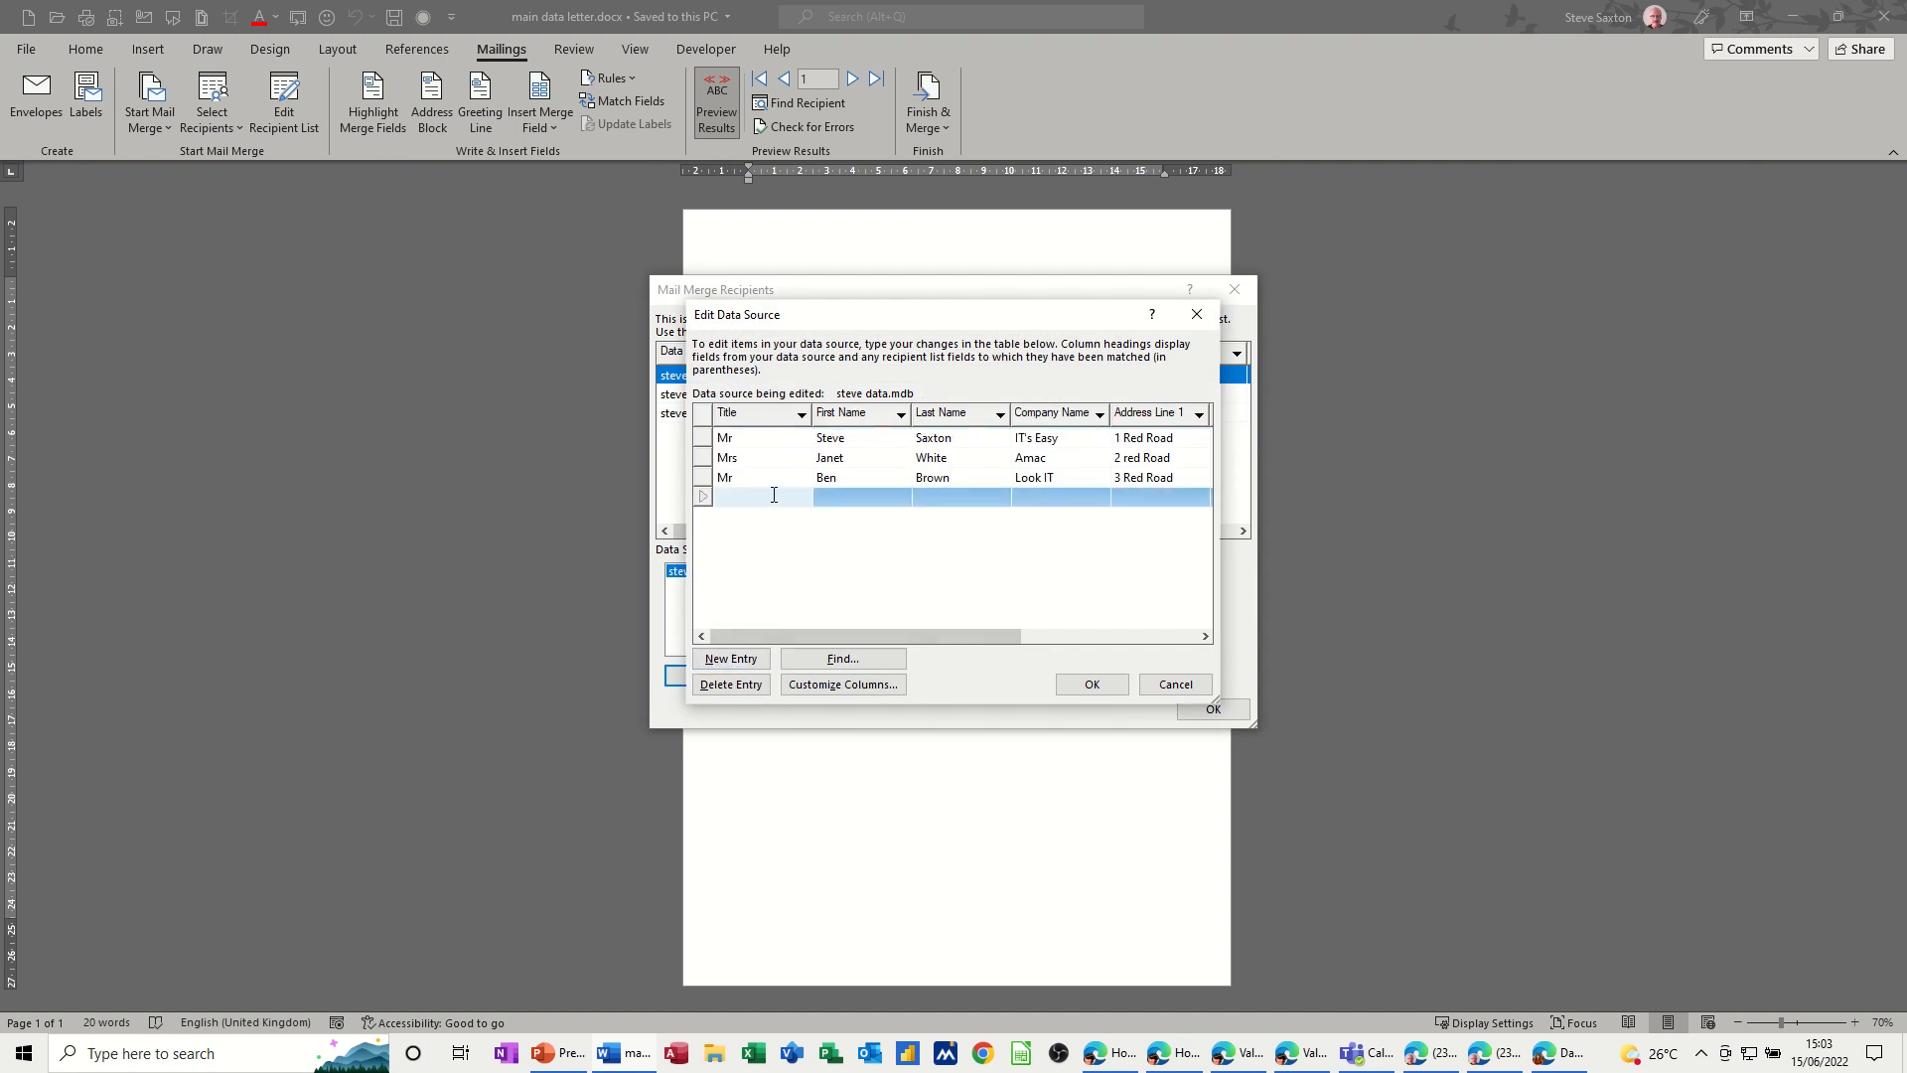
text(Mr)
key(Tab)
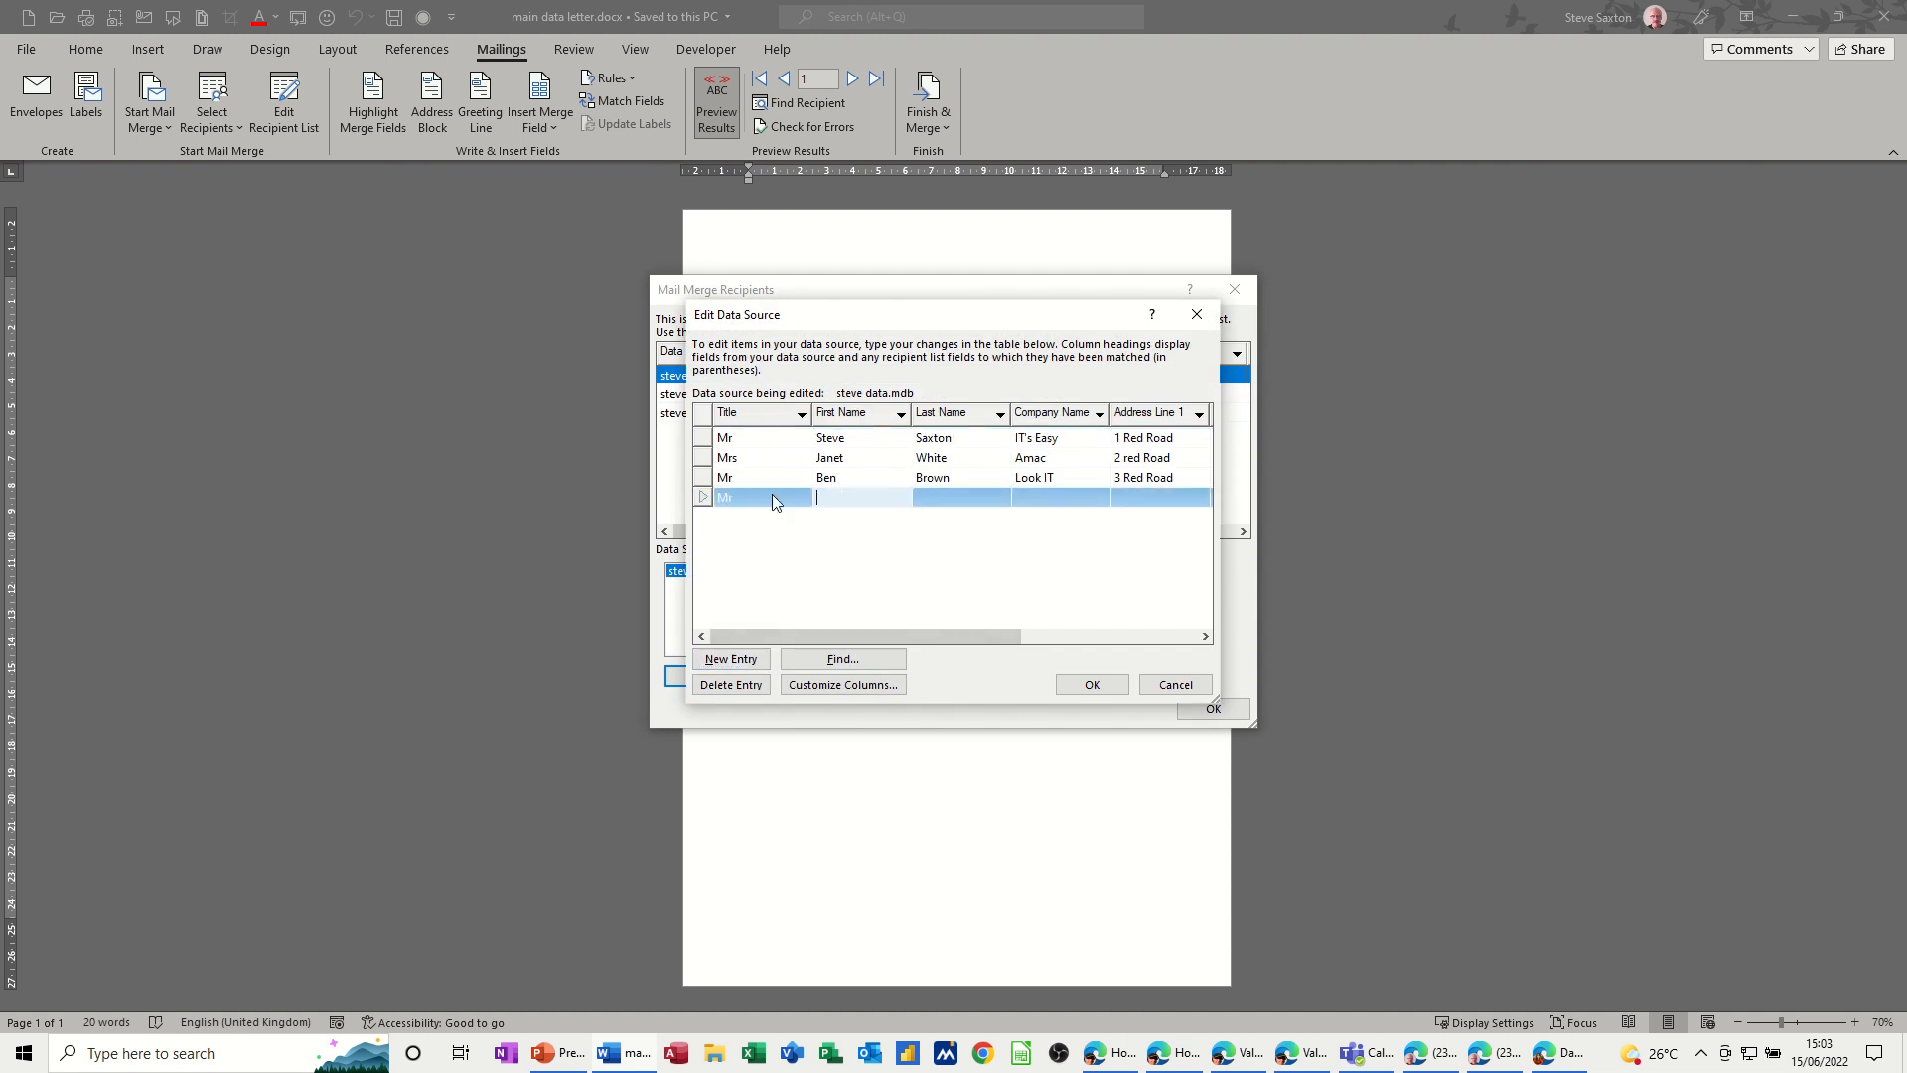
text(Clive)
key(Tab)
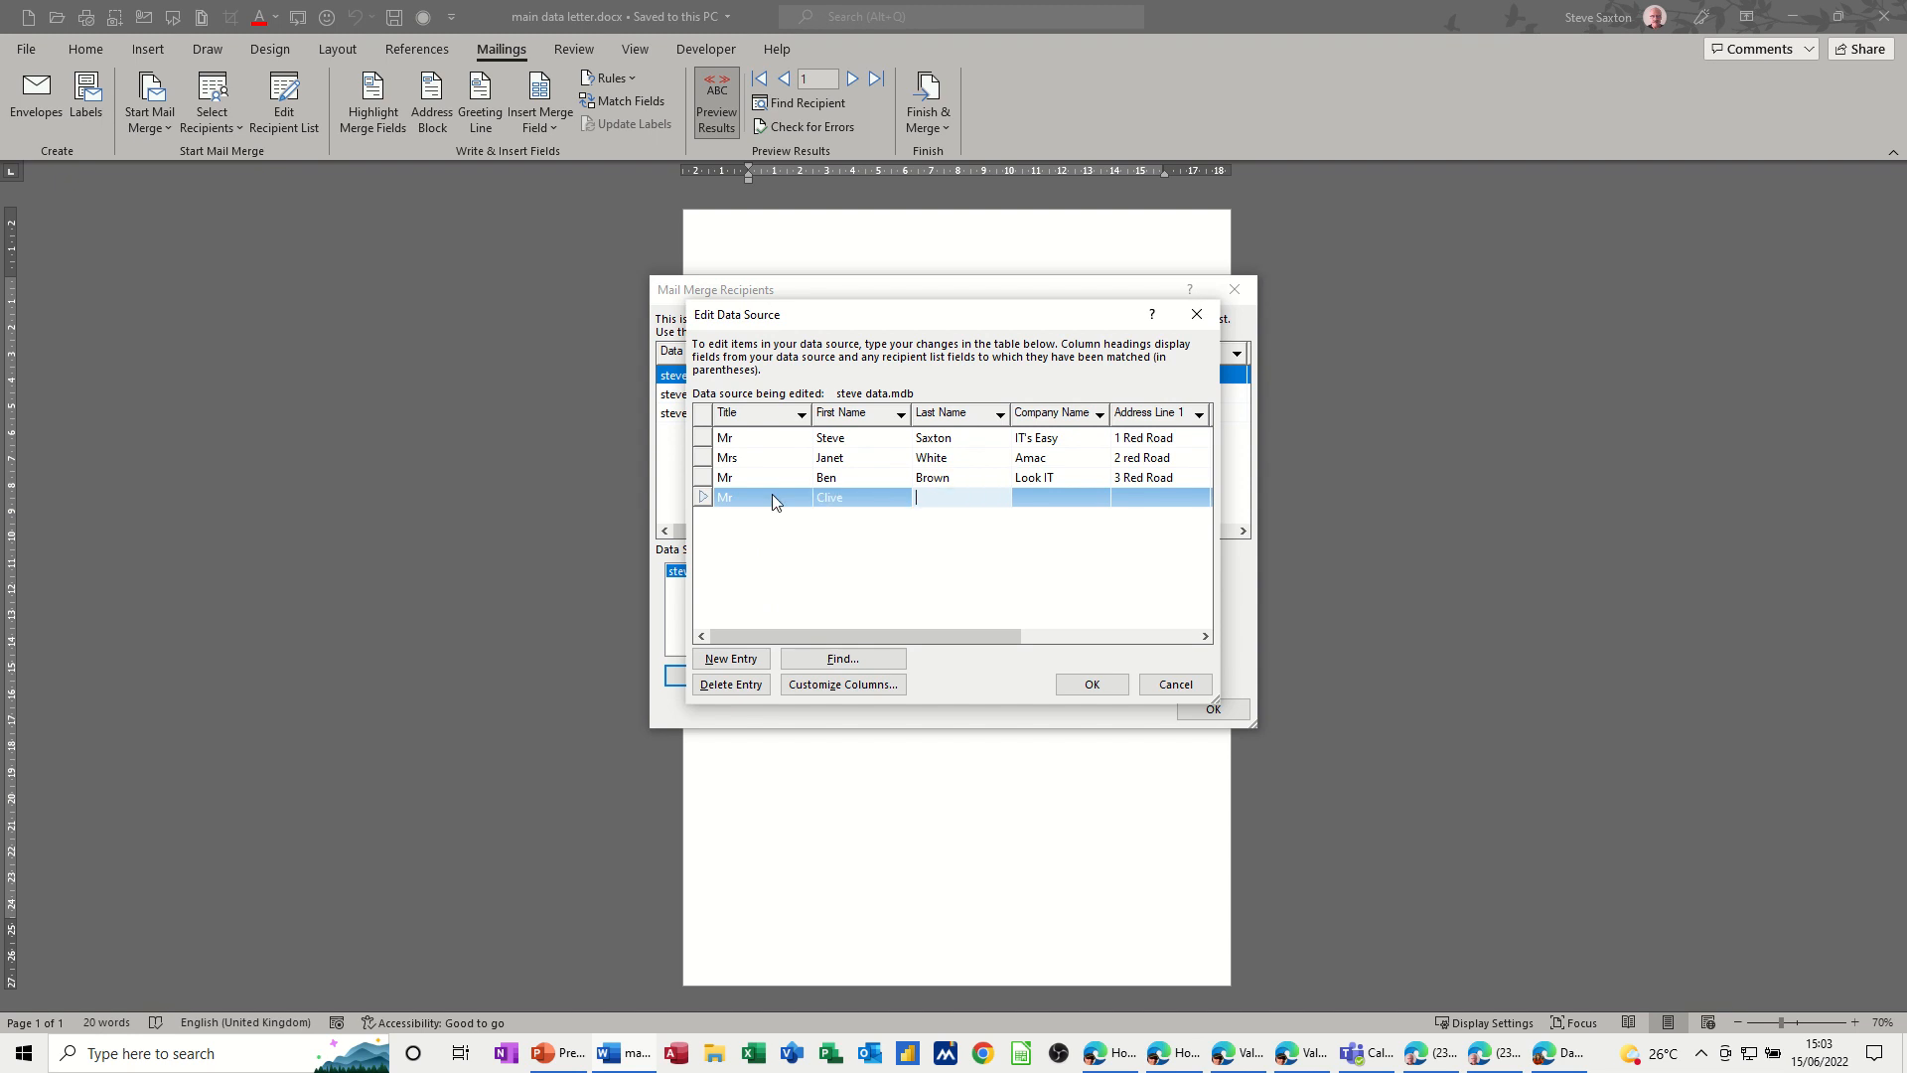
text(Jones)
Step: Fill in company Book IT, the street address and county Yorks, correct the post code, and confirm
key(Tab)
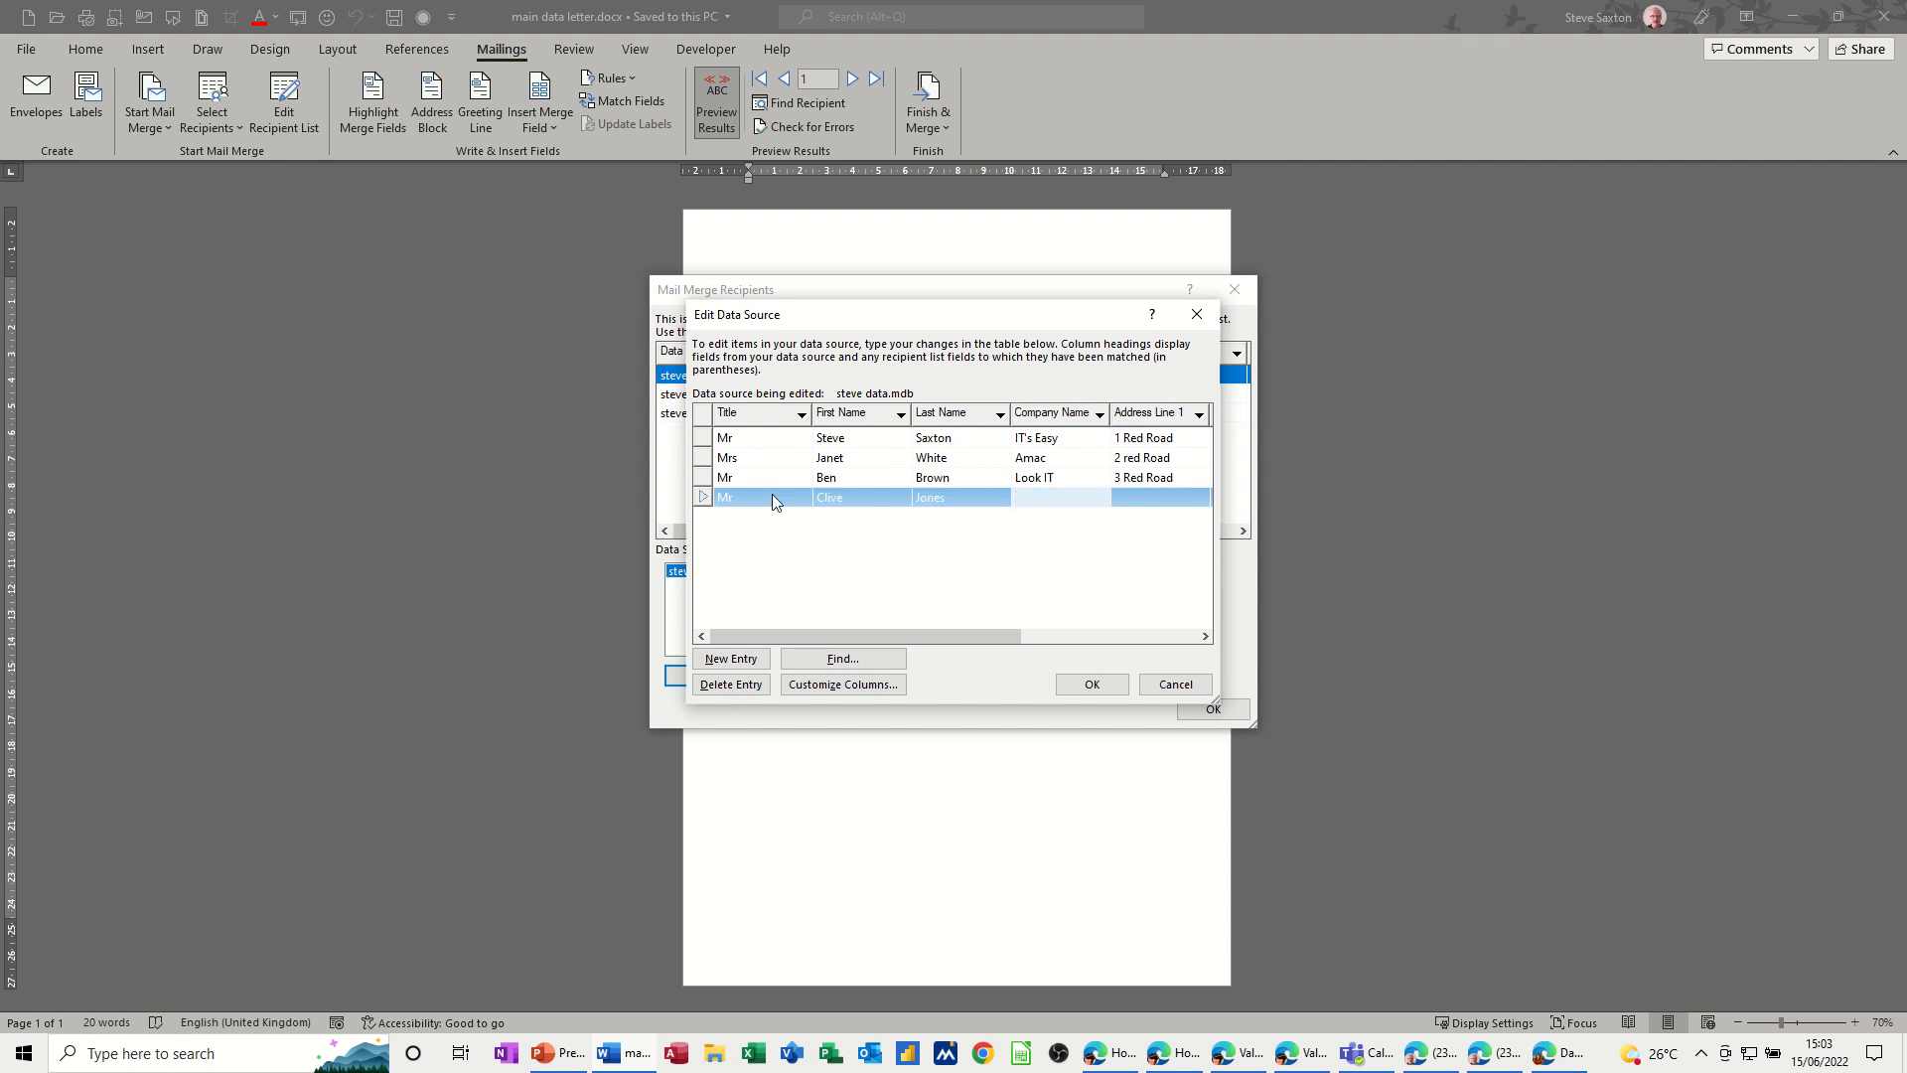
text(Book IT)
key(Tab)
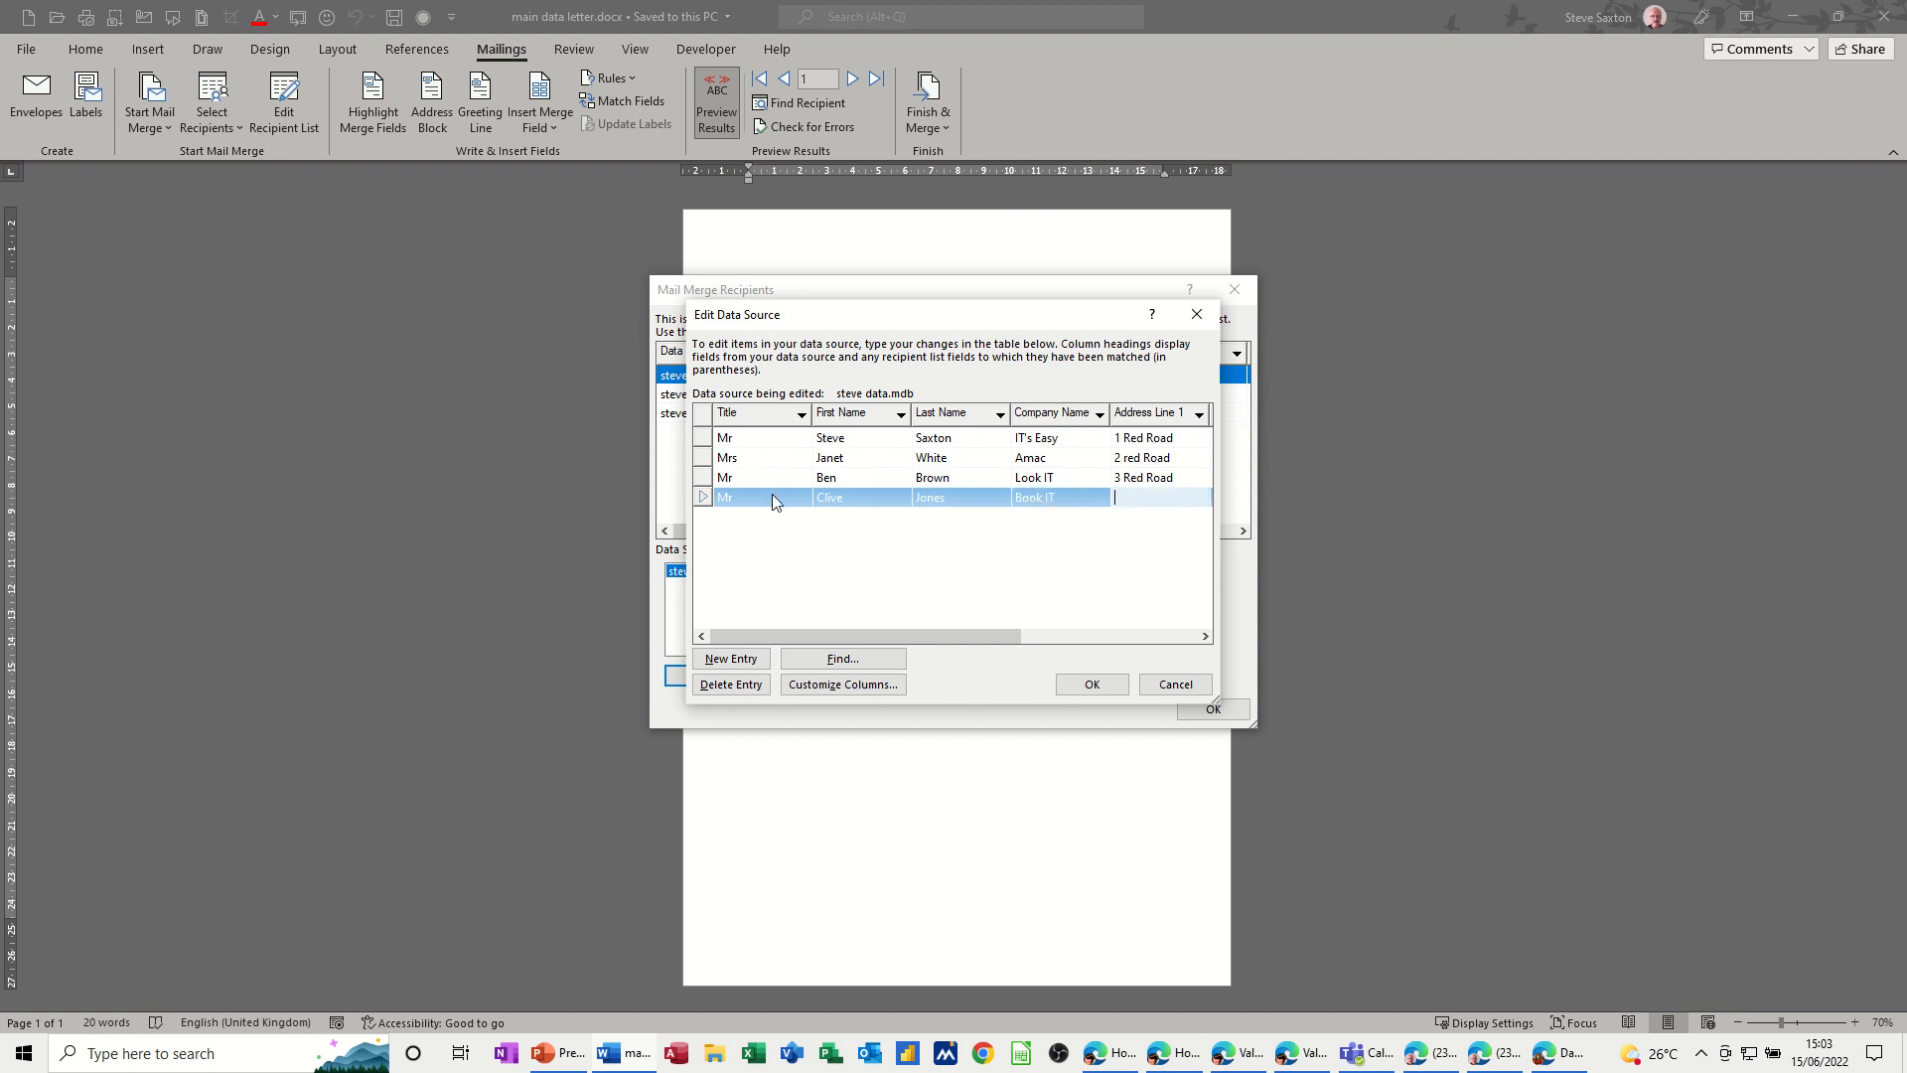
text(4 Red Road)
key(Tab)
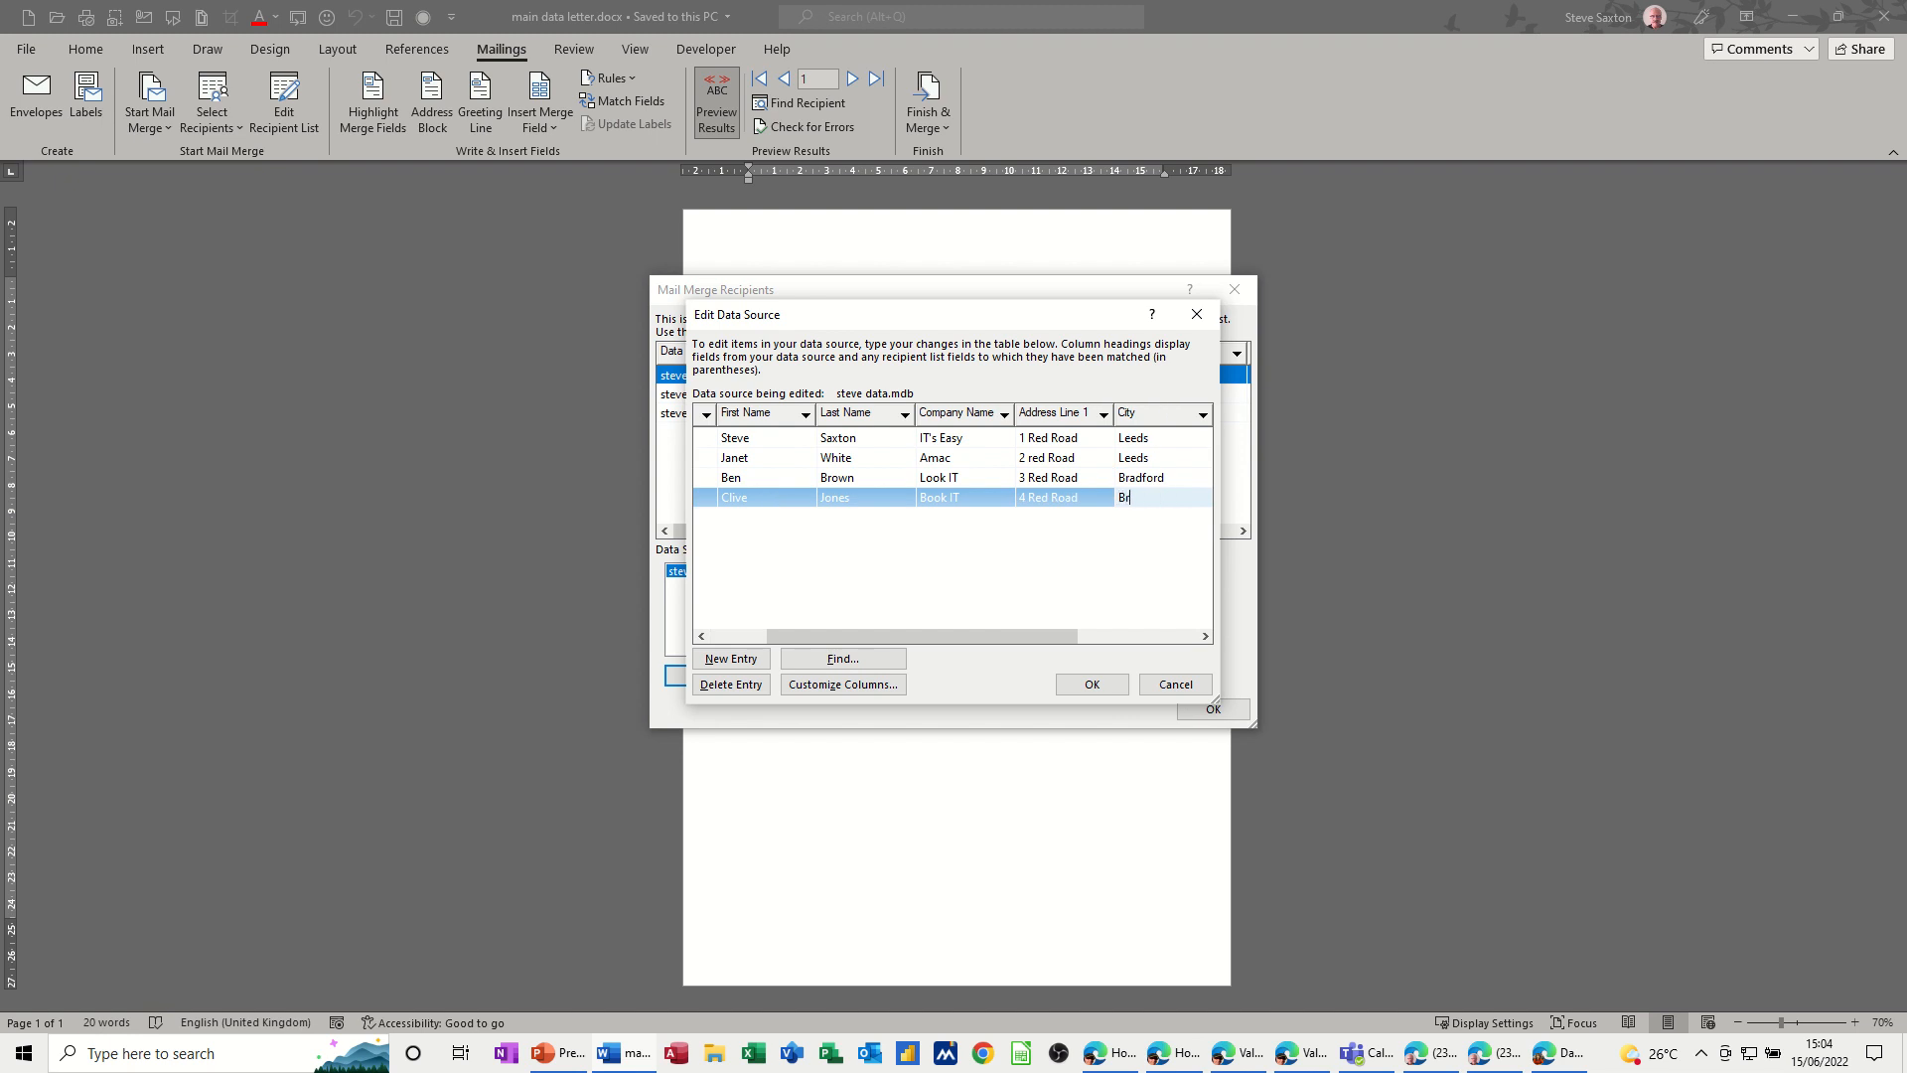
key(Tab)
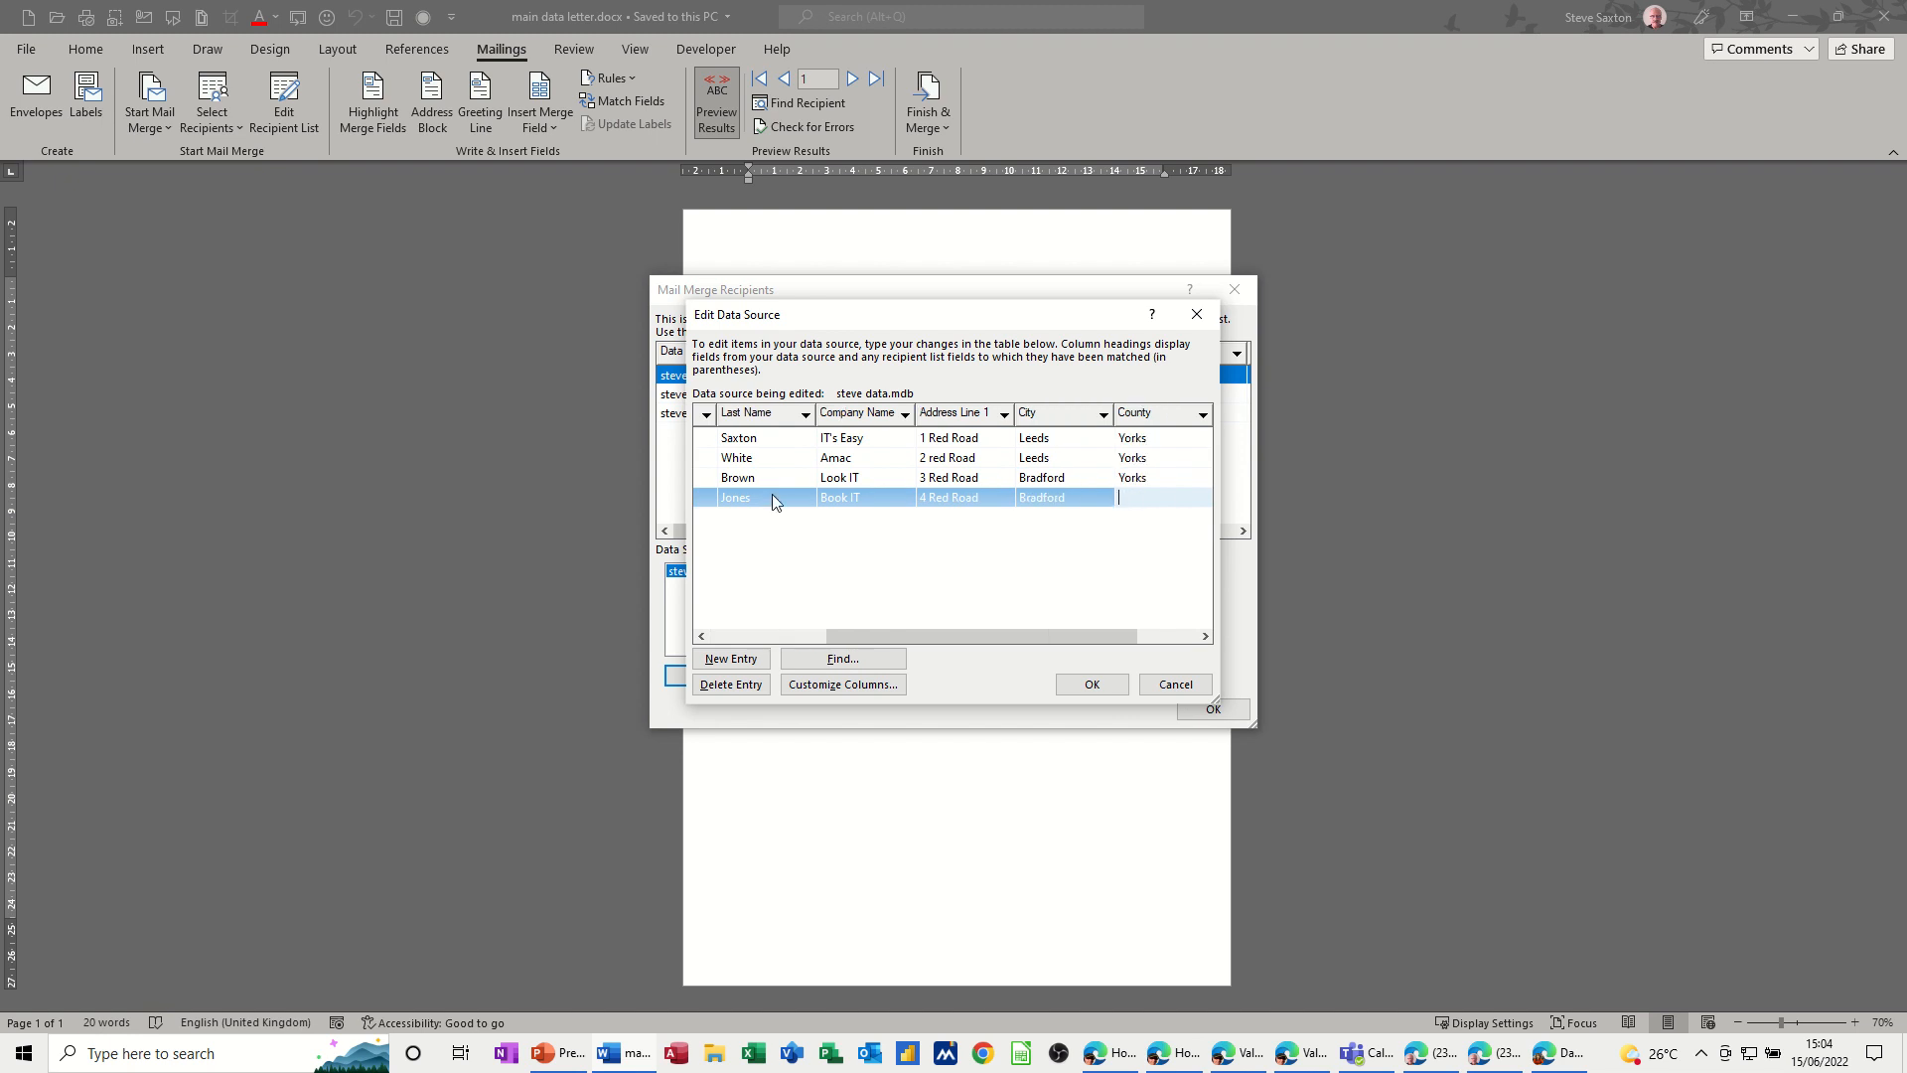
text(Yorks)
key(Tab)
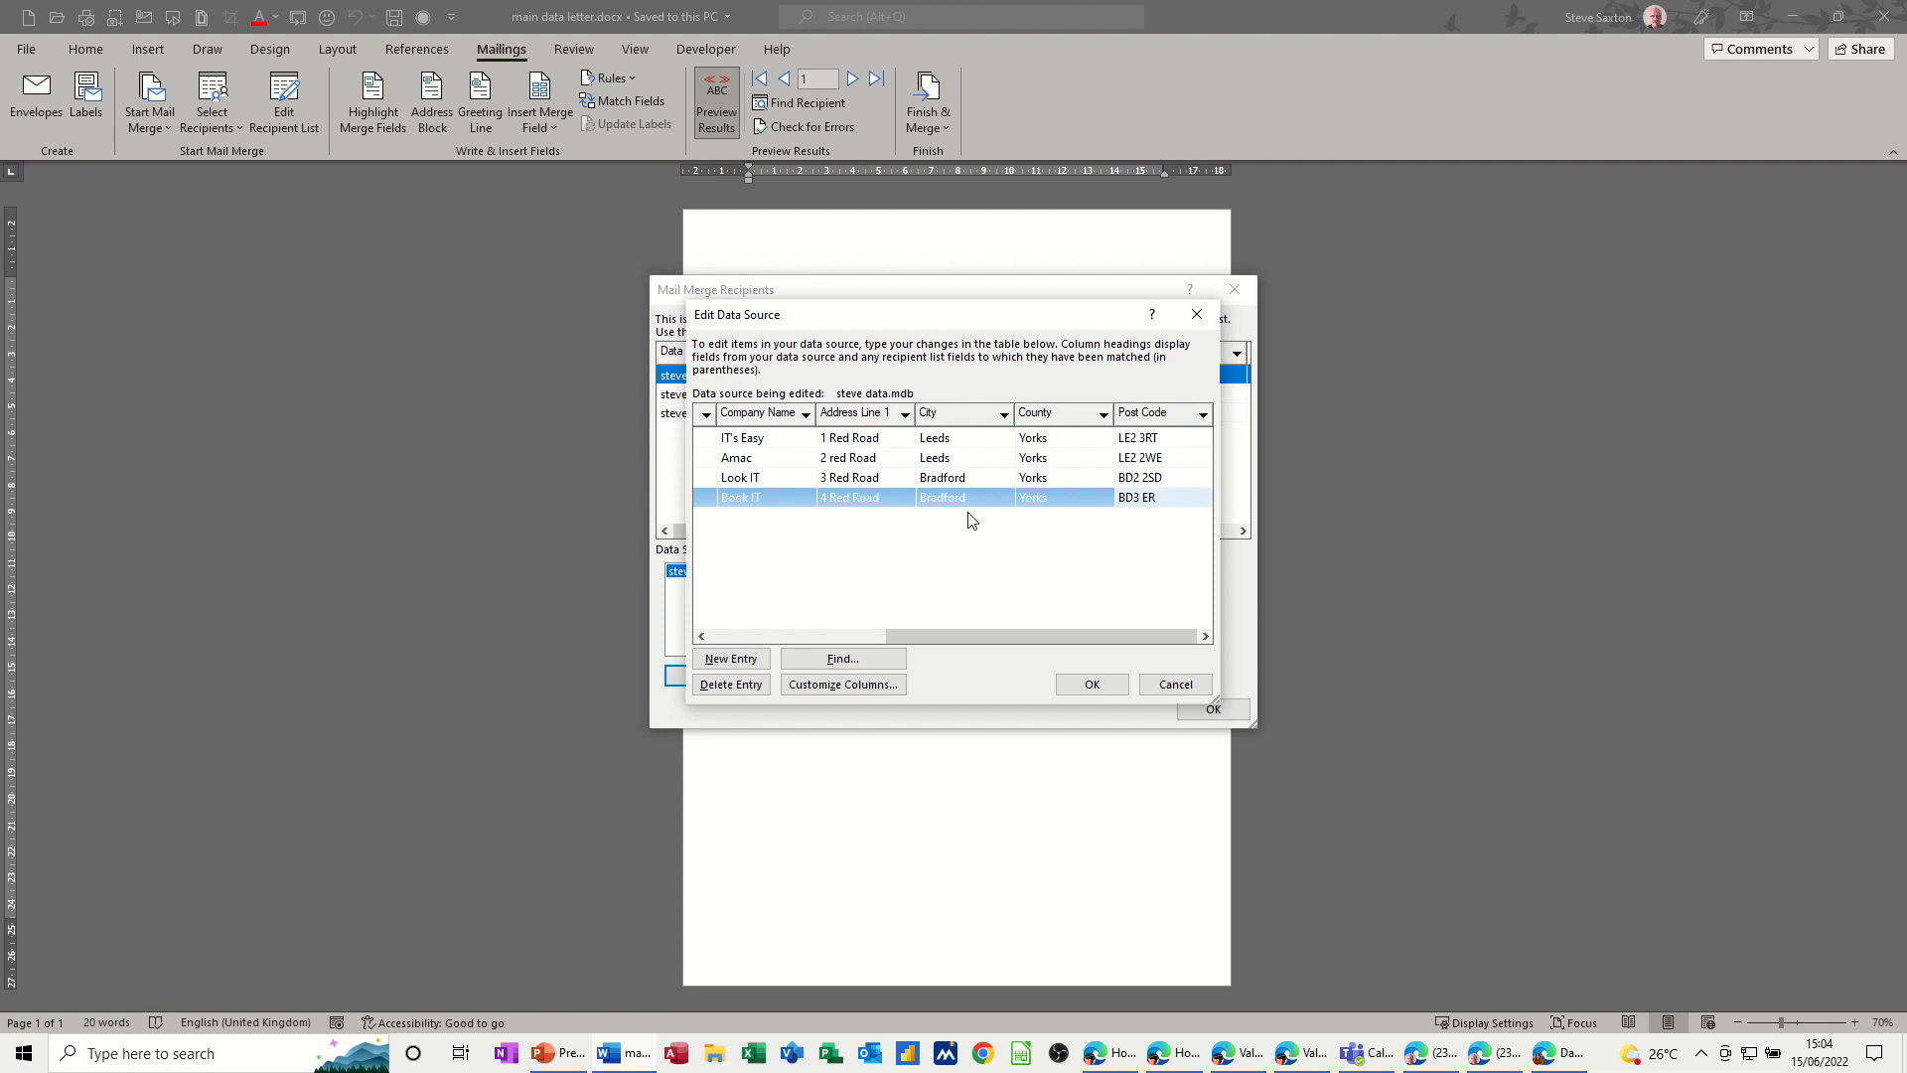
click(1142, 497)
text(6)
click(1091, 685)
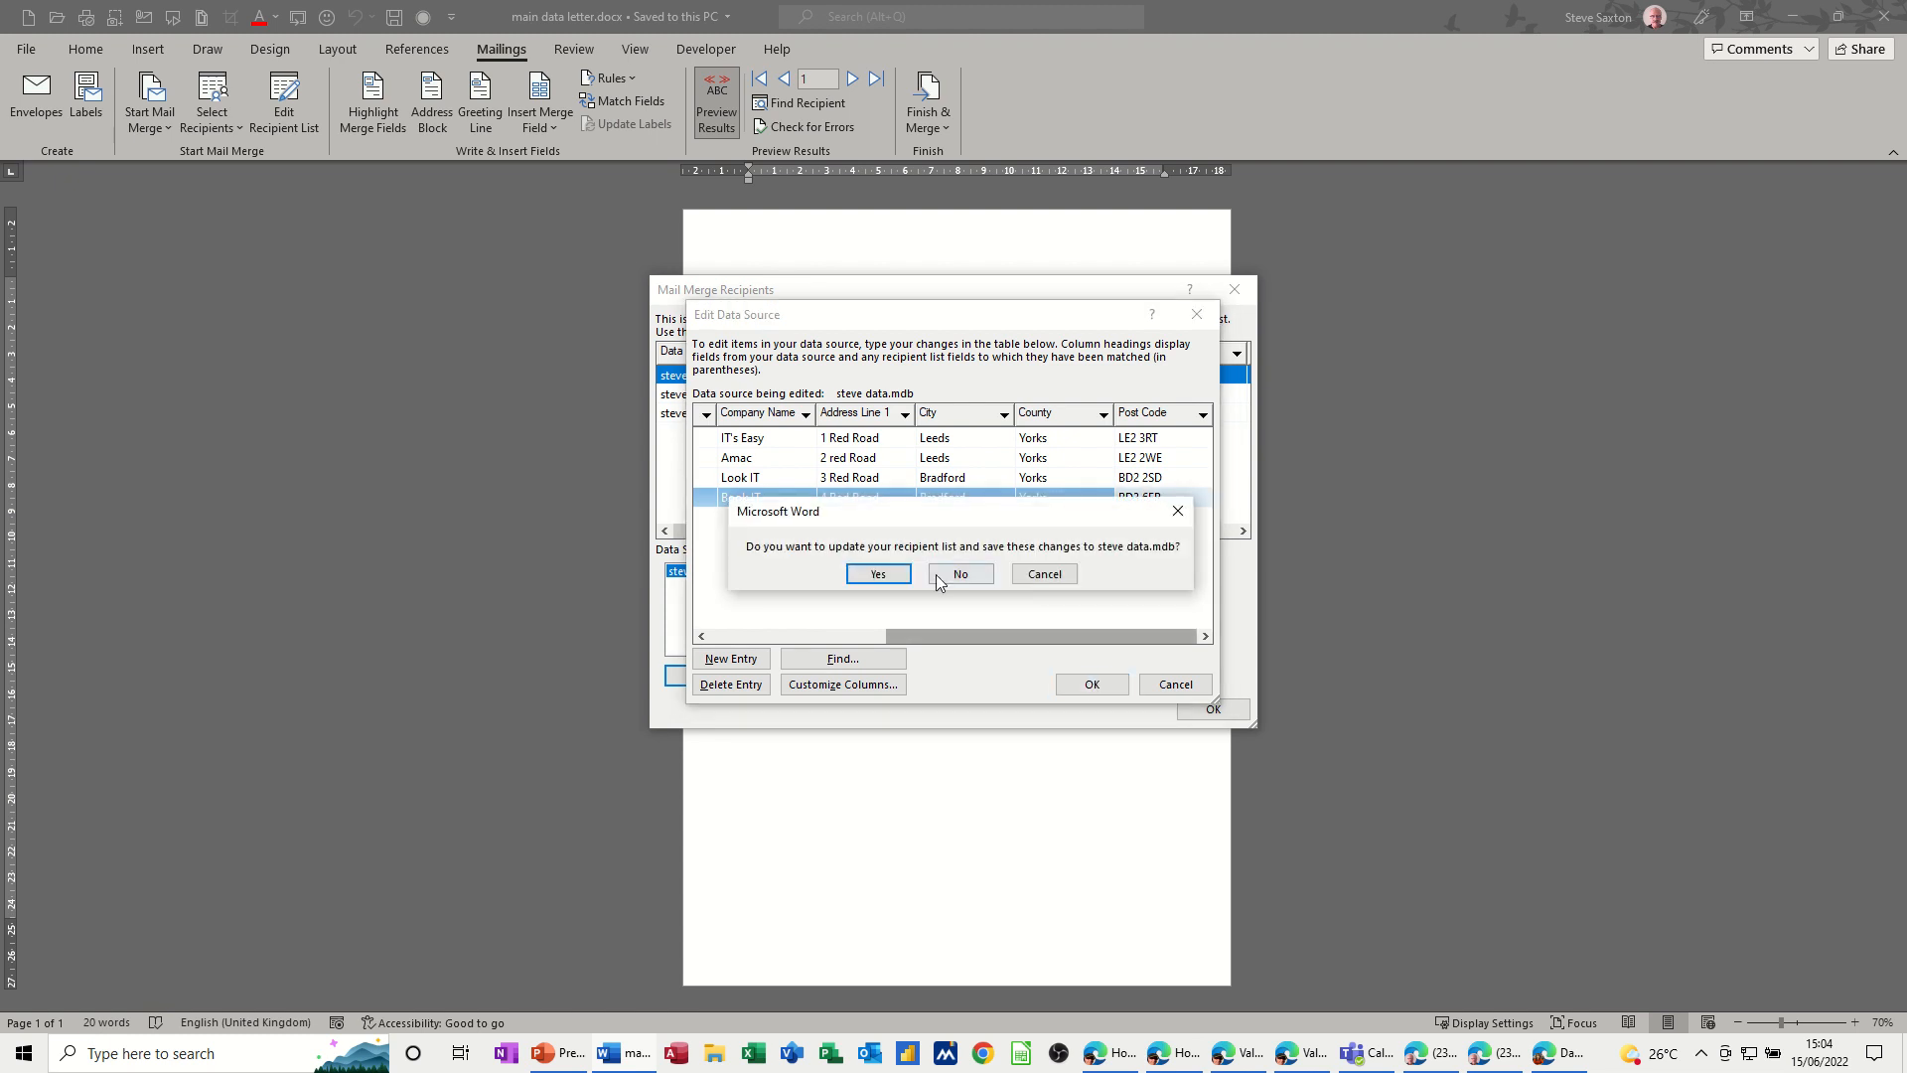
Step: Save the new record into steve data.mdb and preview record 4, the Book IT letter for Bradford
click(876, 577)
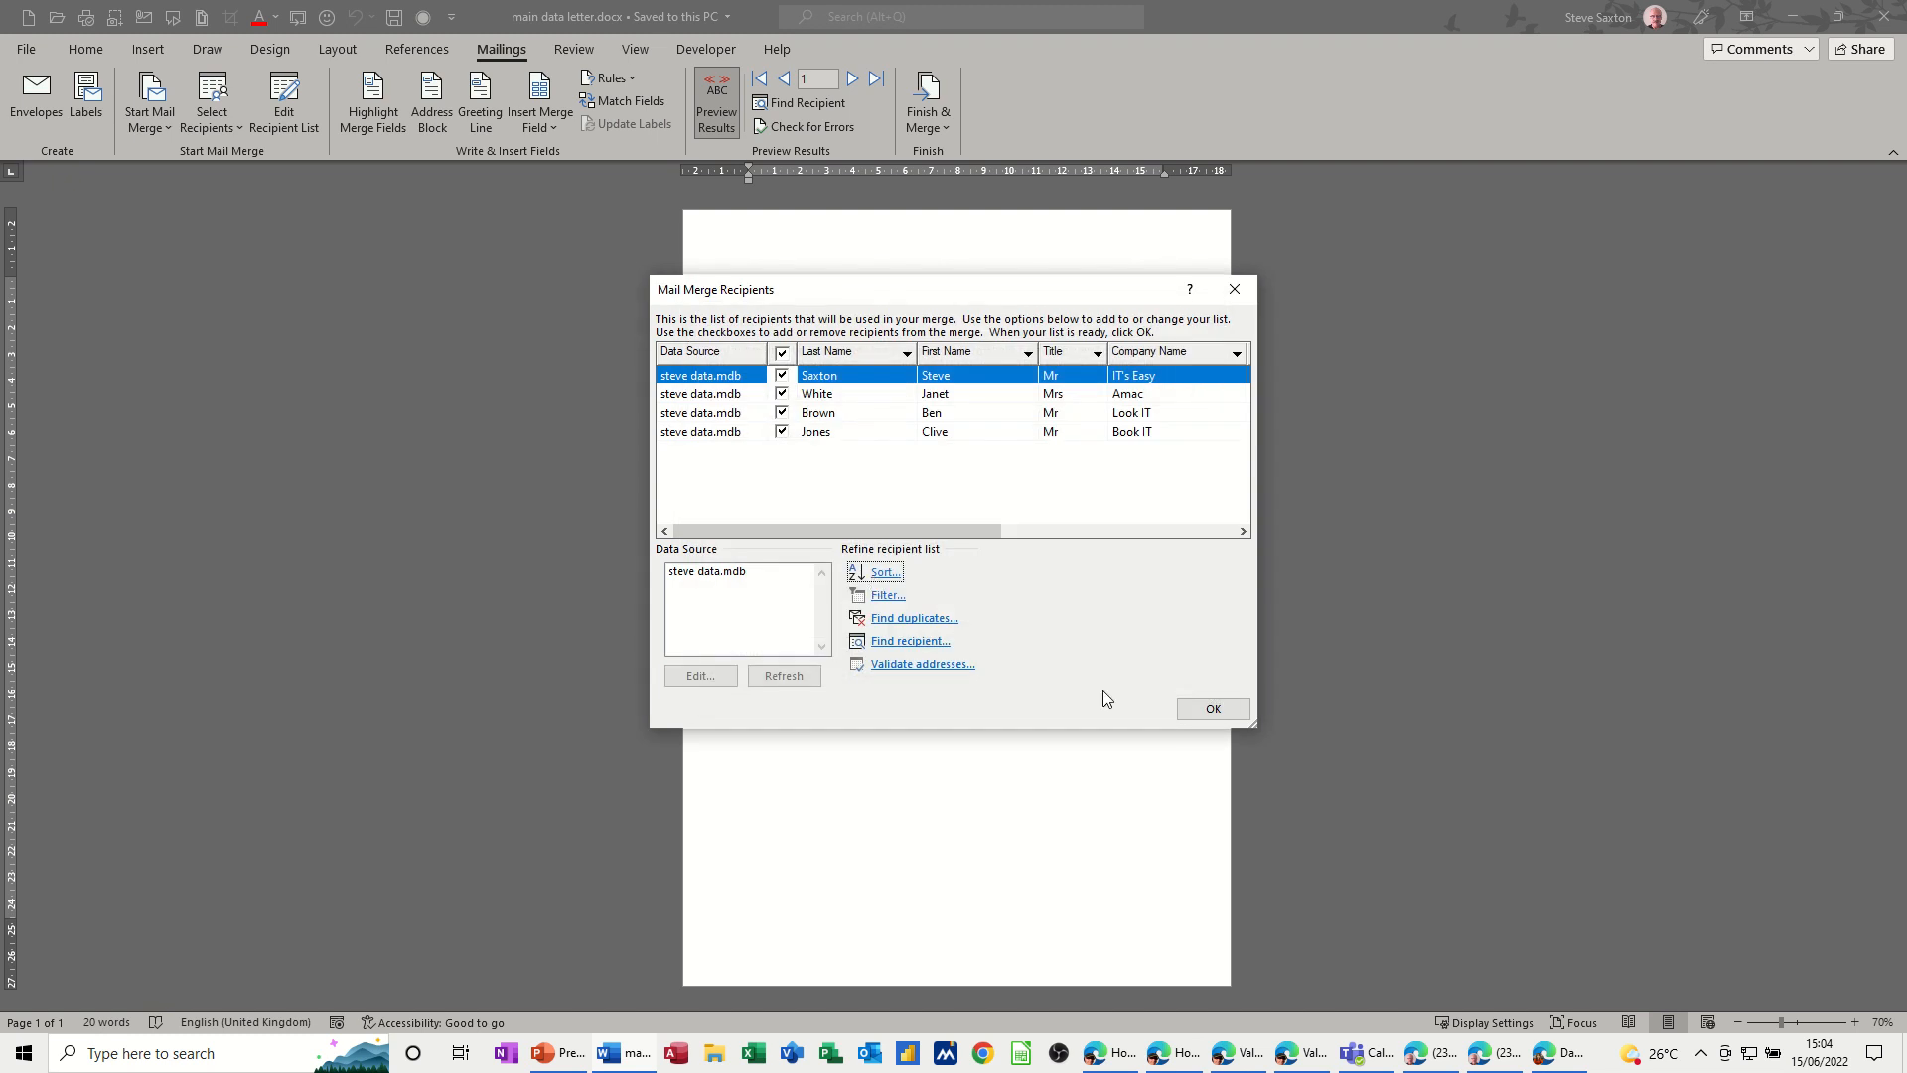
click(1211, 710)
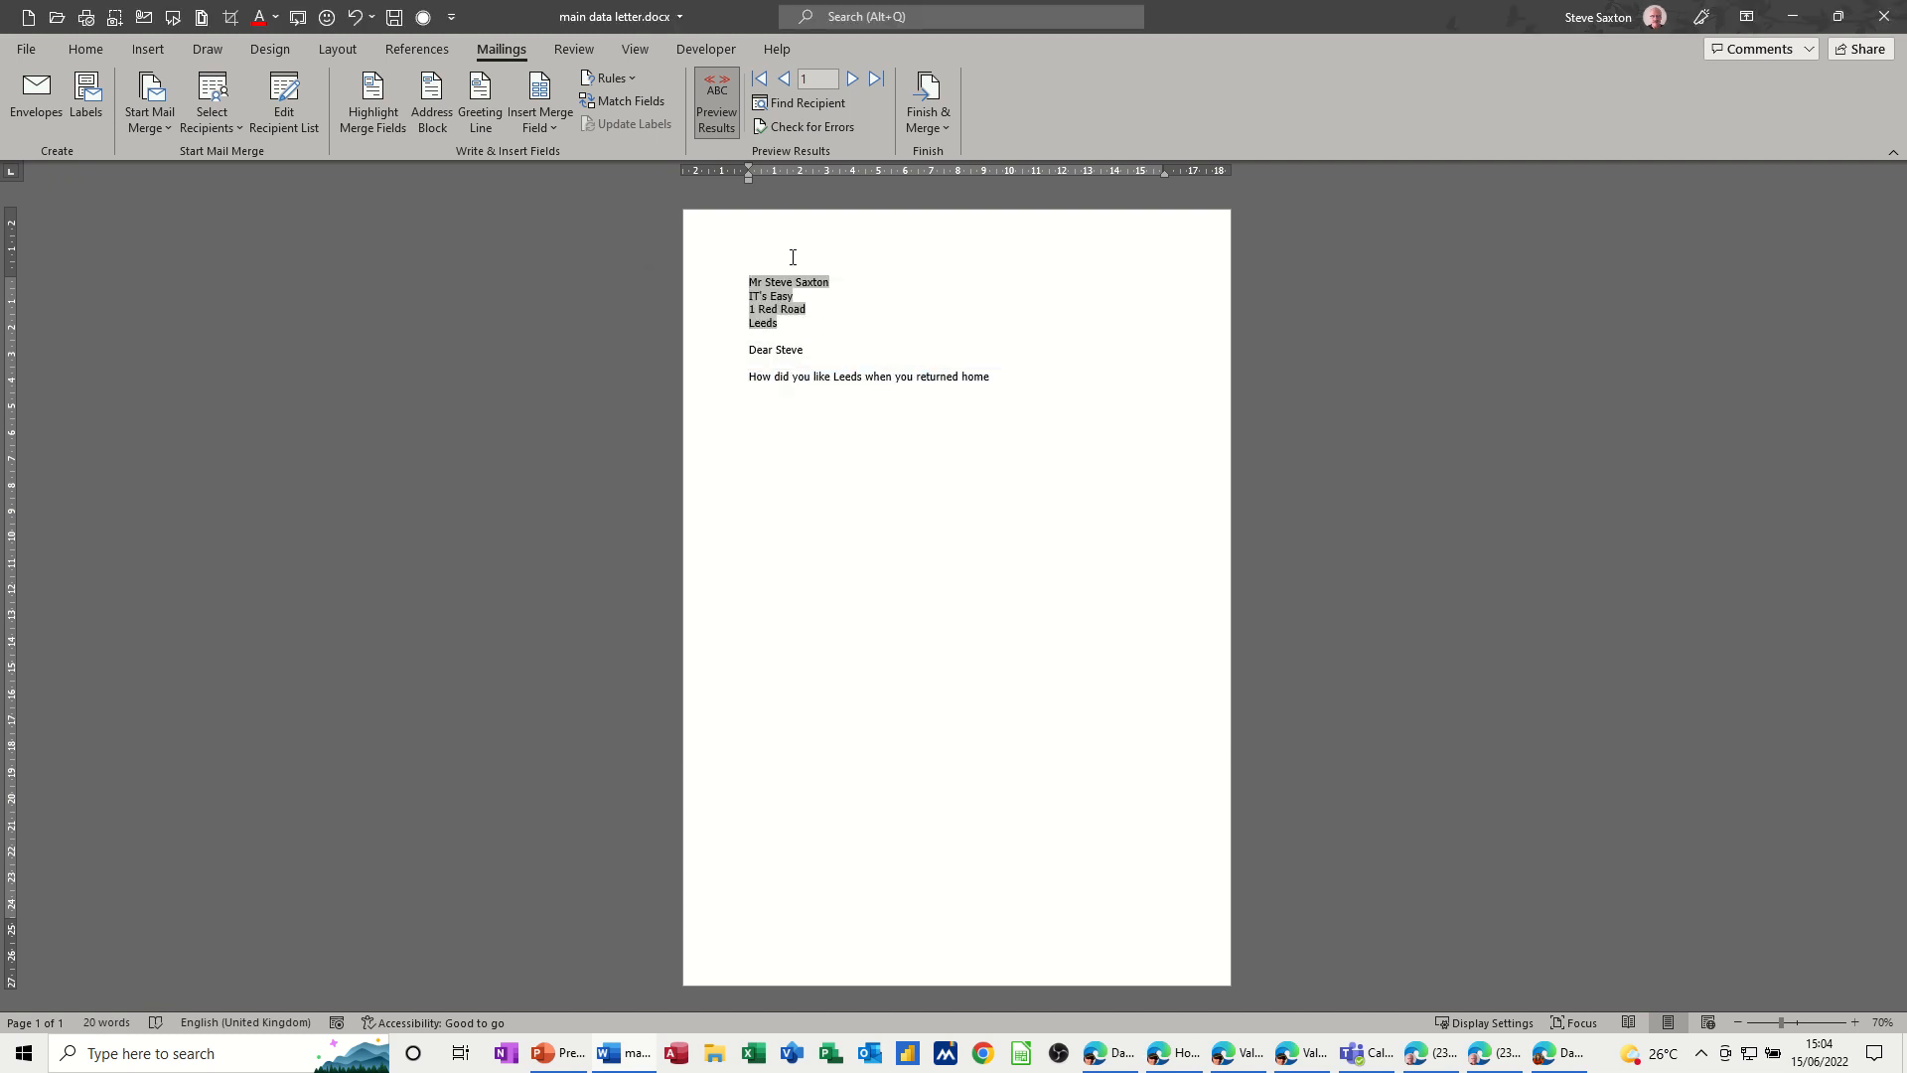
click(851, 80)
click(849, 81)
click(849, 81)
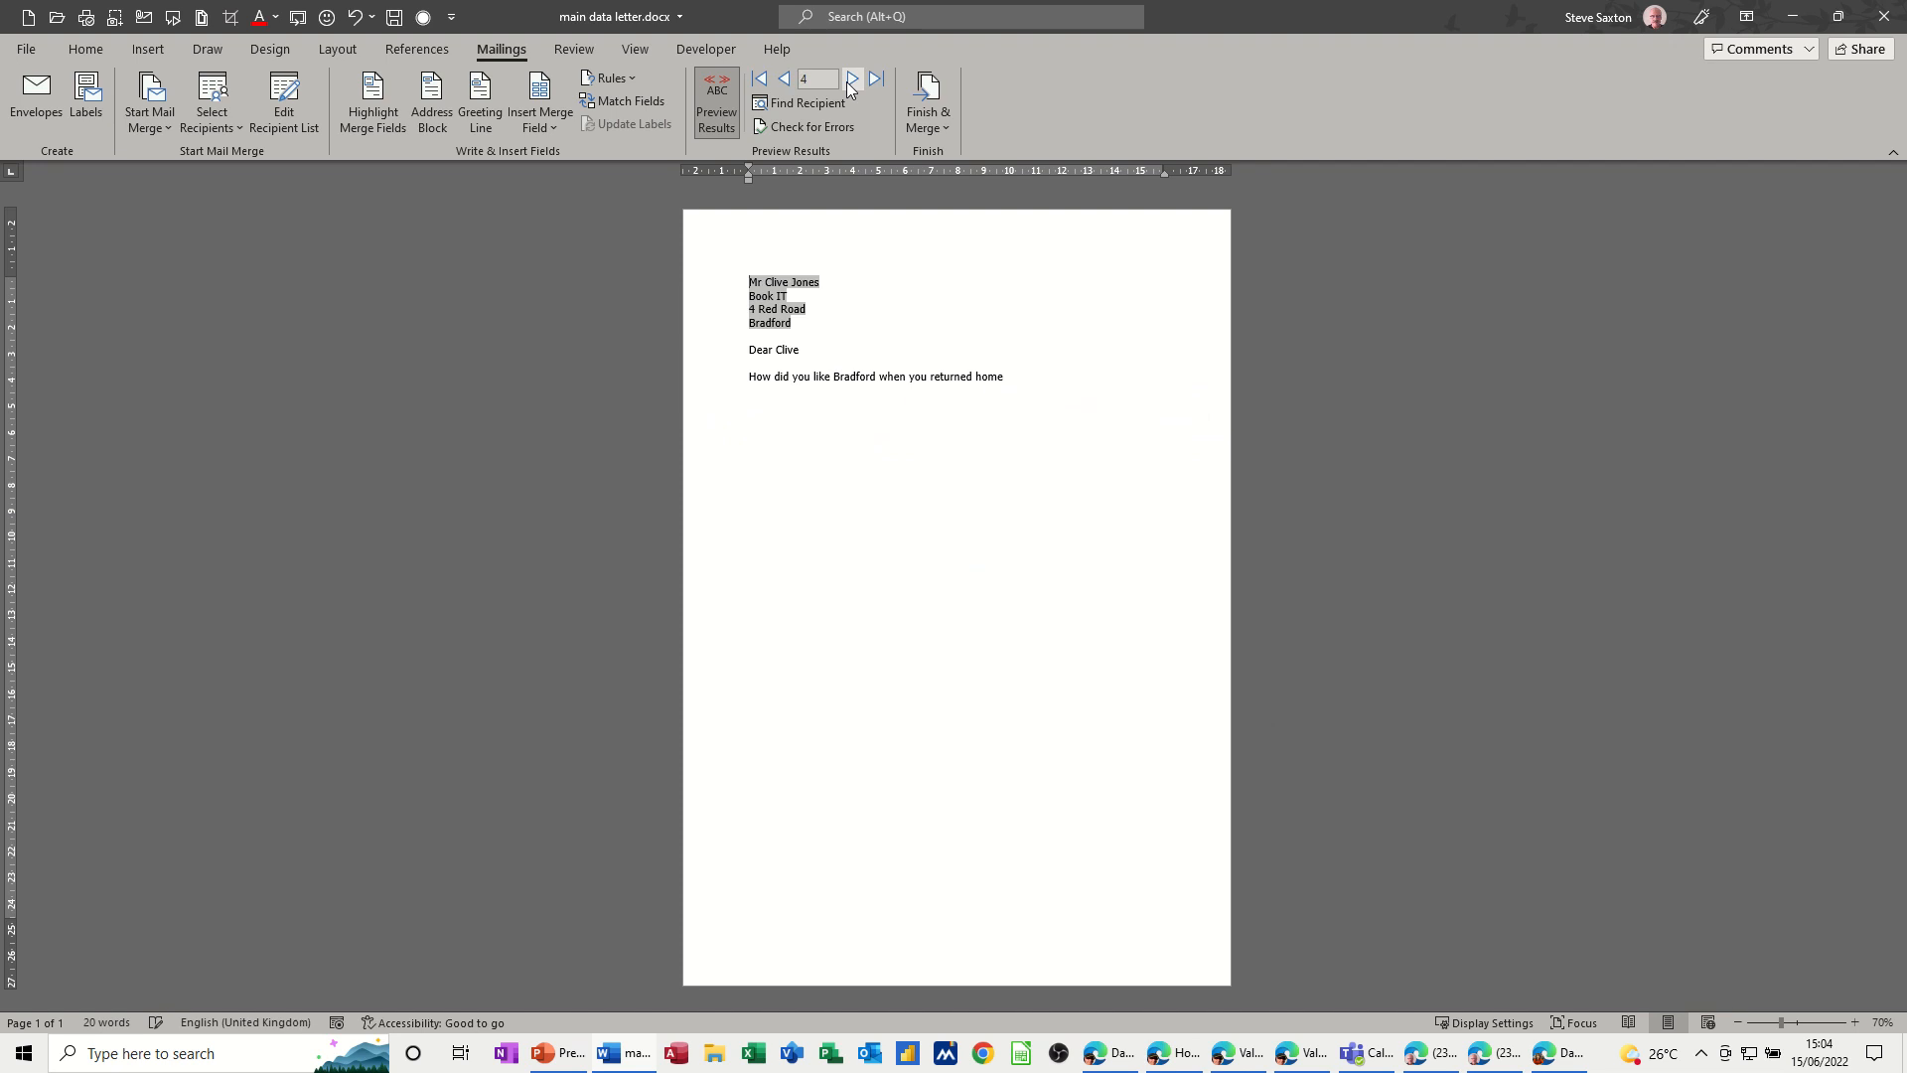
click(920, 91)
click(978, 157)
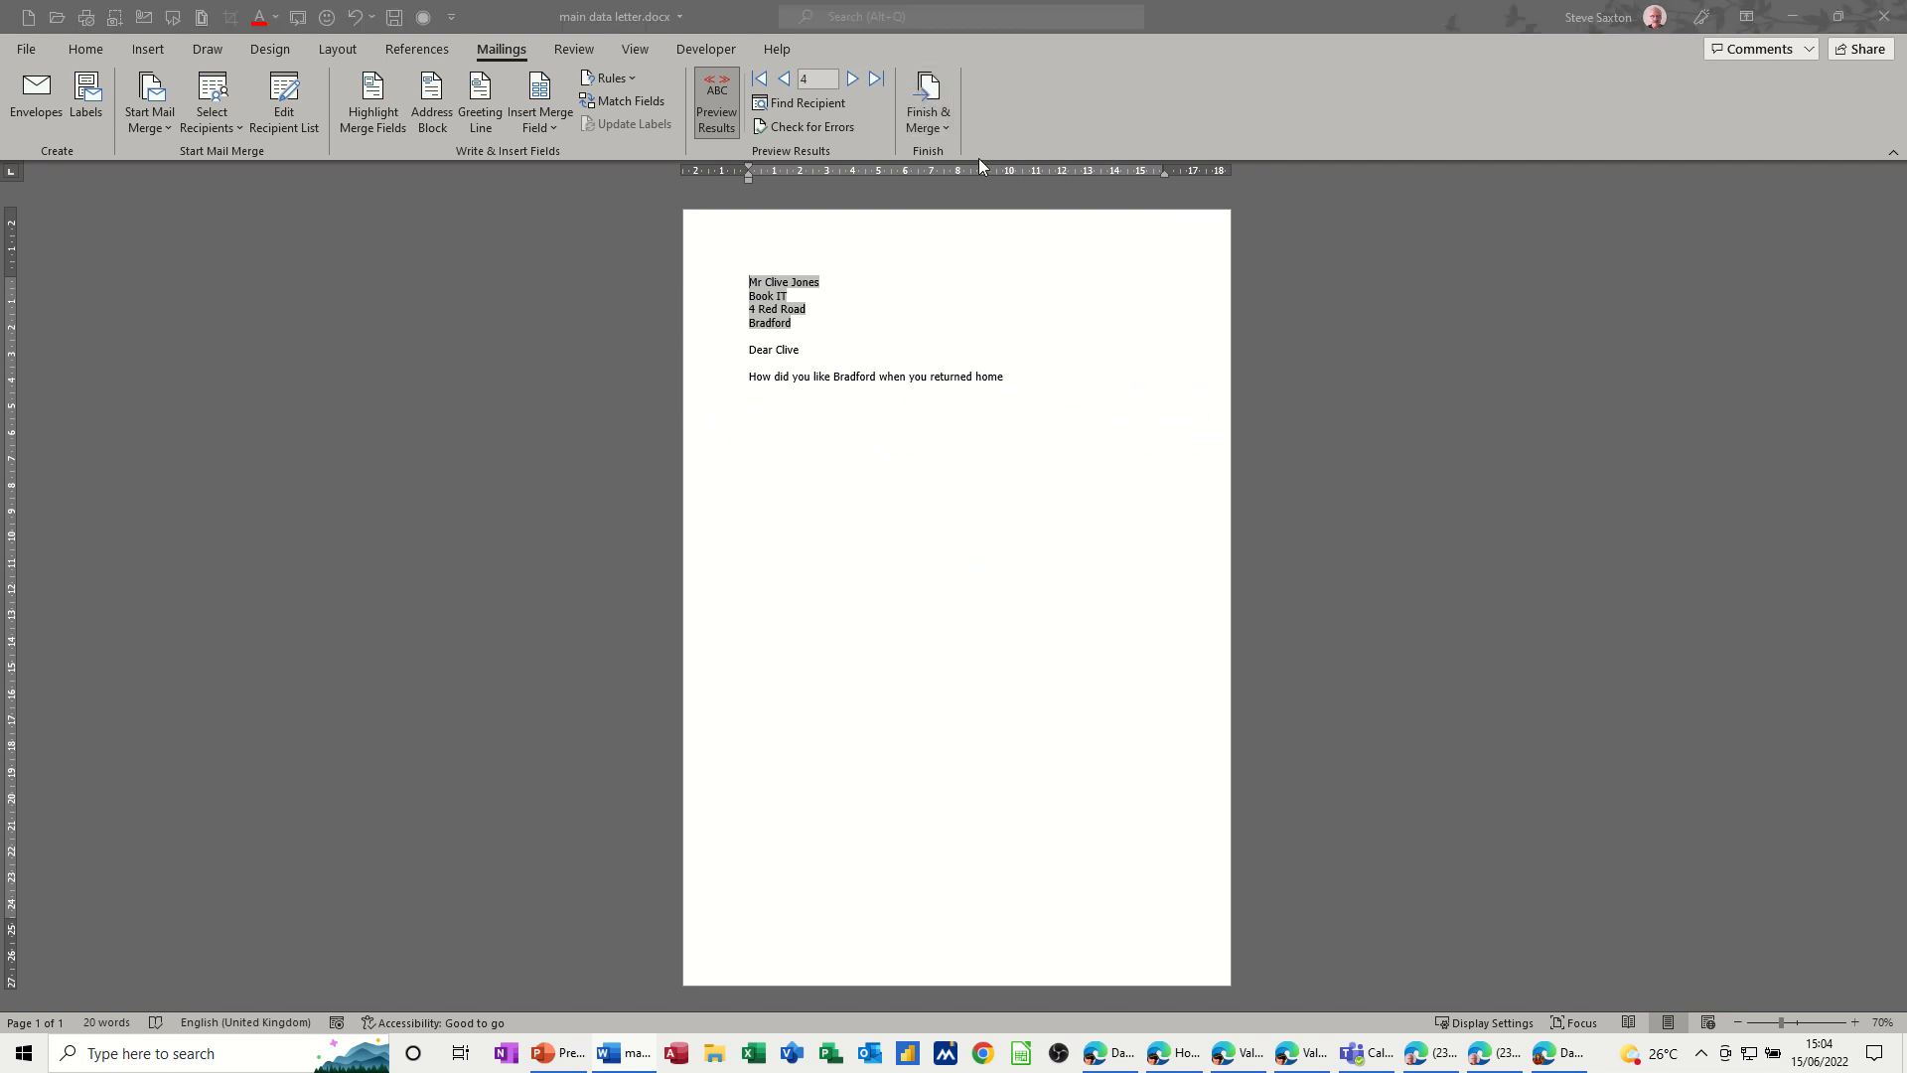
Step: Merge all four records into Letters2, scroll through the letters, and close it without saving
click(931, 552)
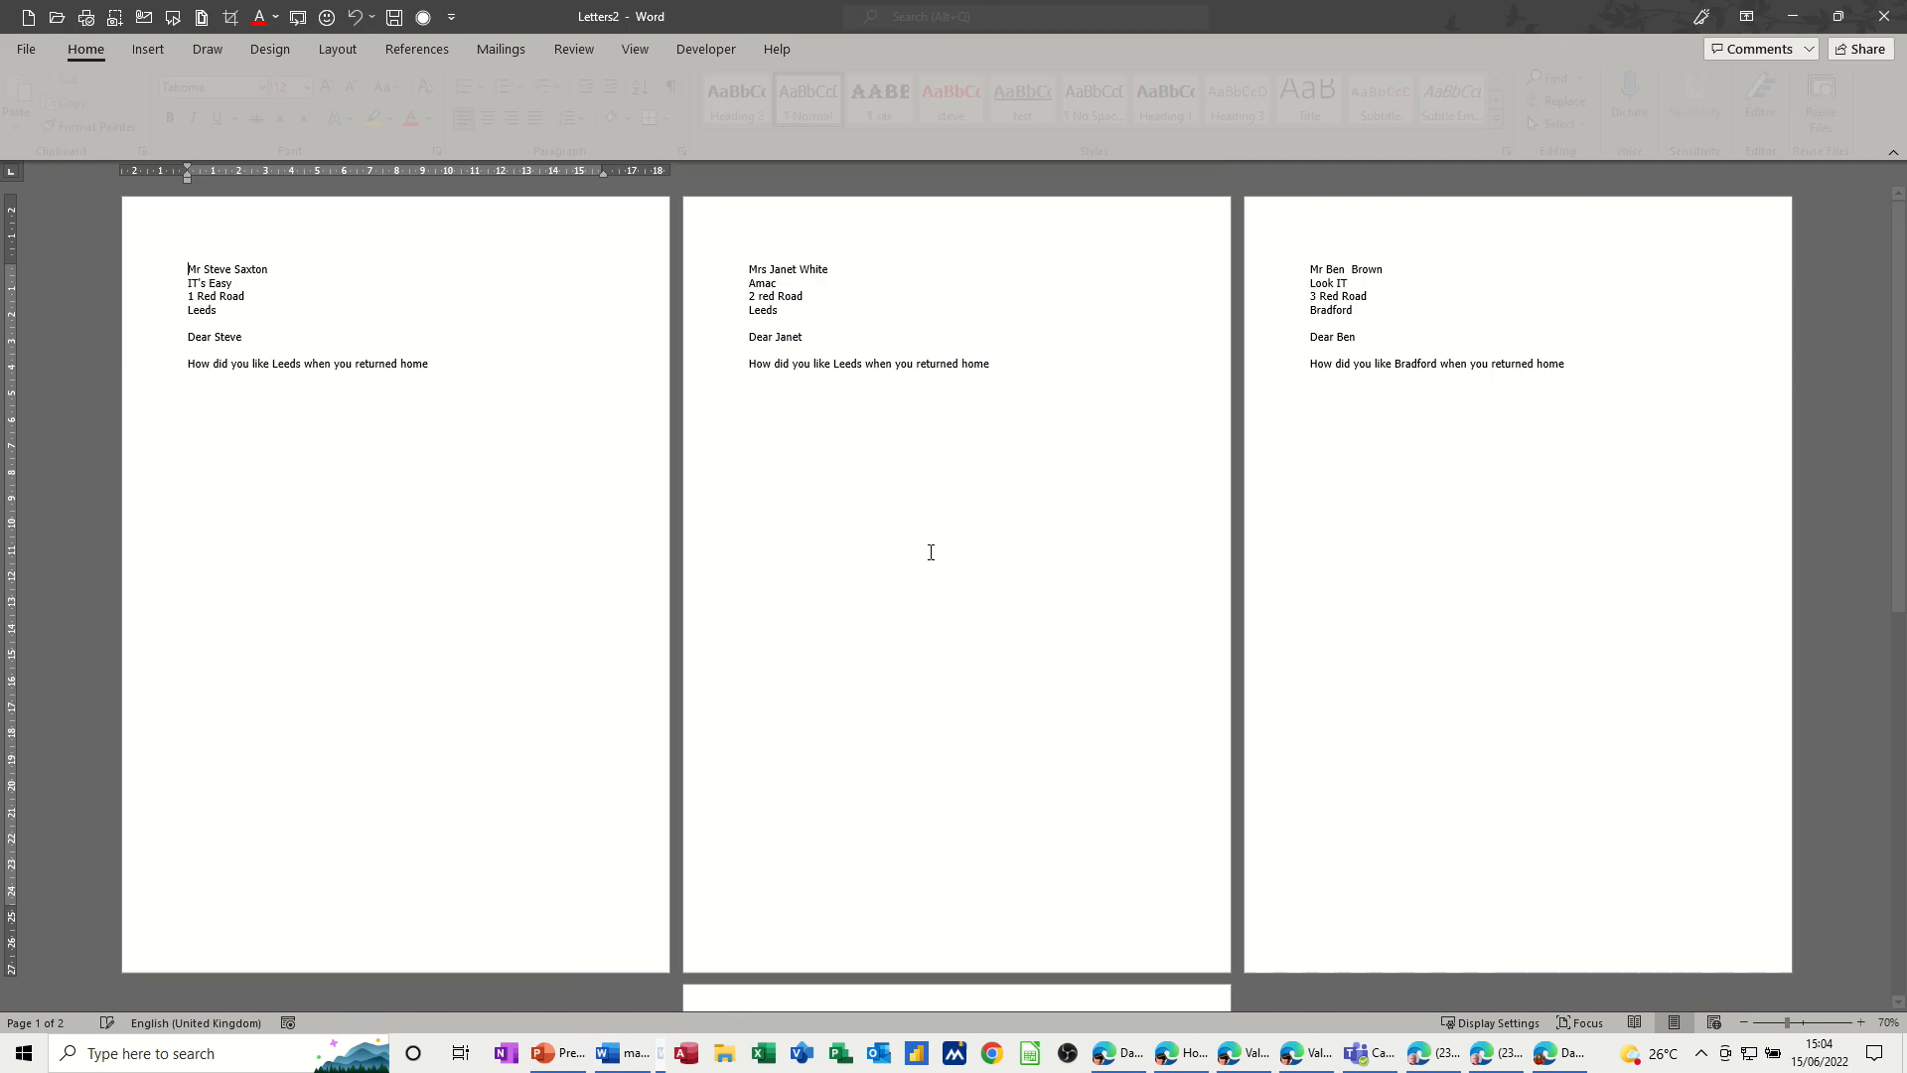
scroll(957, 570, down, 3)
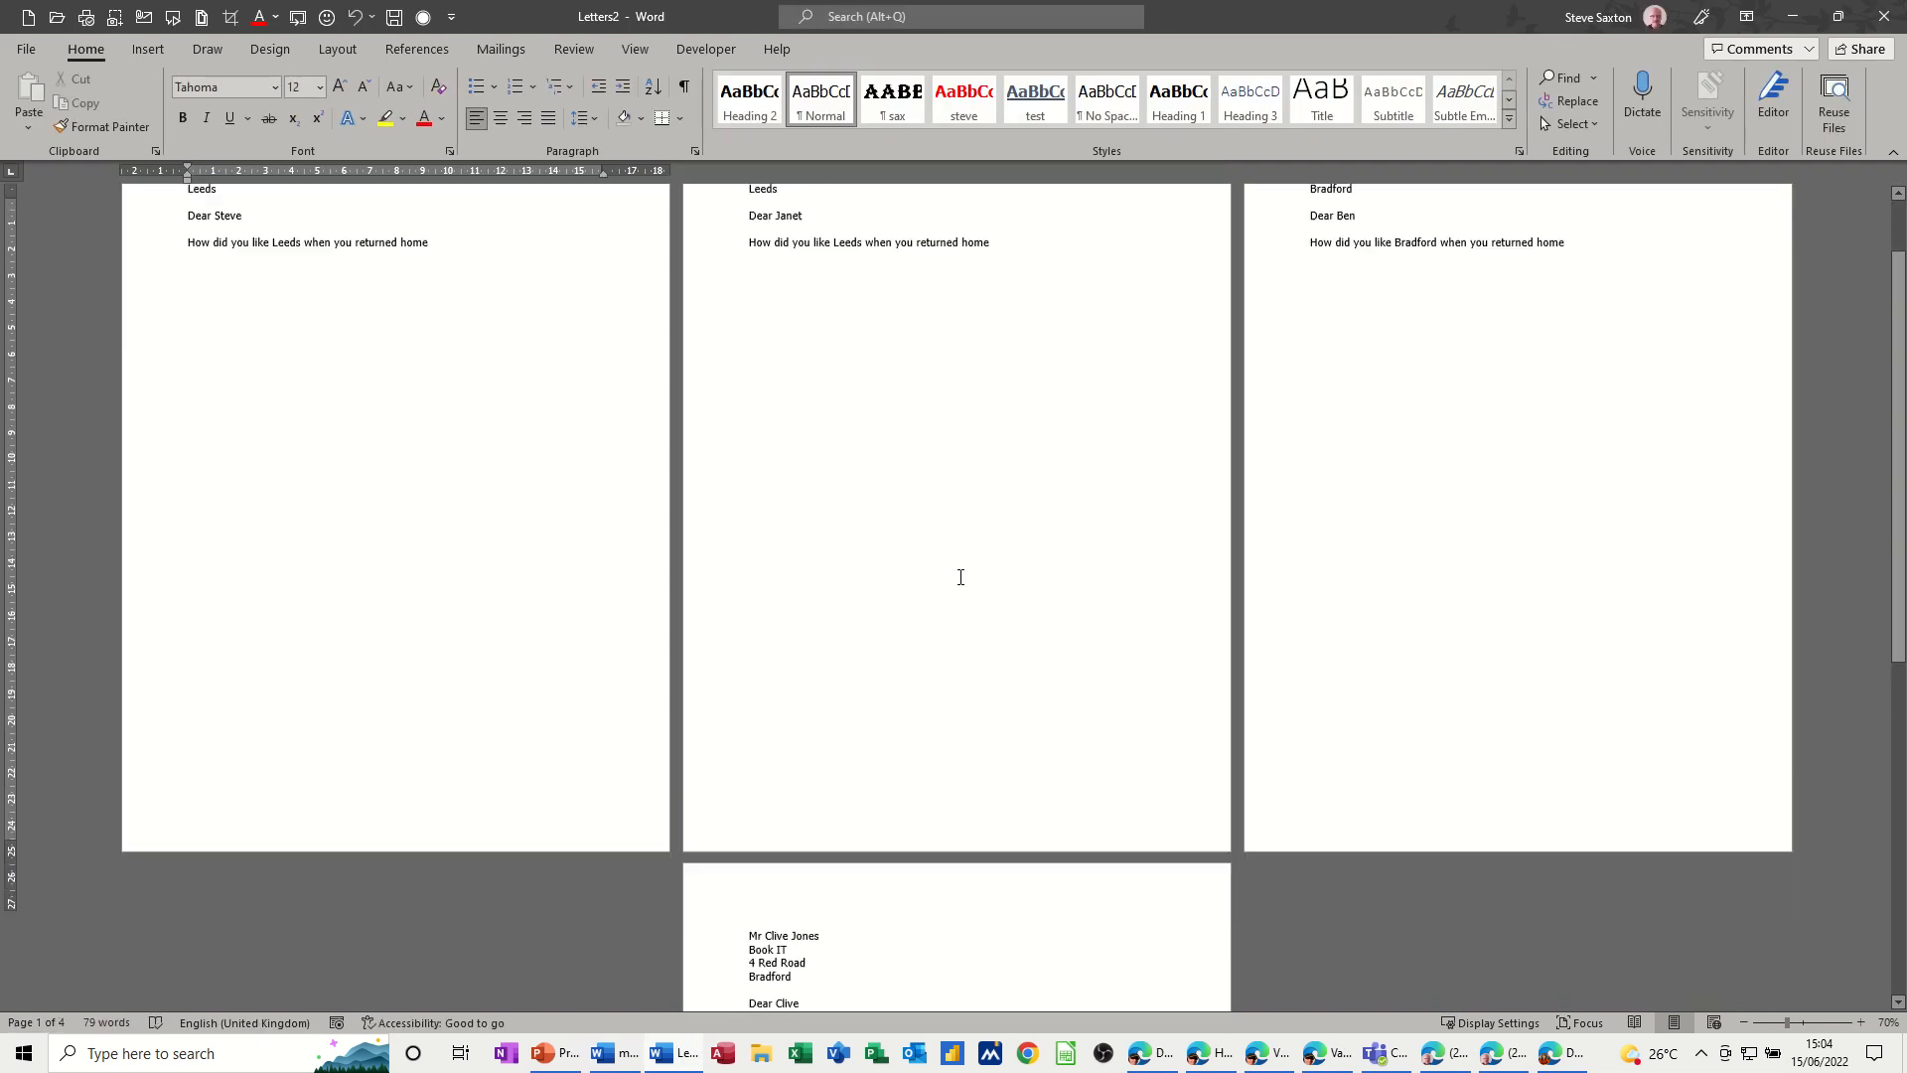
scroll(960, 578, up, 3)
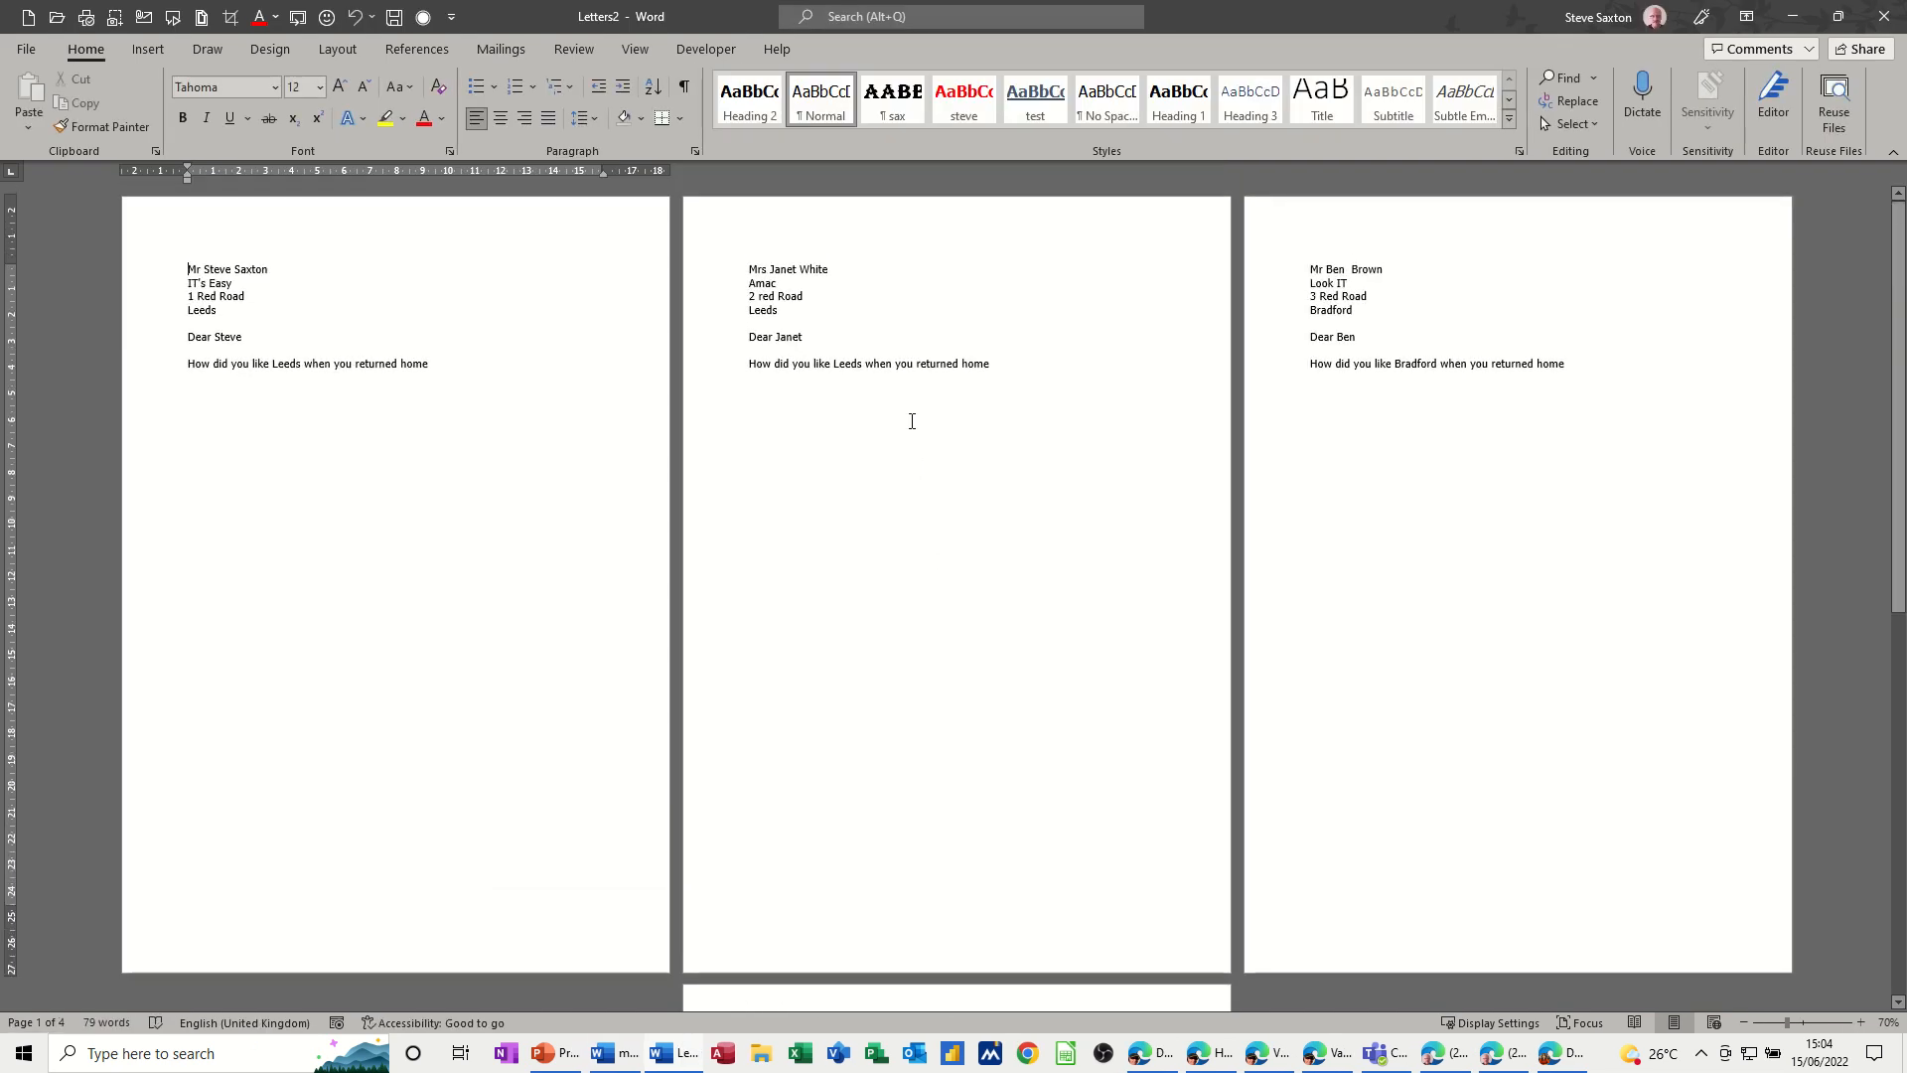
click(1874, 30)
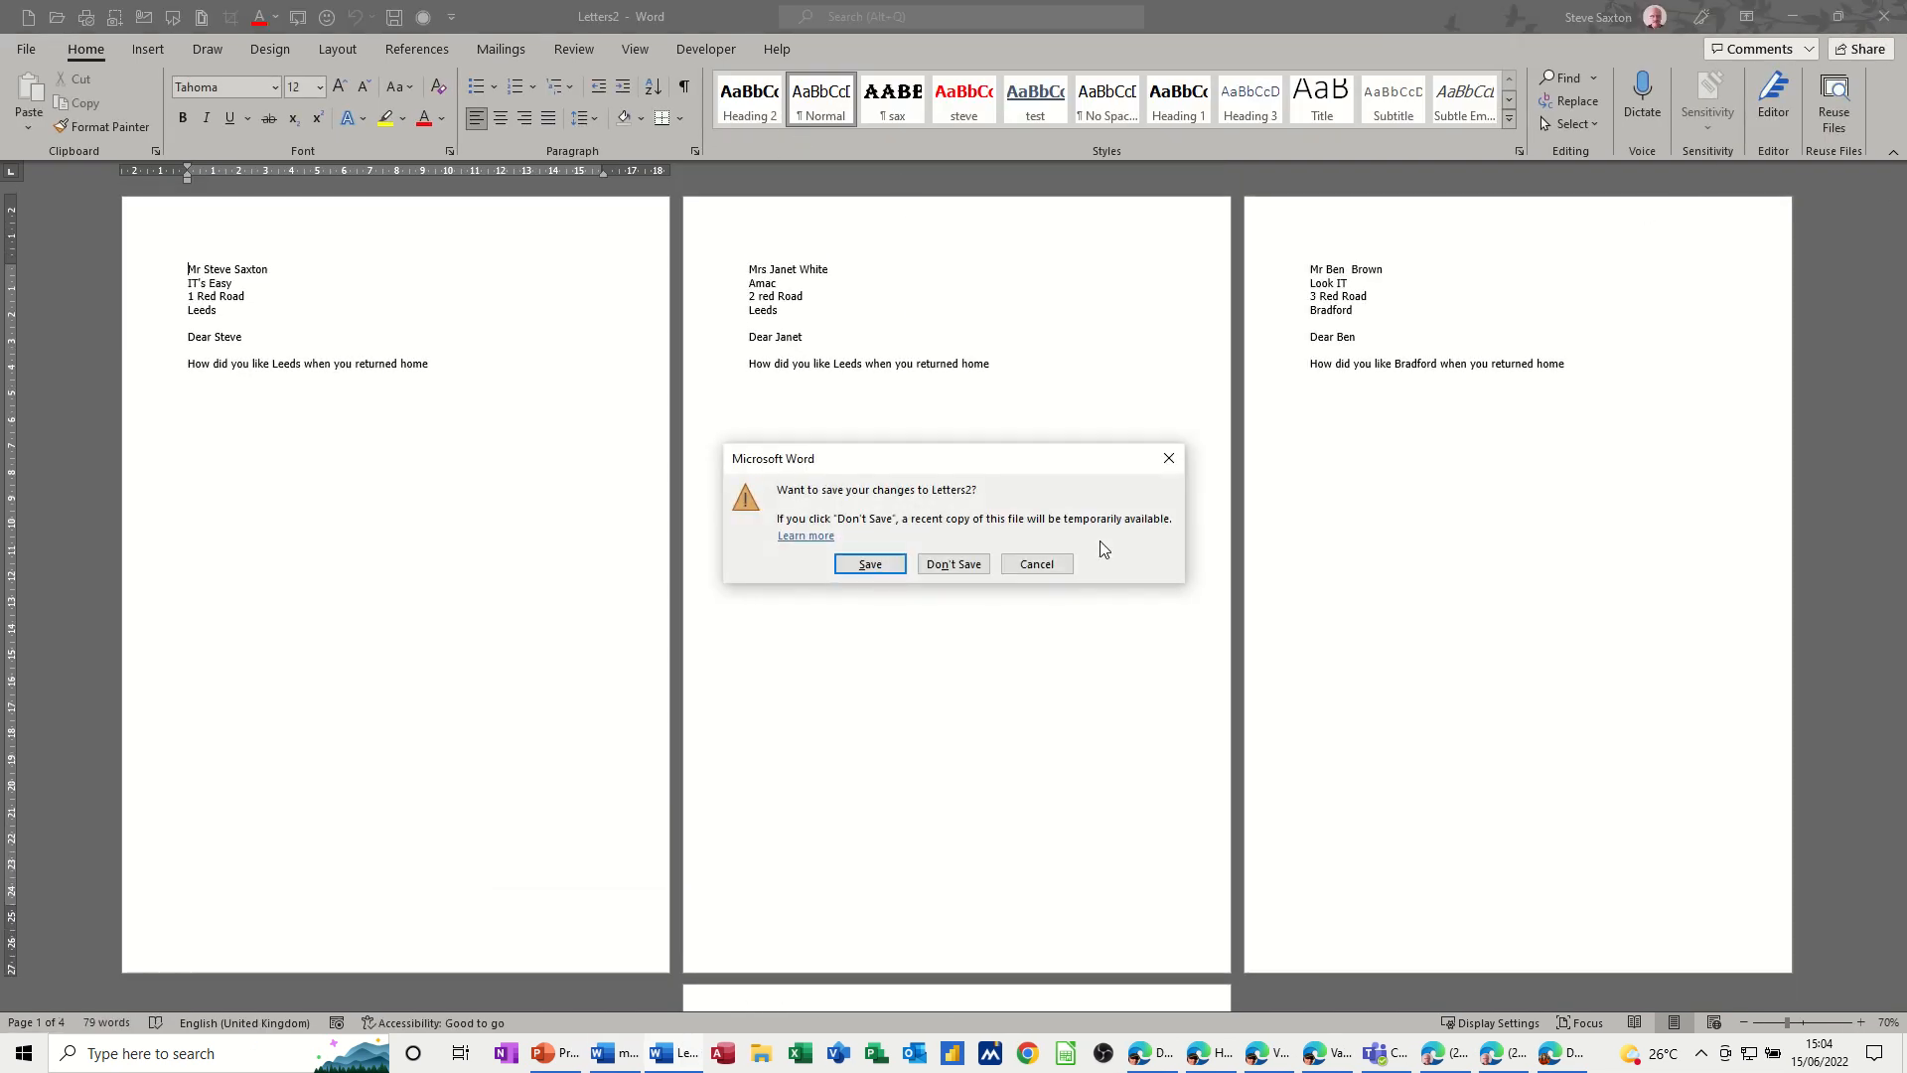
click(949, 565)
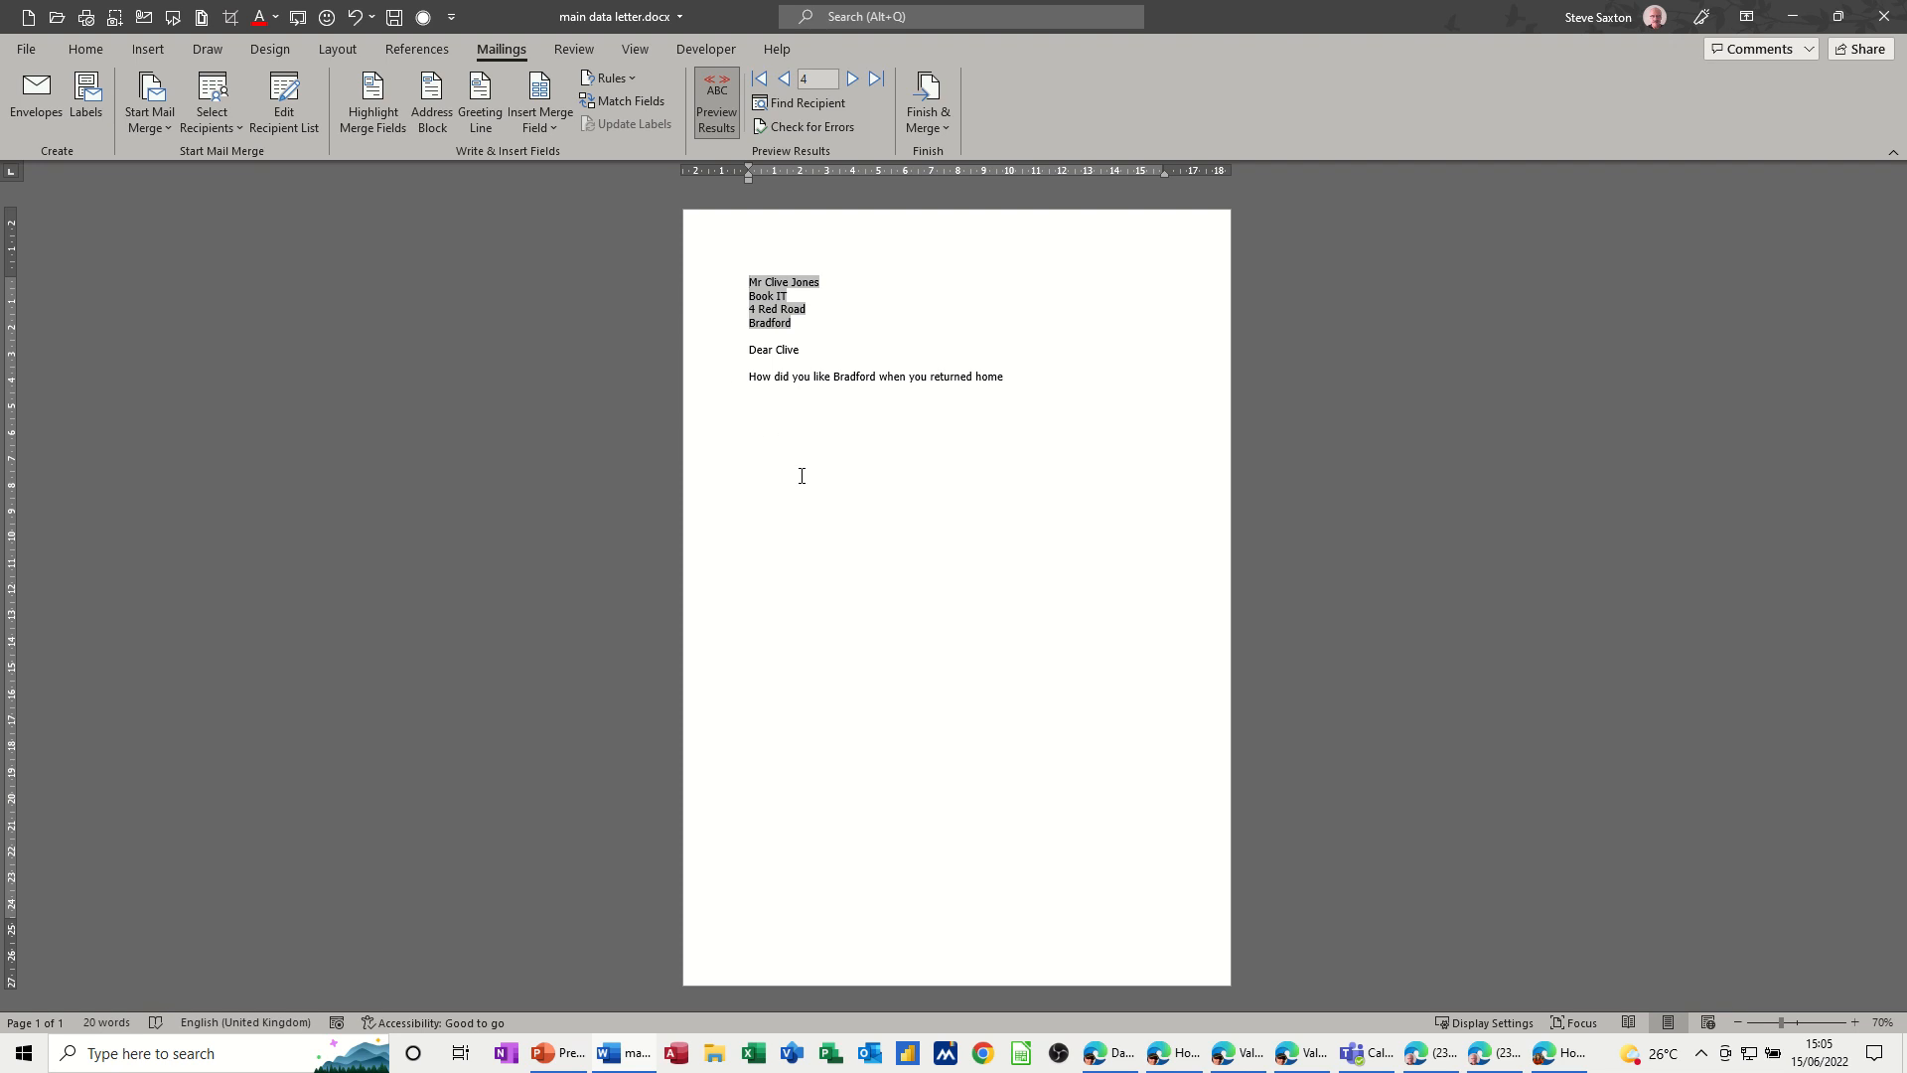
Step: Close main data letter without saving and start a new blank document
key(alt+F4)
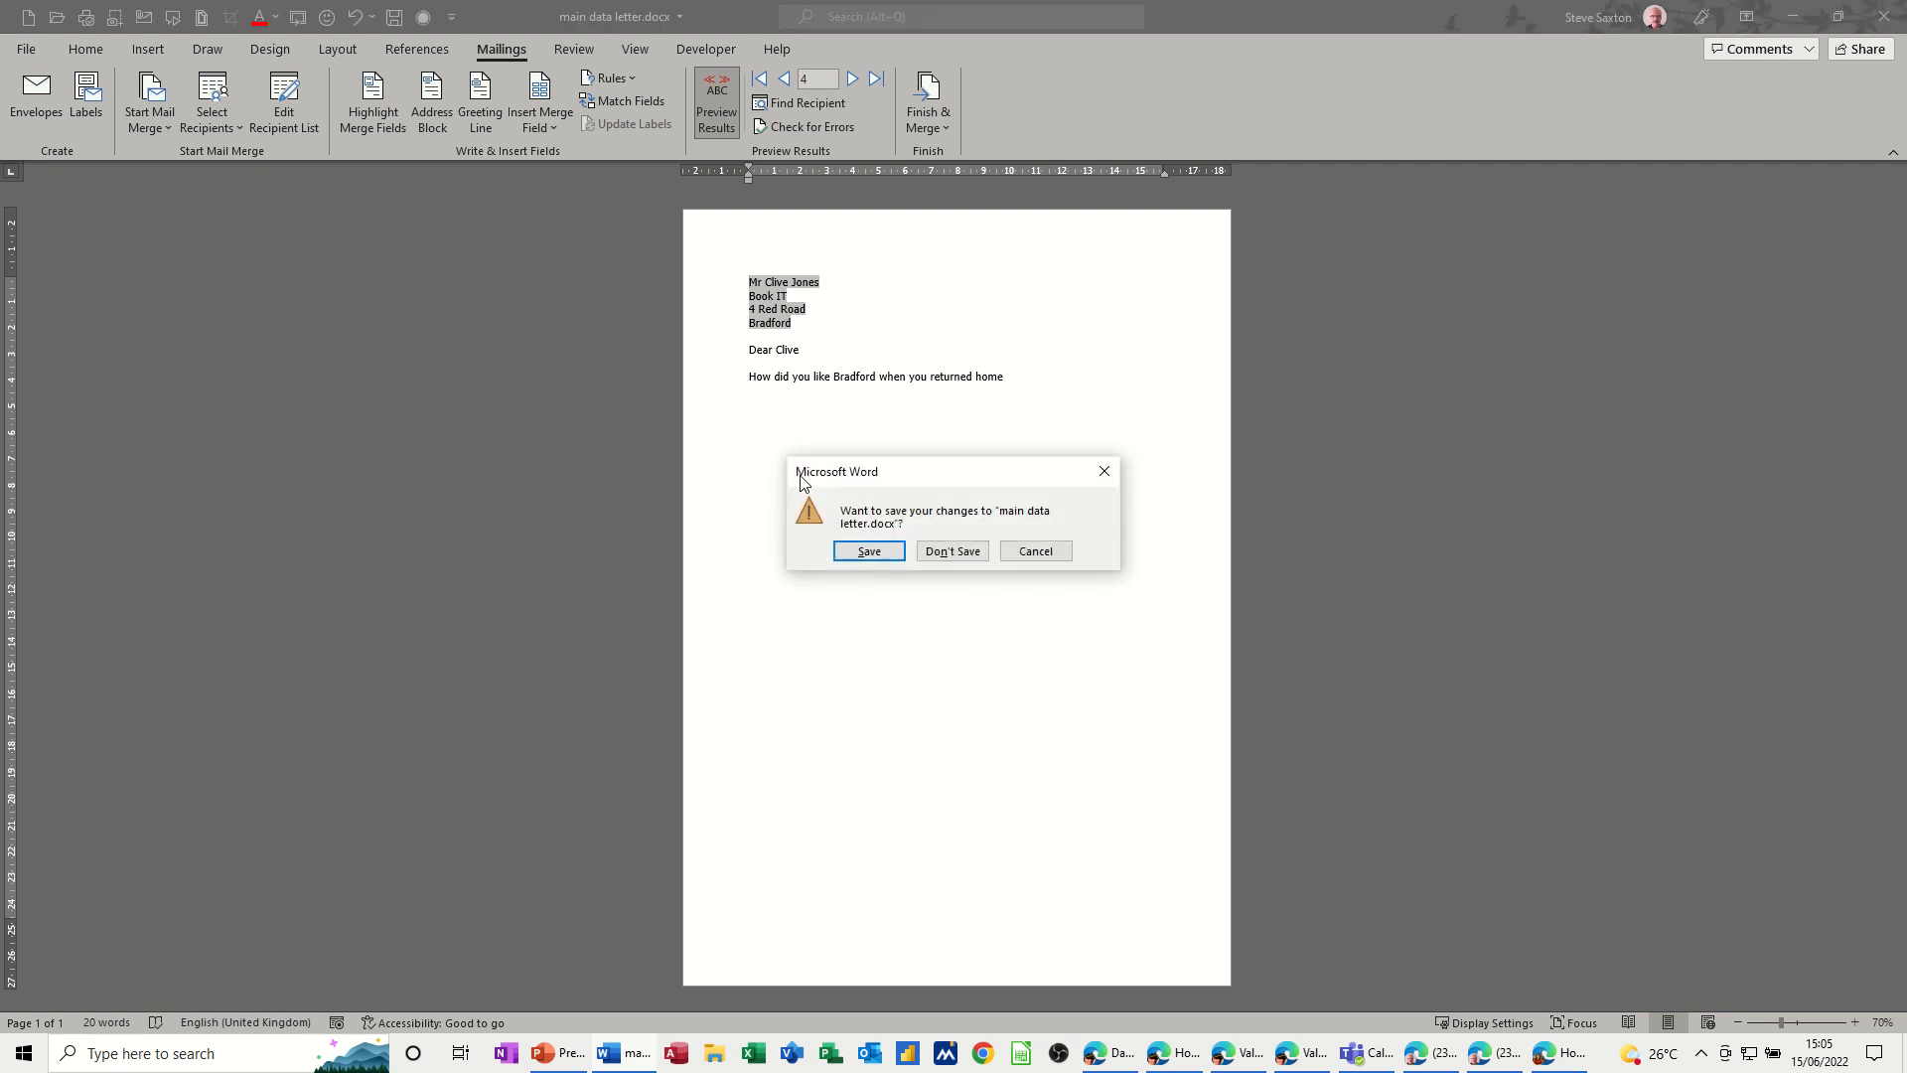
key(n)
key(ctrl+n)
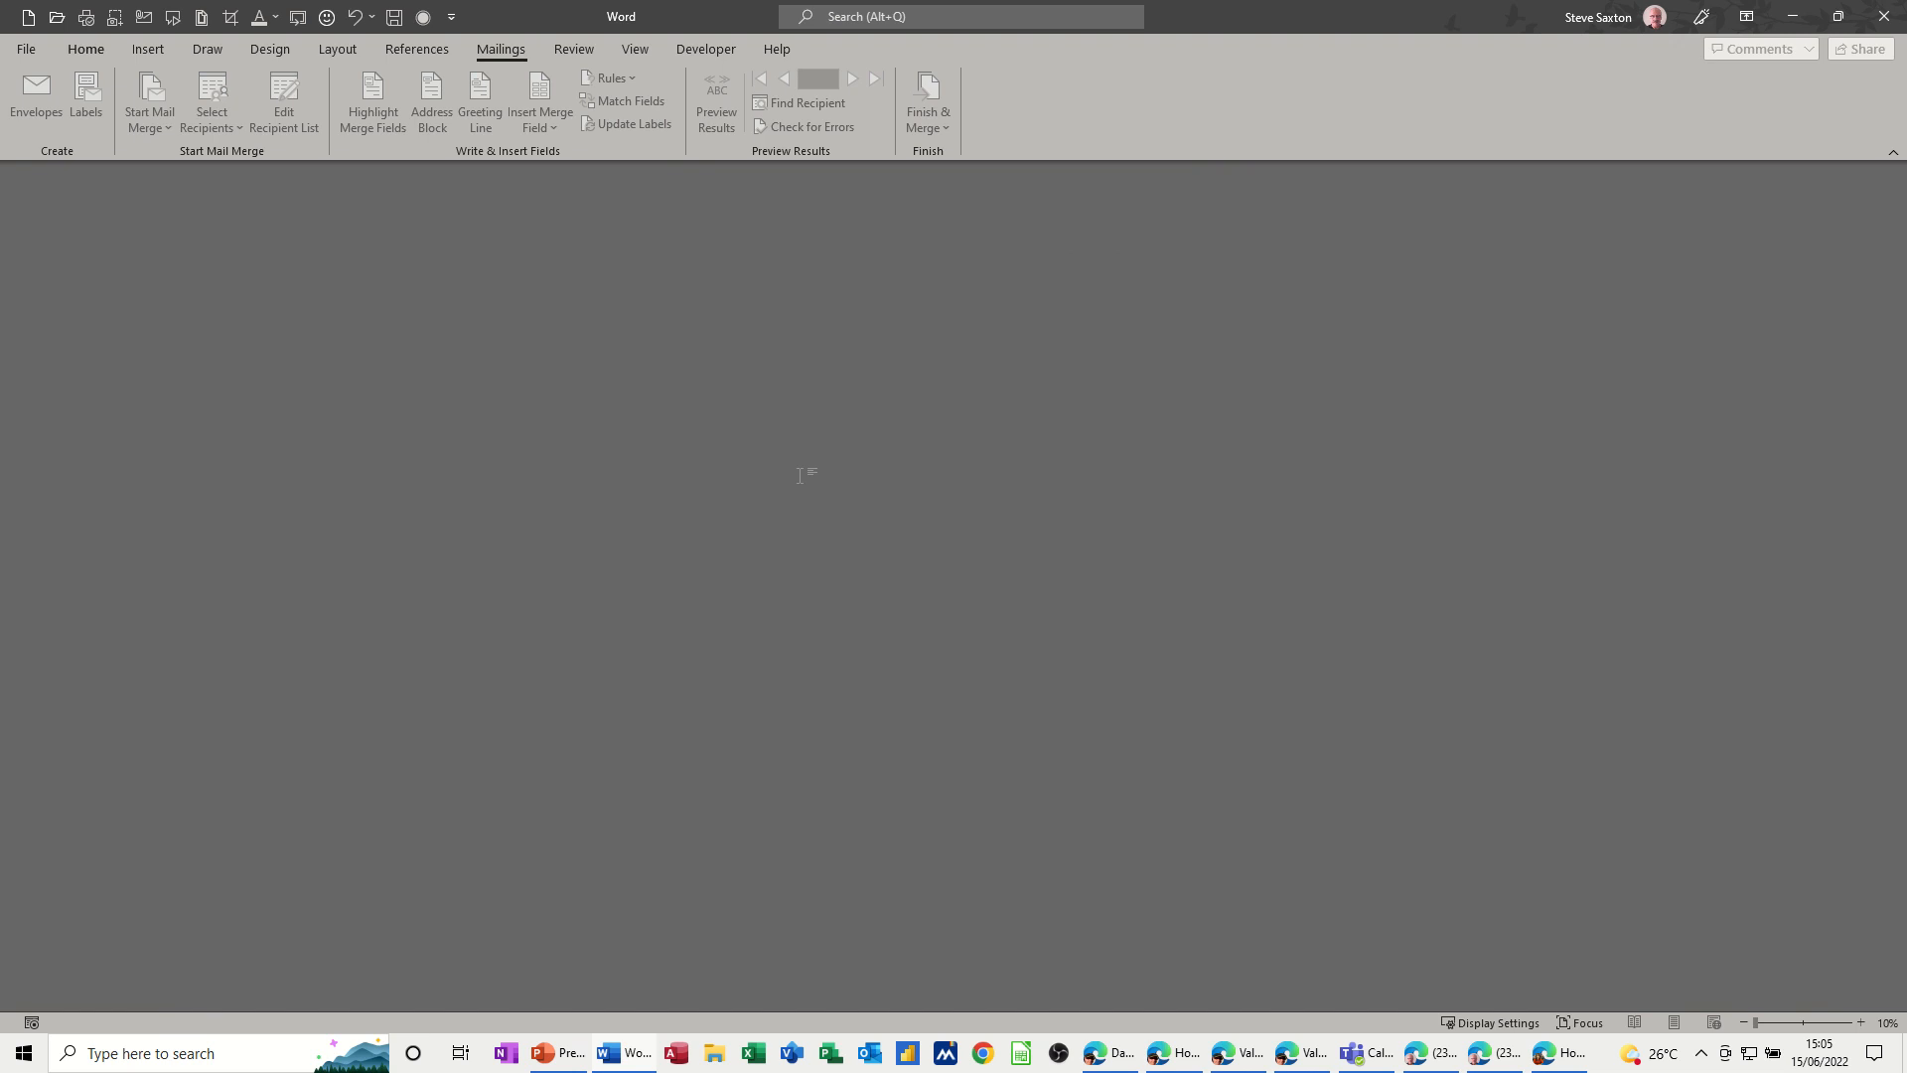
Step: Set the new document up as a Letters mail merge
click(500, 49)
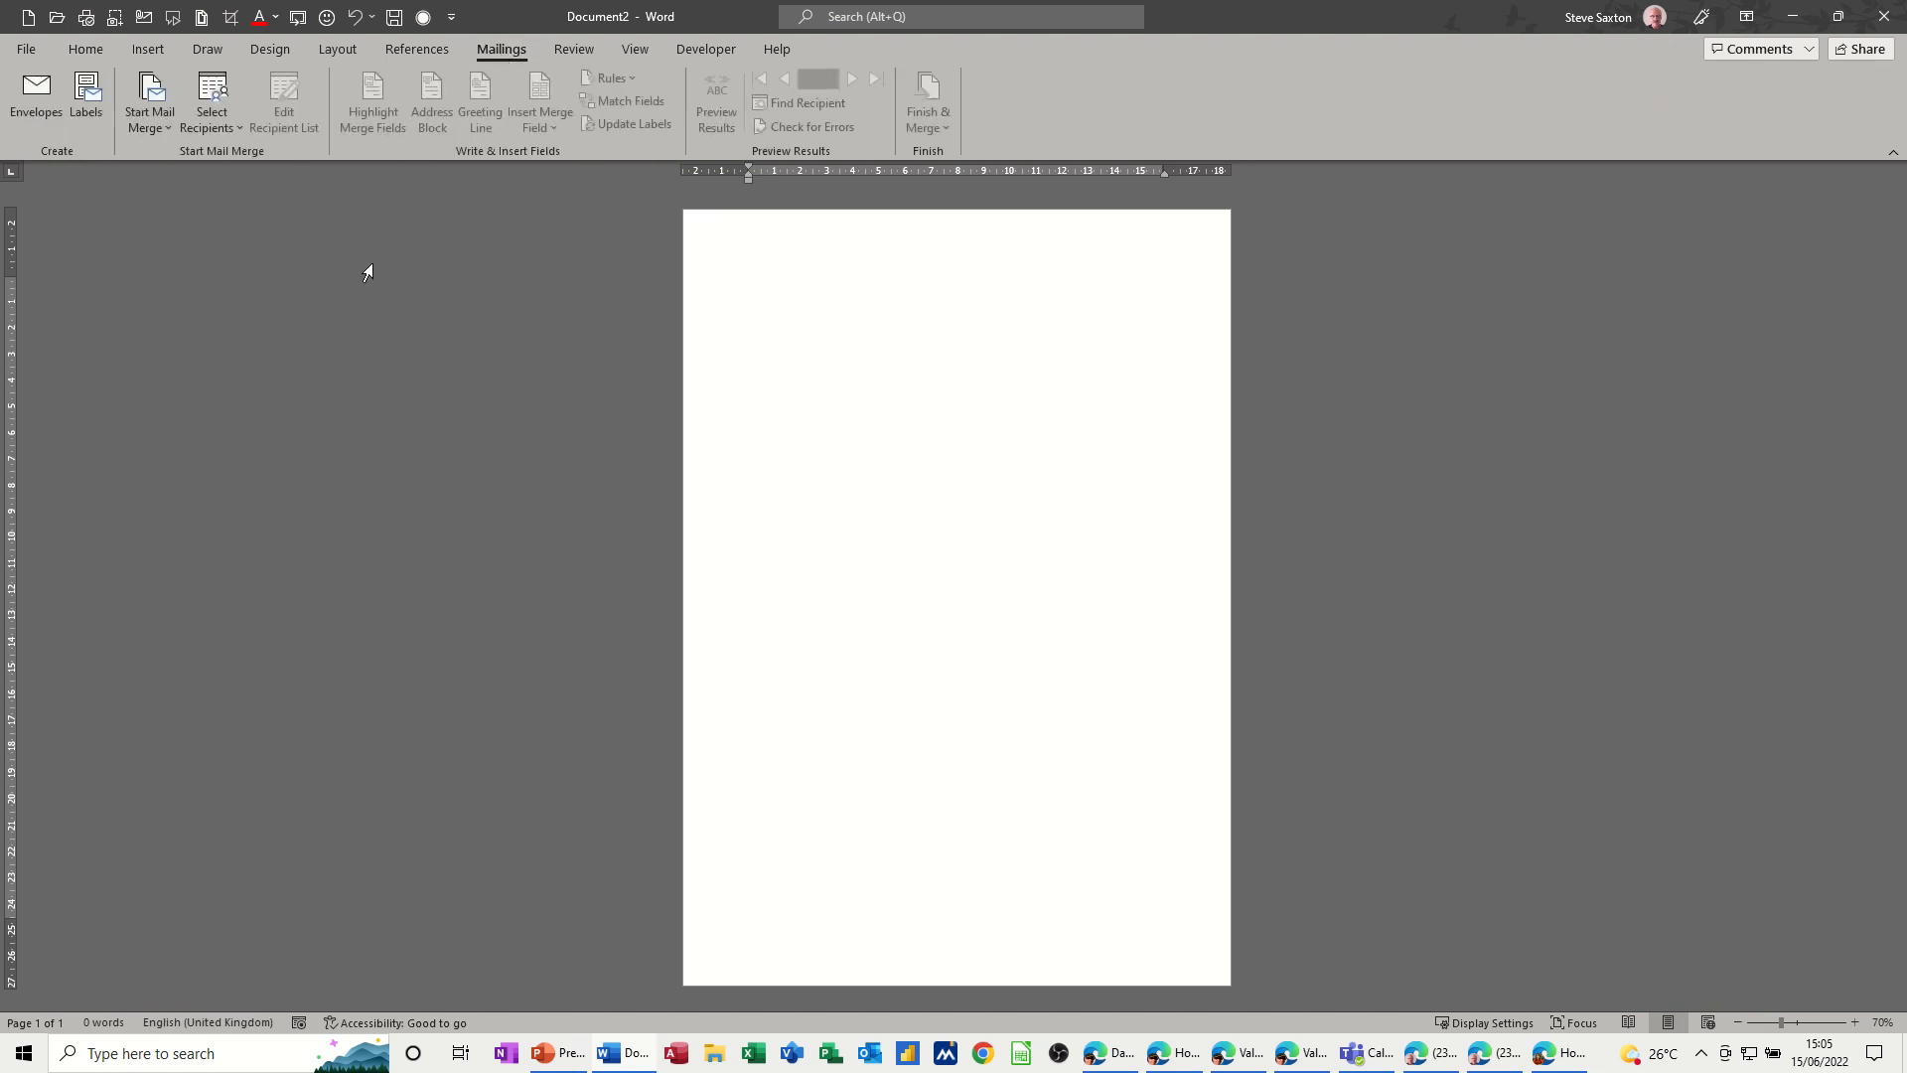
click(159, 127)
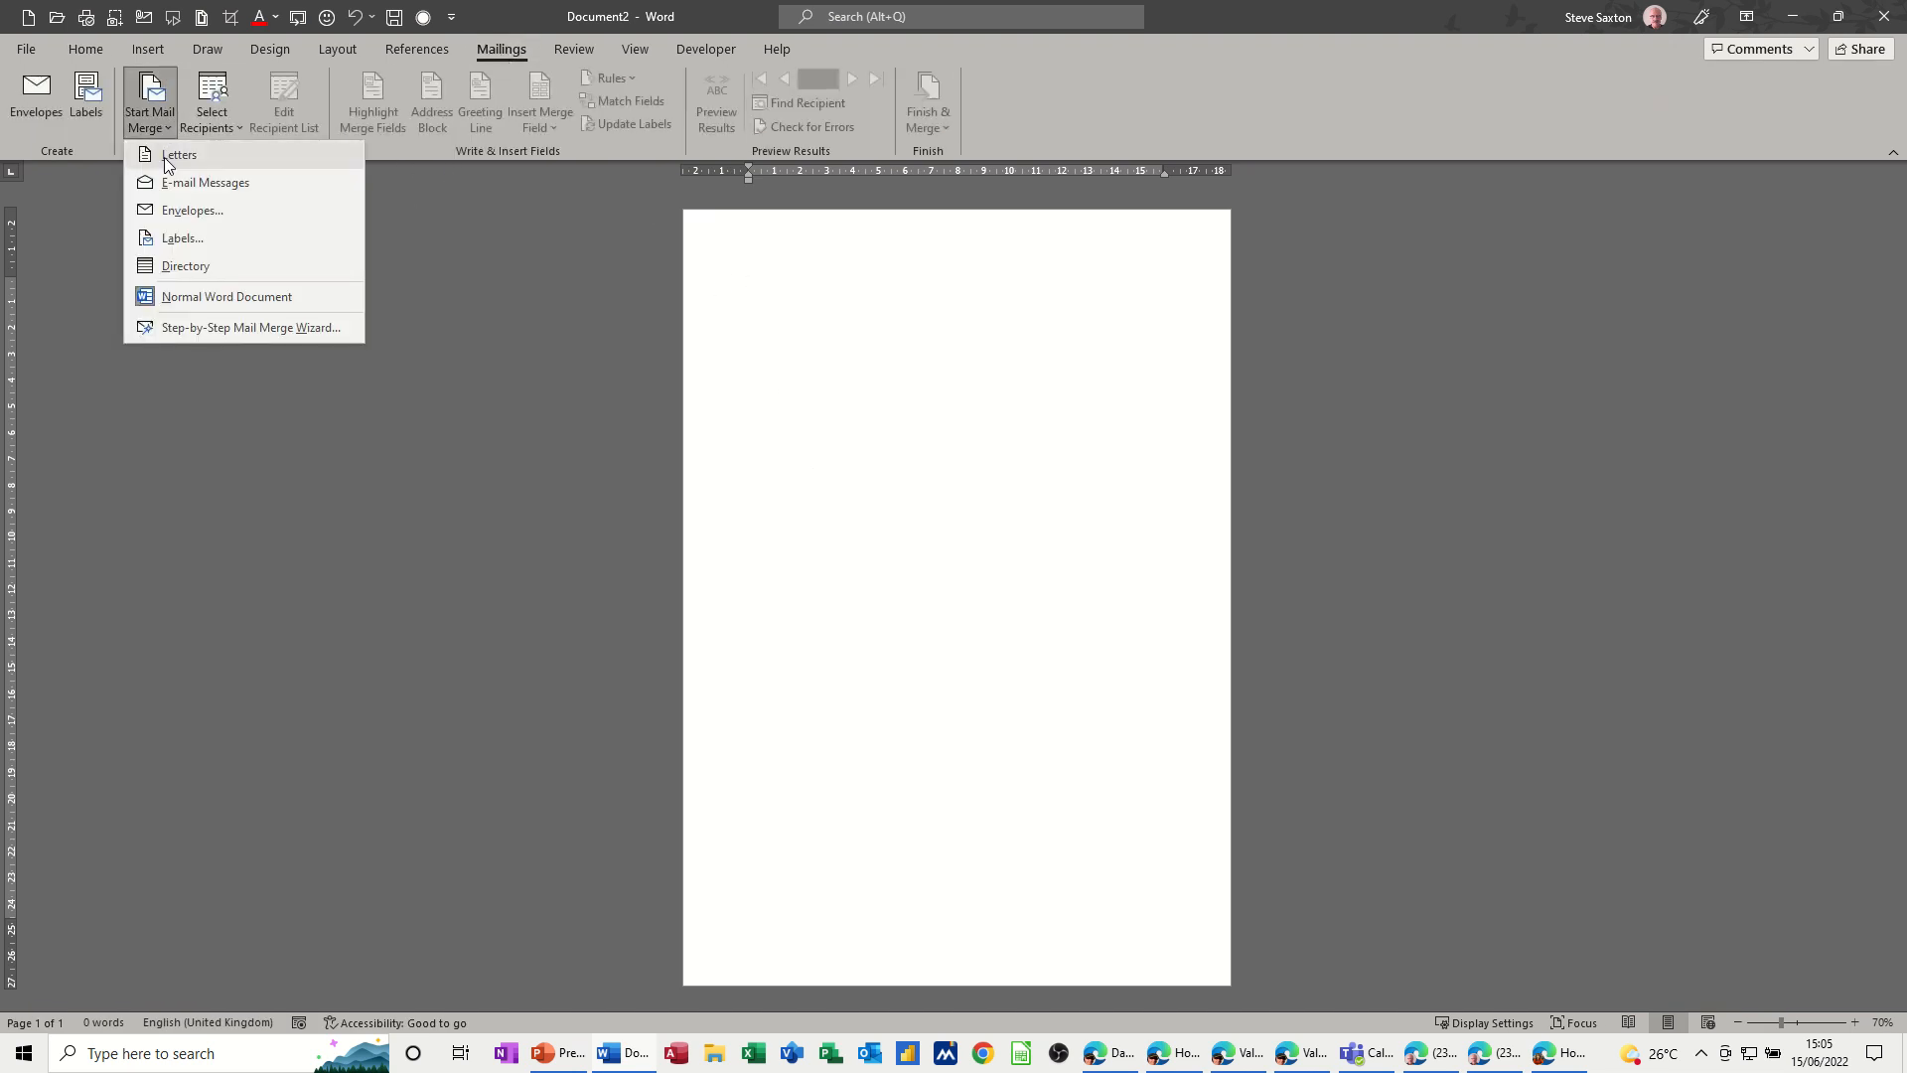
click(167, 157)
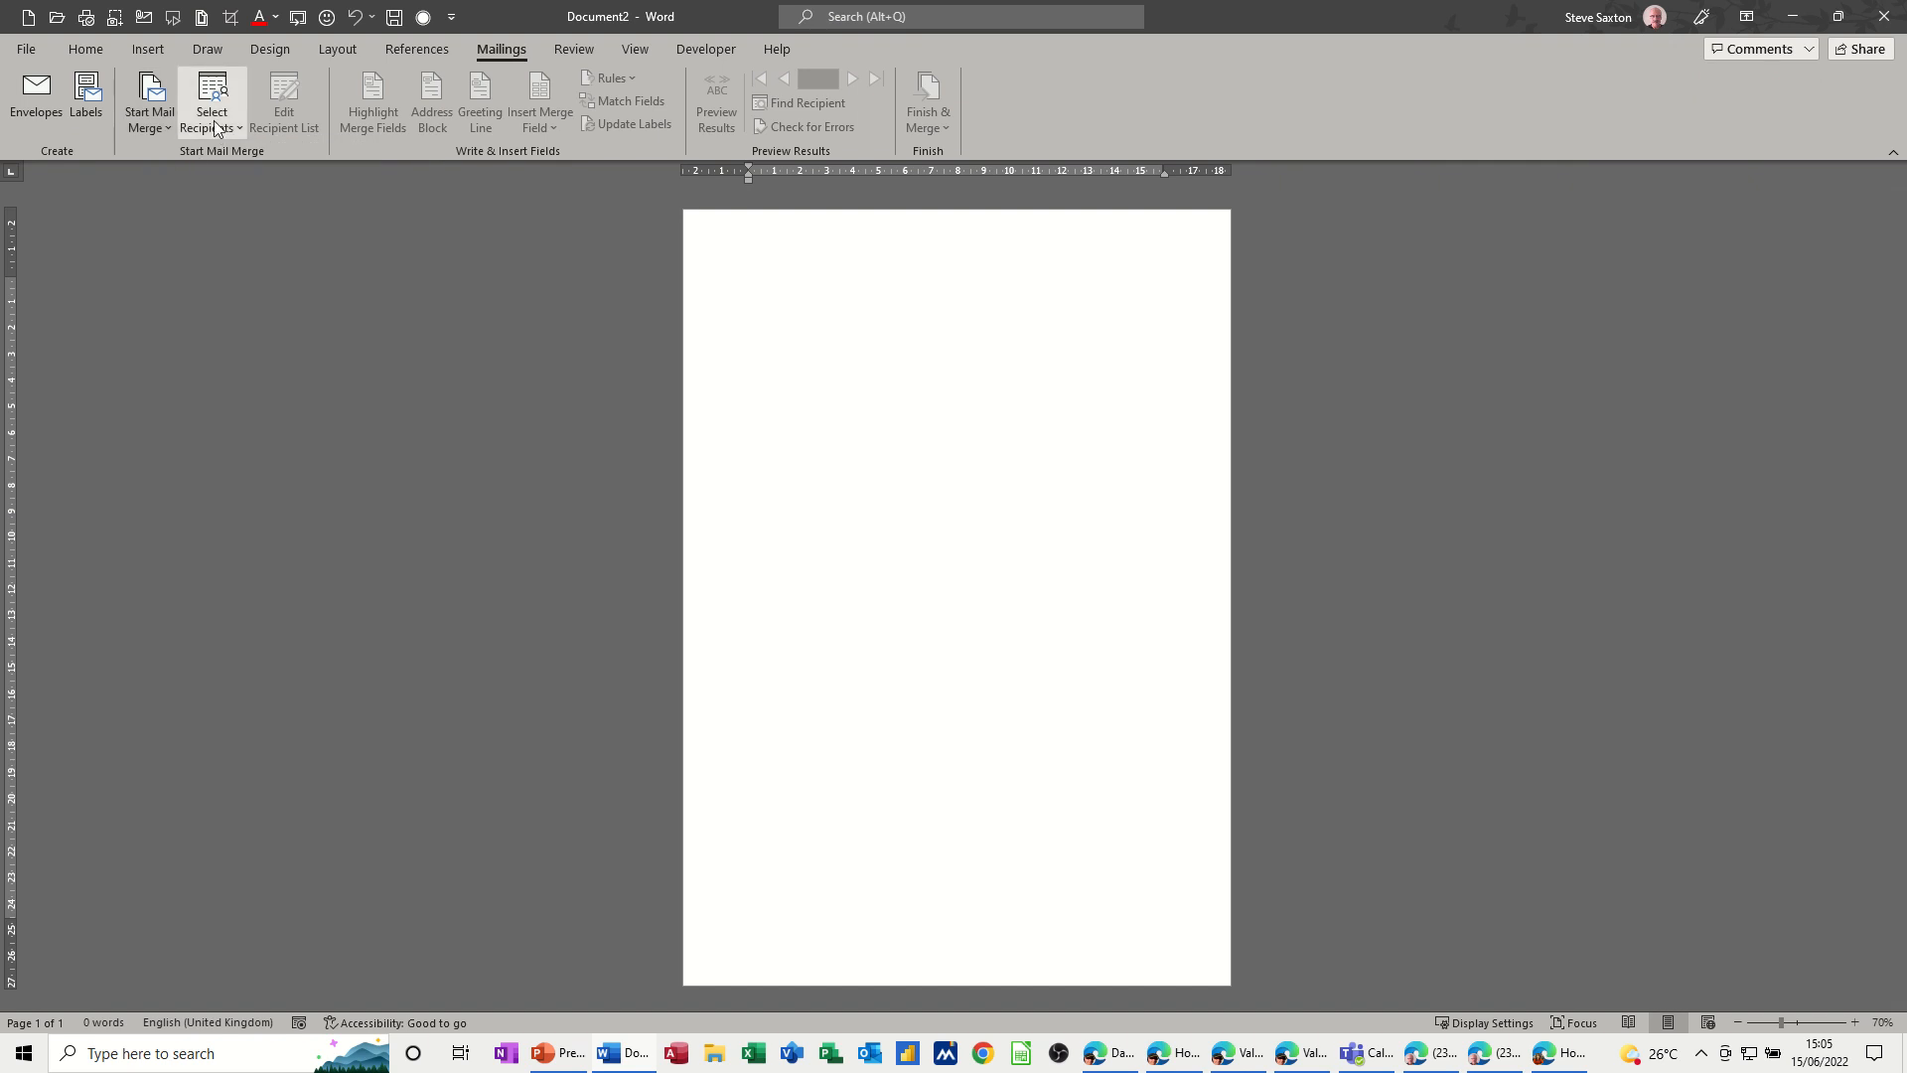
click(216, 123)
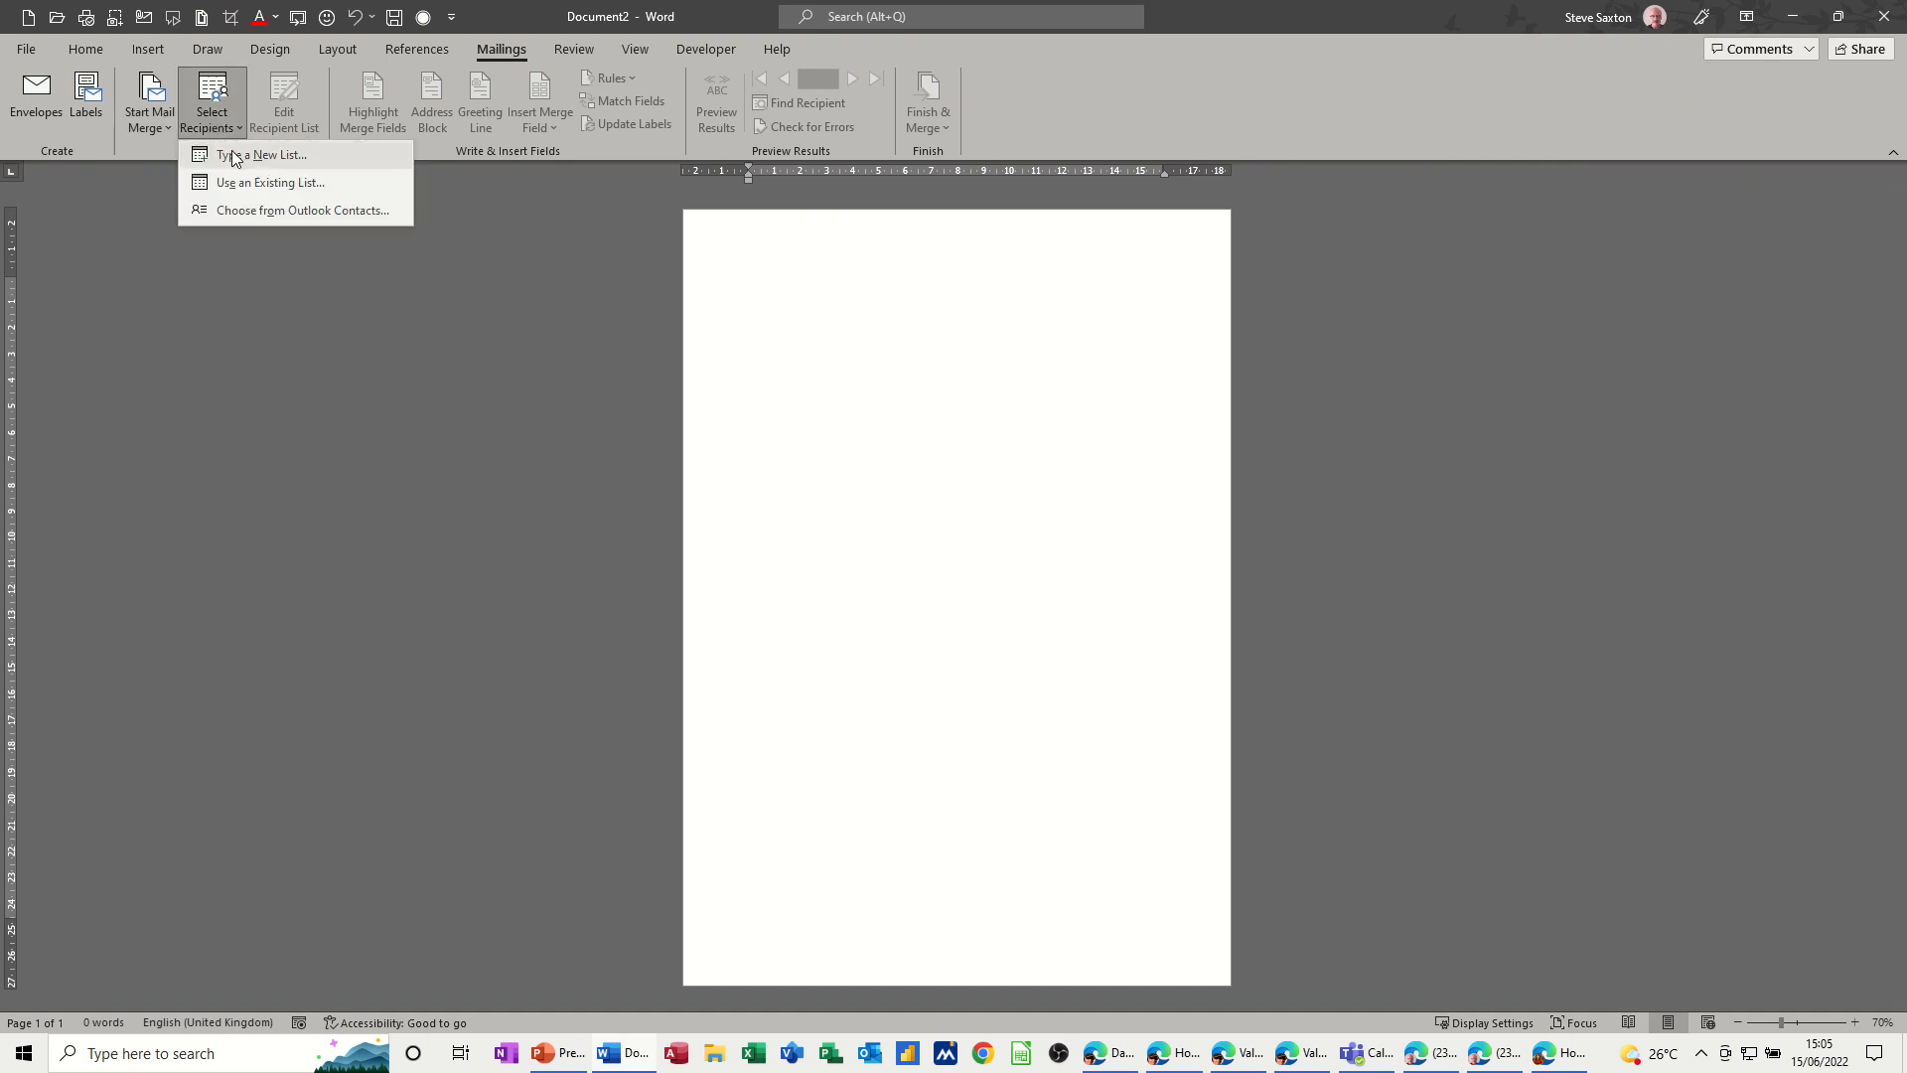
Step: Use TblAddressDetails in Examples > Access 2018 > CompanyRecords-Admin.accdb as the existing recipient list
click(243, 188)
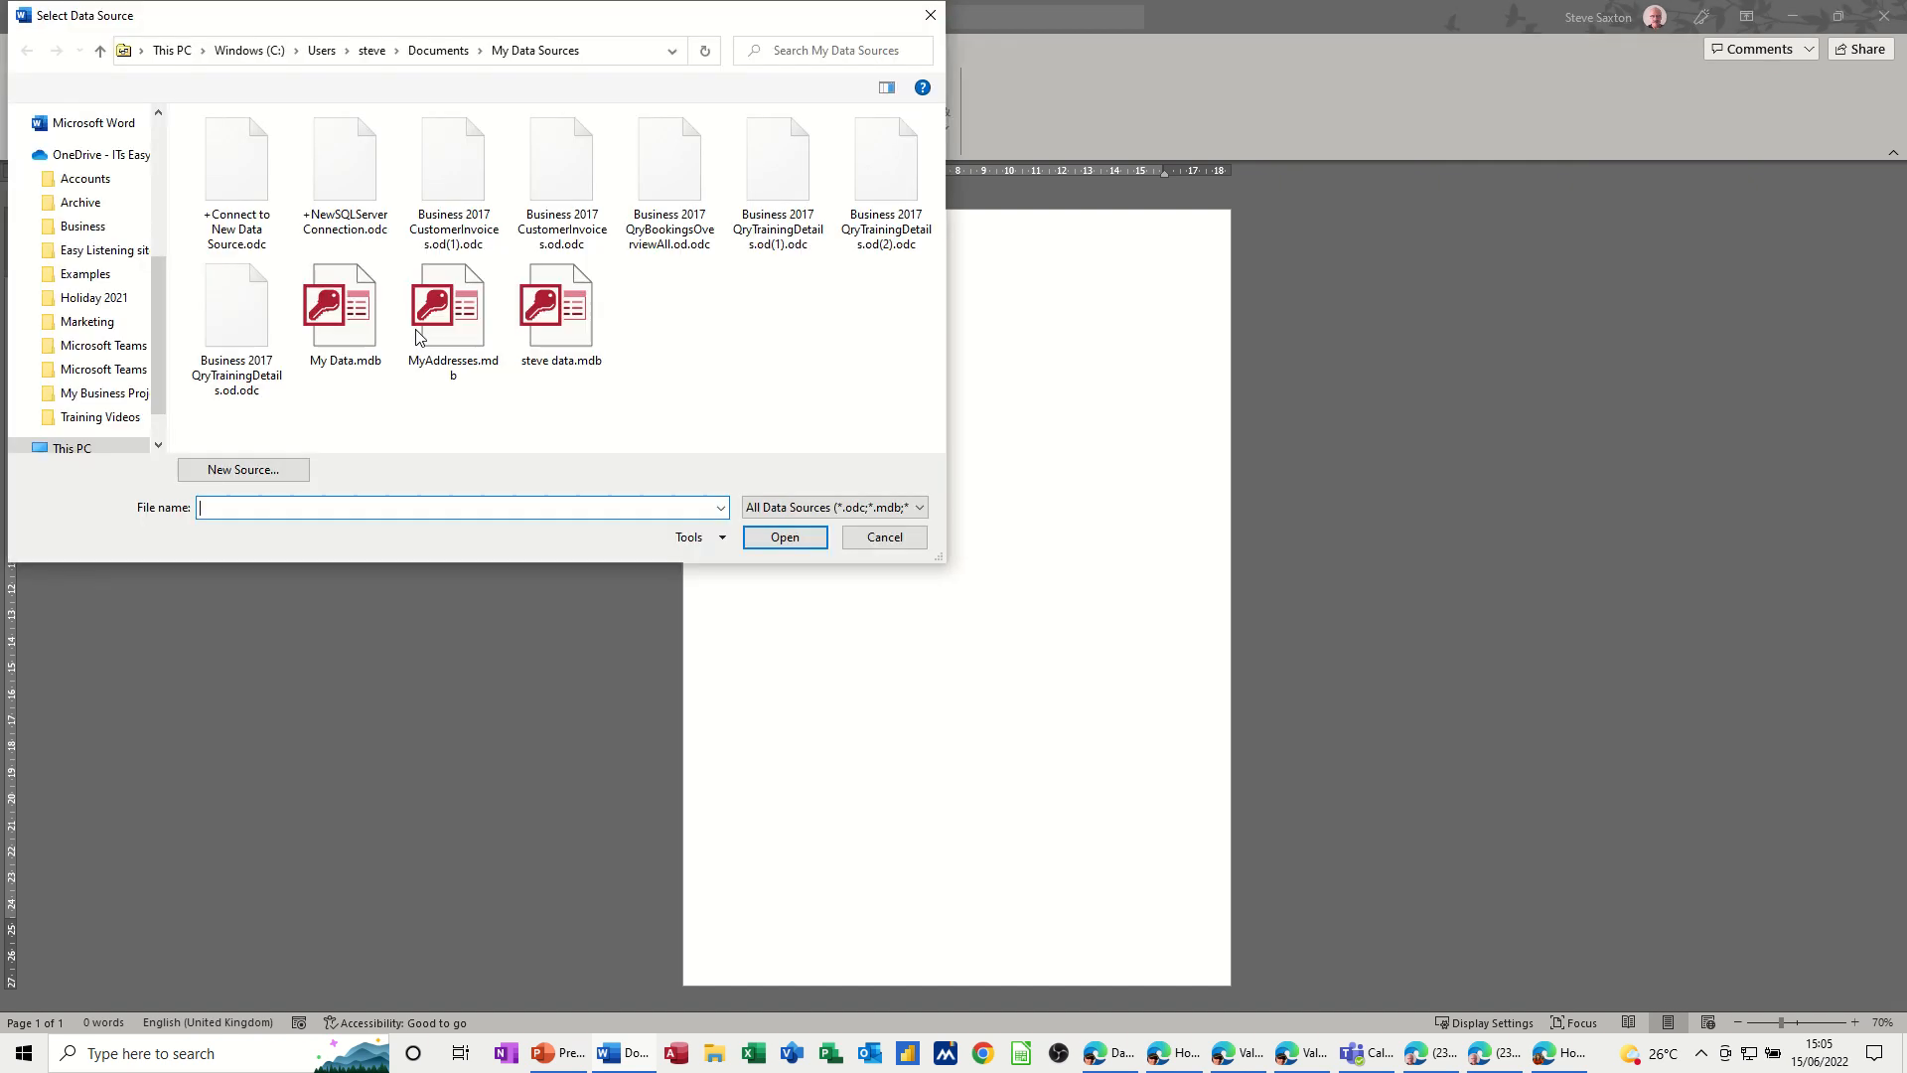
scroll(112, 234, up, 3)
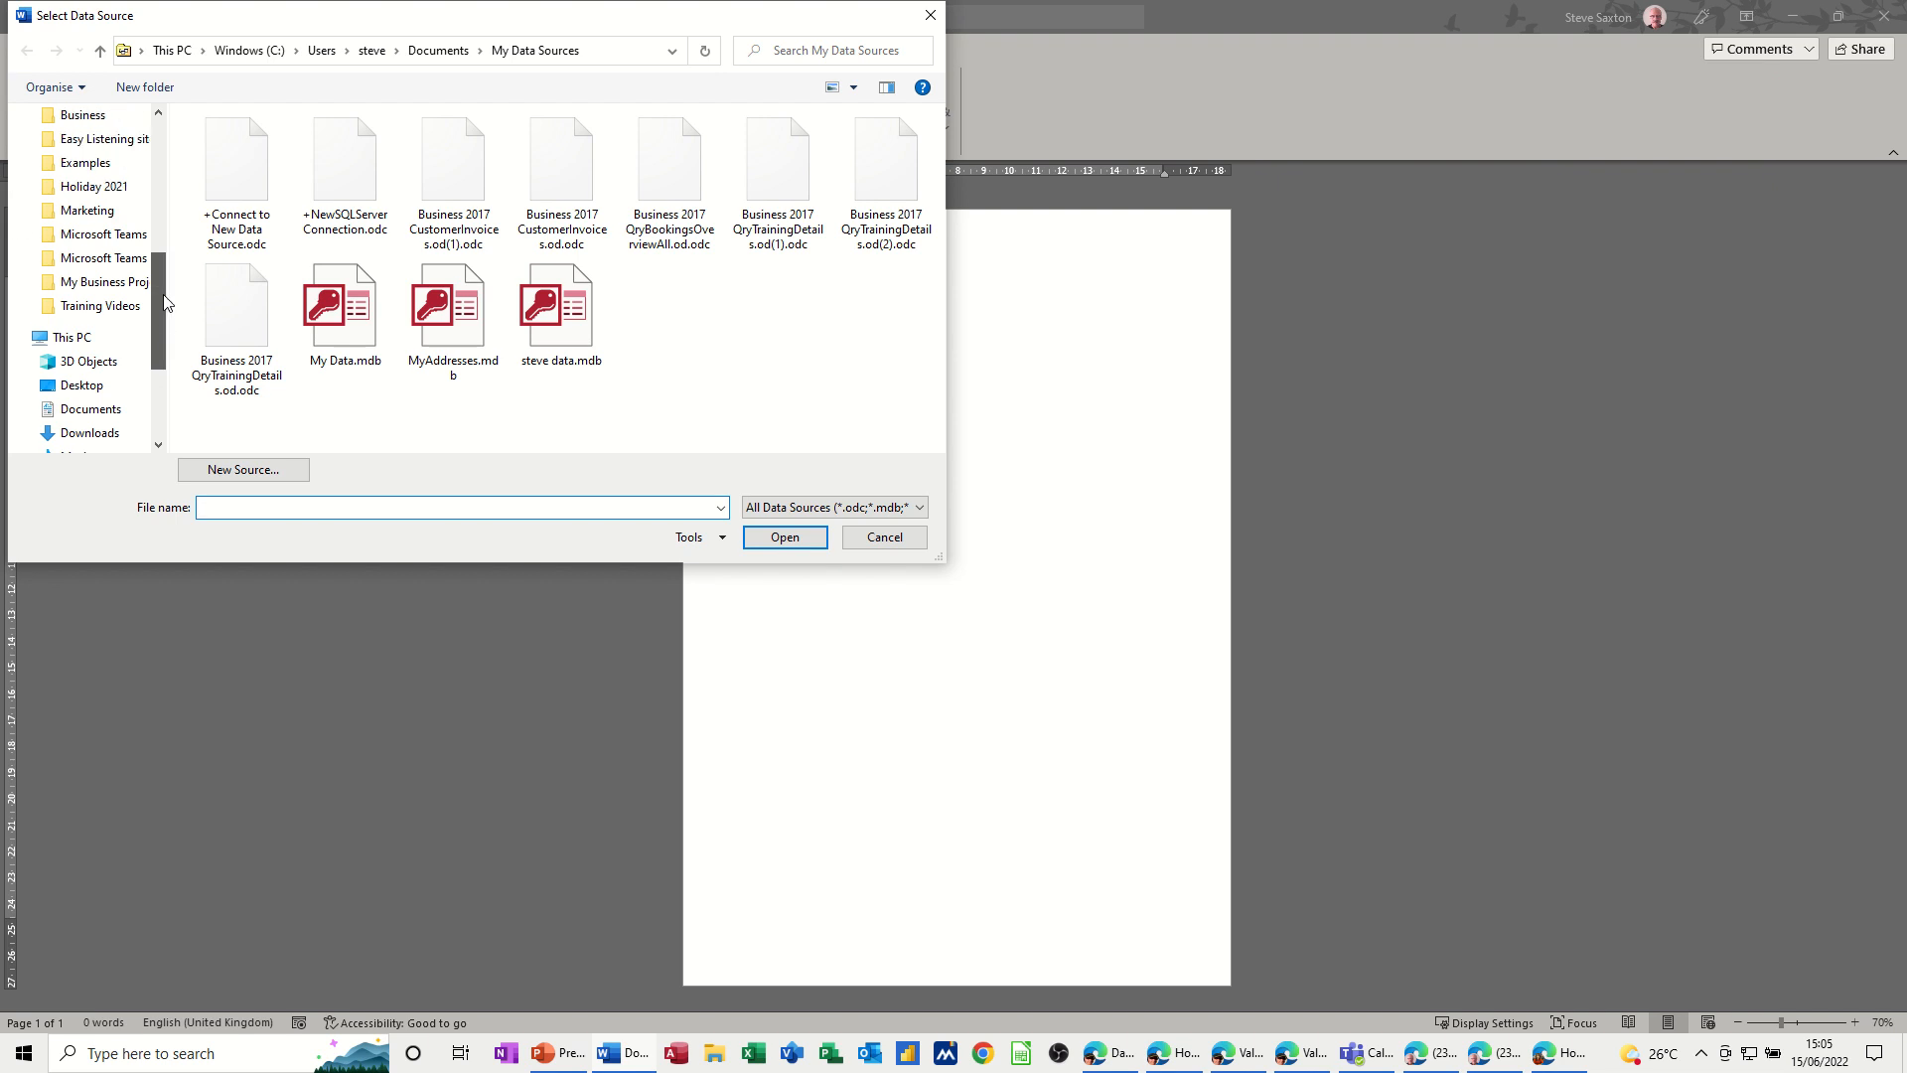
click(105, 243)
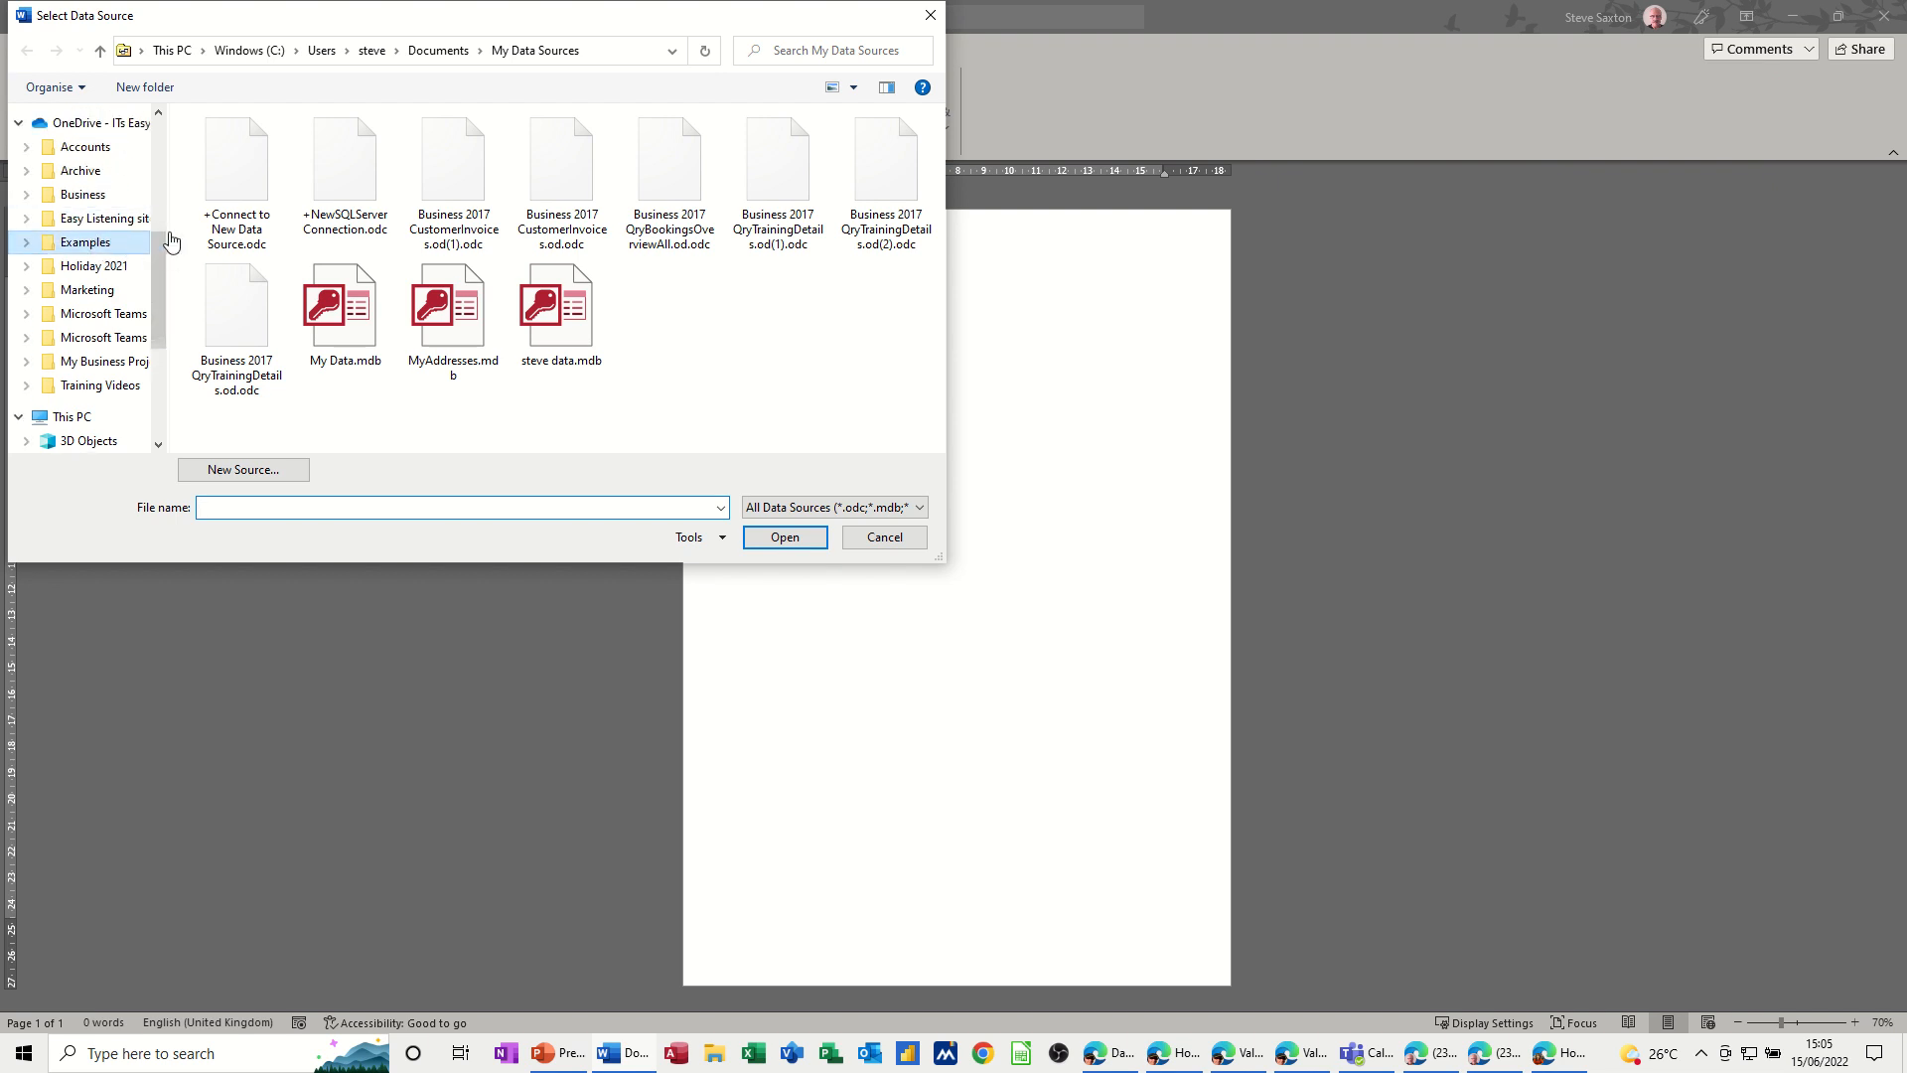
double_click(219, 149)
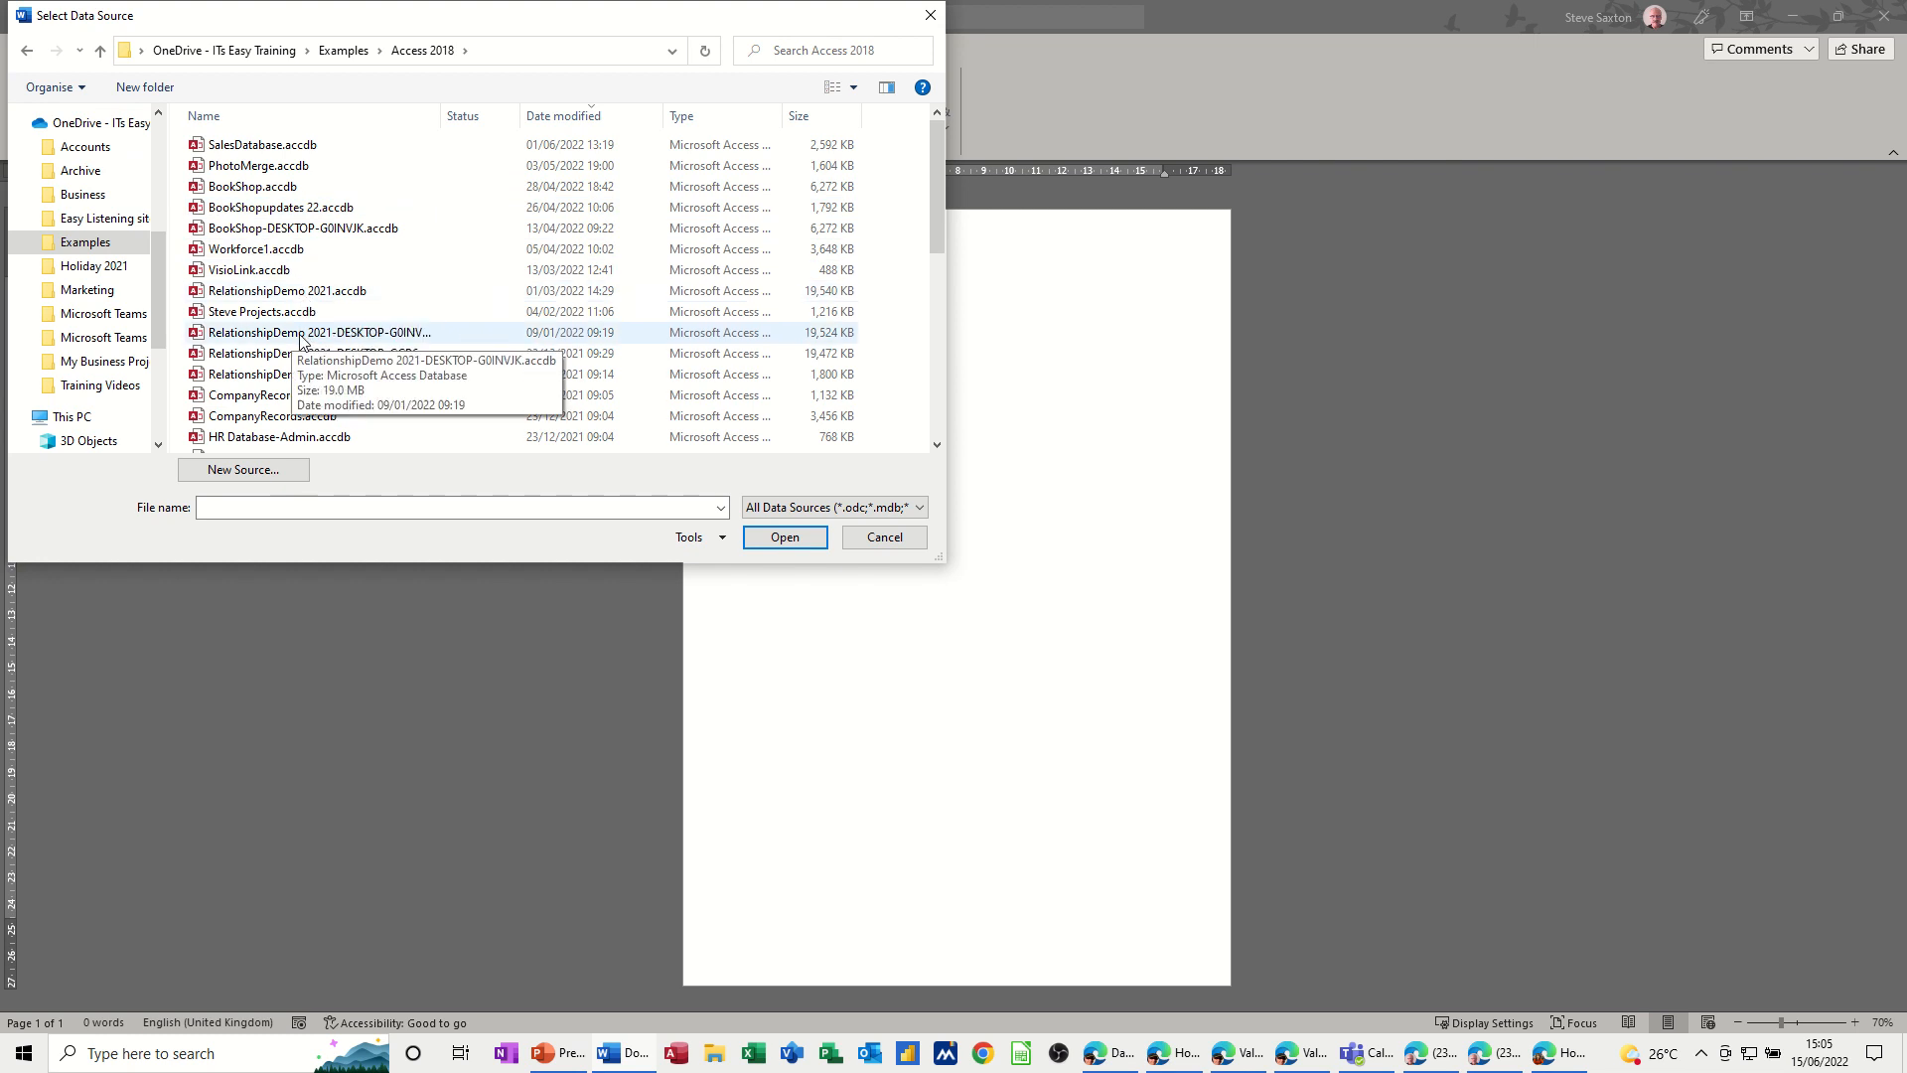
double_click(239, 397)
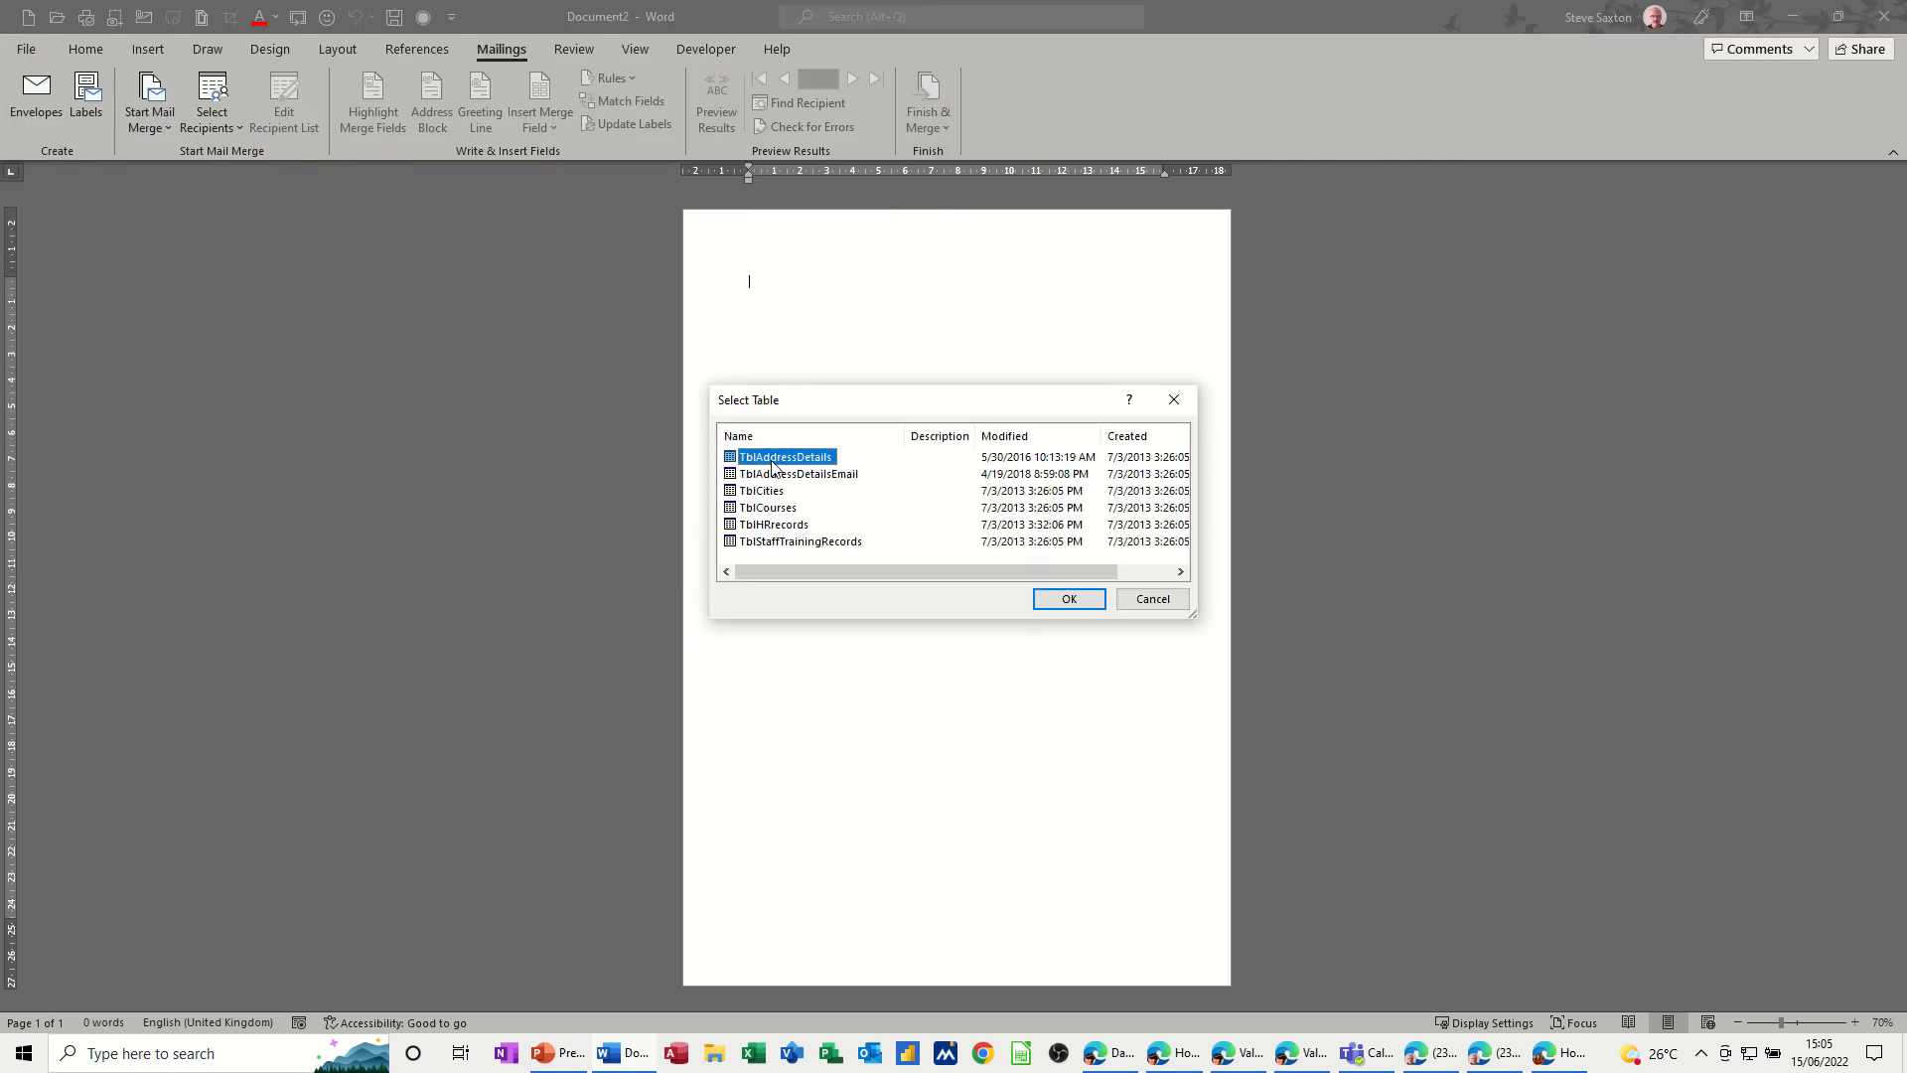
double_click(773, 461)
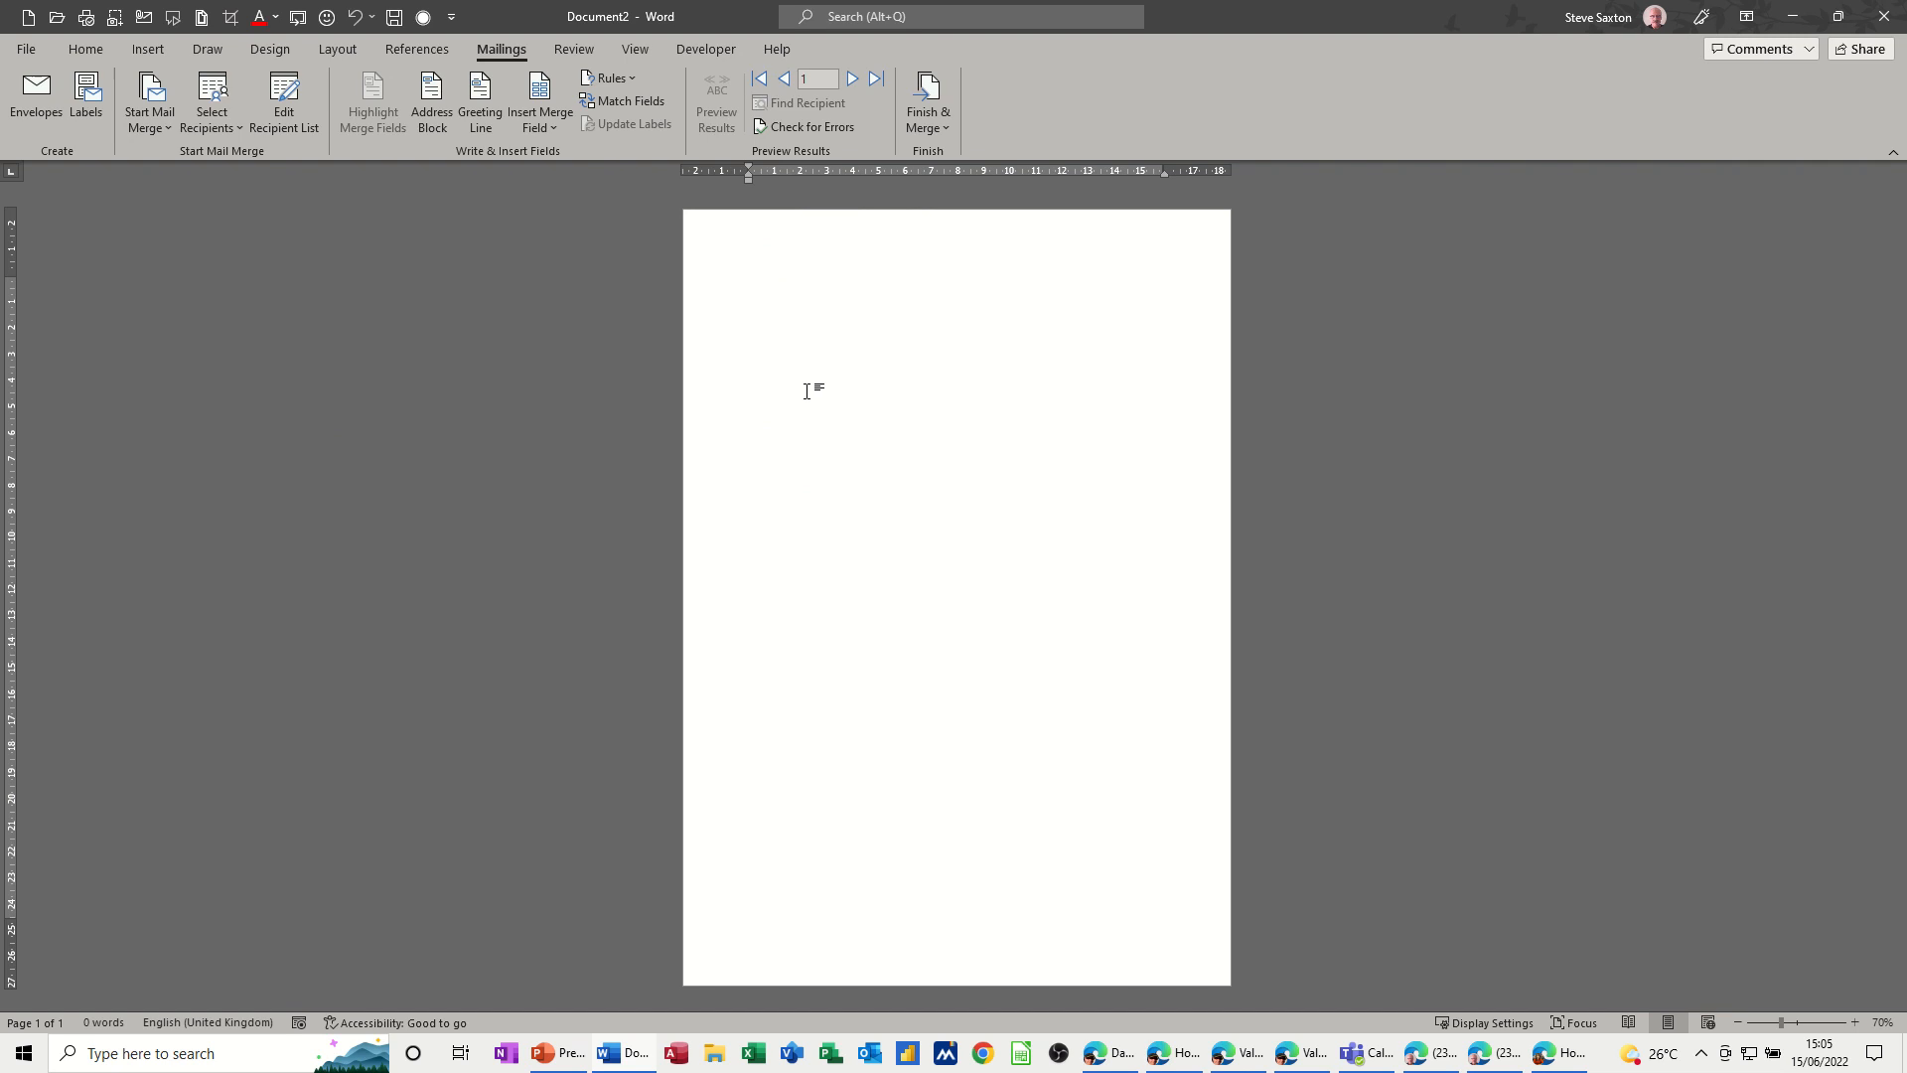
Step: Review the merge recipient list and accept it
click(283, 99)
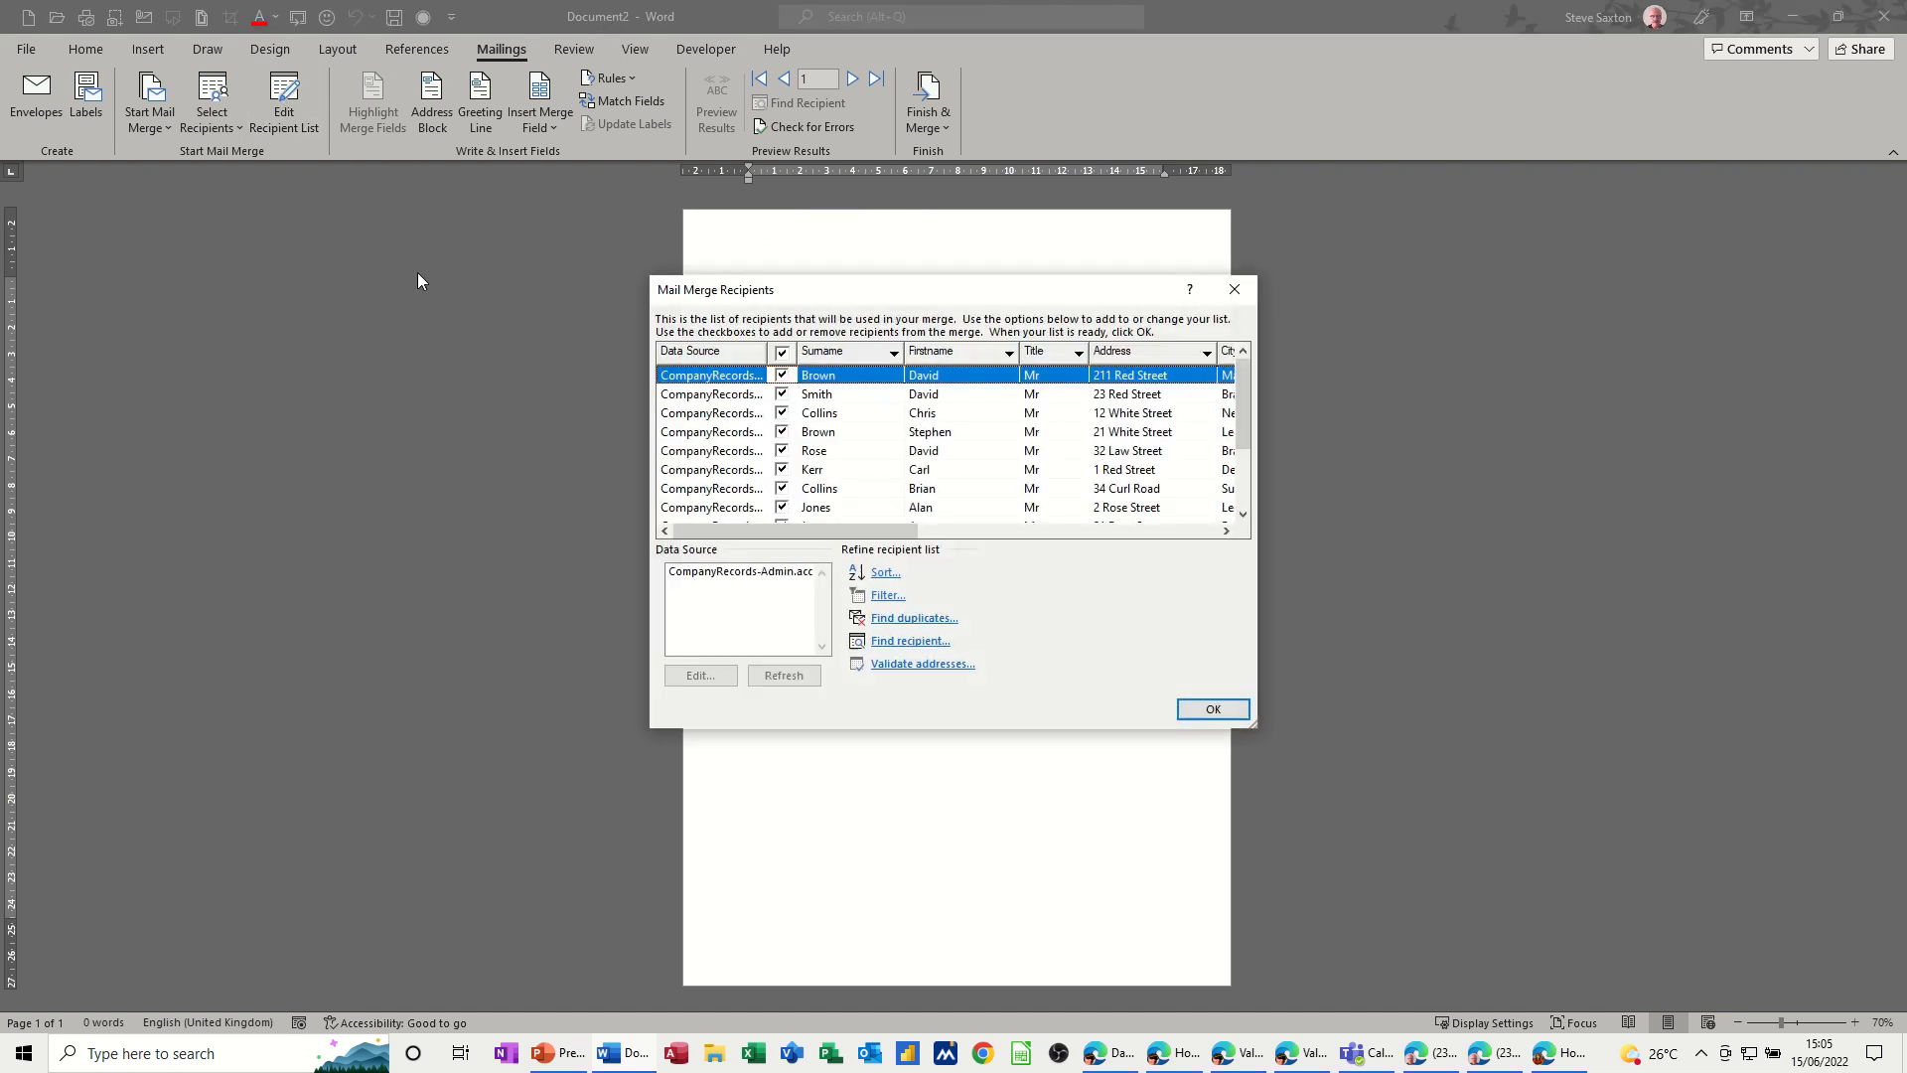
scroll(856, 425, down, 2)
scroll(862, 425, up, 2)
click(1212, 709)
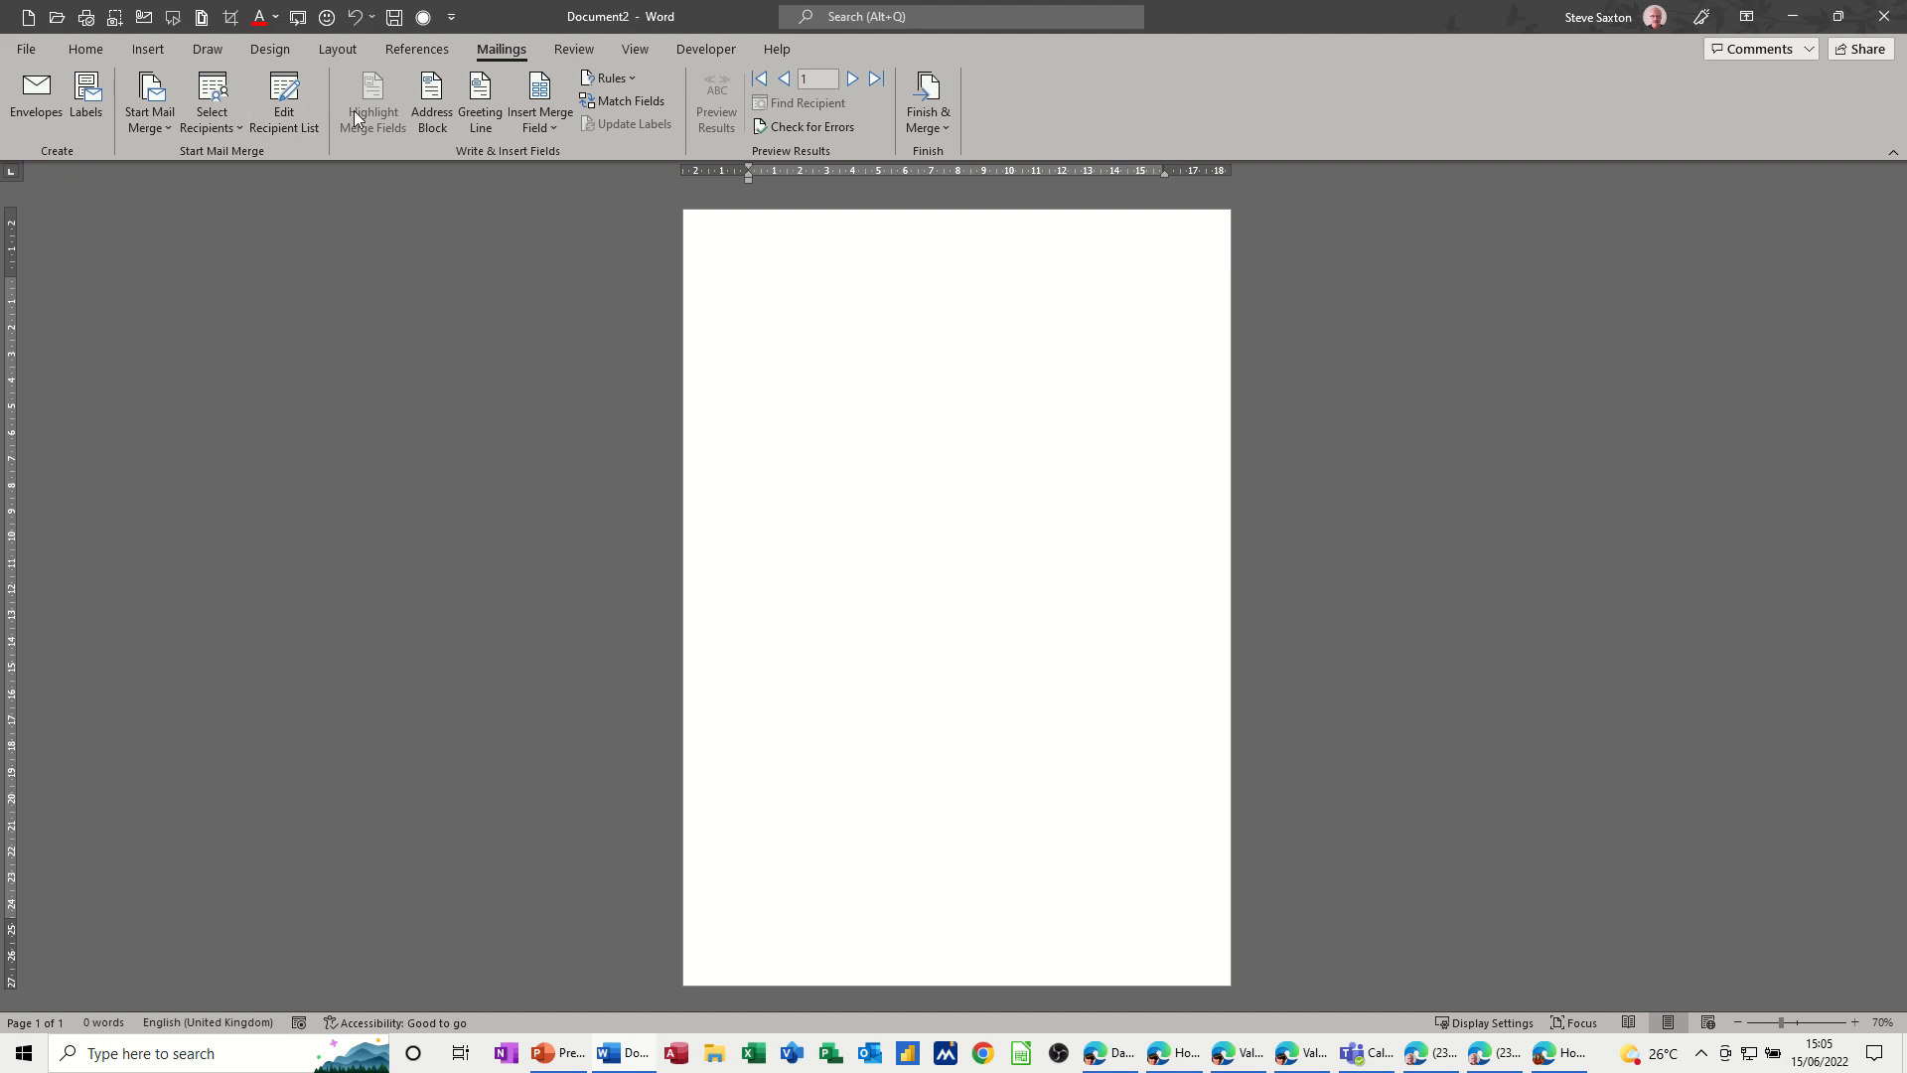
Step: Insert an Address Block, then a Greeting Line on a new line, both with default settings
click(432, 100)
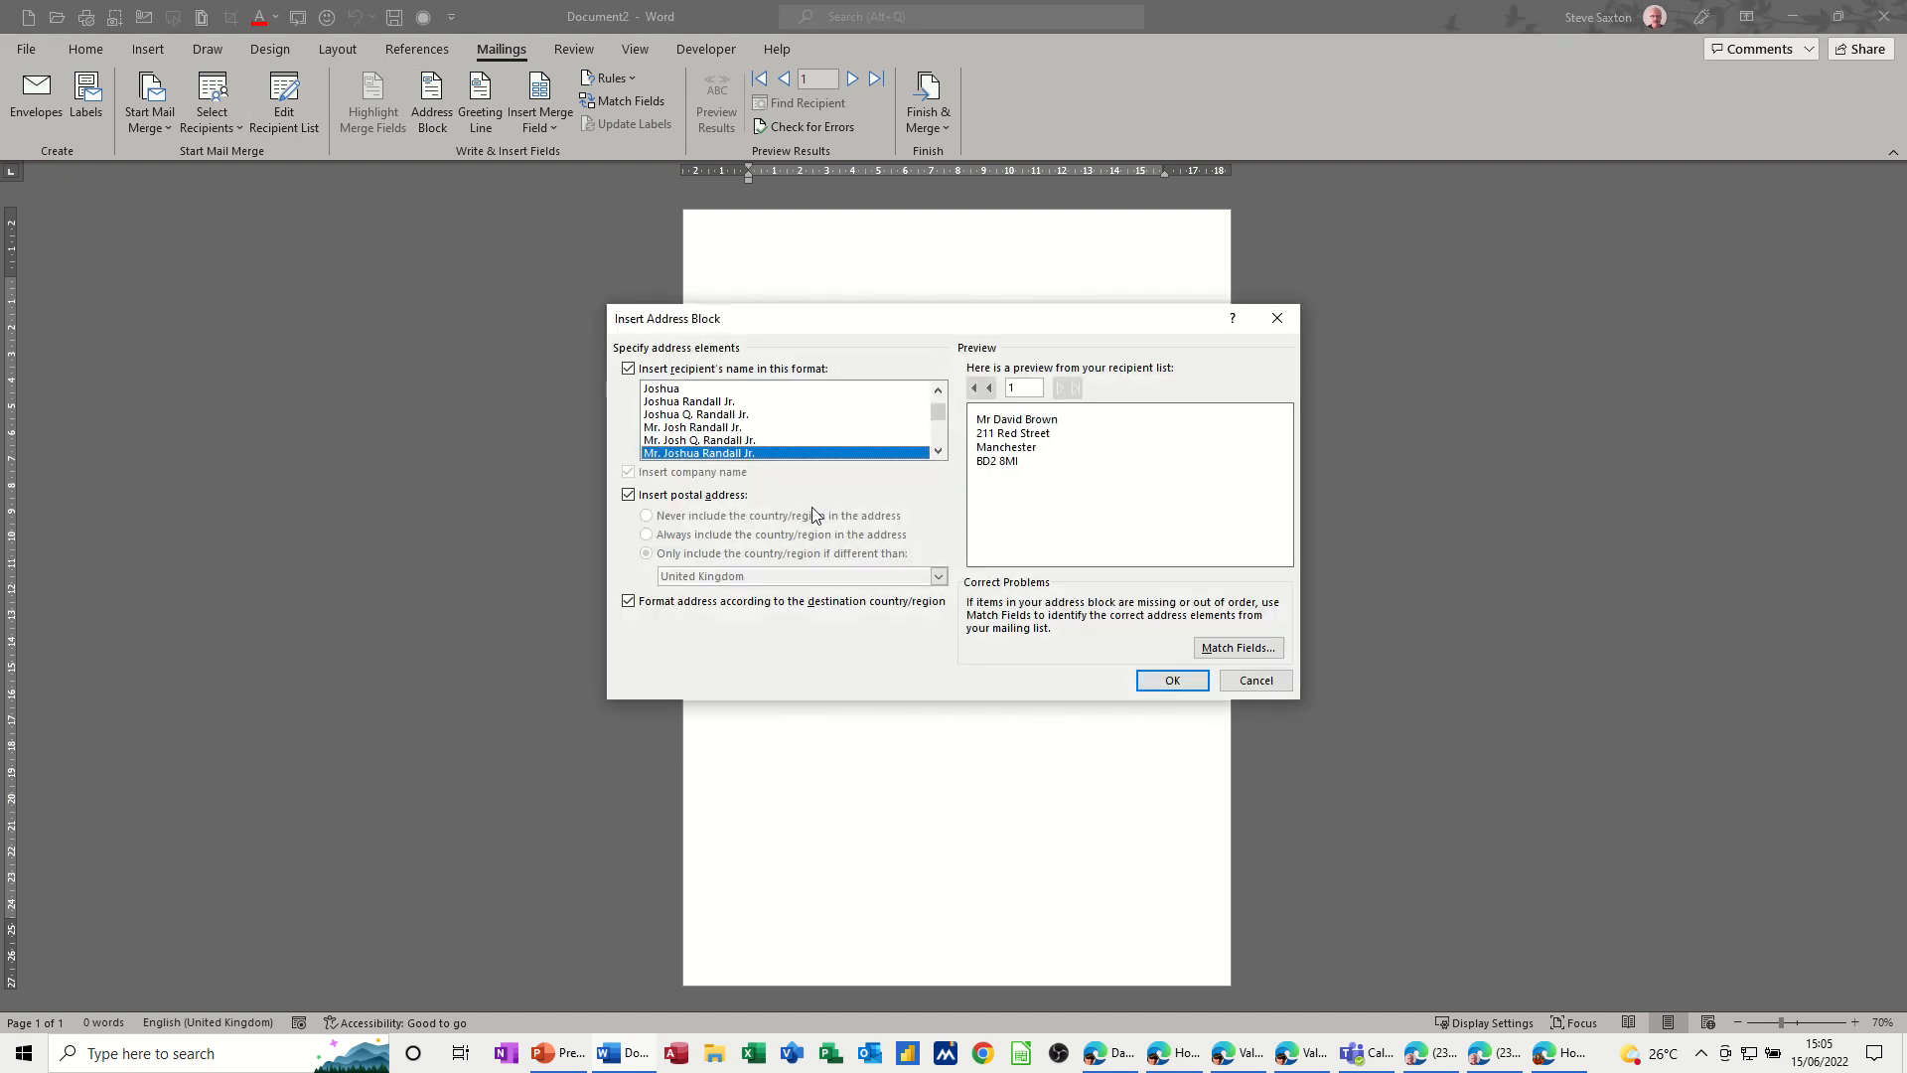
click(1160, 681)
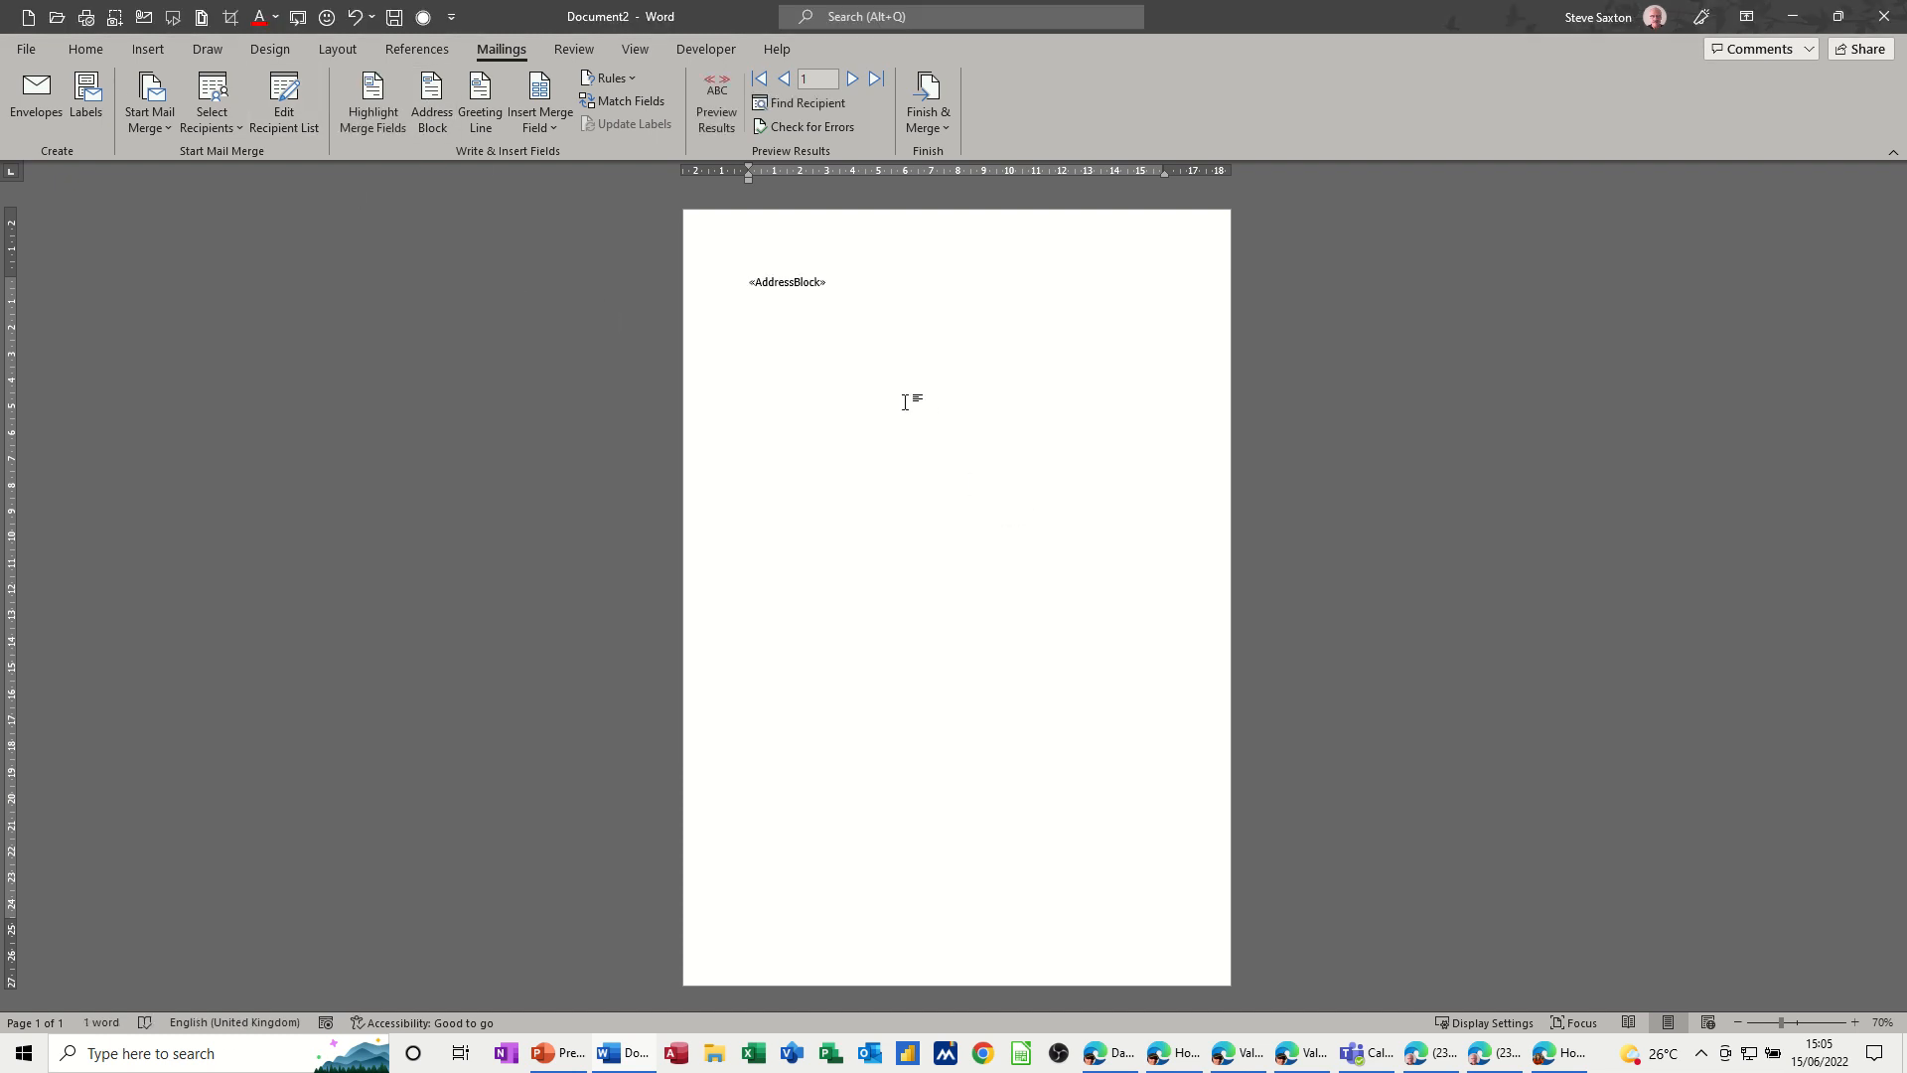
key(Return)
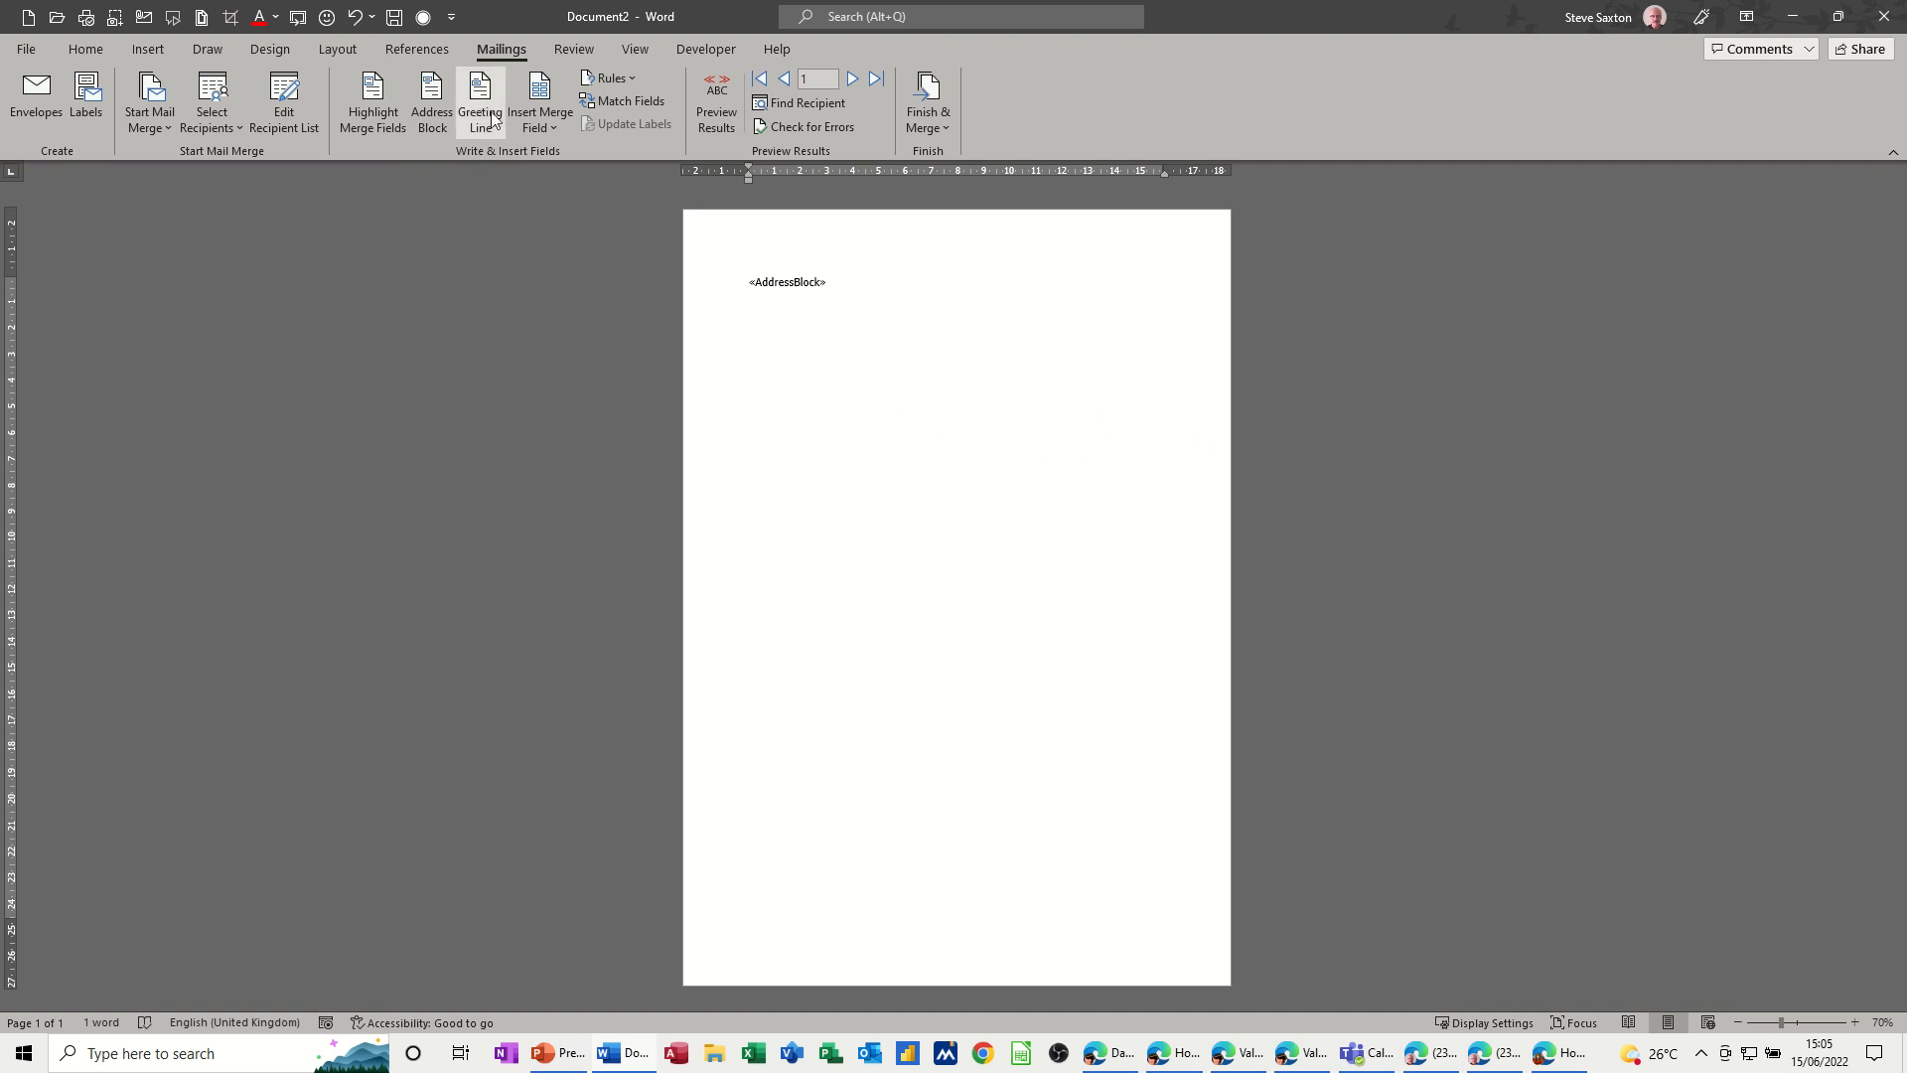
click(480, 100)
click(1033, 645)
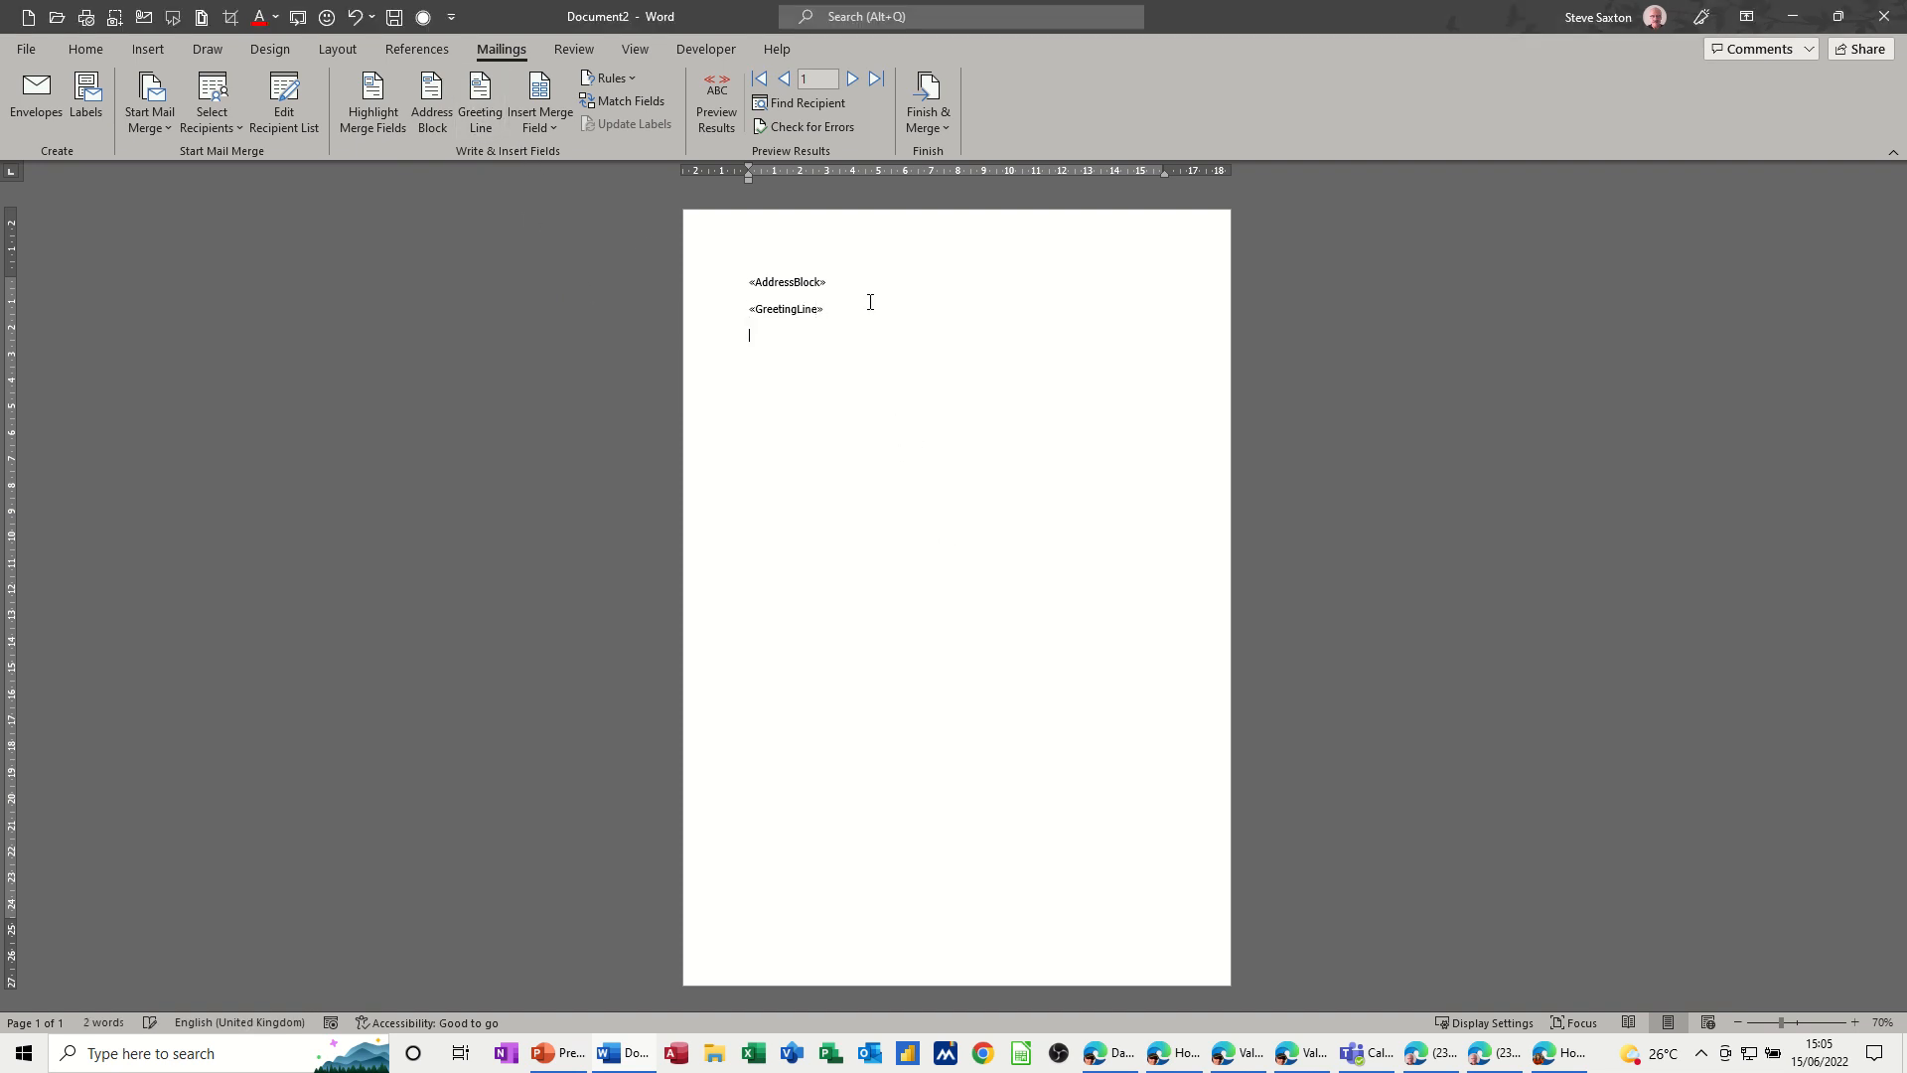
Step: Preview the letter with recipient data, step forward to record 6, and reopen the recipient list
click(716, 104)
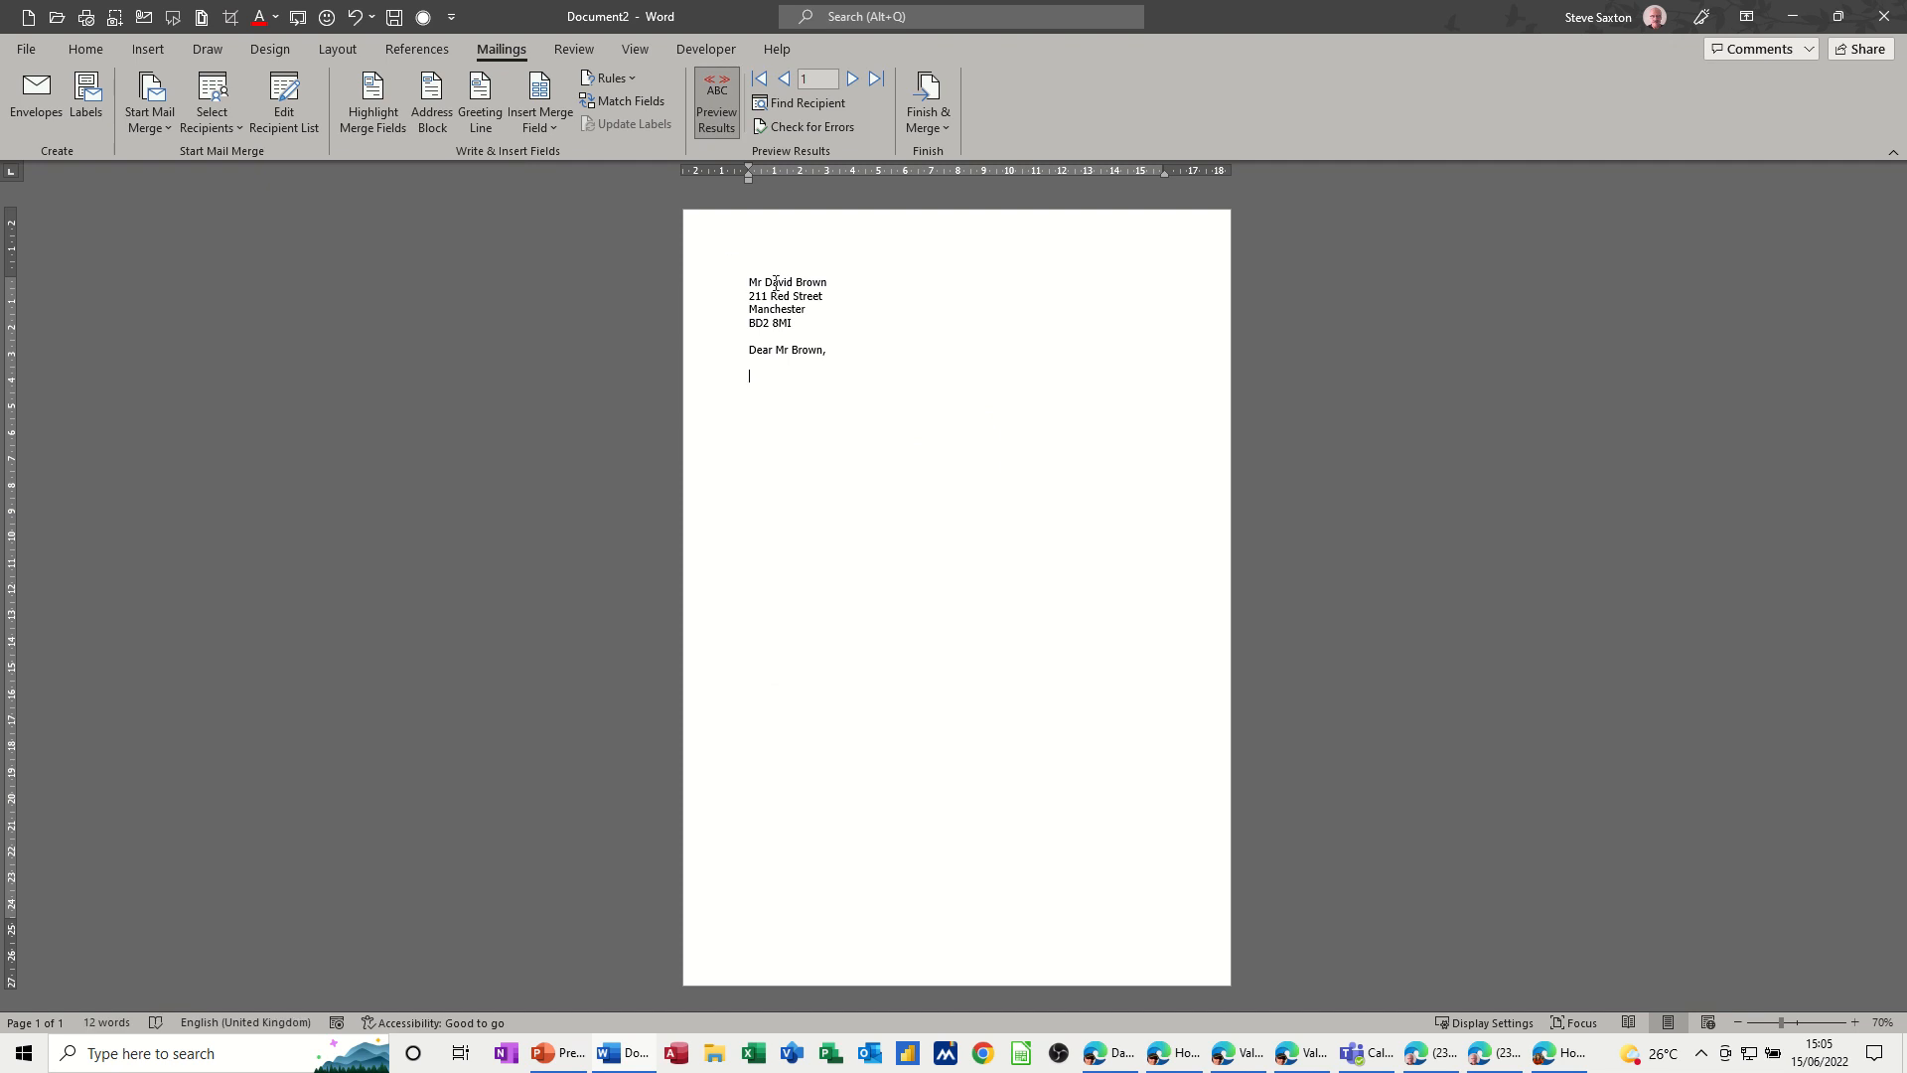
click(852, 80)
click(853, 79)
click(852, 79)
click(852, 80)
click(853, 79)
click(285, 104)
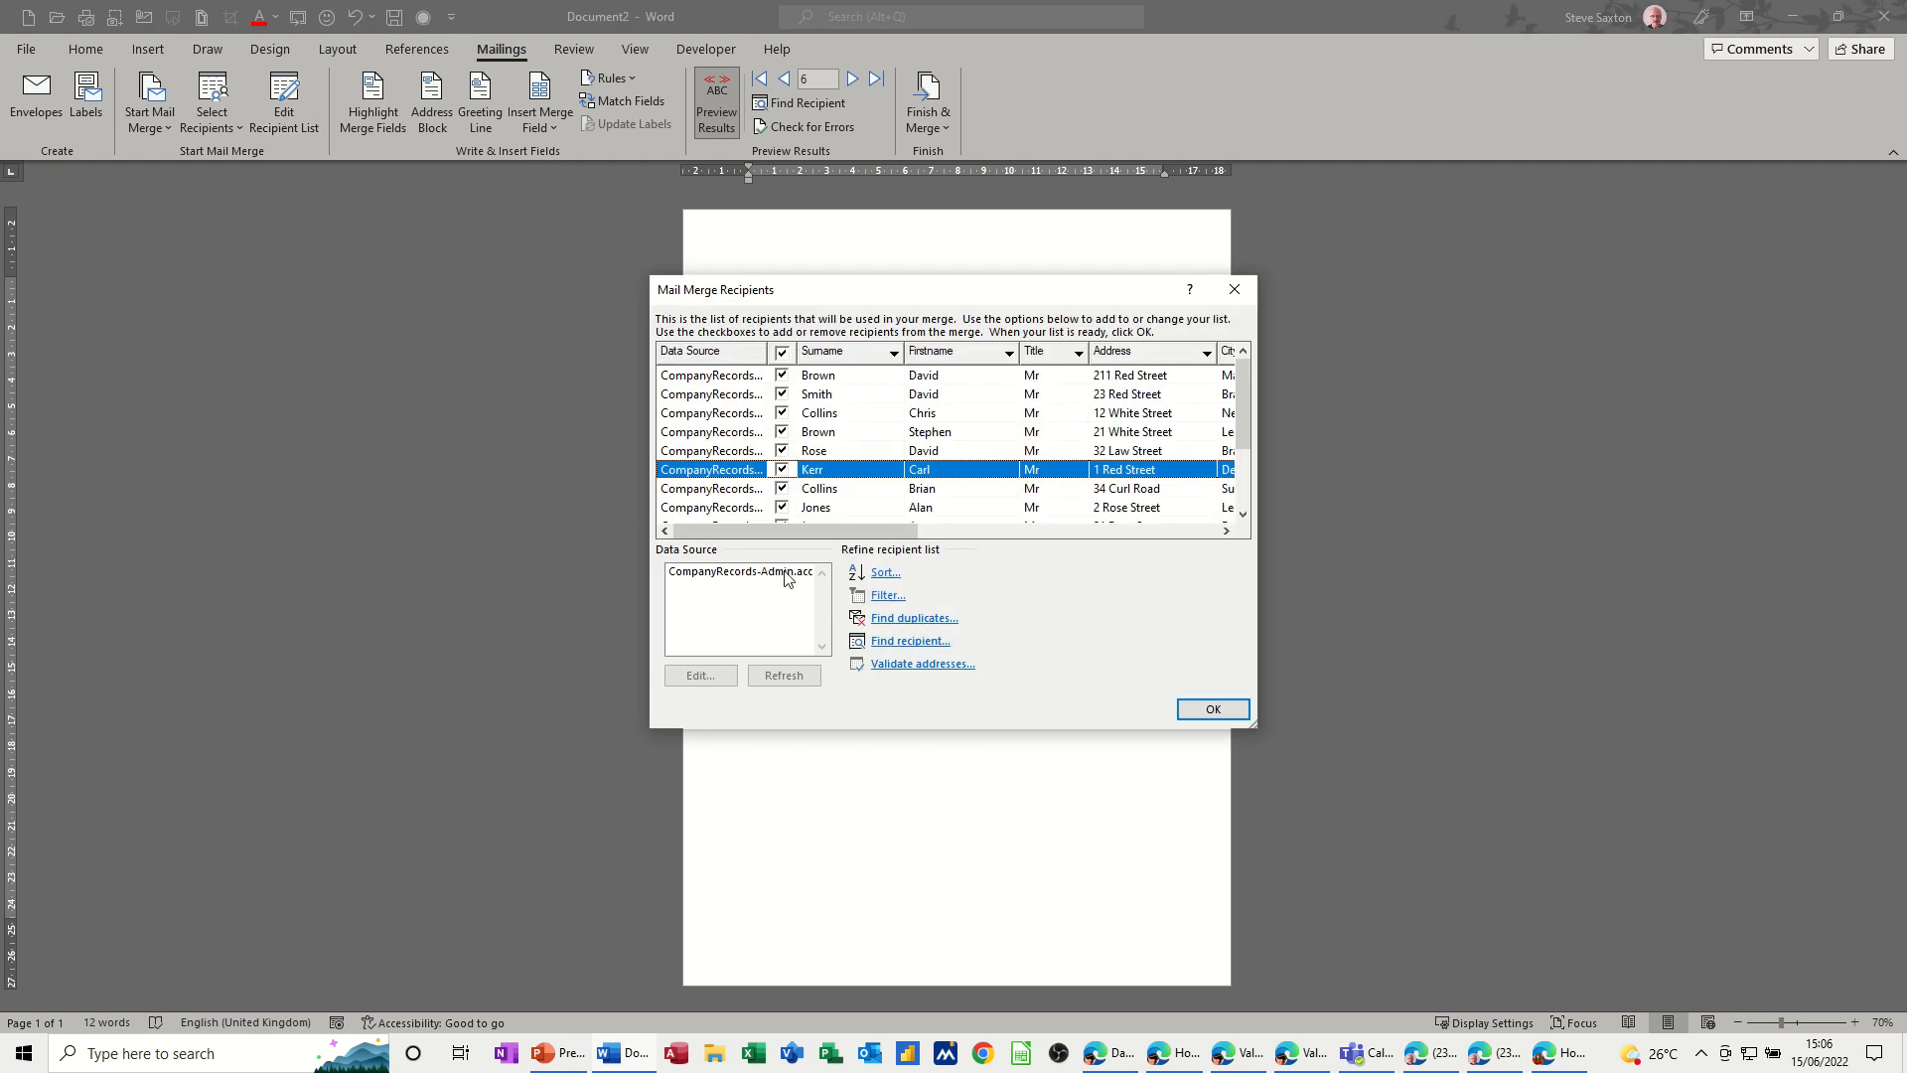
Step: Filter the merge recipients to City equal to Leeds, leaving three records
click(881, 597)
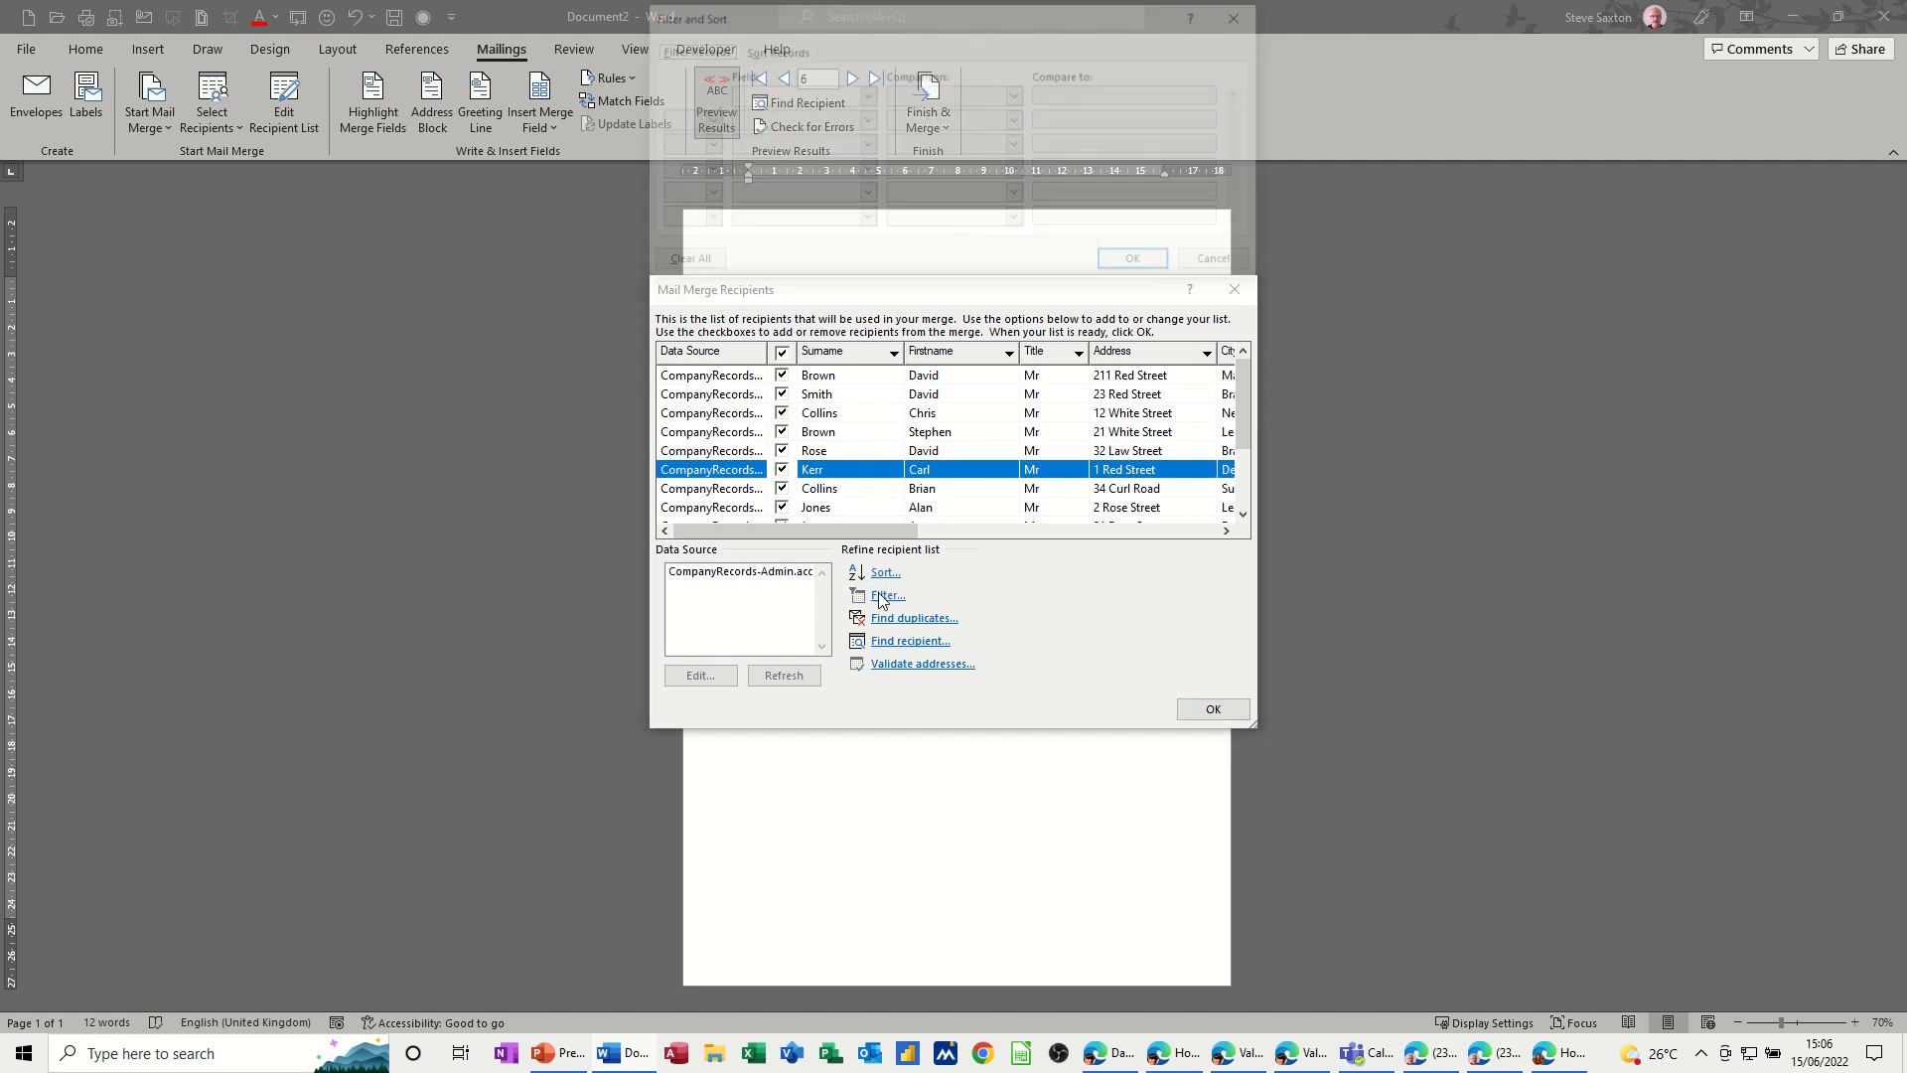
click(770, 51)
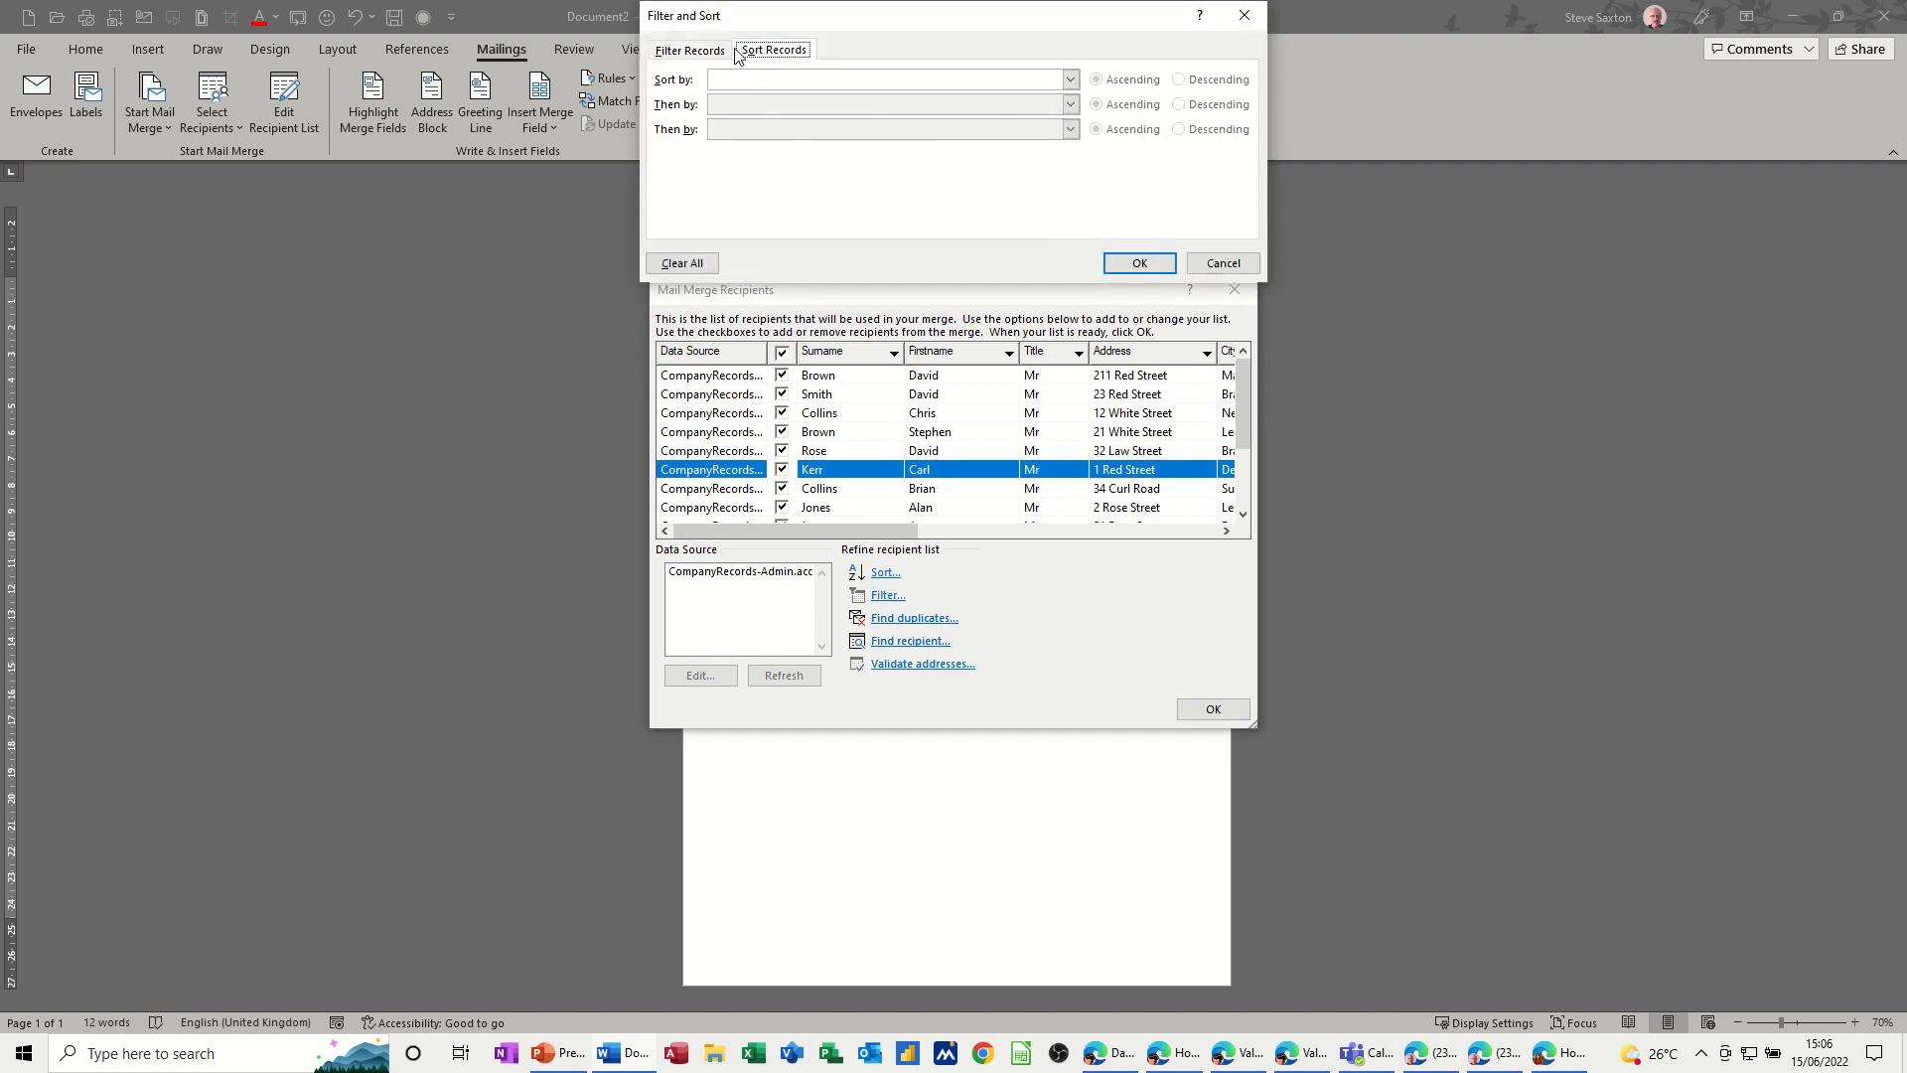
click(717, 51)
click(757, 50)
click(715, 51)
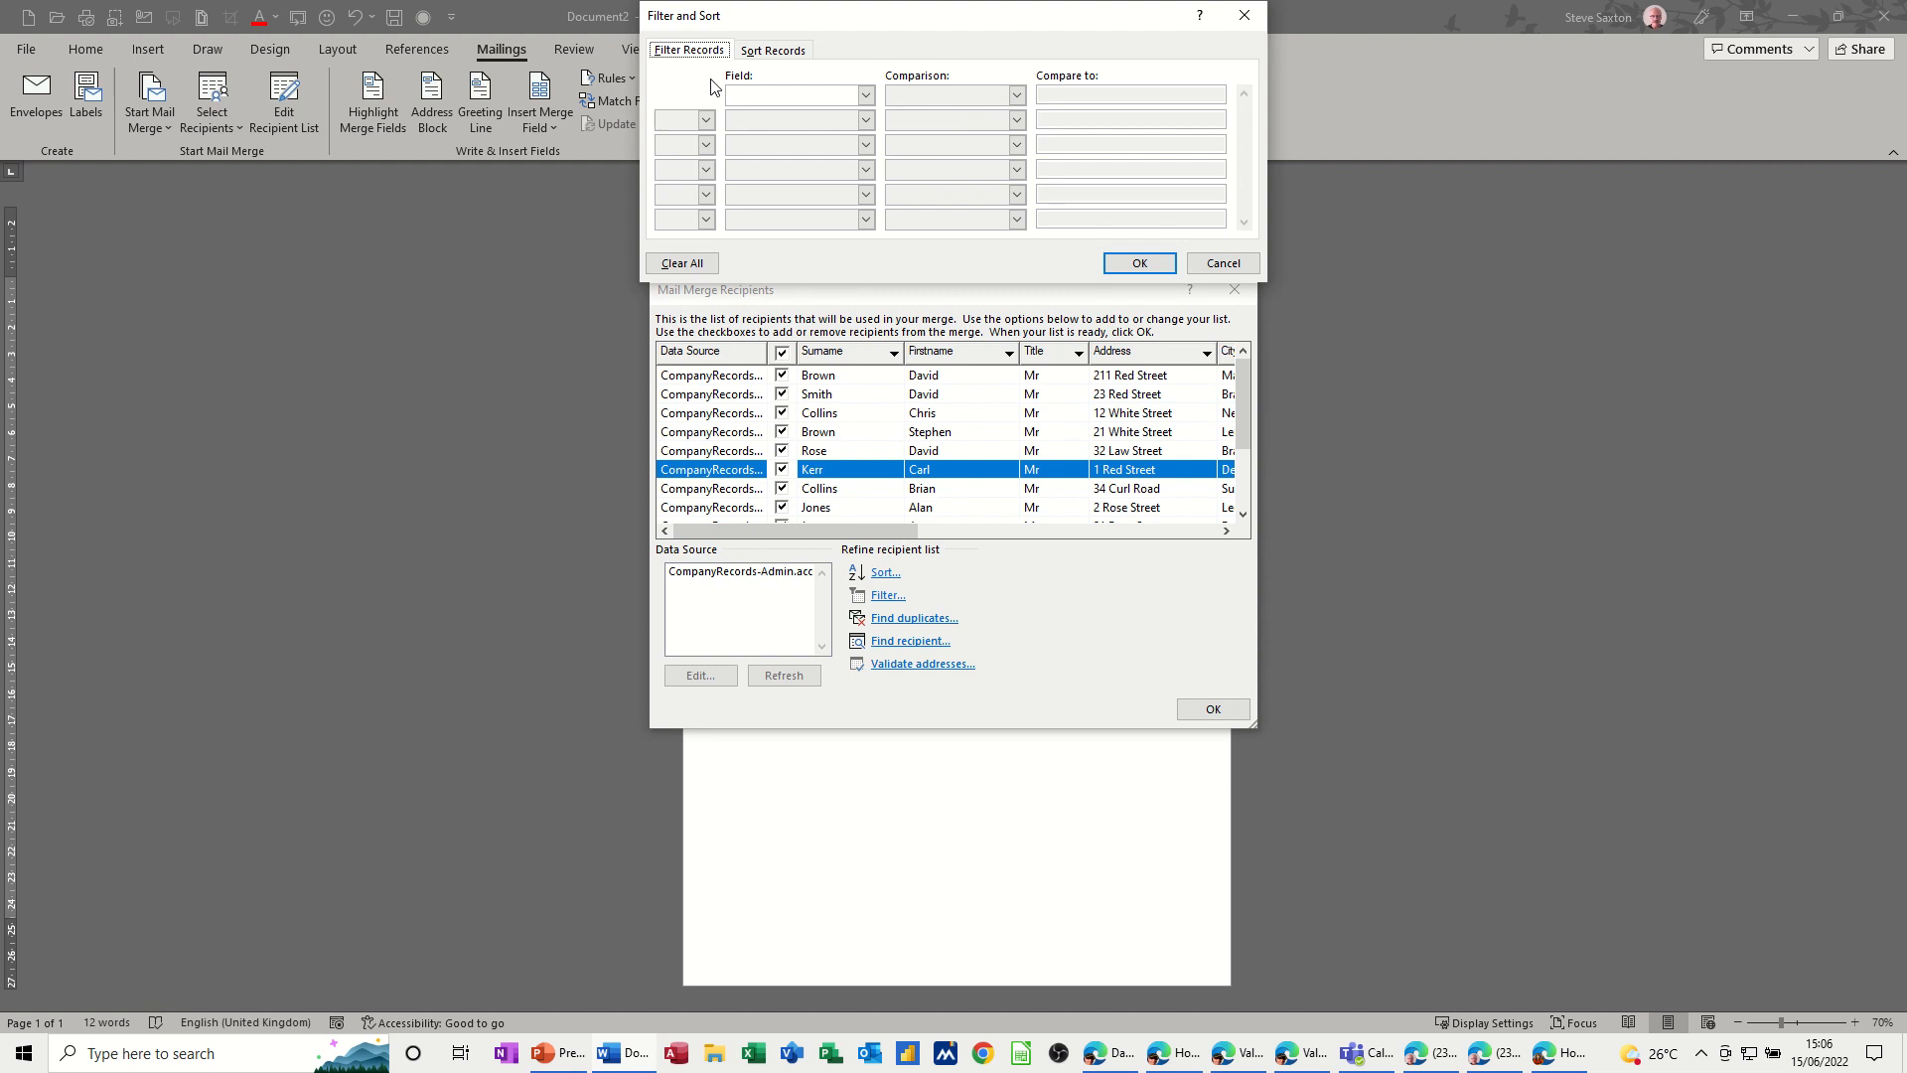
click(866, 96)
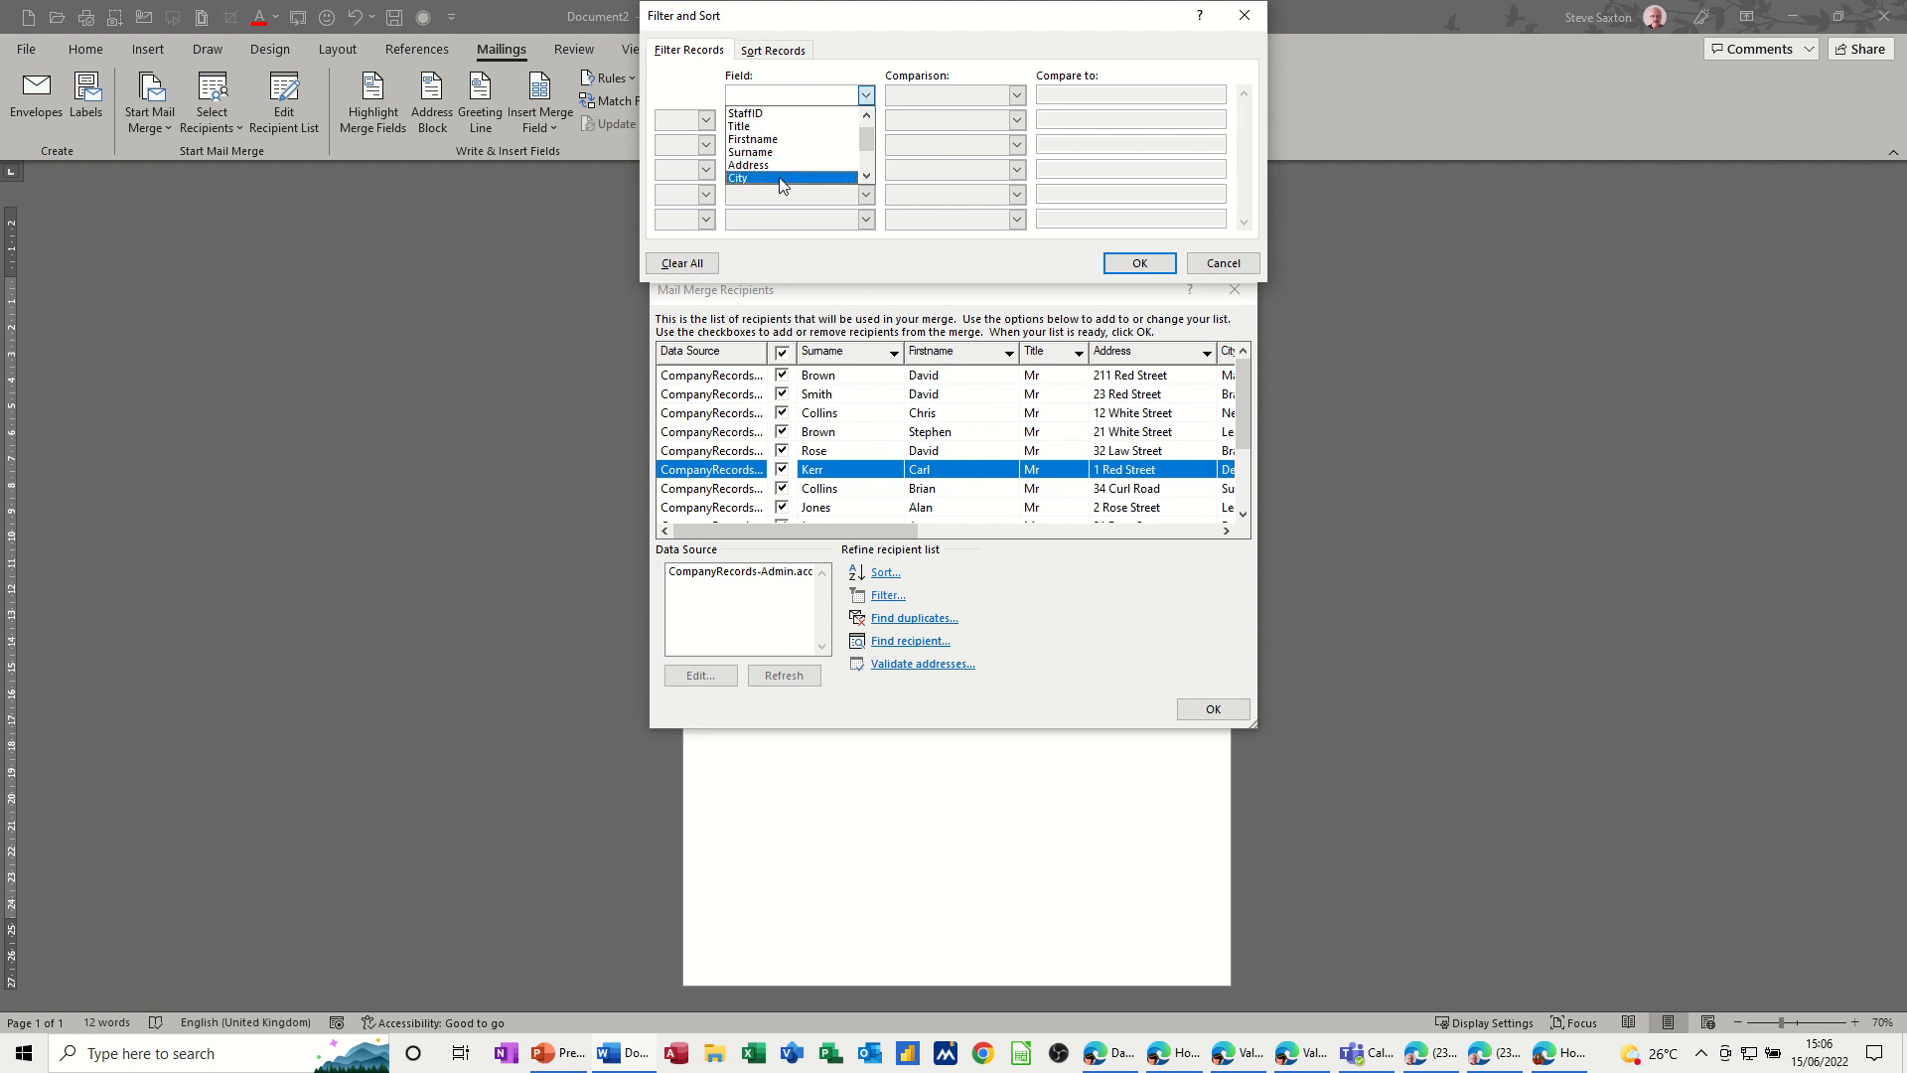
click(785, 178)
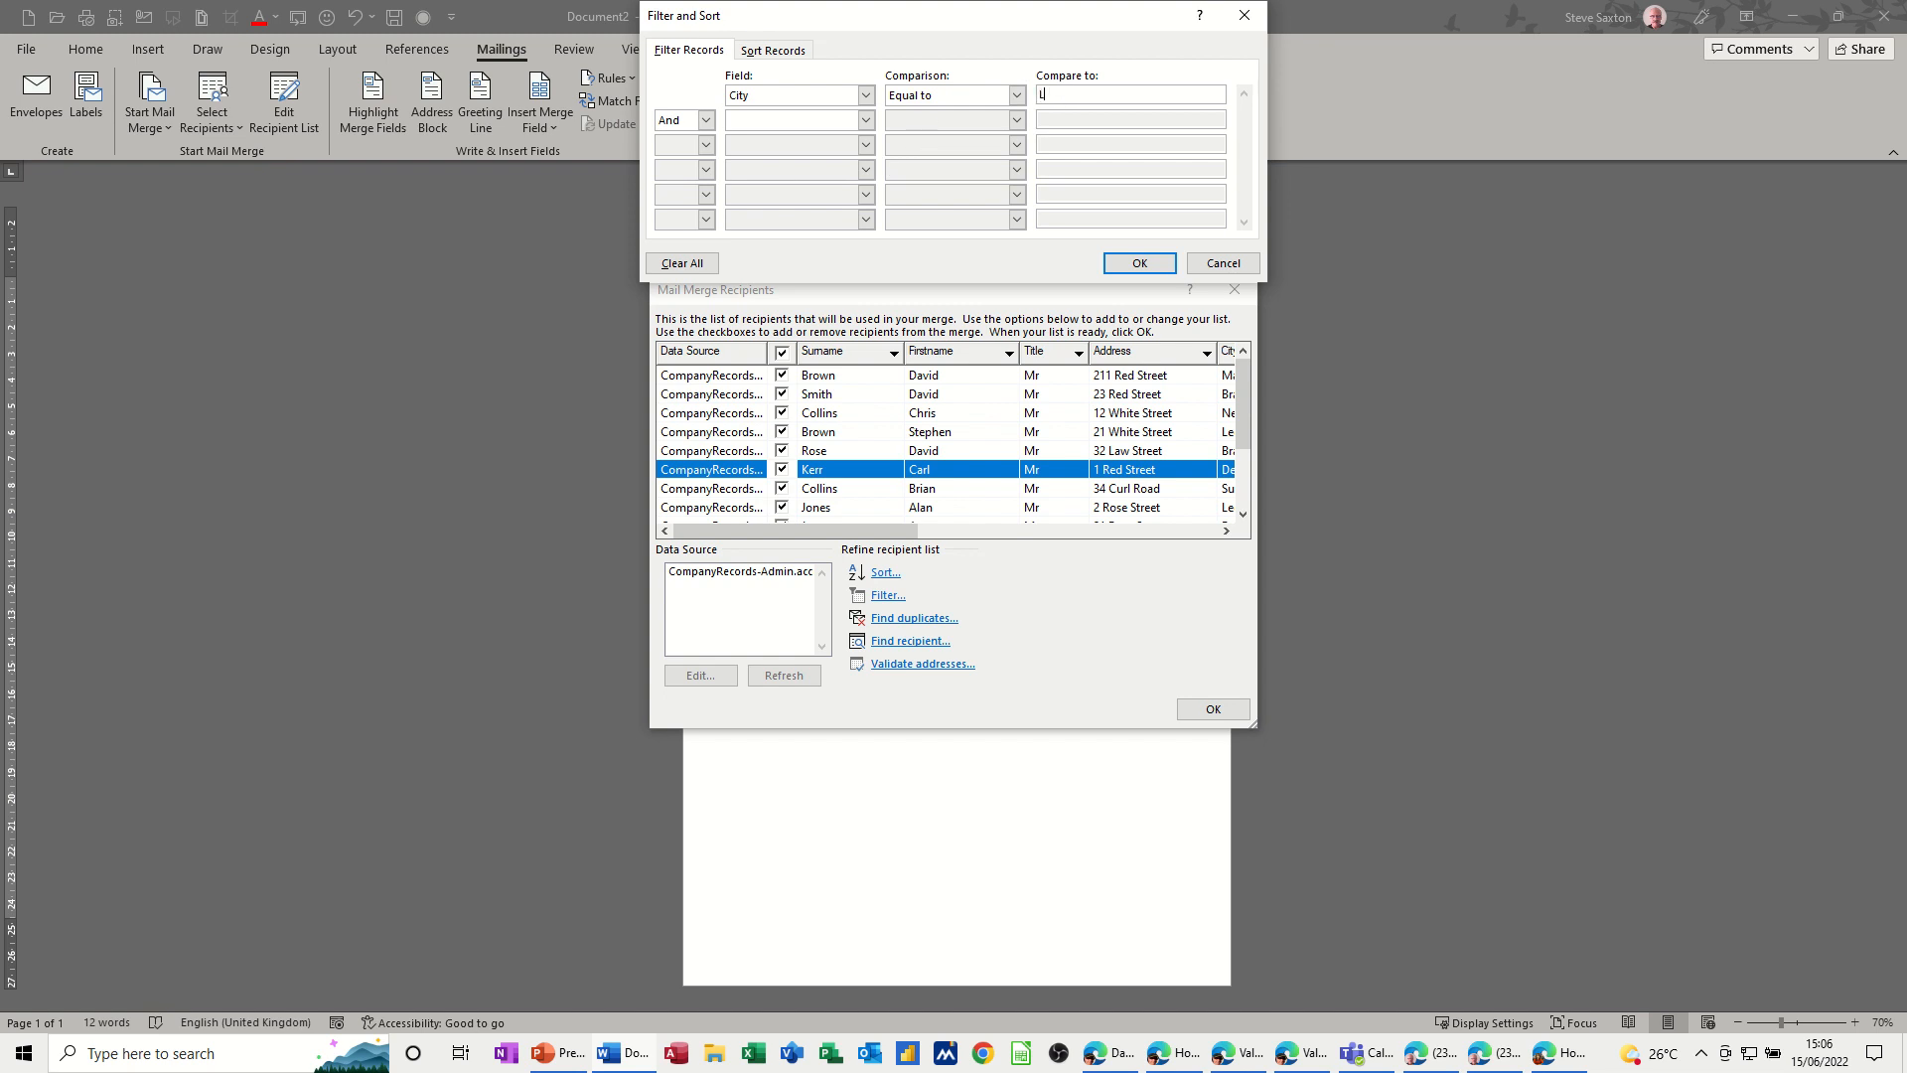
click(1127, 266)
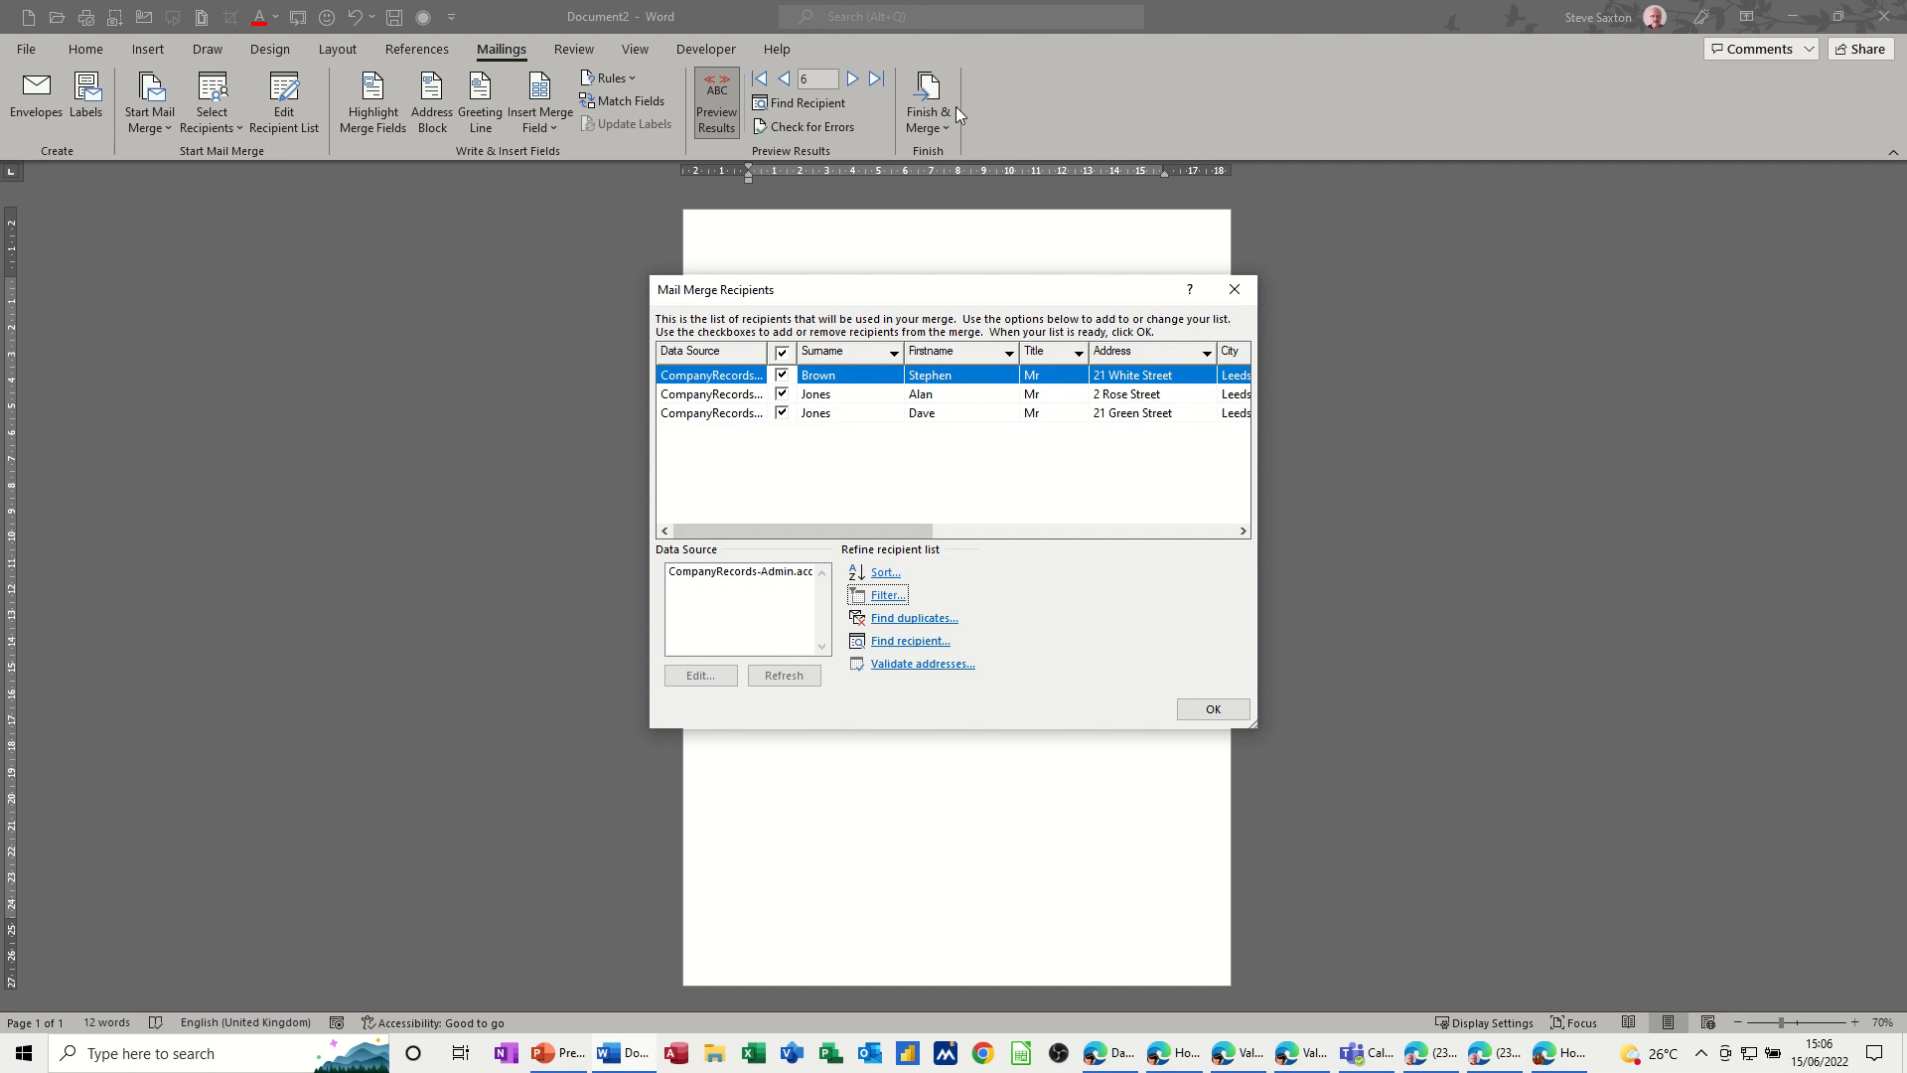
Step: Browse the filtered Leeds letters, jumping to the last recipient and back and forth
click(1234, 289)
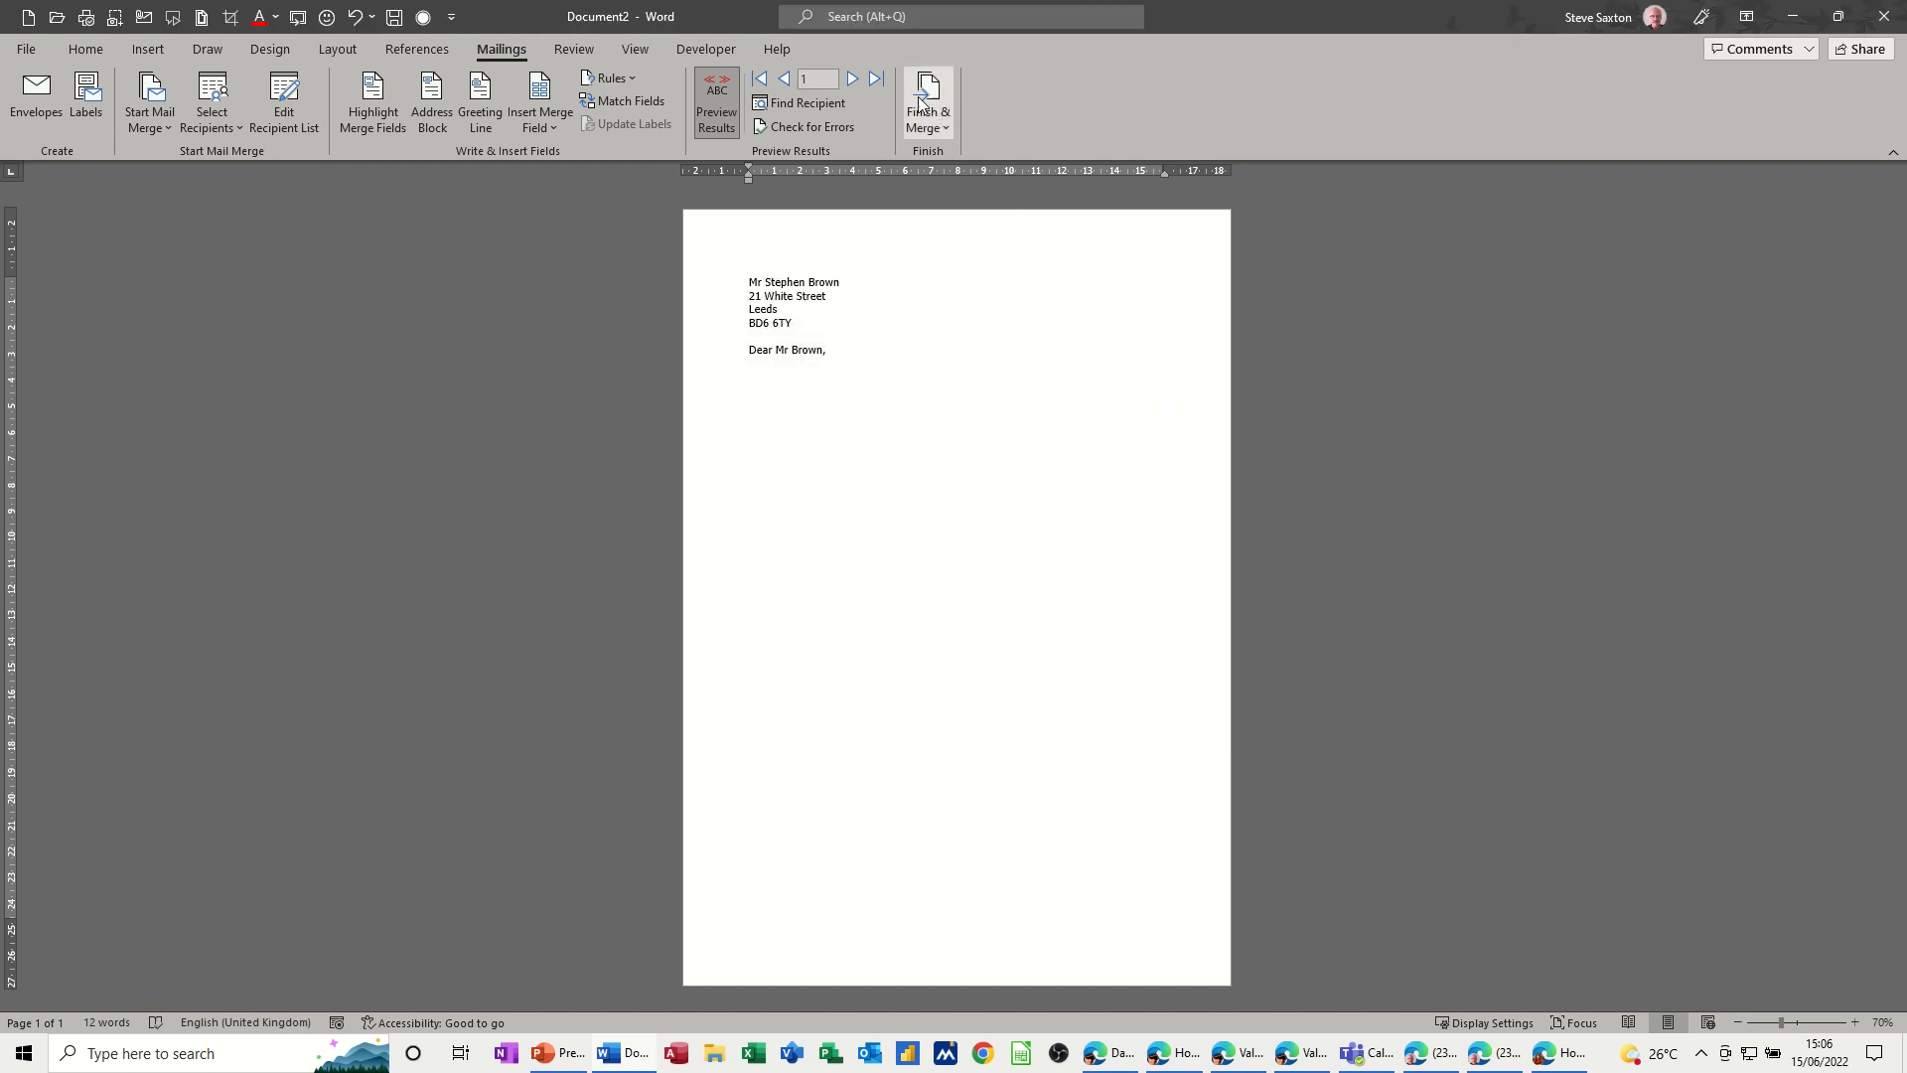
click(875, 82)
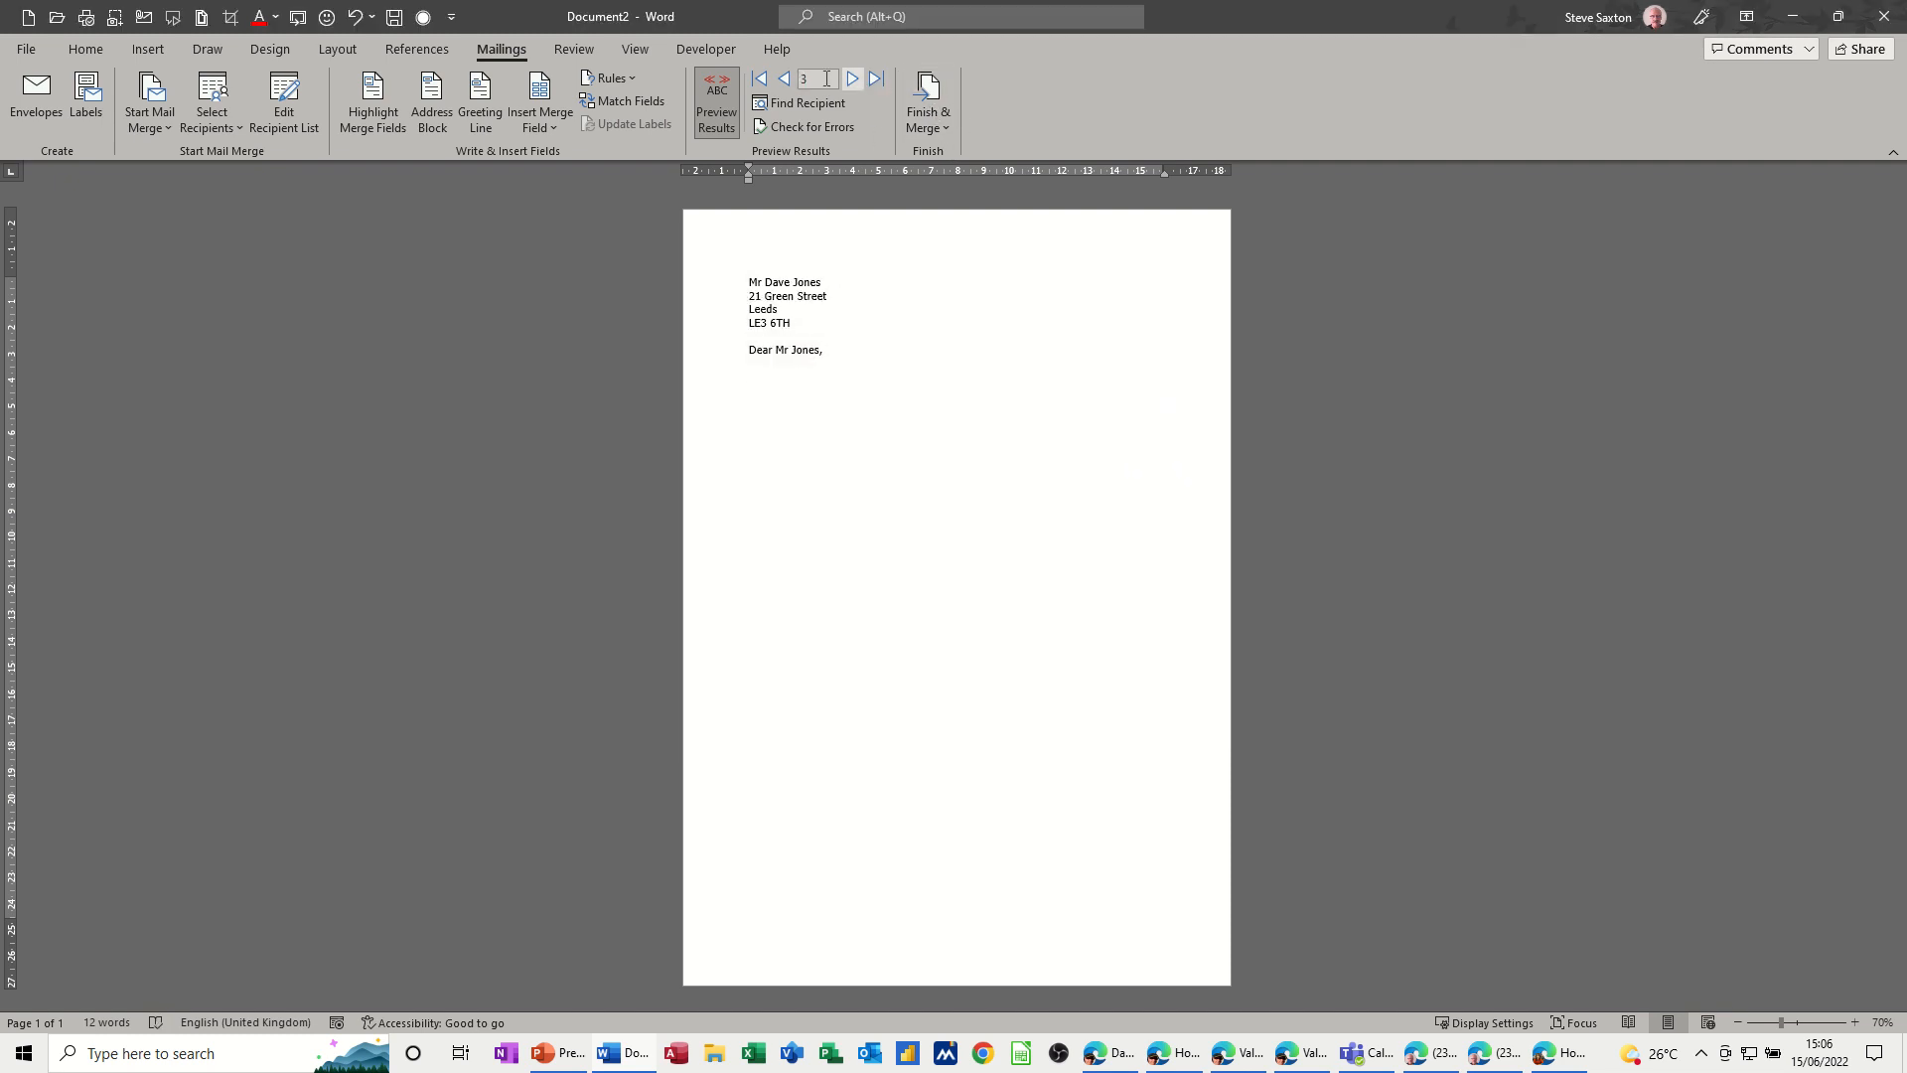
click(783, 78)
click(851, 82)
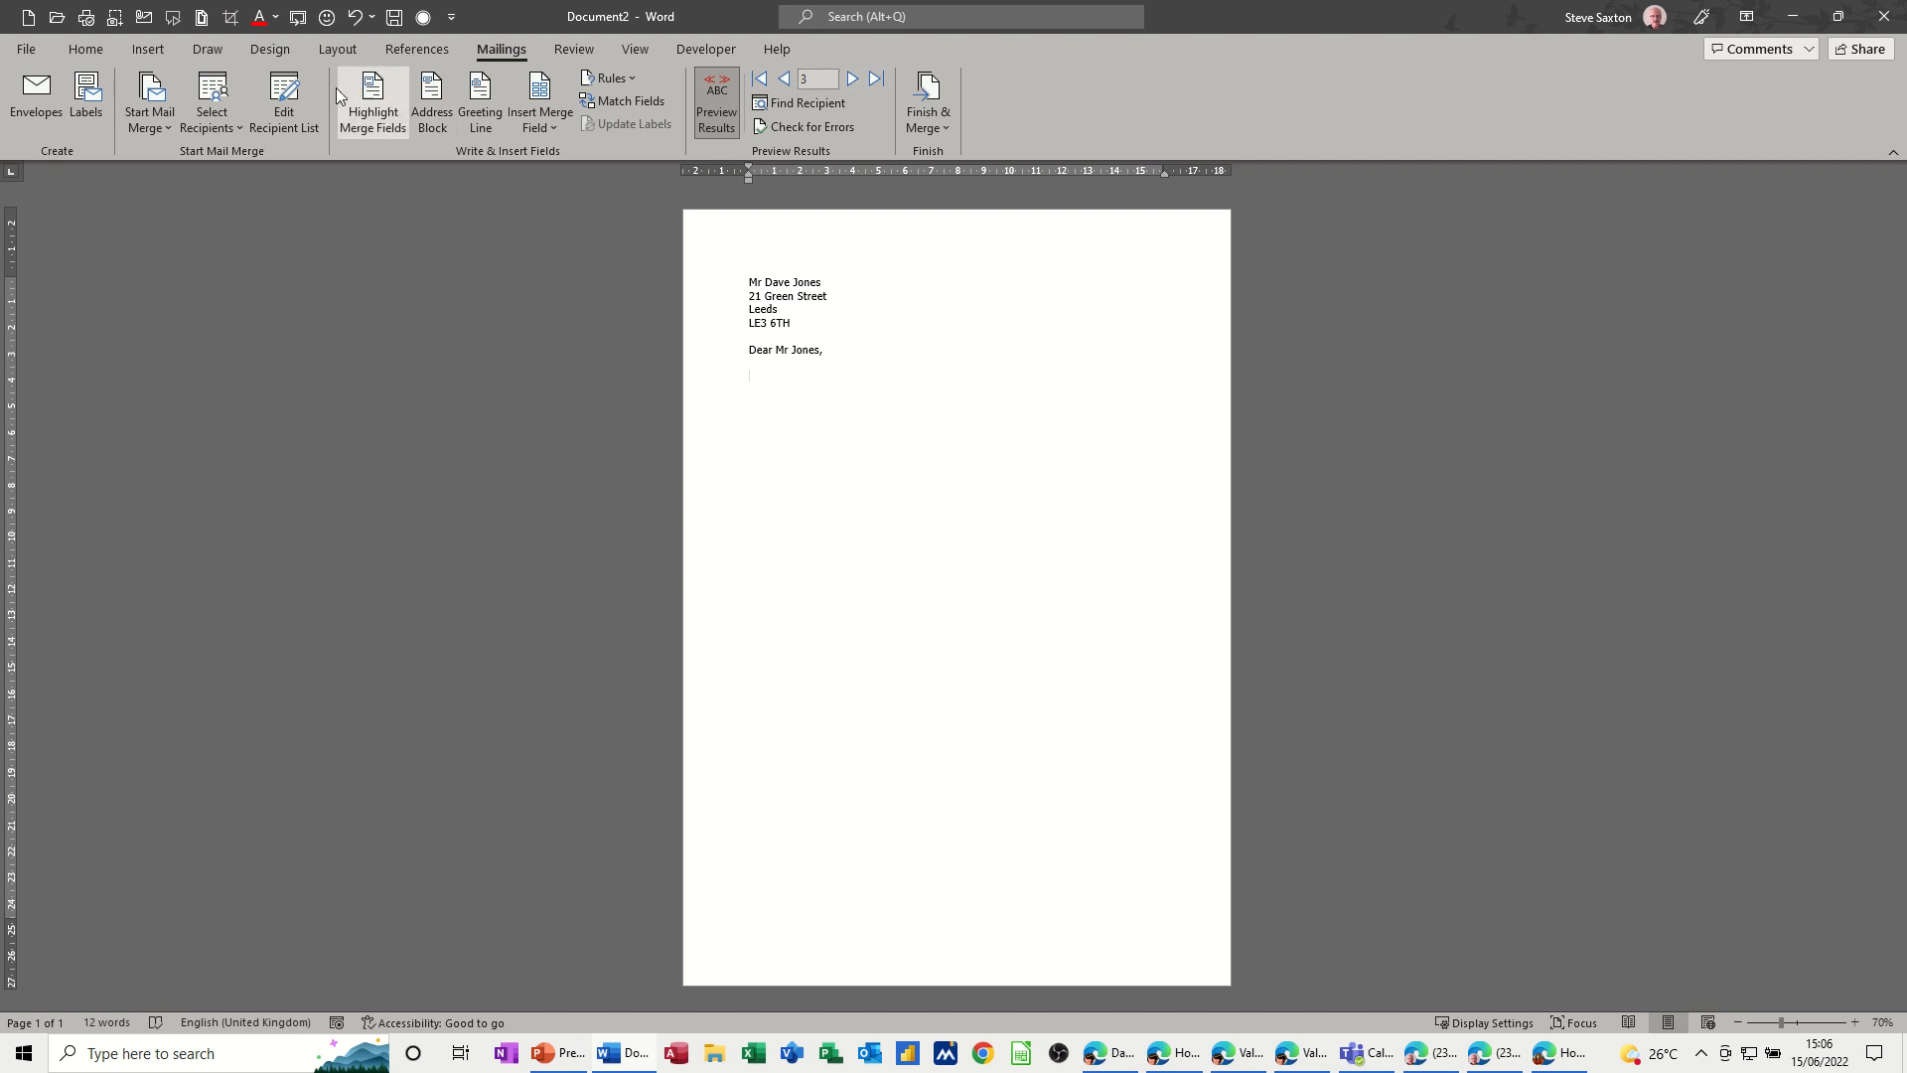
Step: Clear the Leeds filter by setting the filter Field to (none) so all recipients return
click(295, 100)
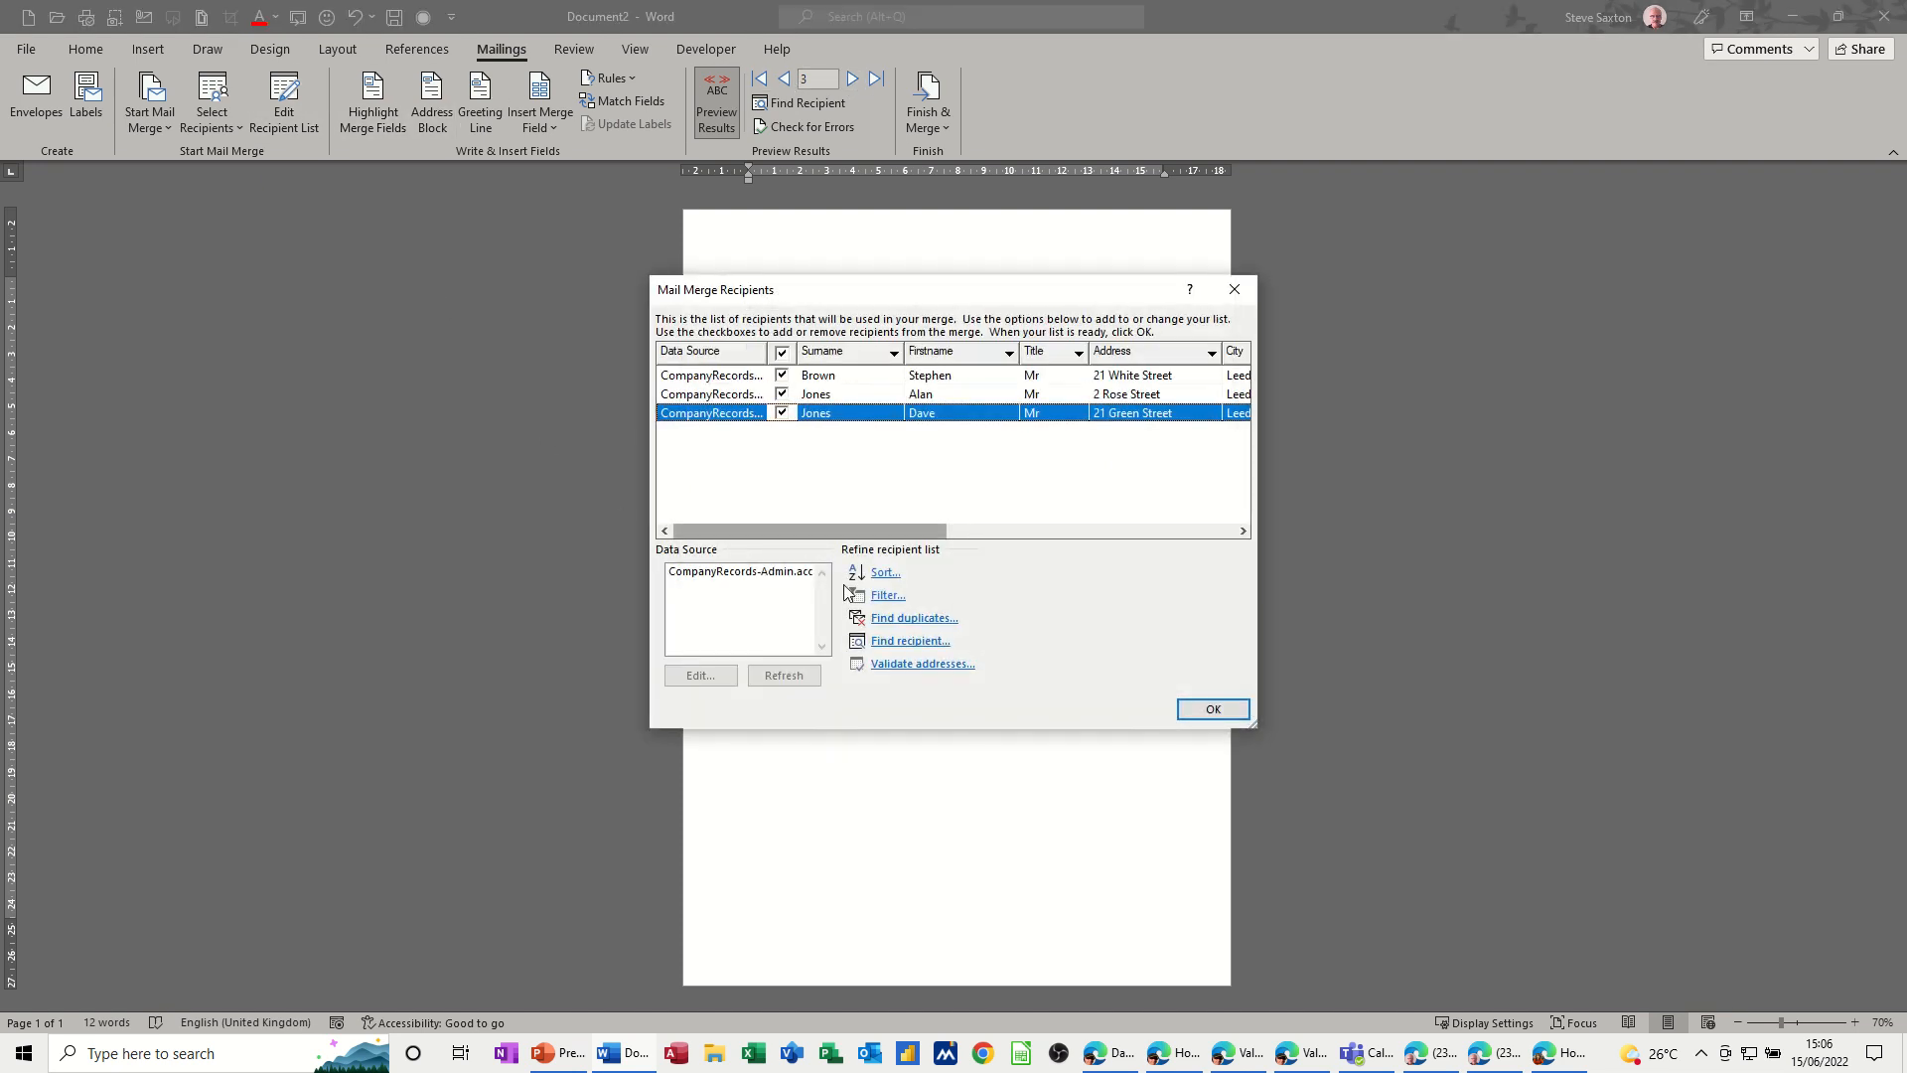
click(887, 595)
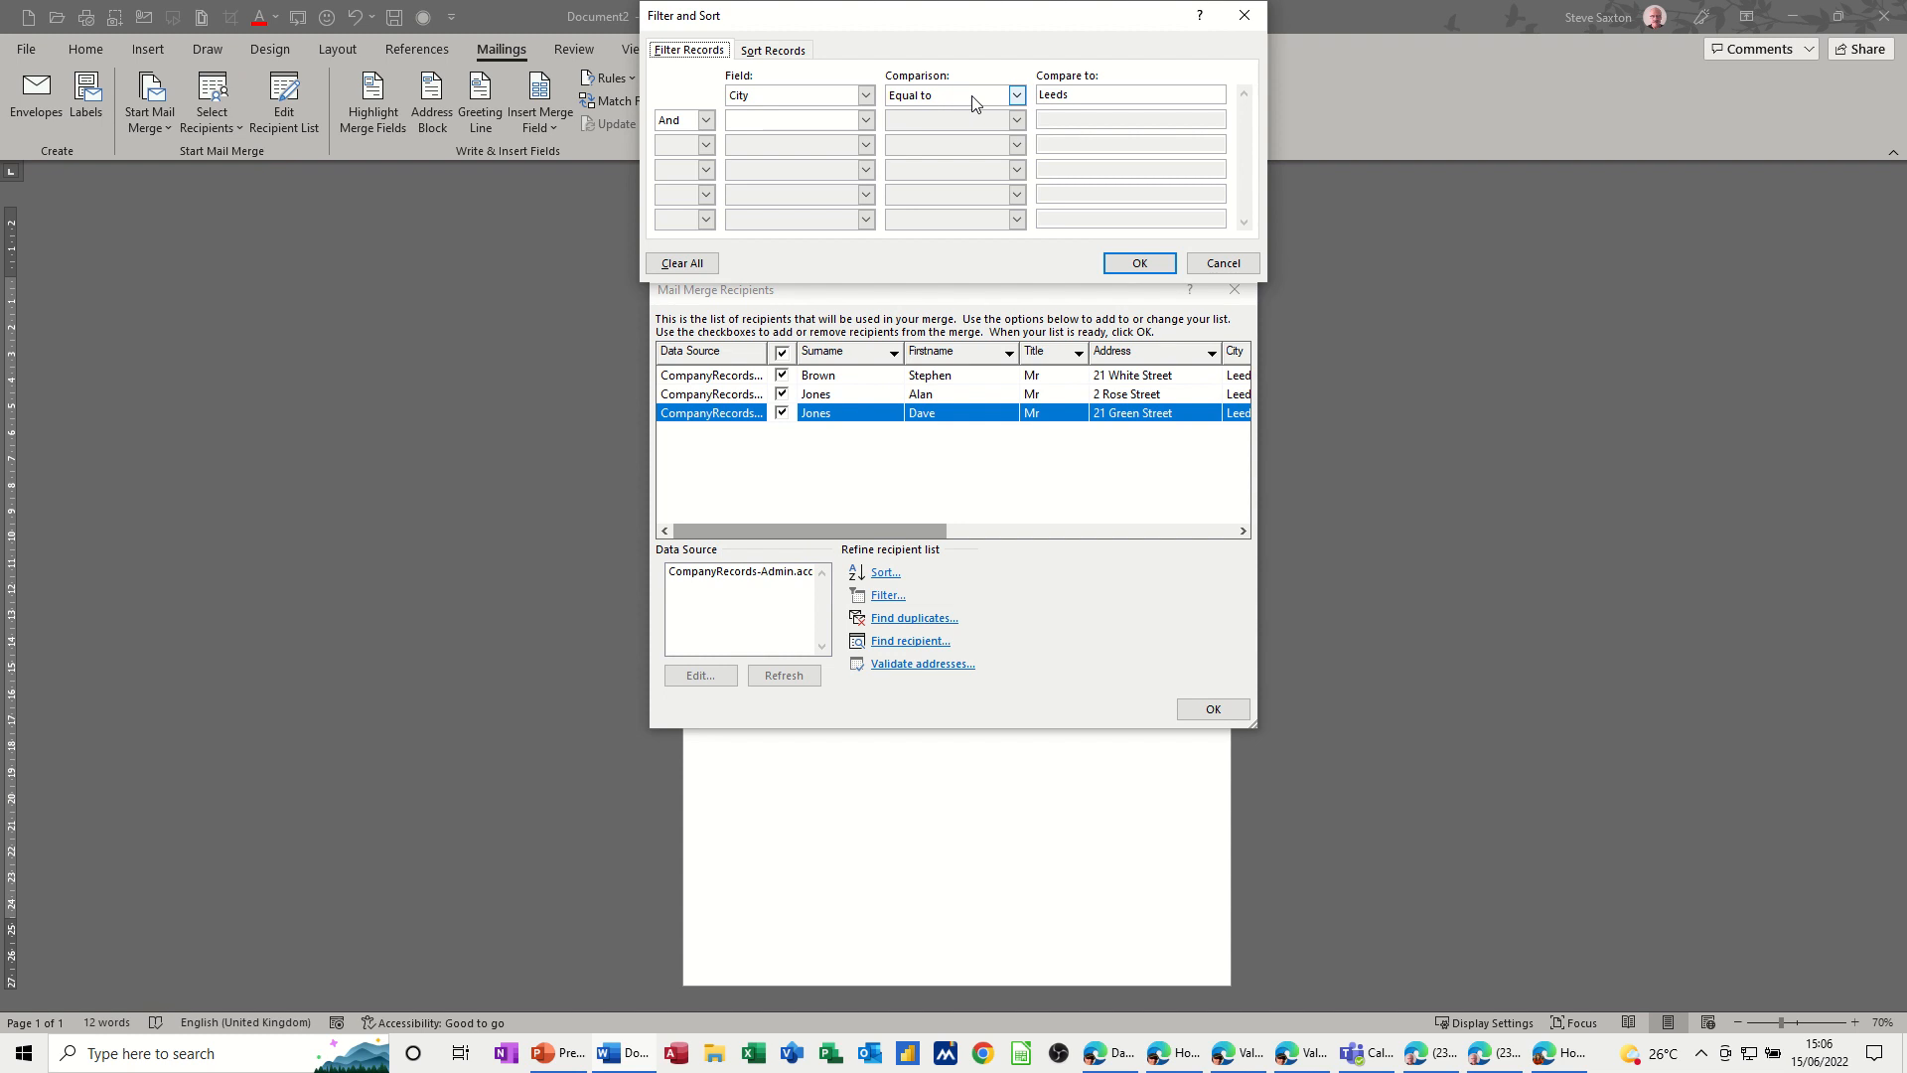
click(866, 95)
click(866, 115)
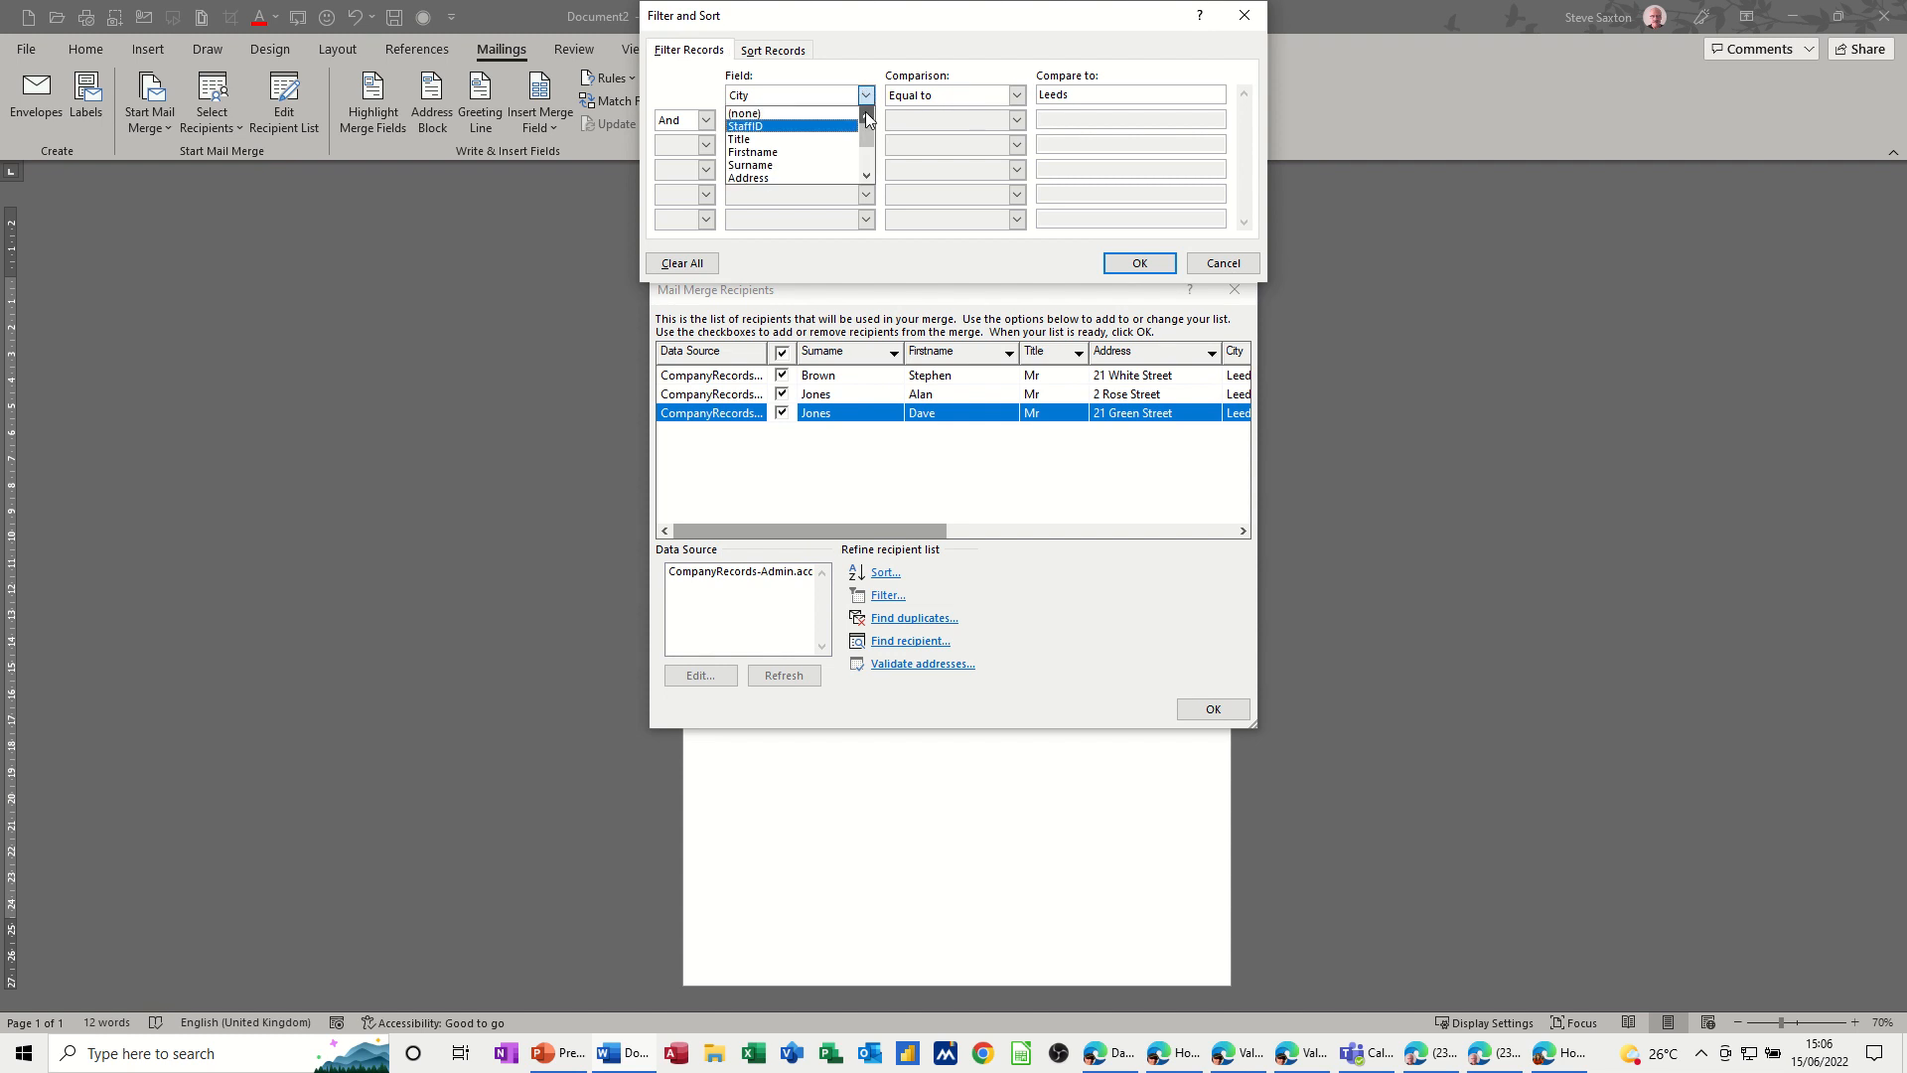
click(814, 115)
click(1129, 266)
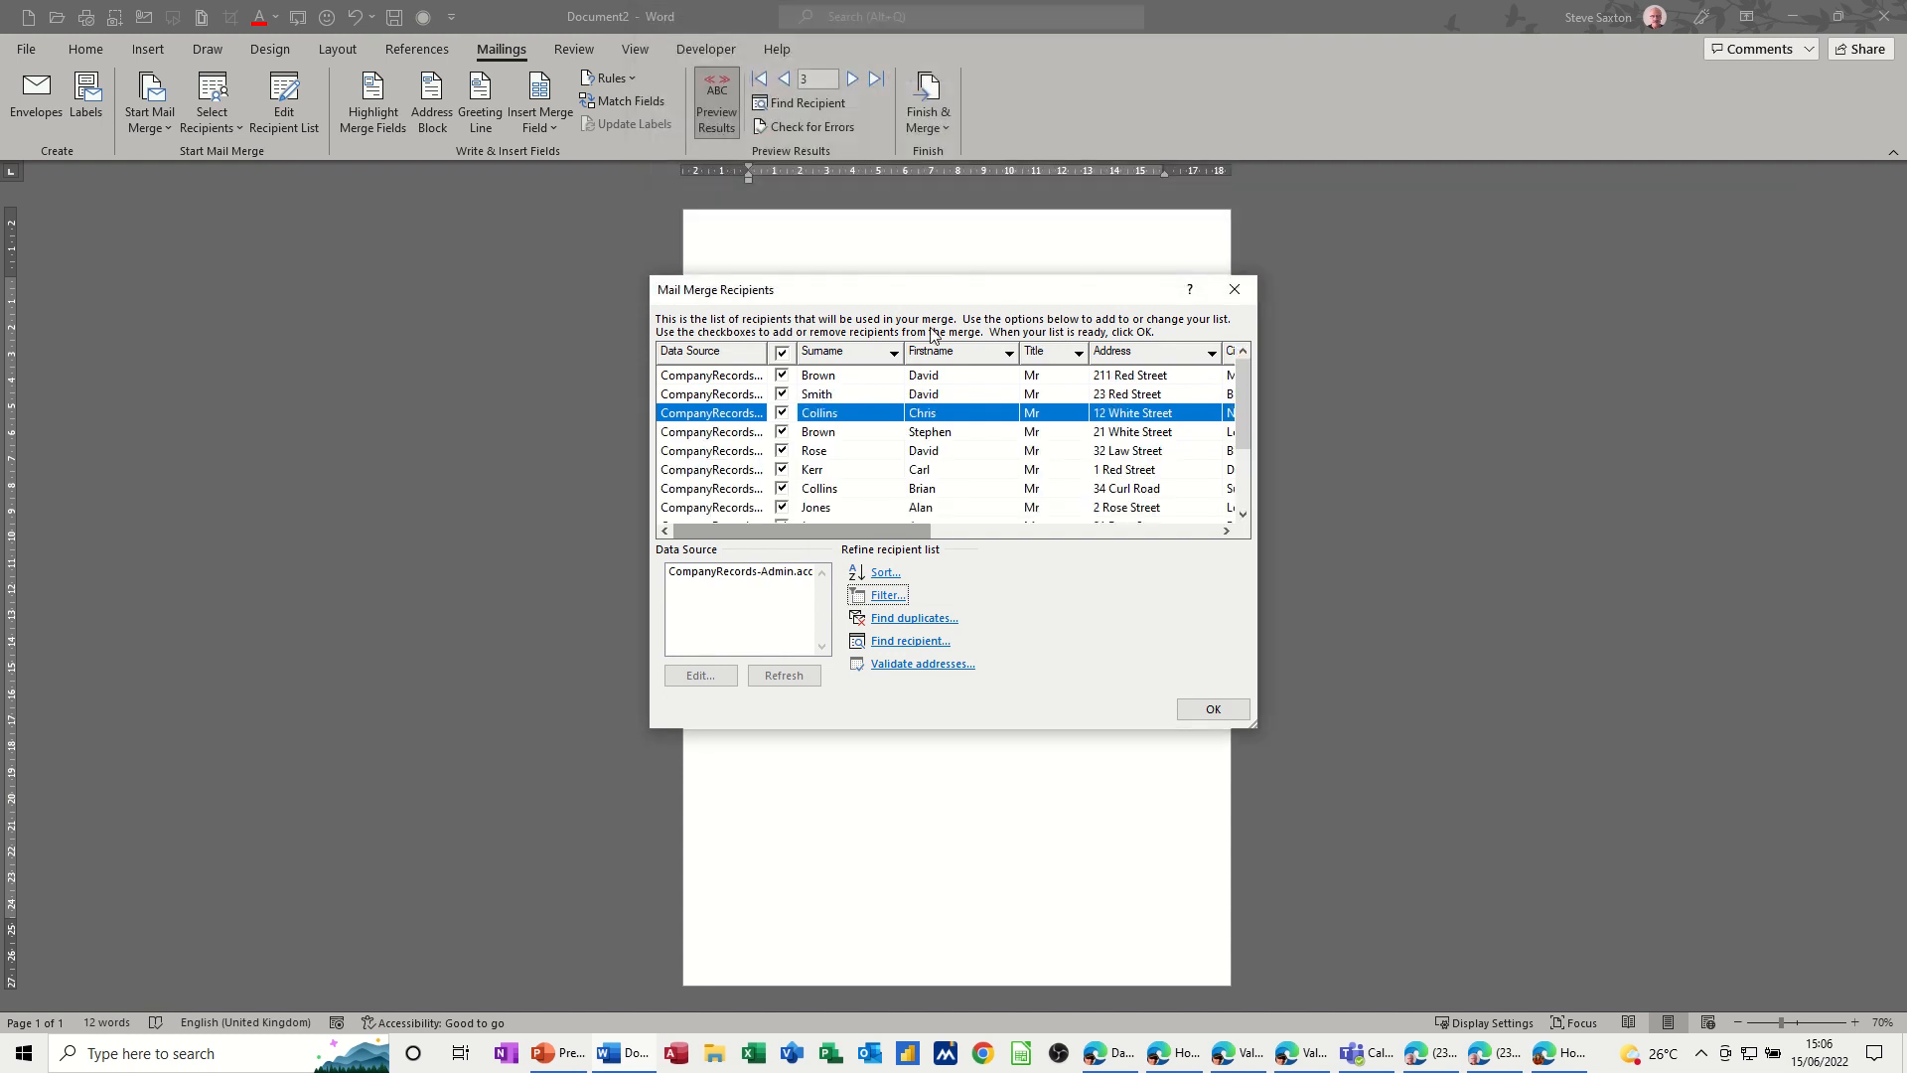
click(1230, 710)
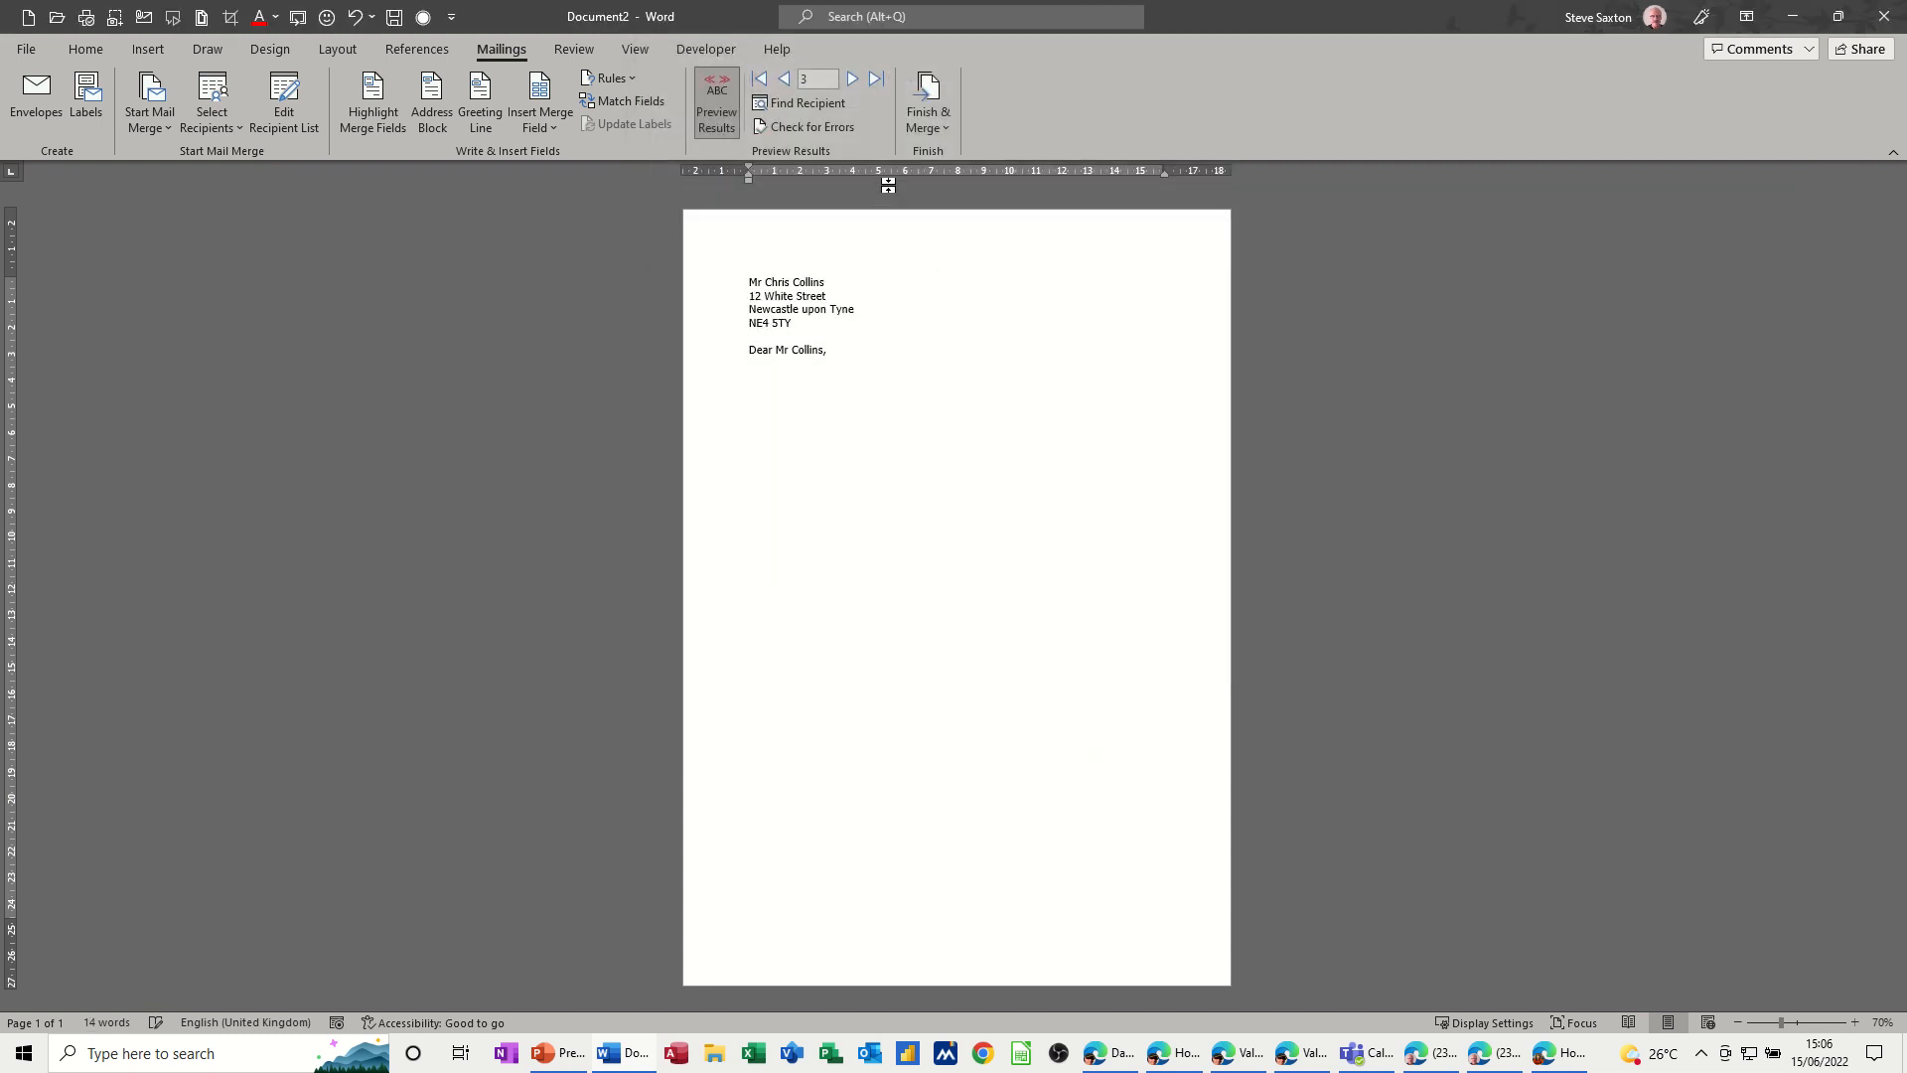
Step: Preview the last recipient, record 13, and choose Finish & Merge > Edit Individual Documents
click(875, 79)
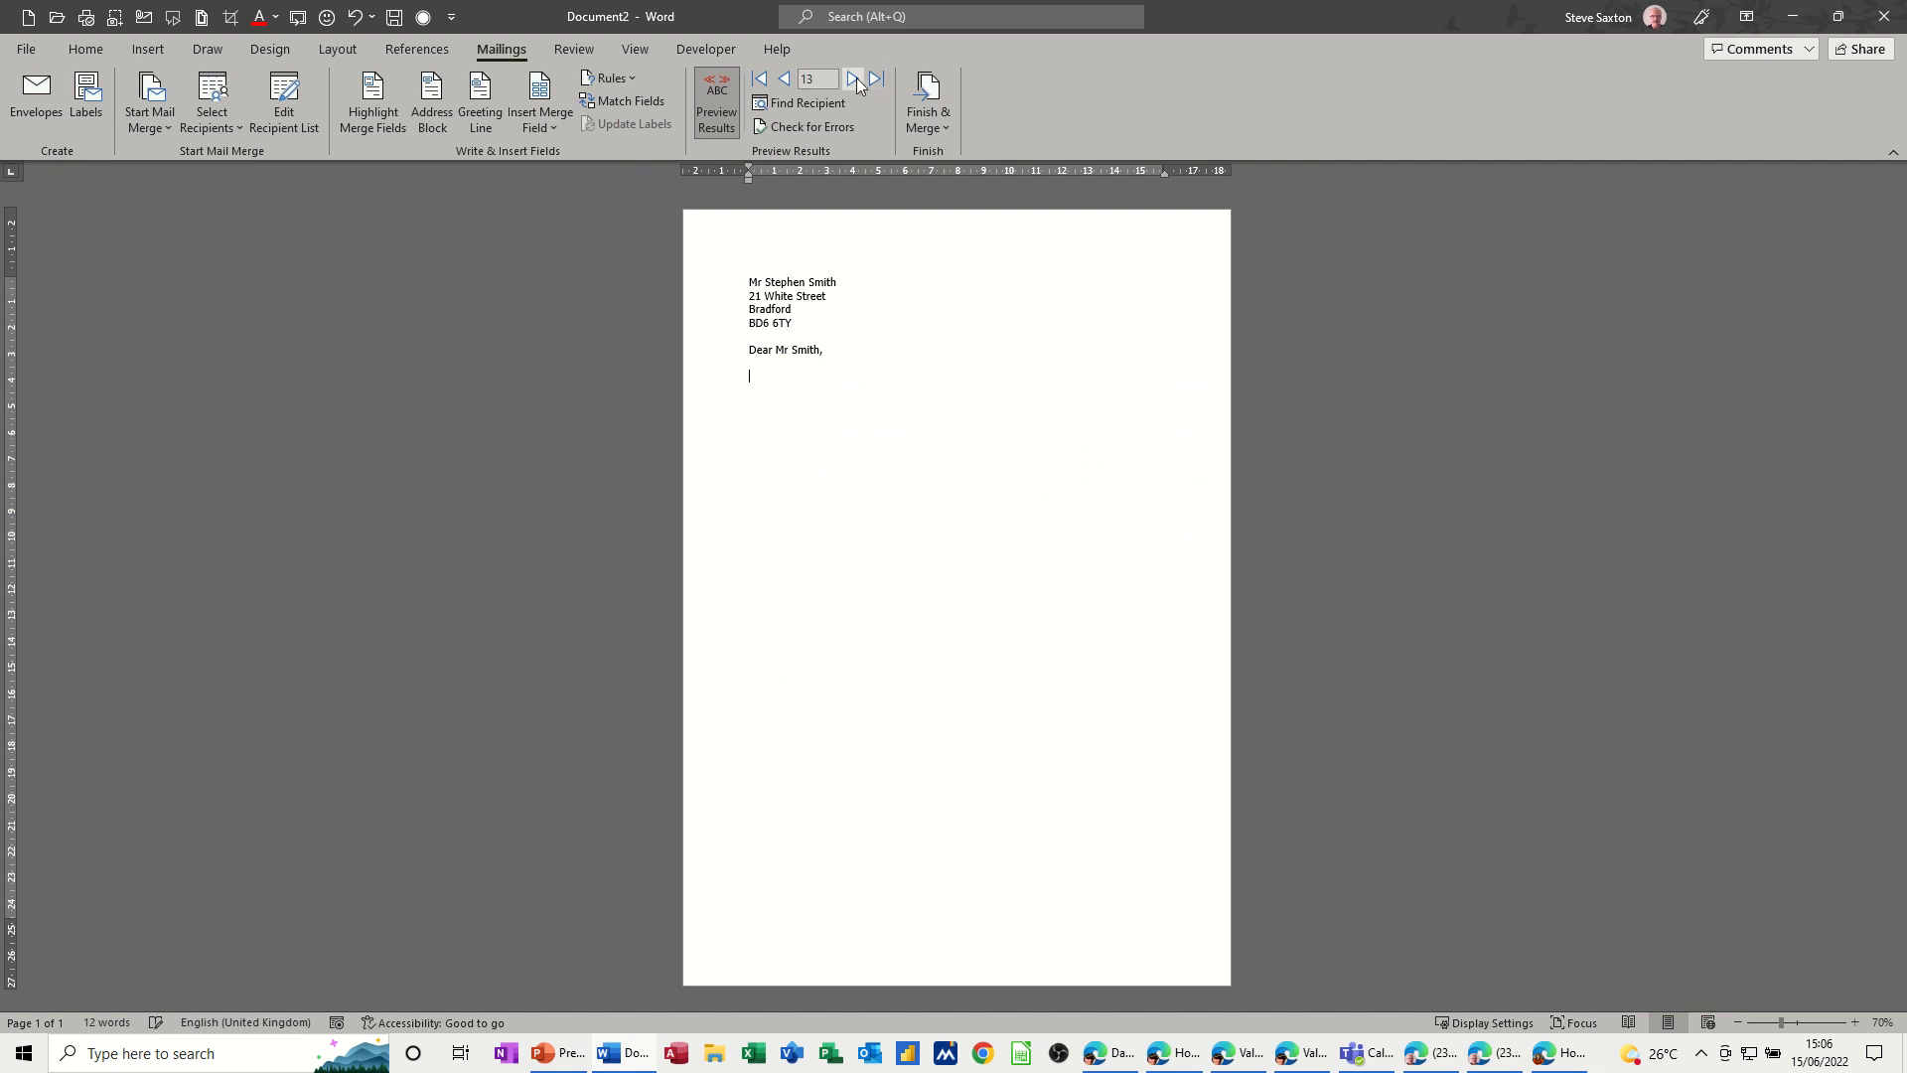
click(924, 96)
click(968, 155)
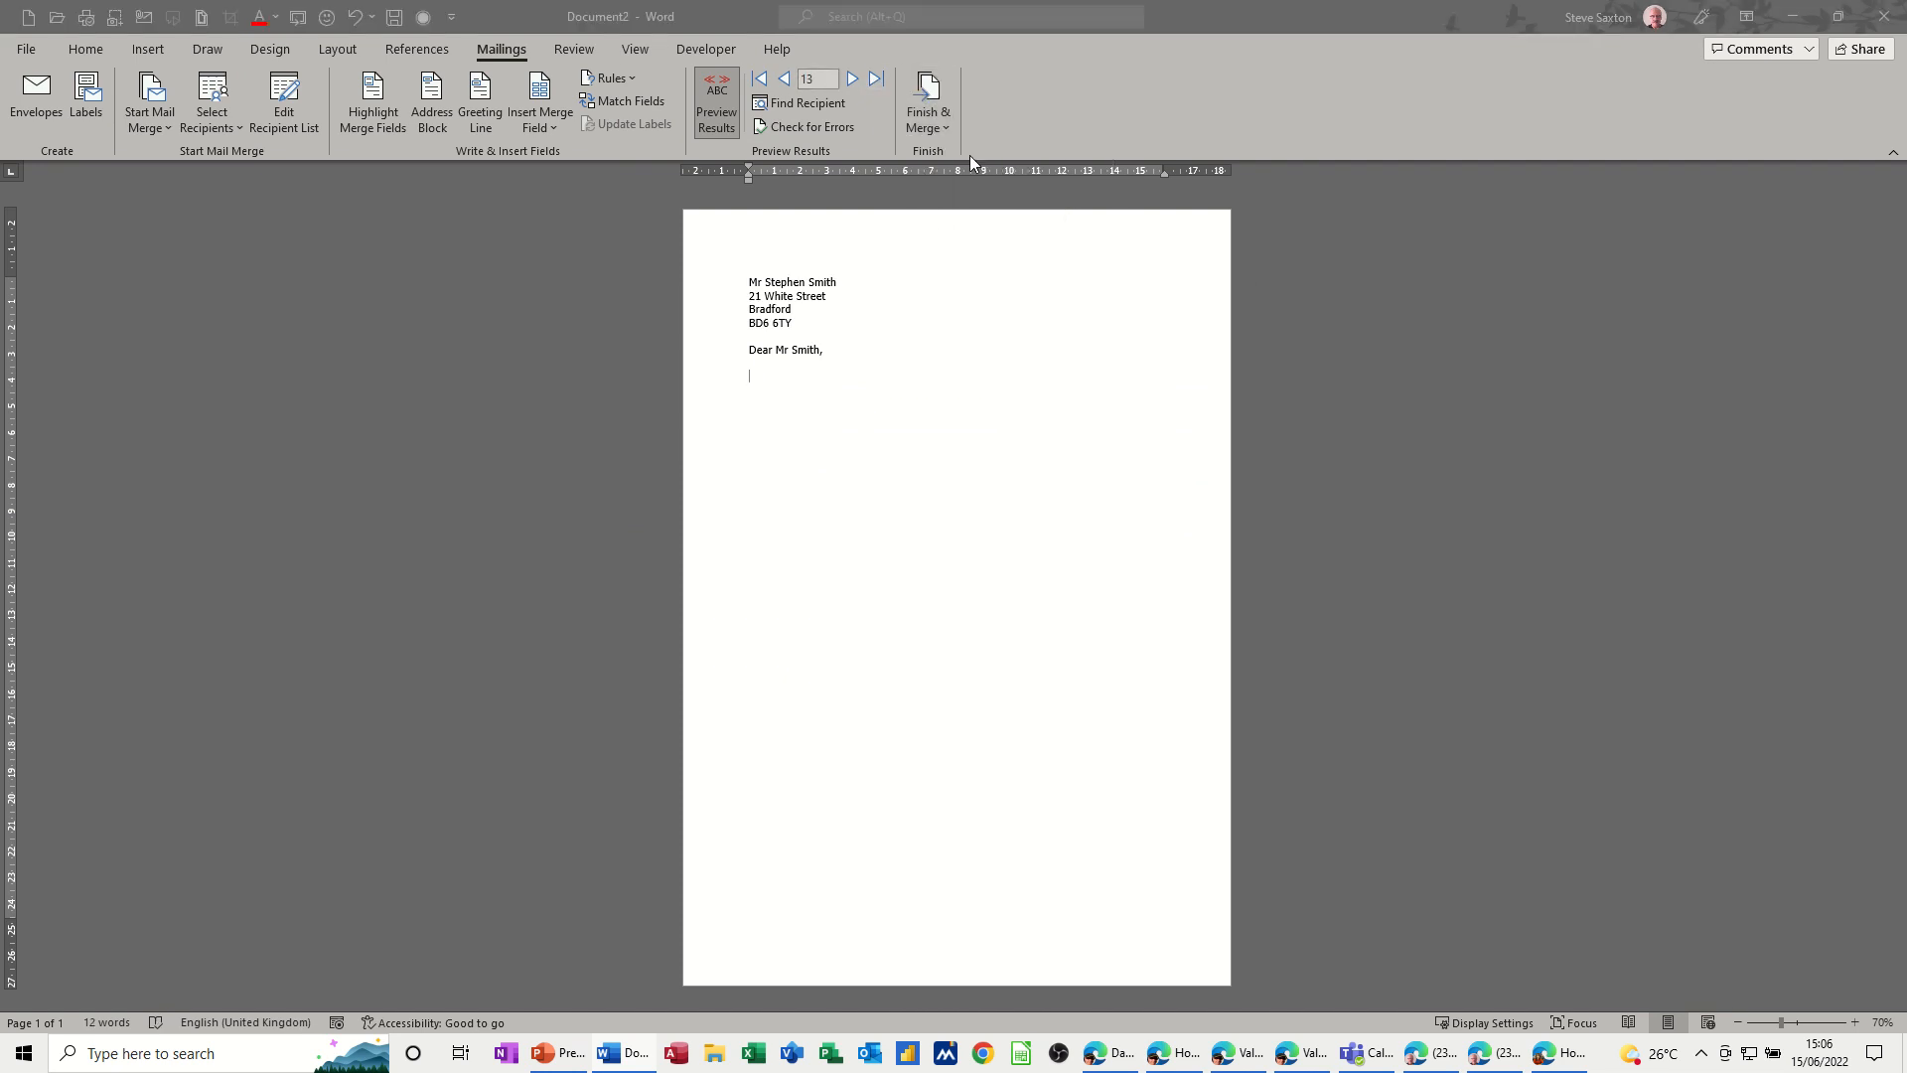
Step: Merge all records into a new letters document, scroll through it, and close it without saving
click(945, 563)
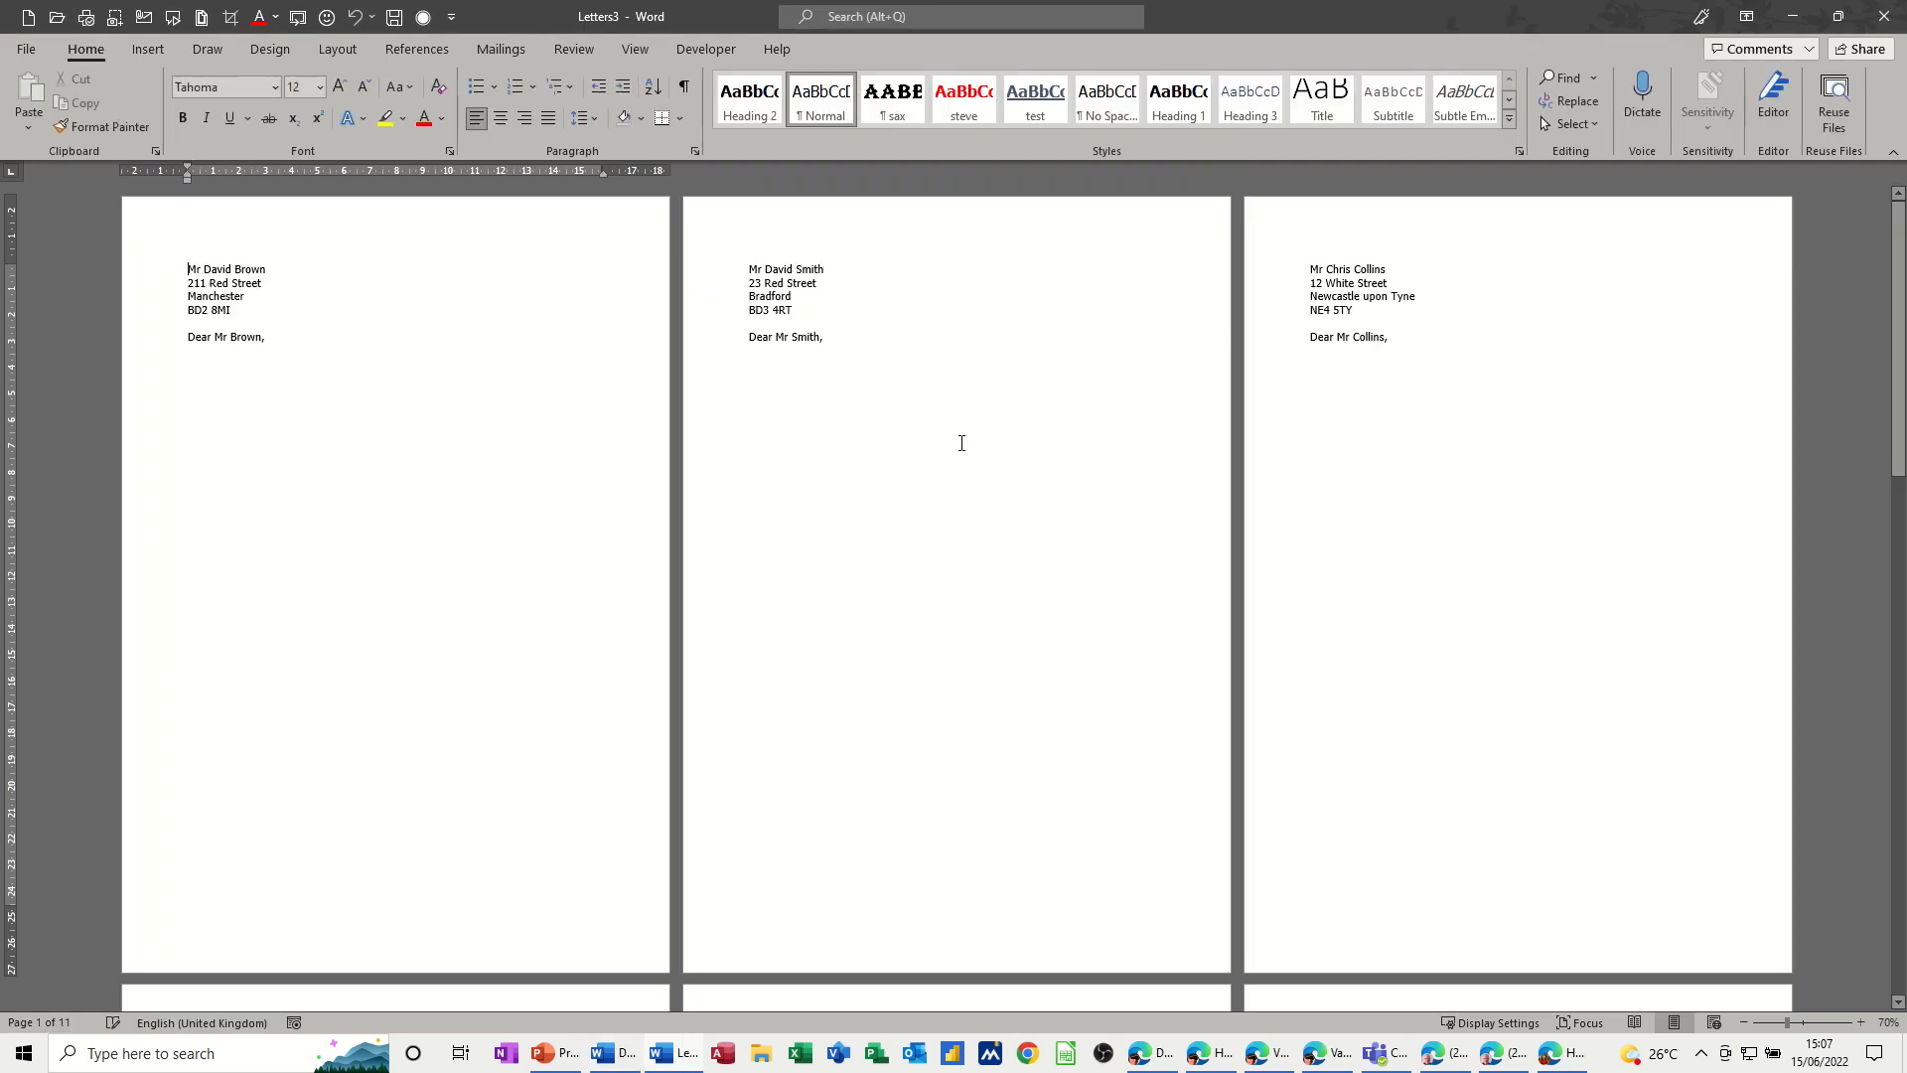
scroll(963, 552, down, 3)
scroll(964, 553, down, 5)
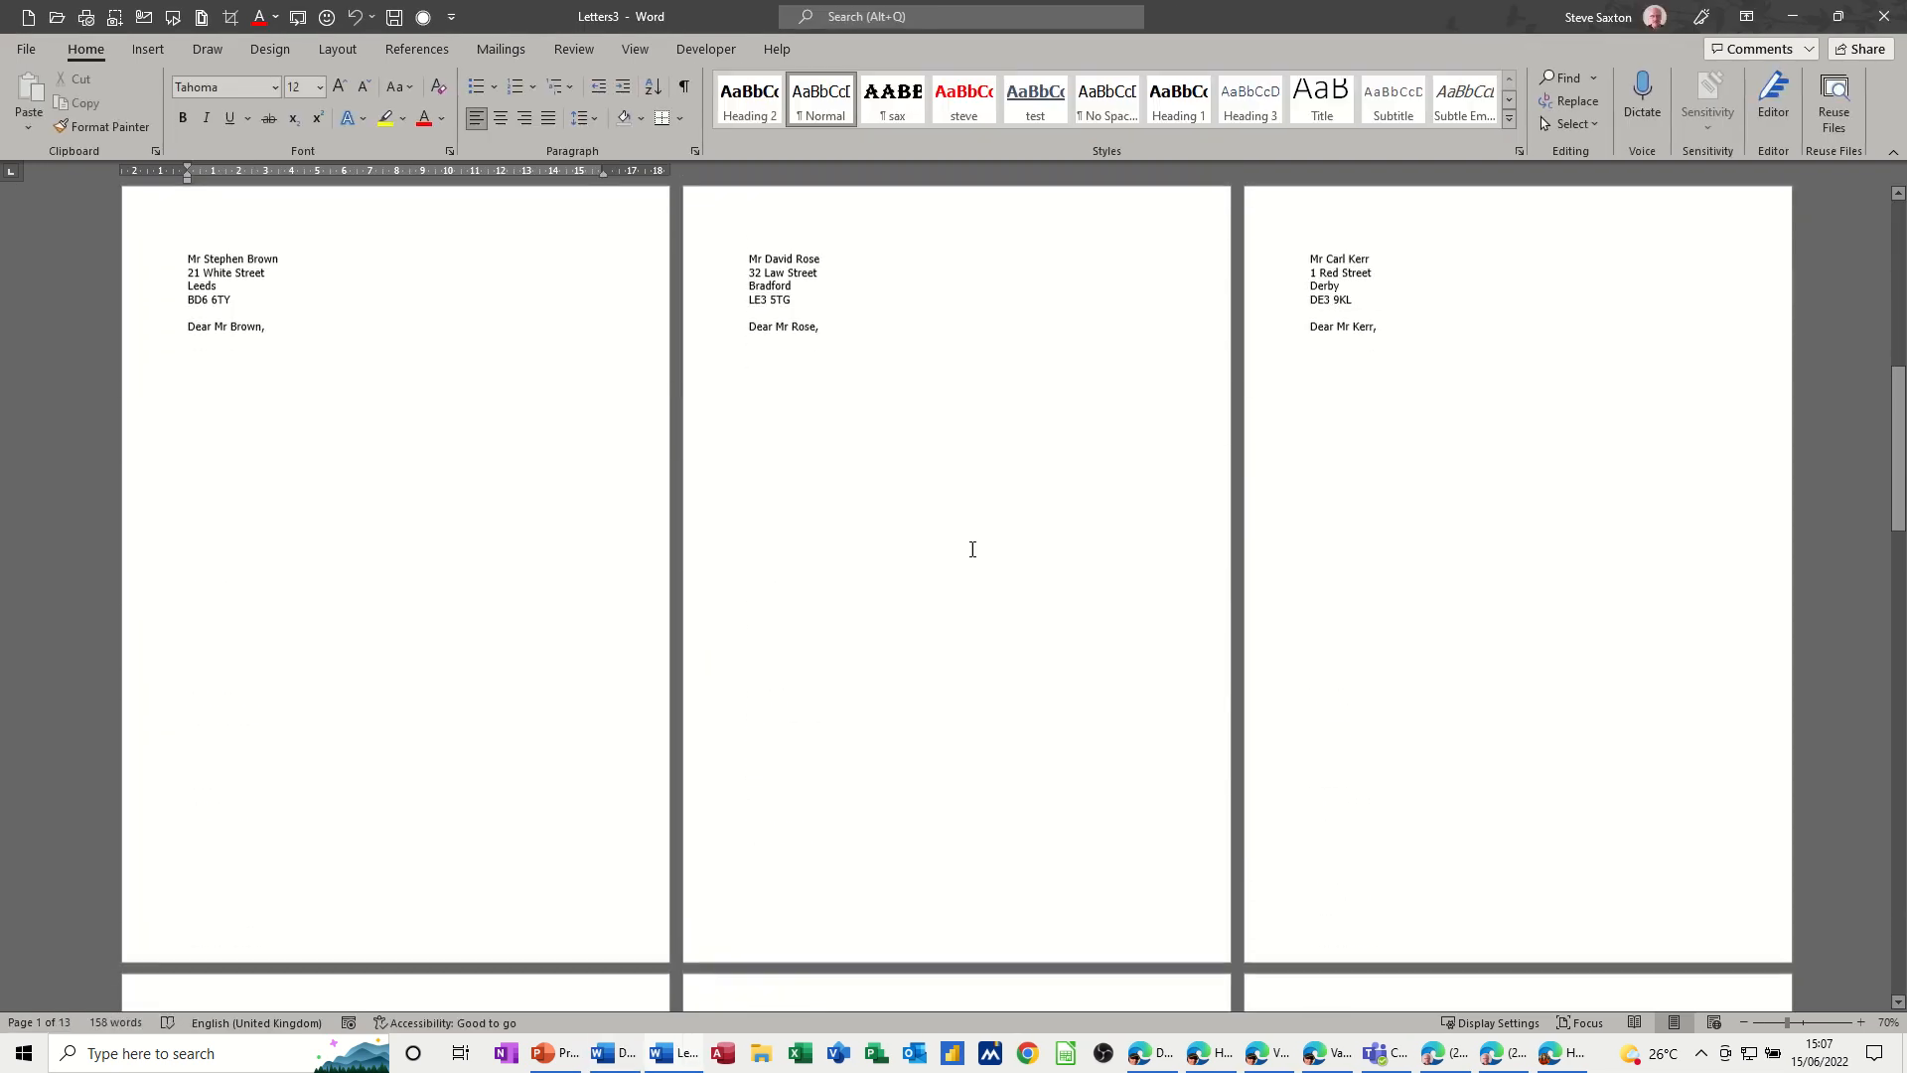
click(1884, 16)
click(976, 566)
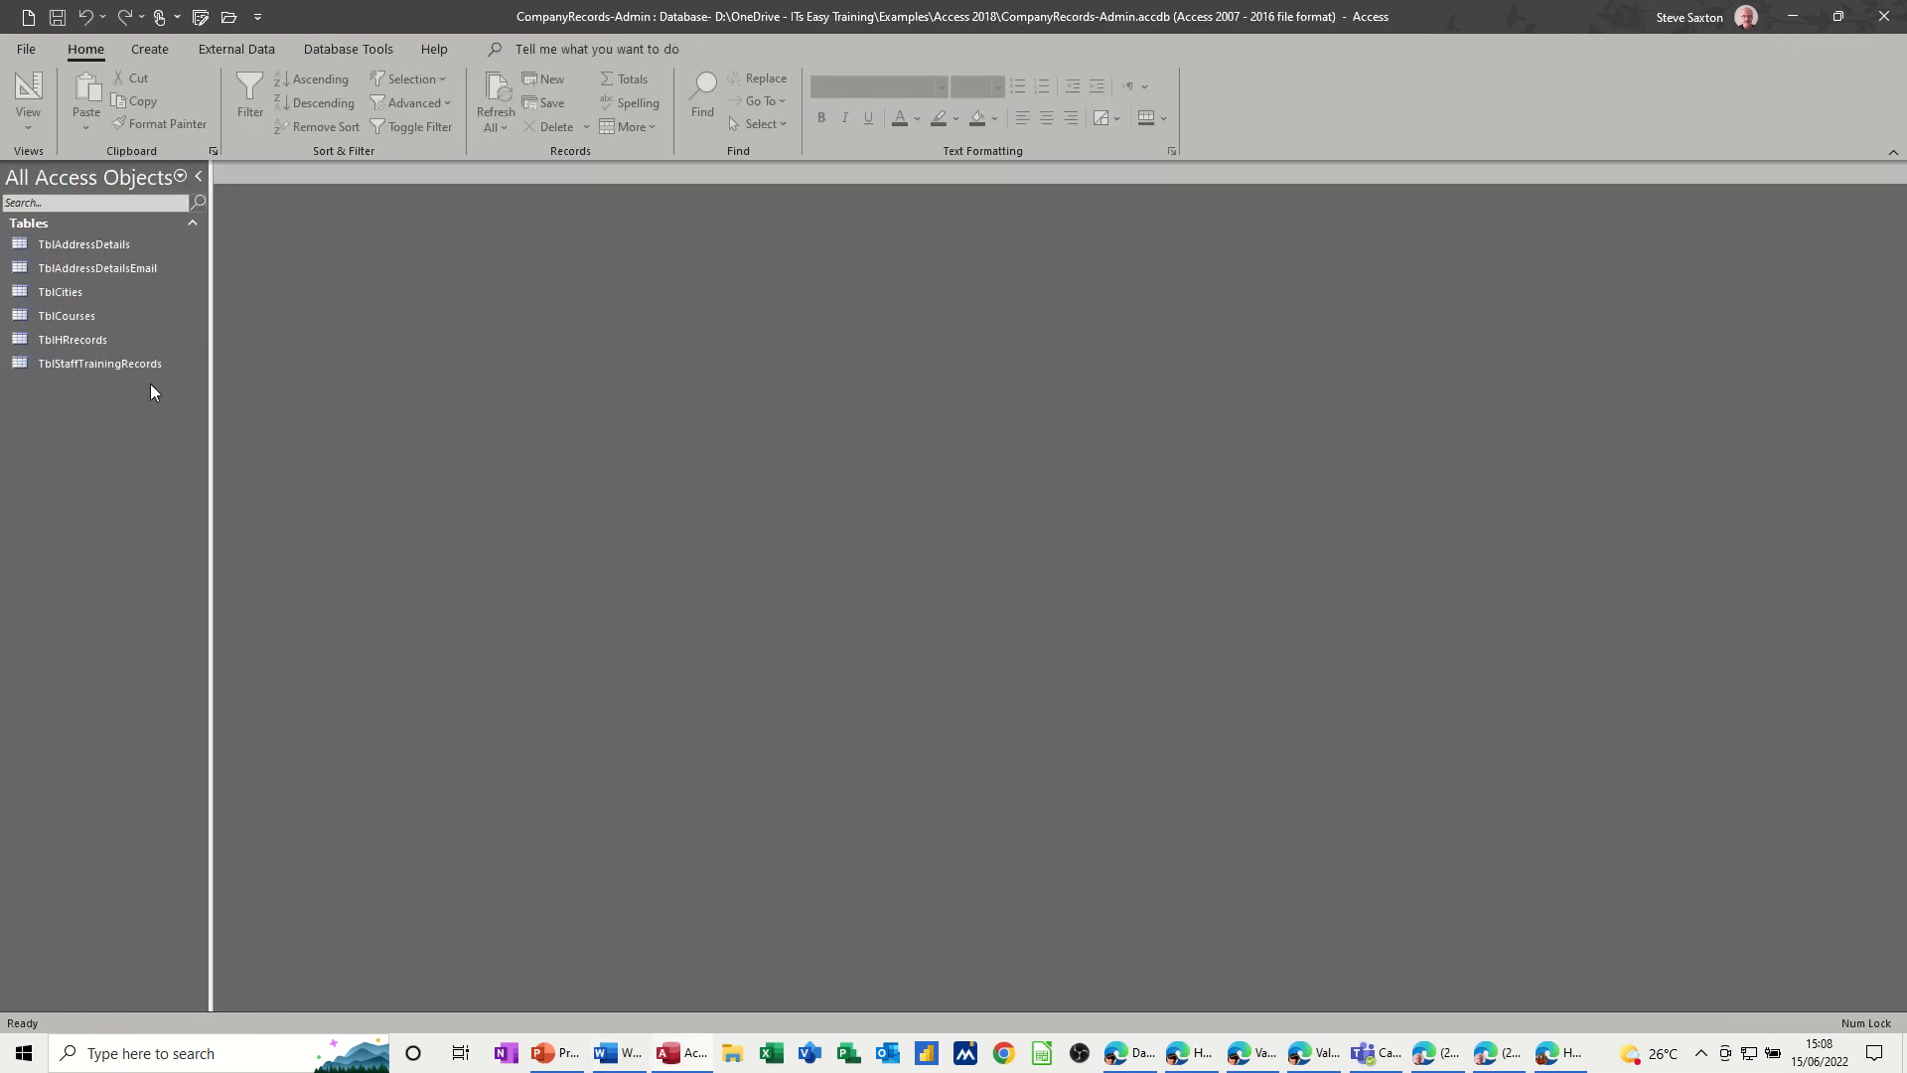
Step: Open TblAddressDetails and start a new record with StaffID 14
click(71, 247)
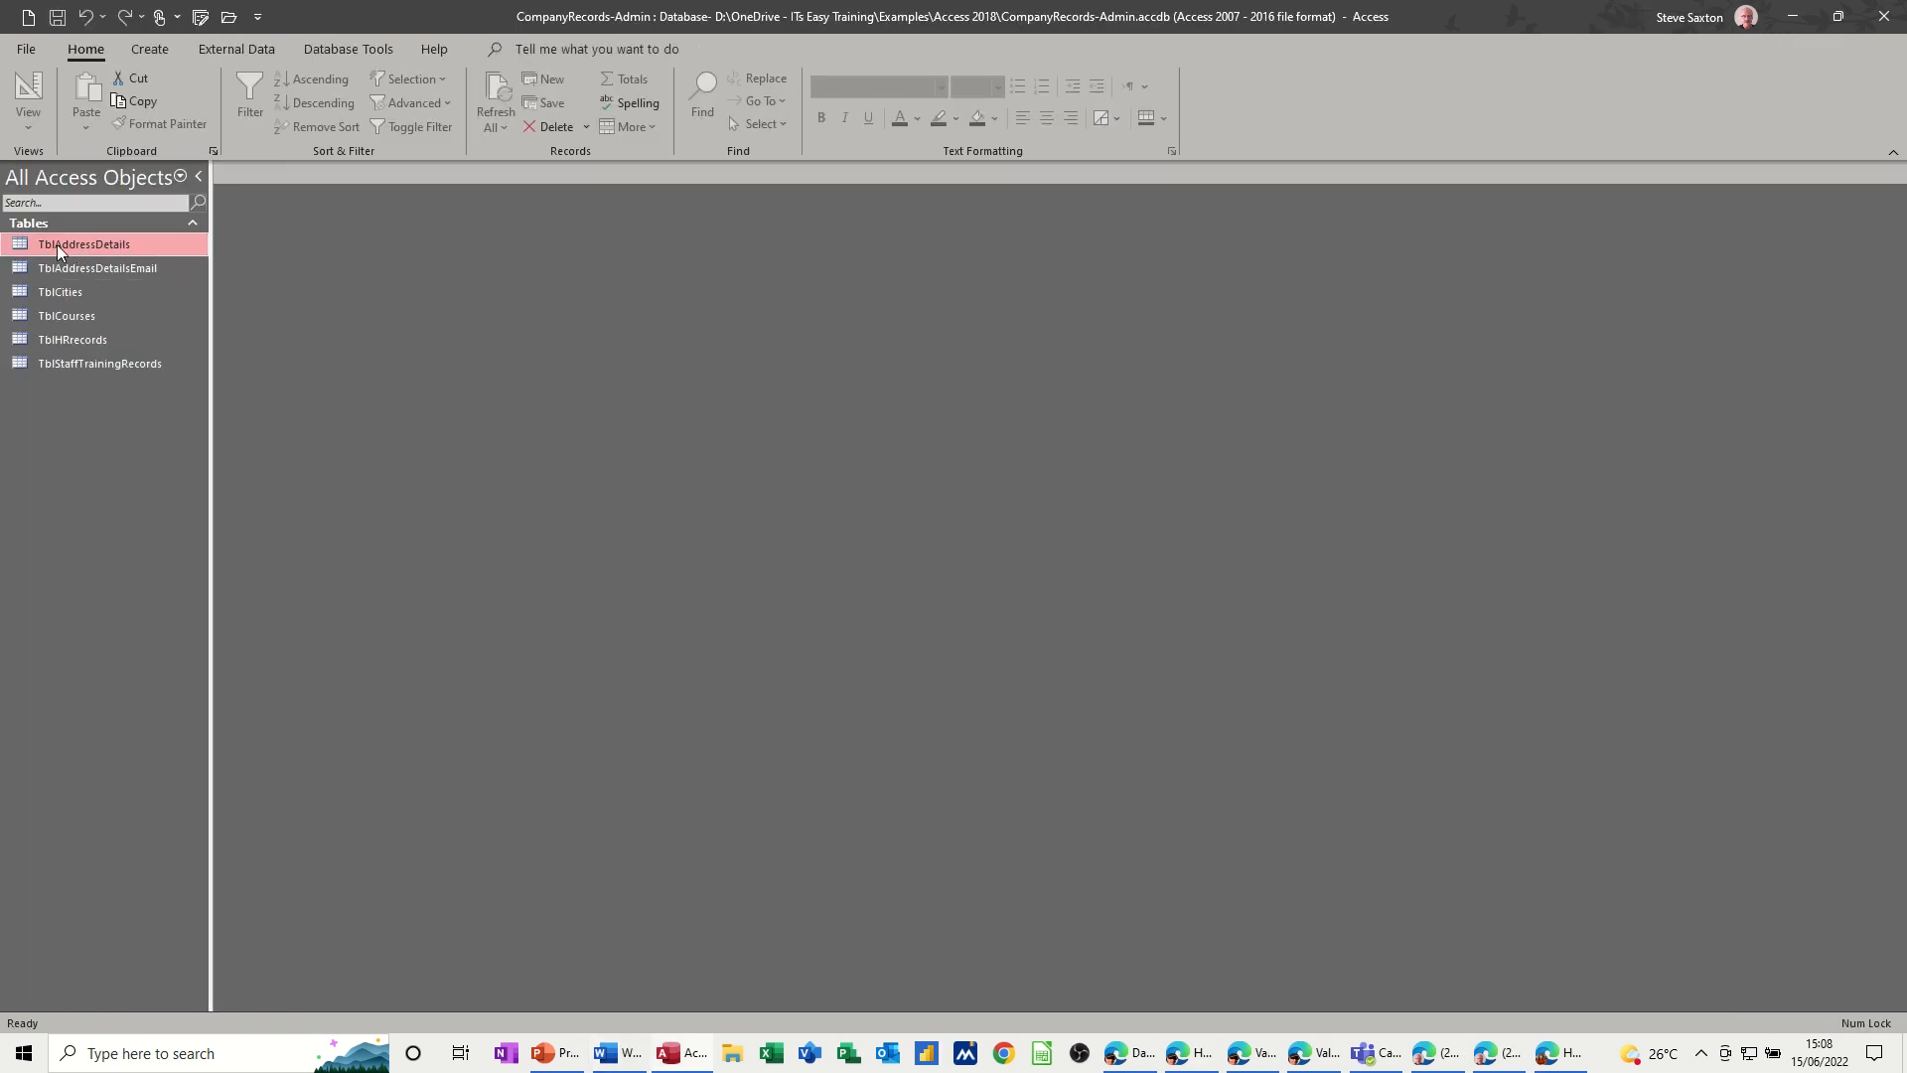
double_click(30, 251)
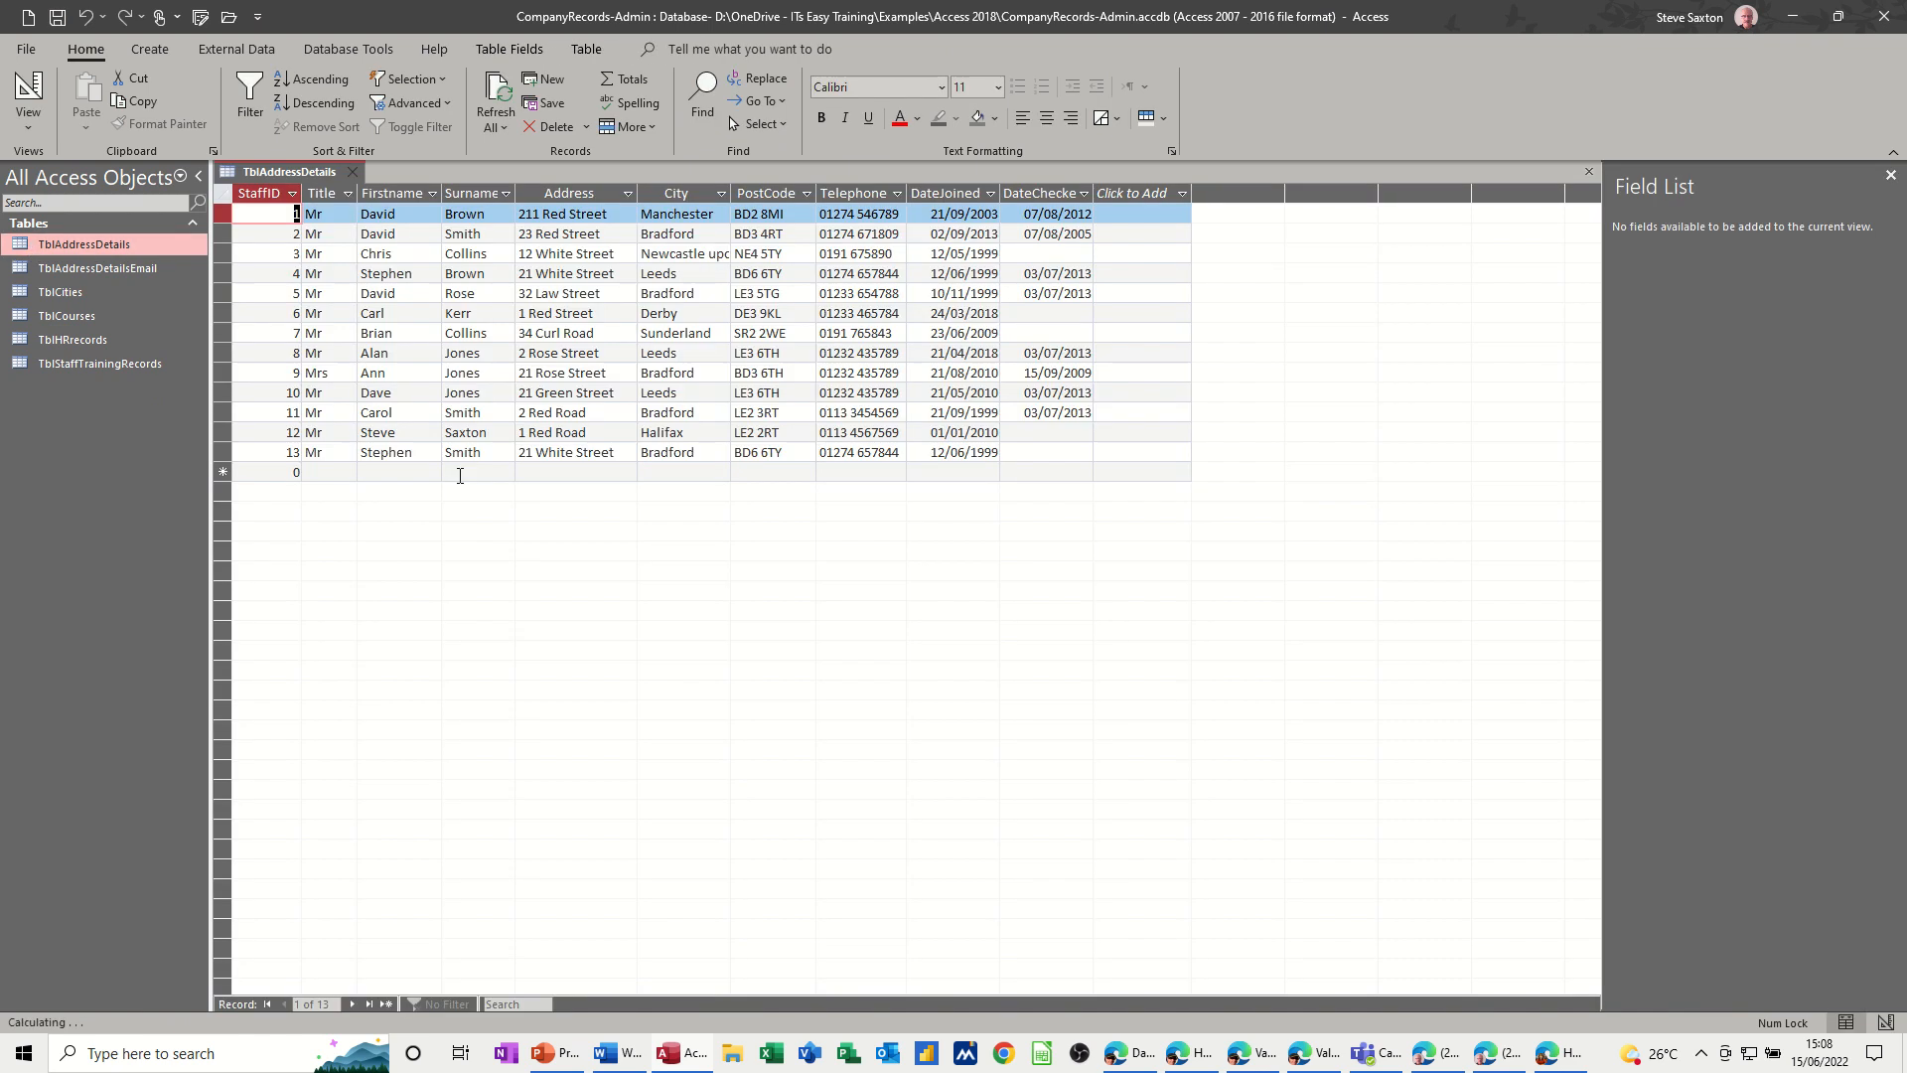
click(295, 472)
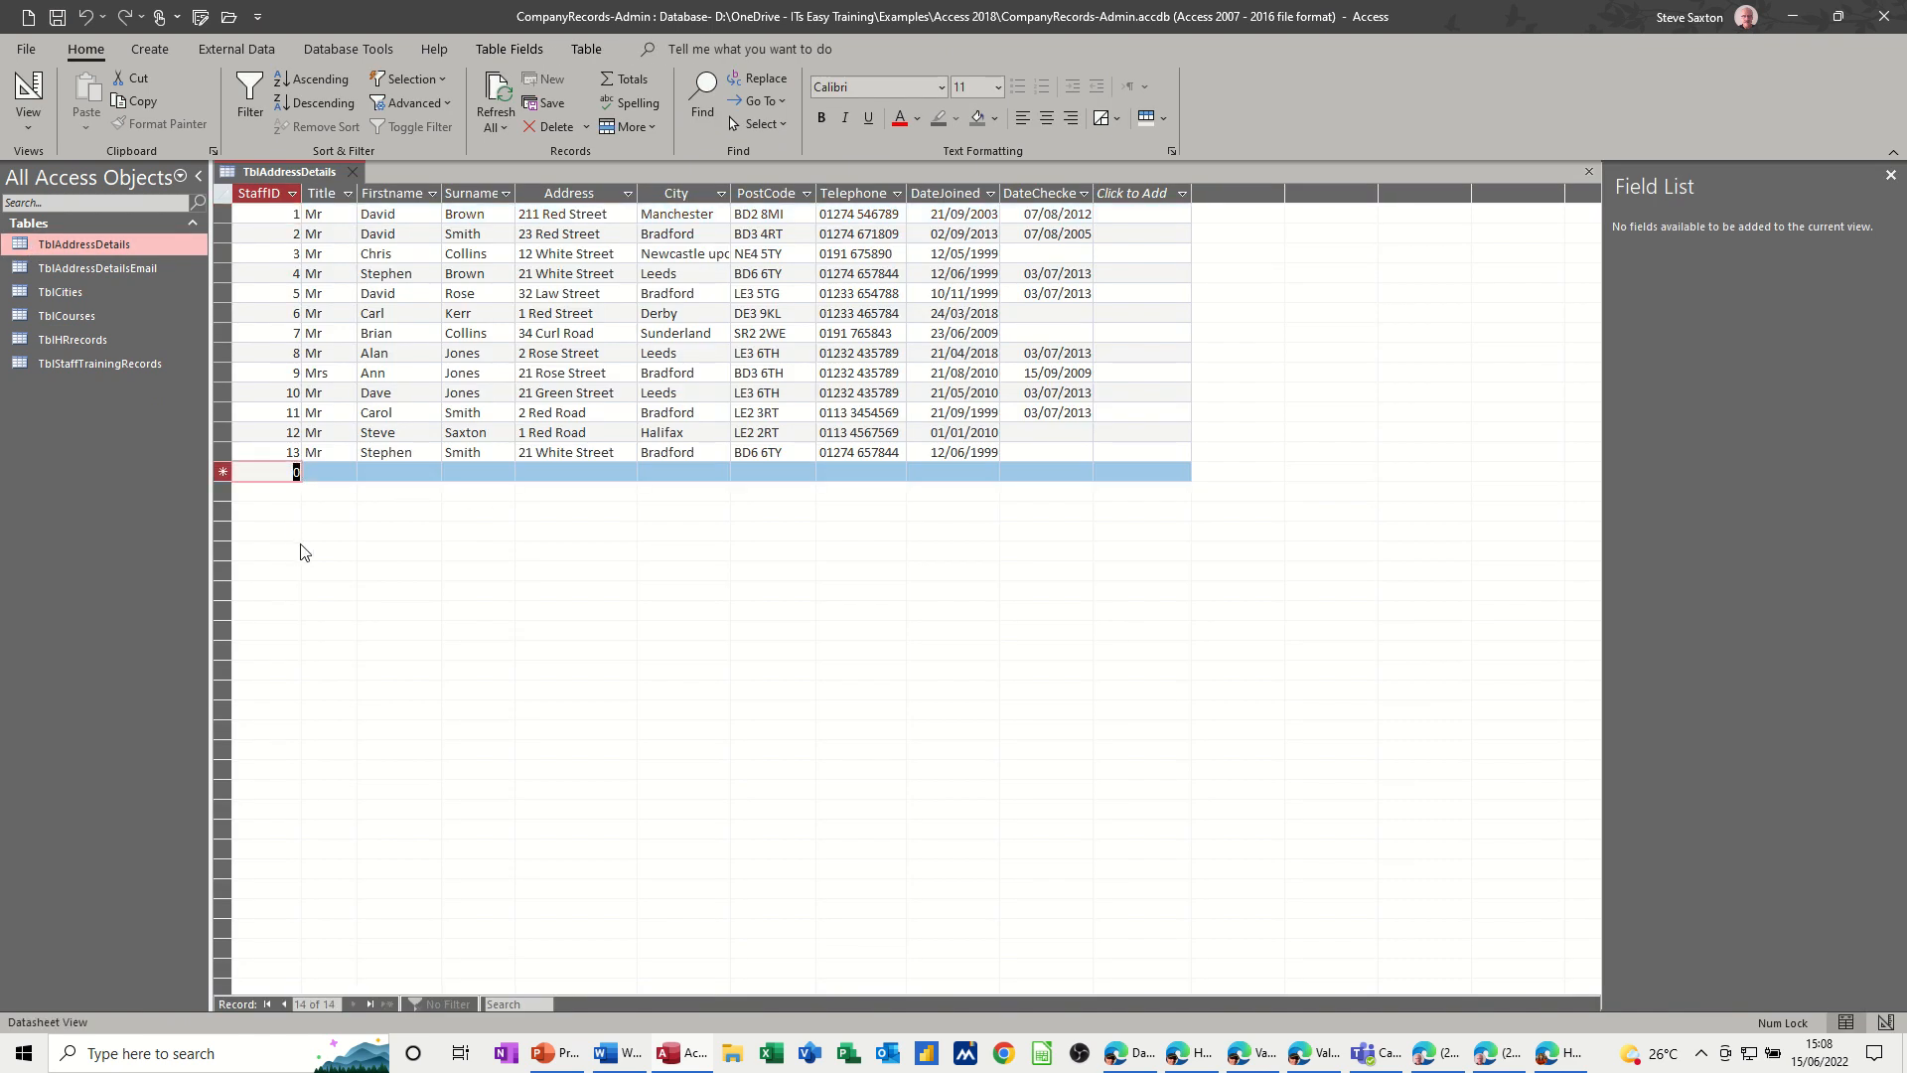
text(14)
key(Tab)
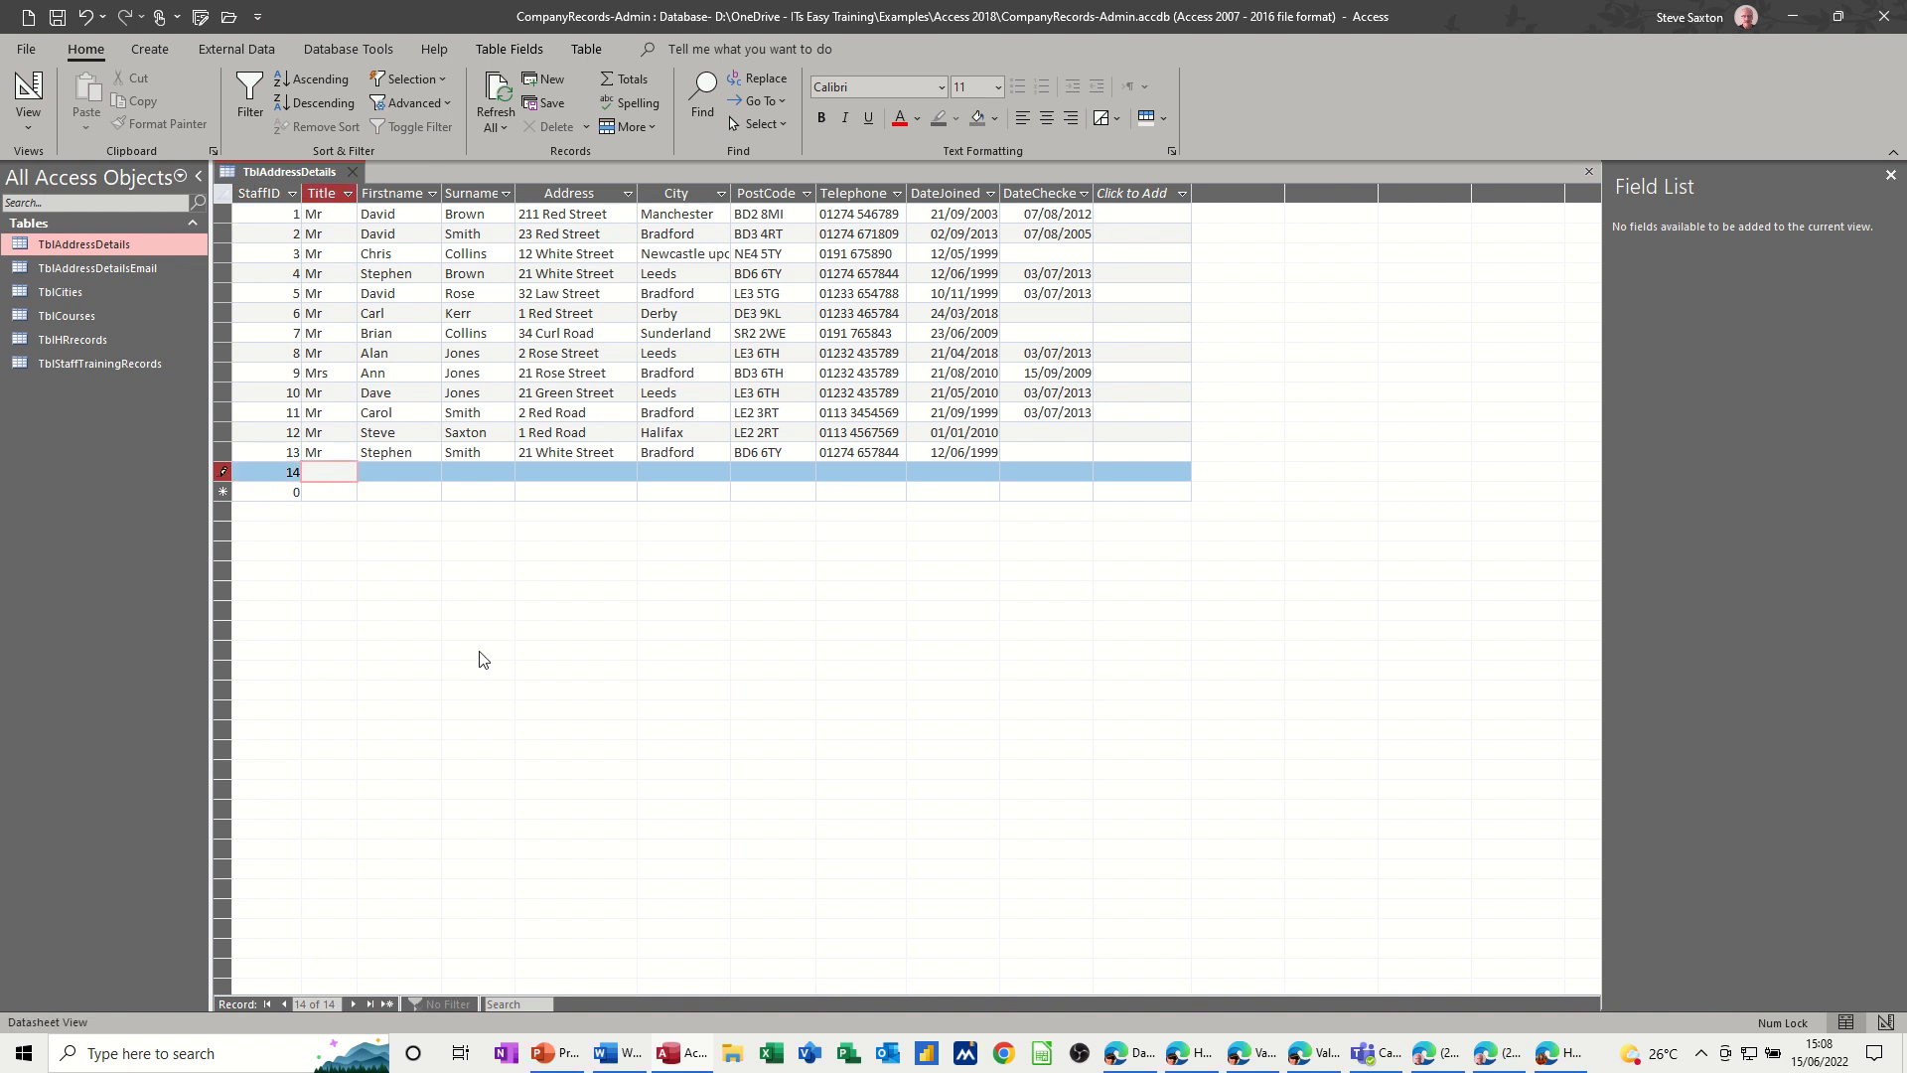
Step: Enter the new staff member's title Mr, full name, street address, city Leeds and postcode
text(Mr)
key(Tab)
text(Jo)
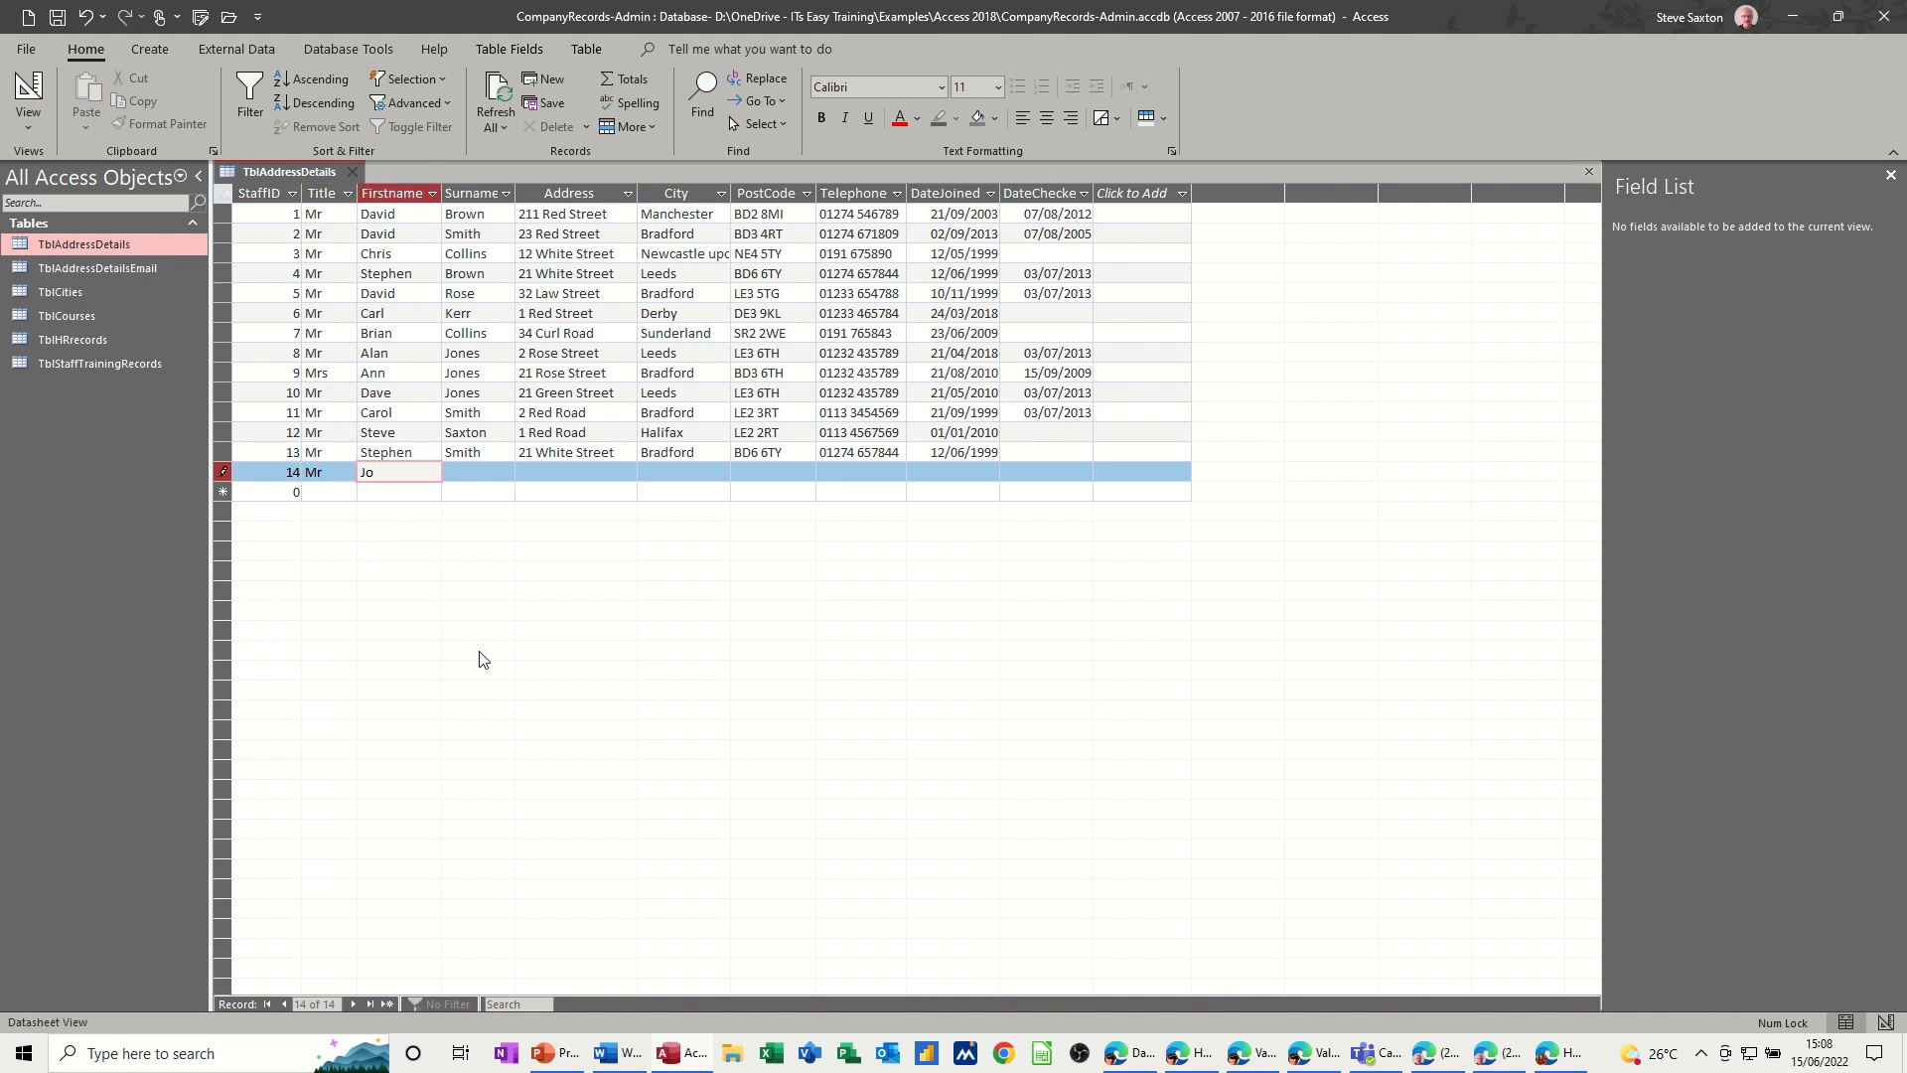
text(hn)
key(Tab)
text(J)
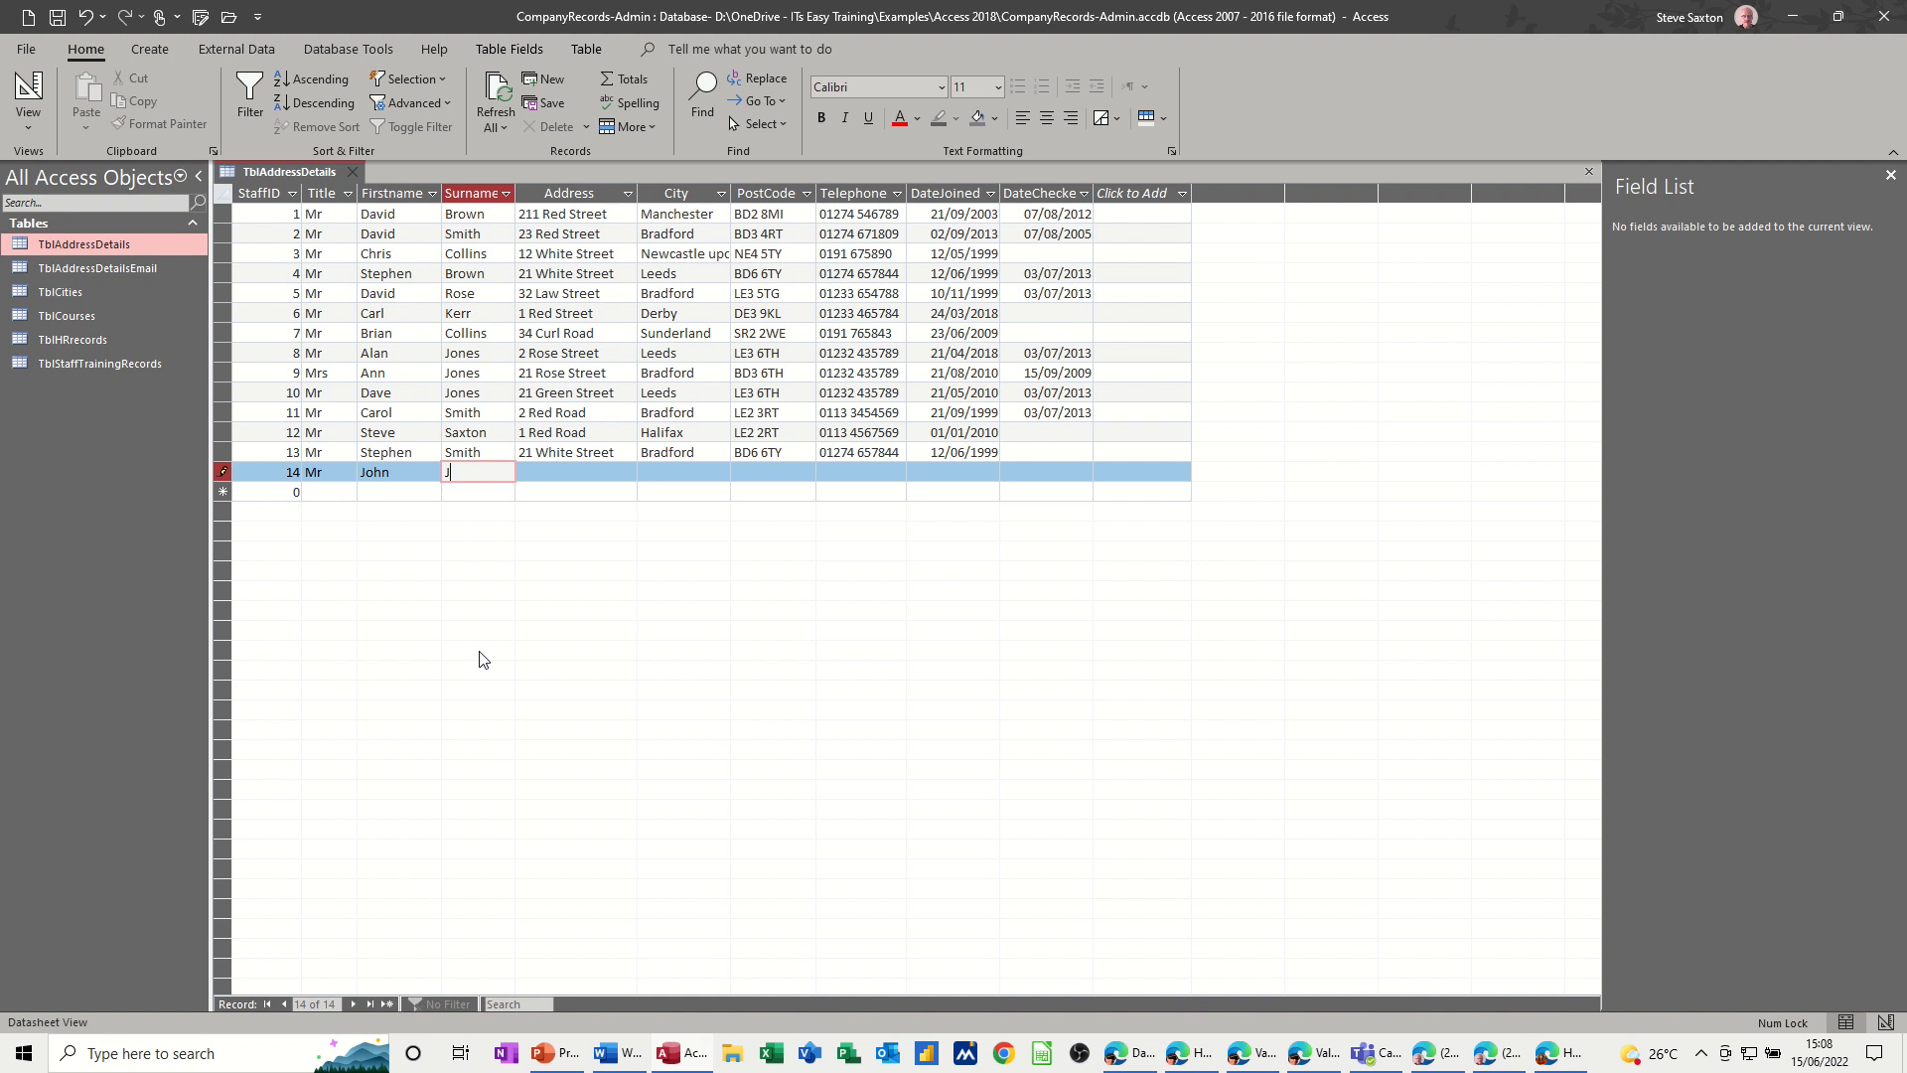
text(ones)
key(Tab)
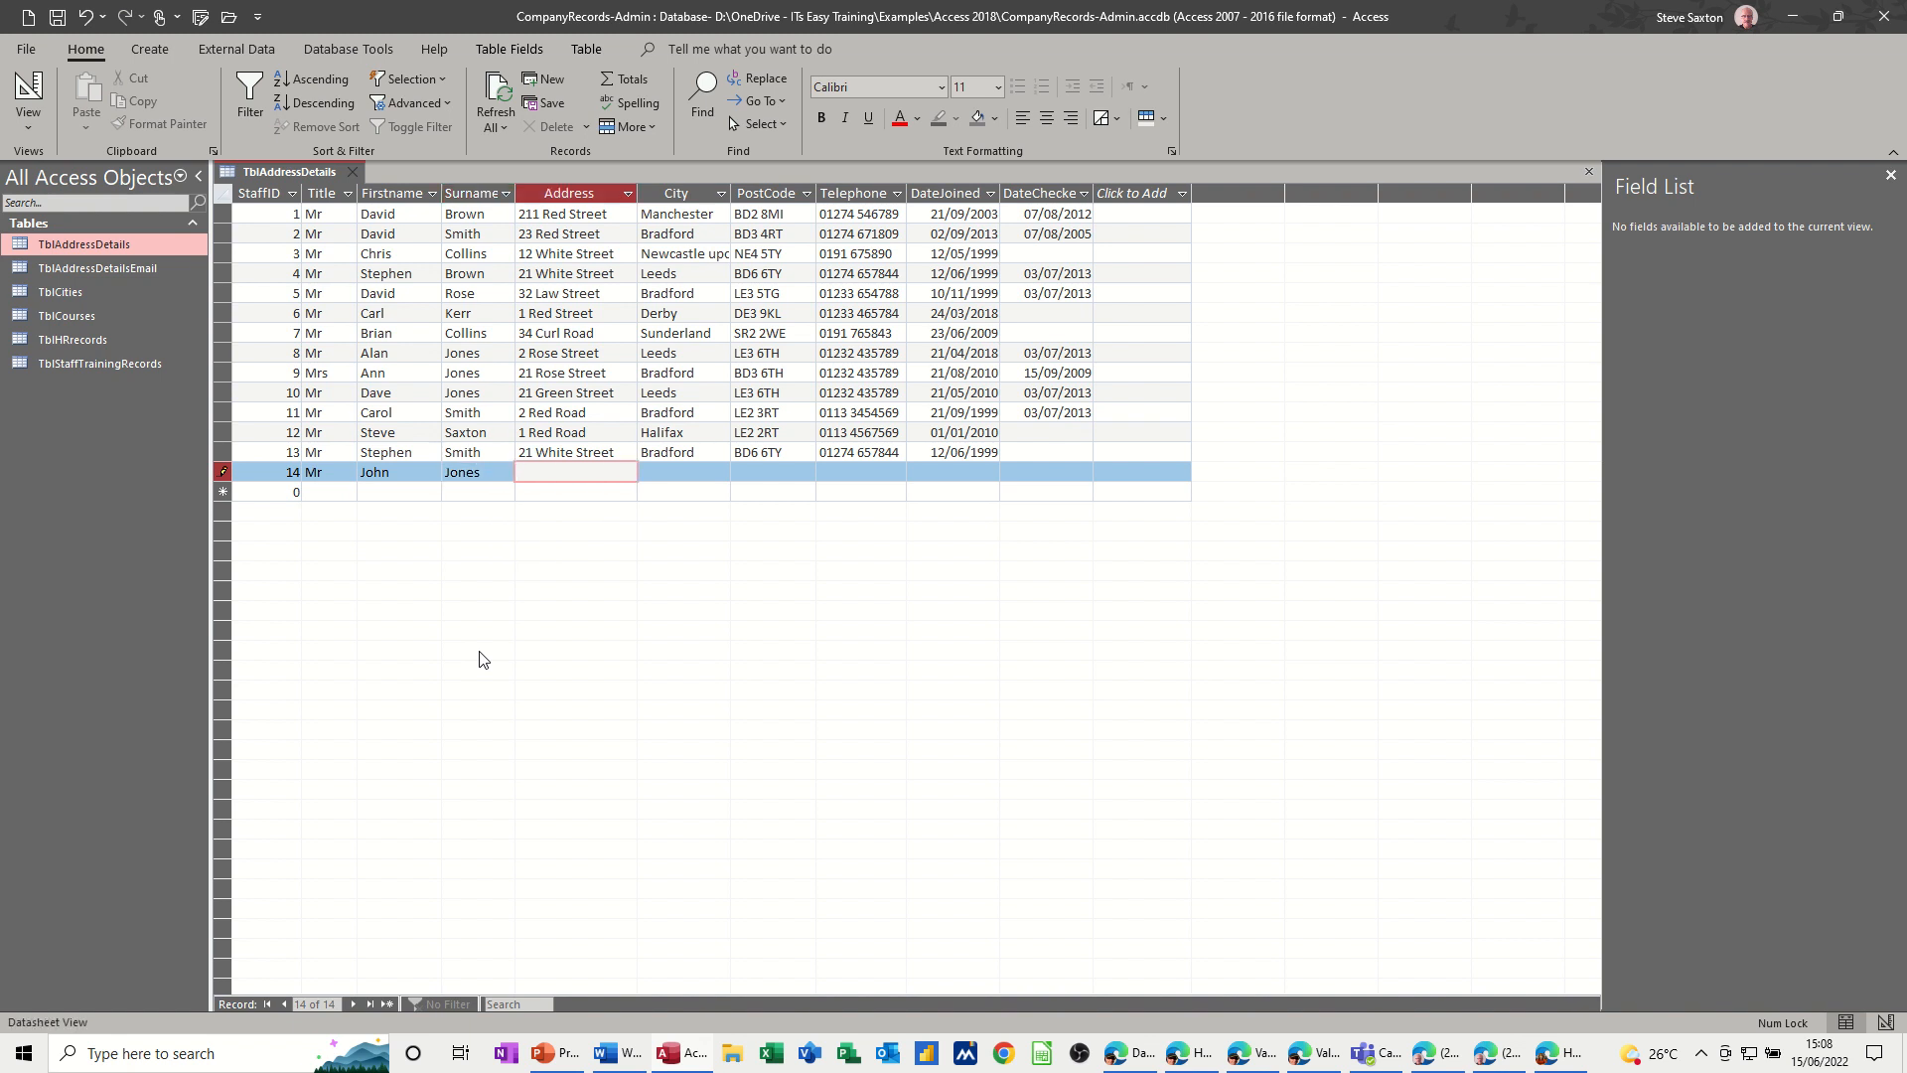
text(1 Black Street)
key(Tab)
text(Leeds)
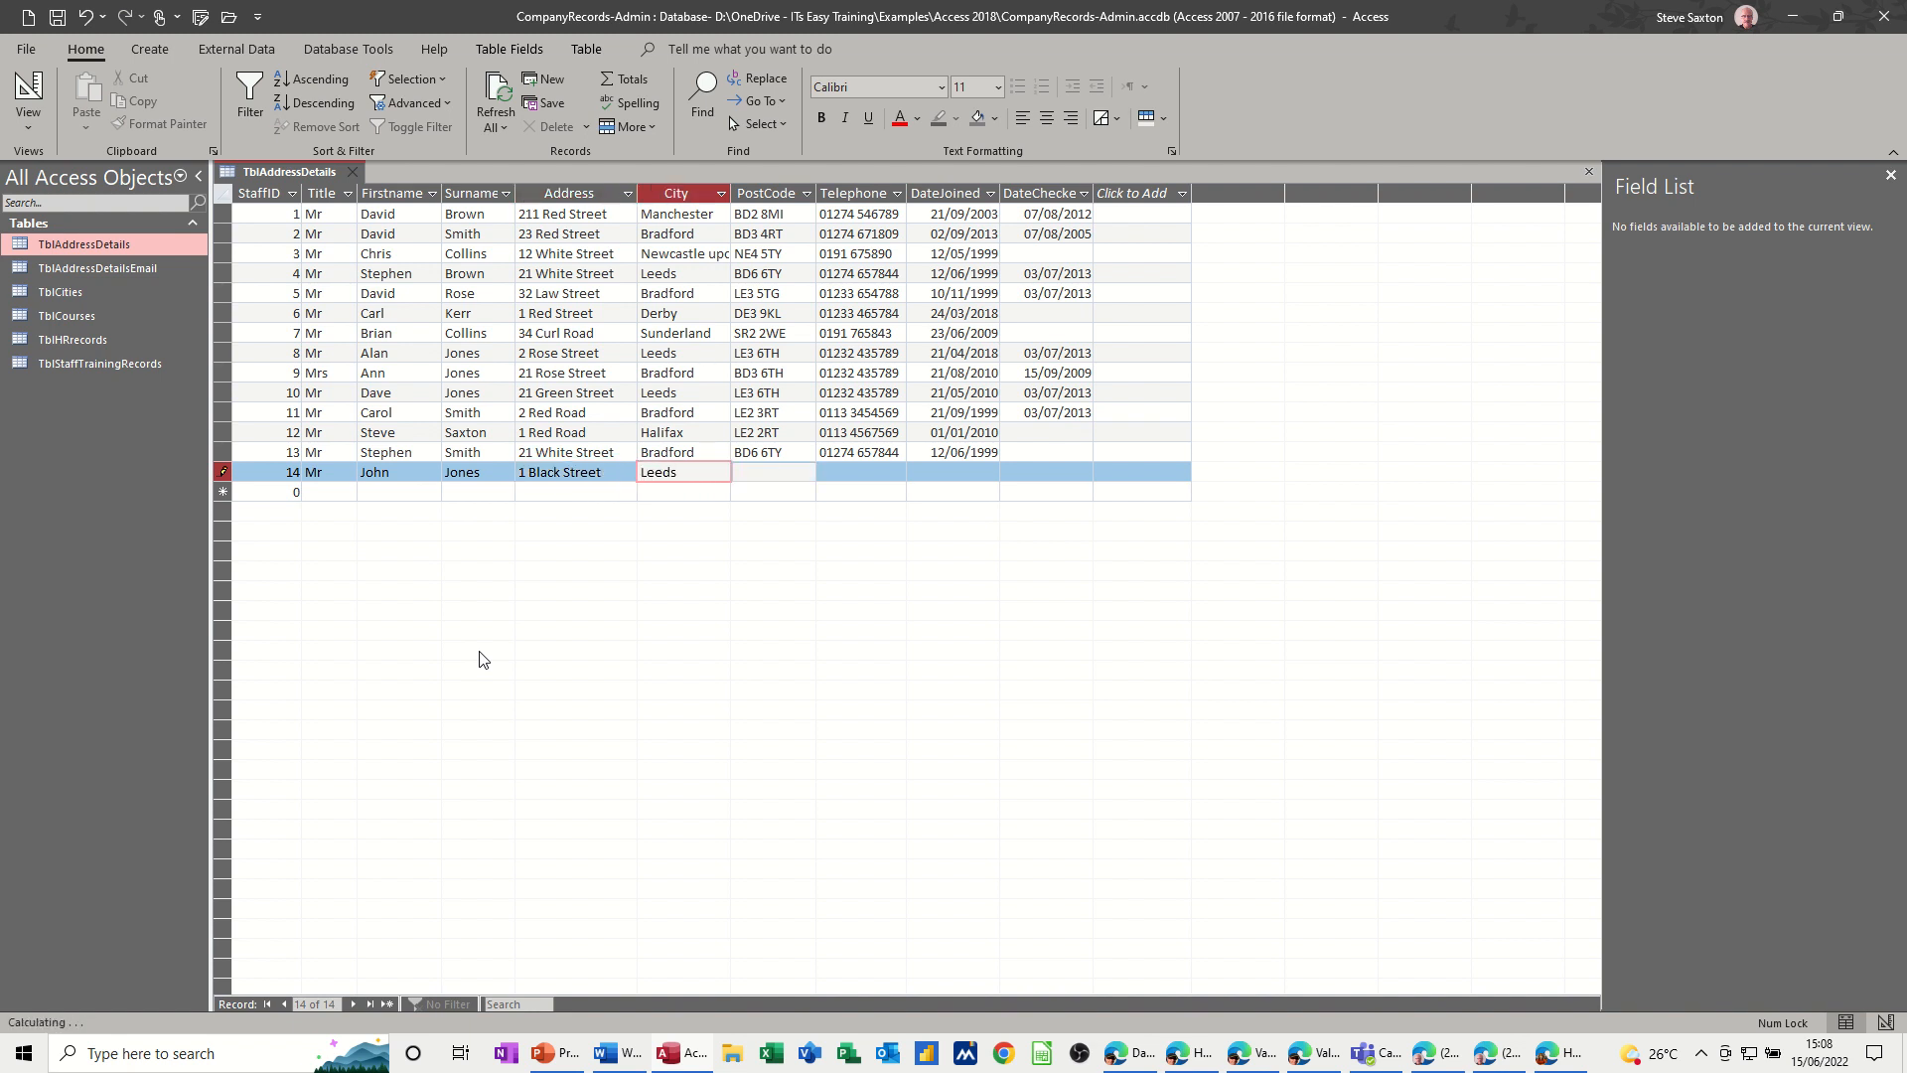
key(Tab)
text(L)
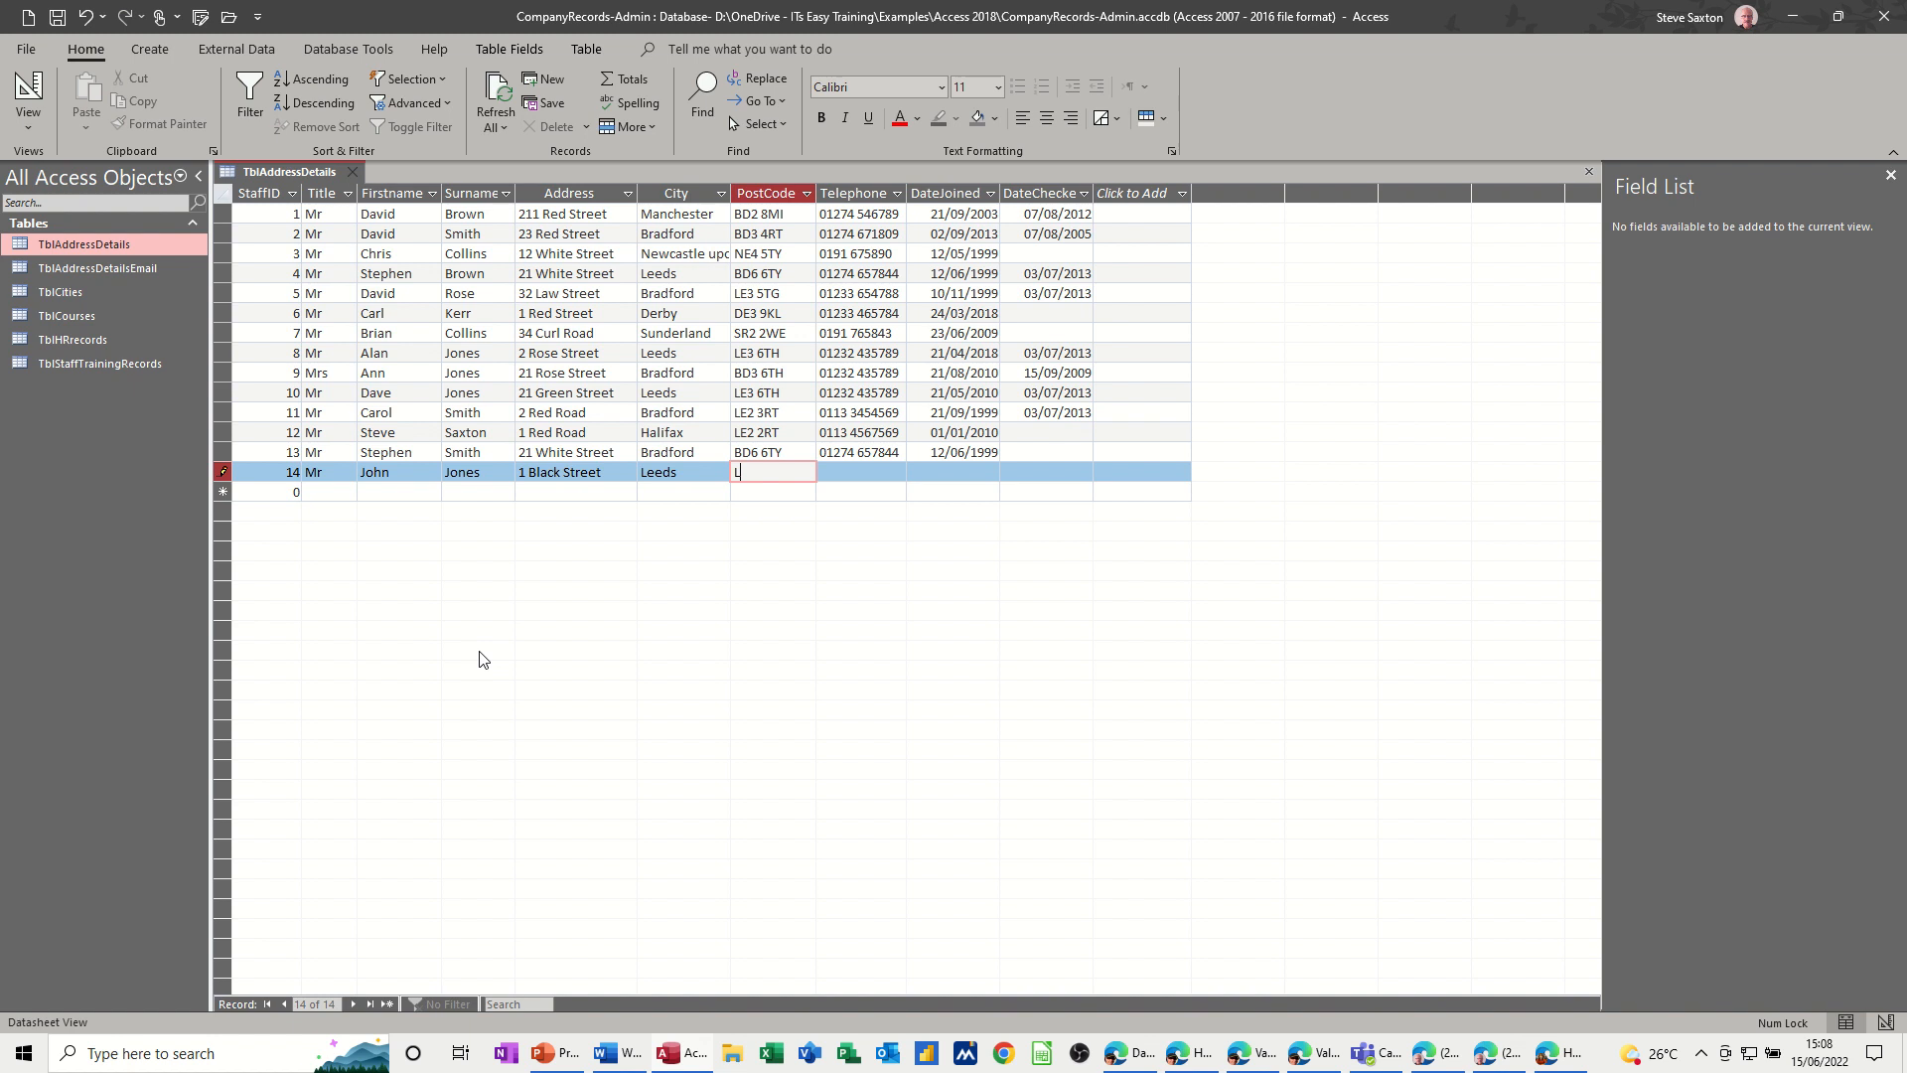
text(E2 2RT)
key(Tab)
key(Tab)
key(Tab)
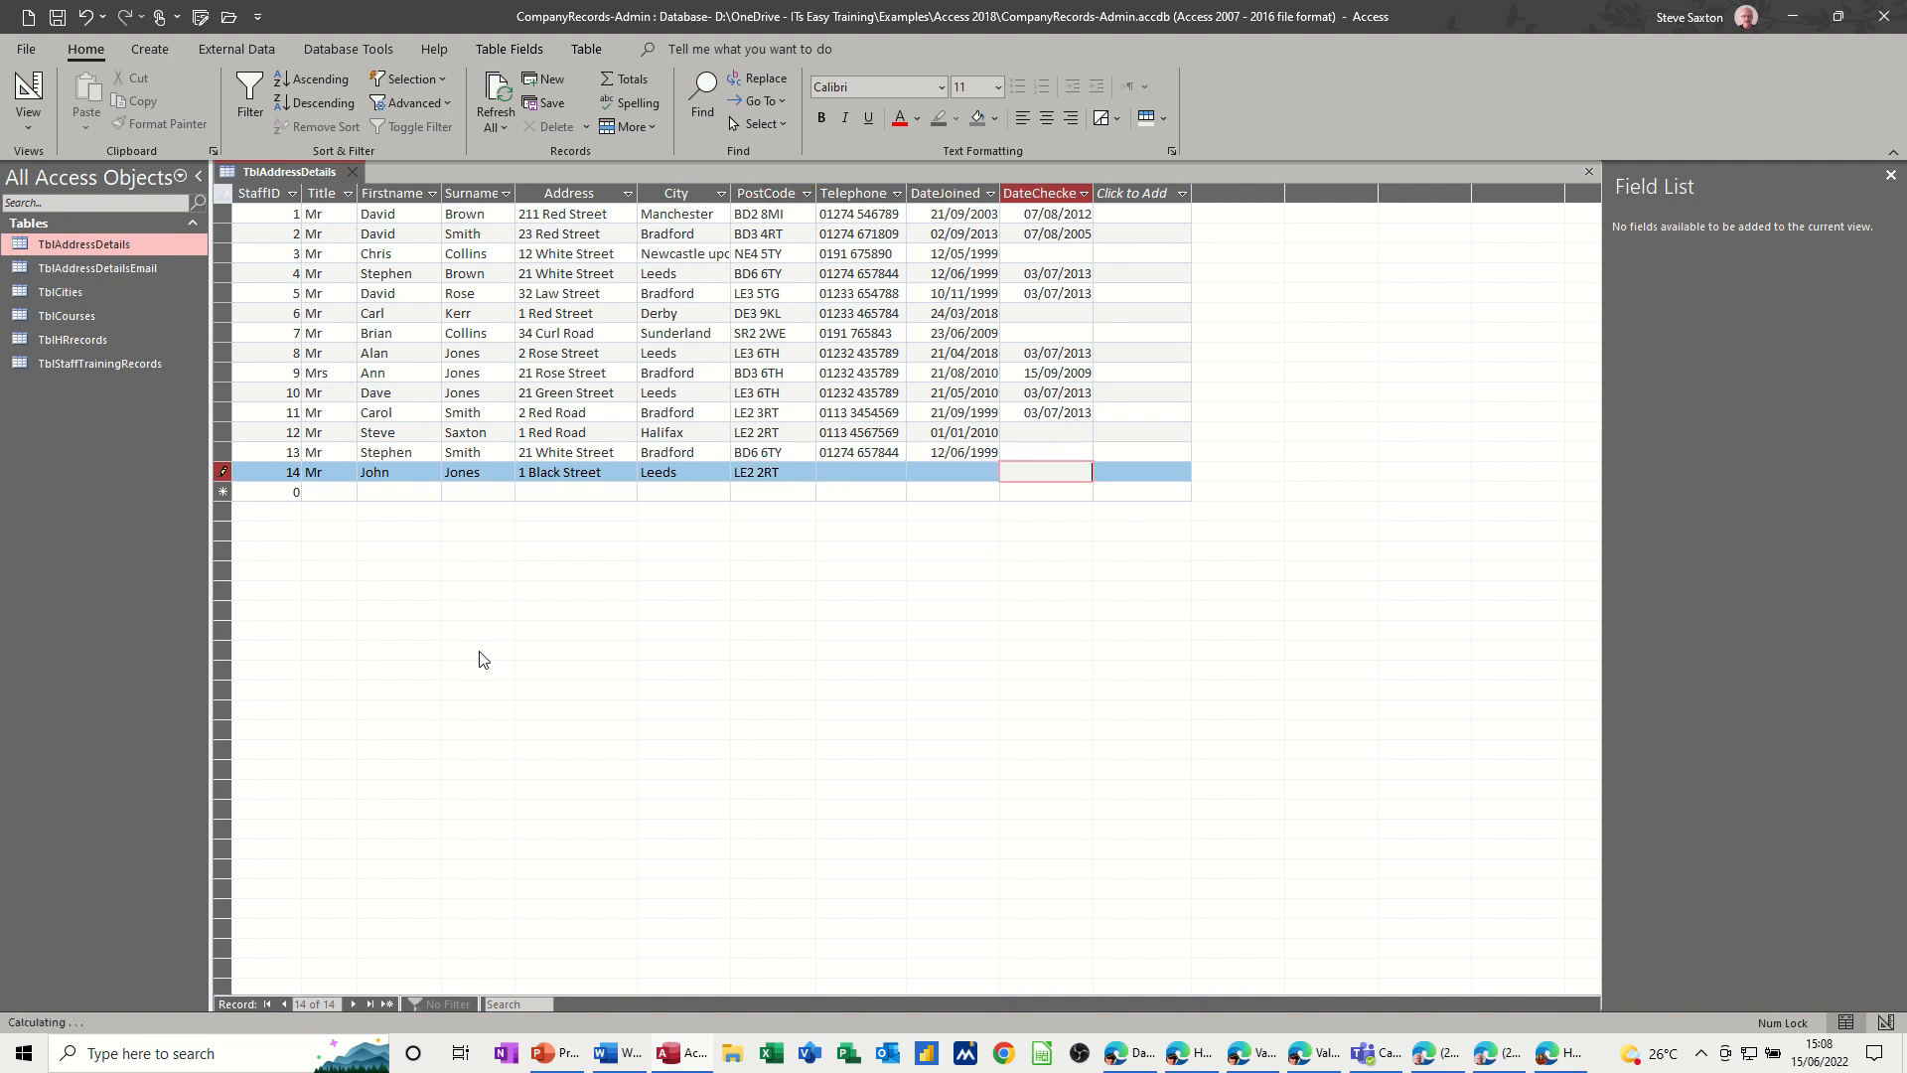
Step: Fill DateJoined with today's date, 15/06/2022, save record 14, and close the table
click(942, 471)
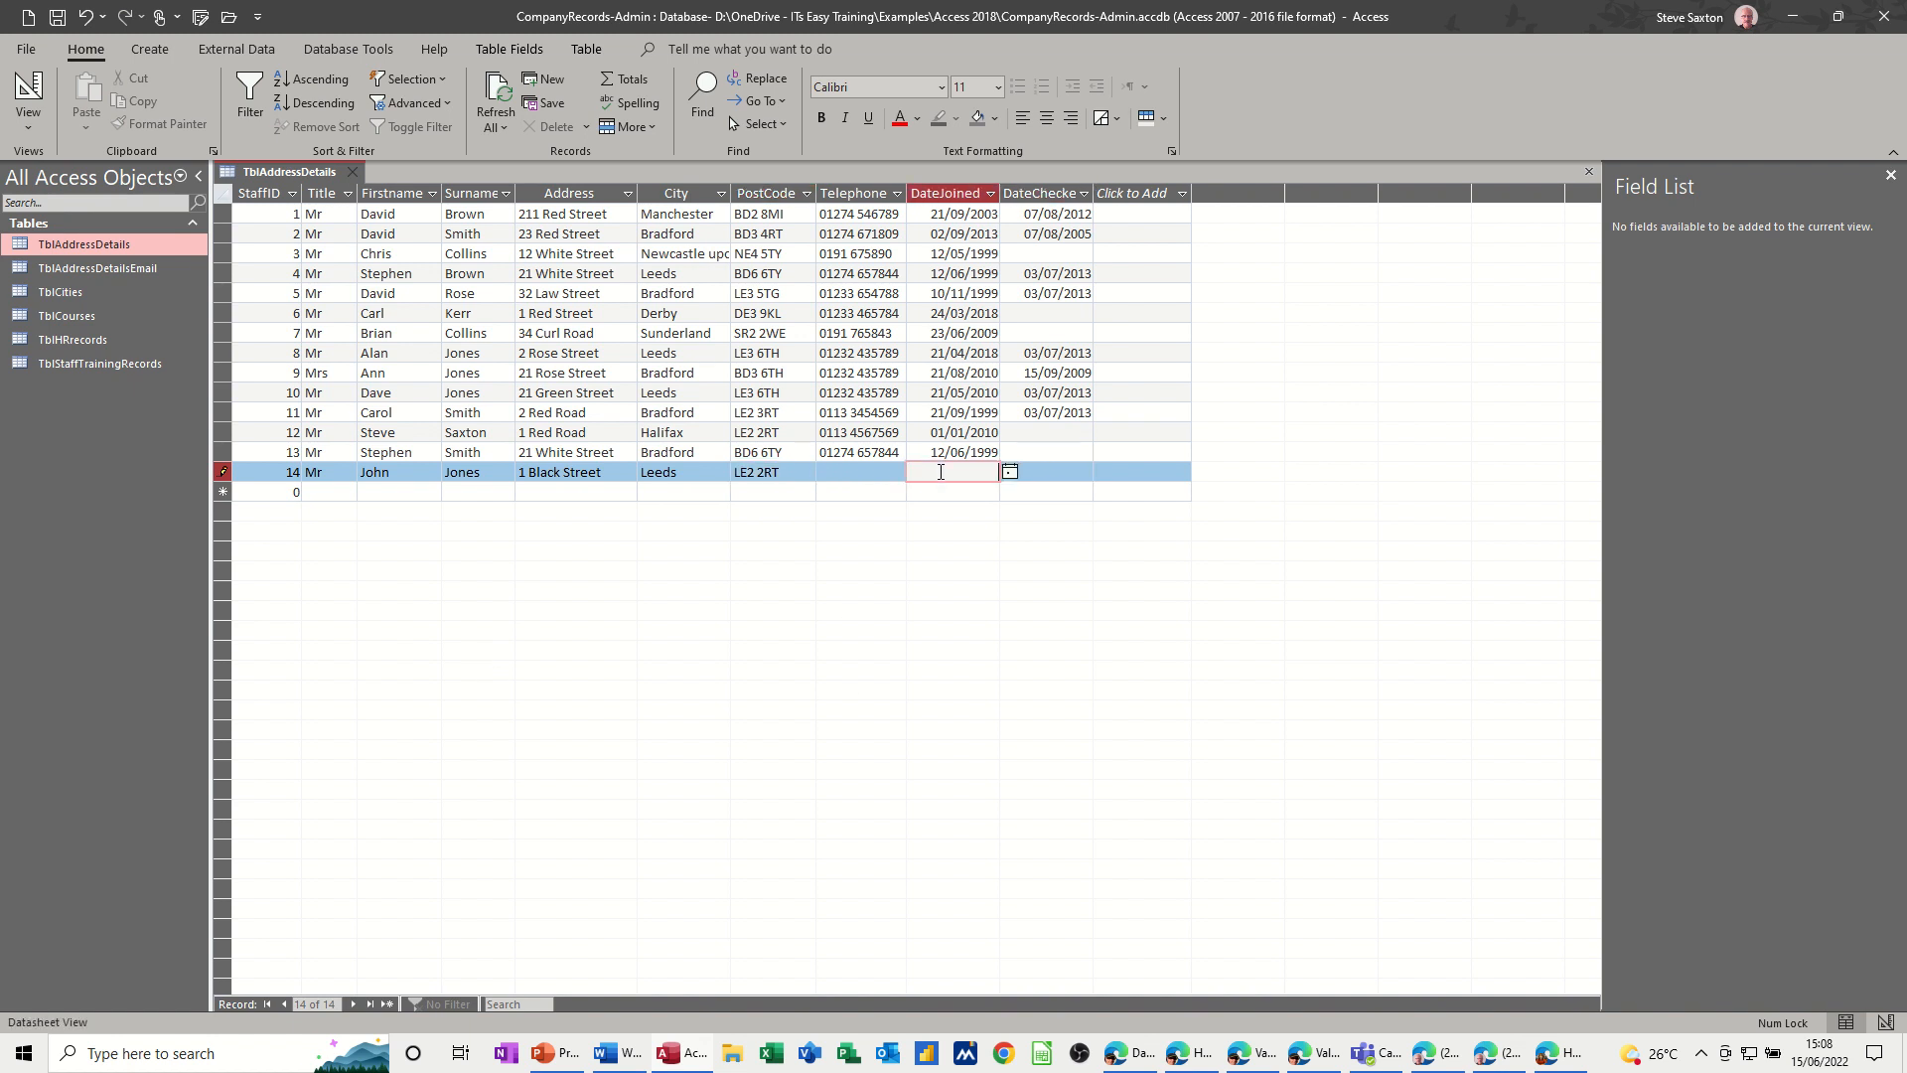
key(ctrl+semicolon)
click(846, 491)
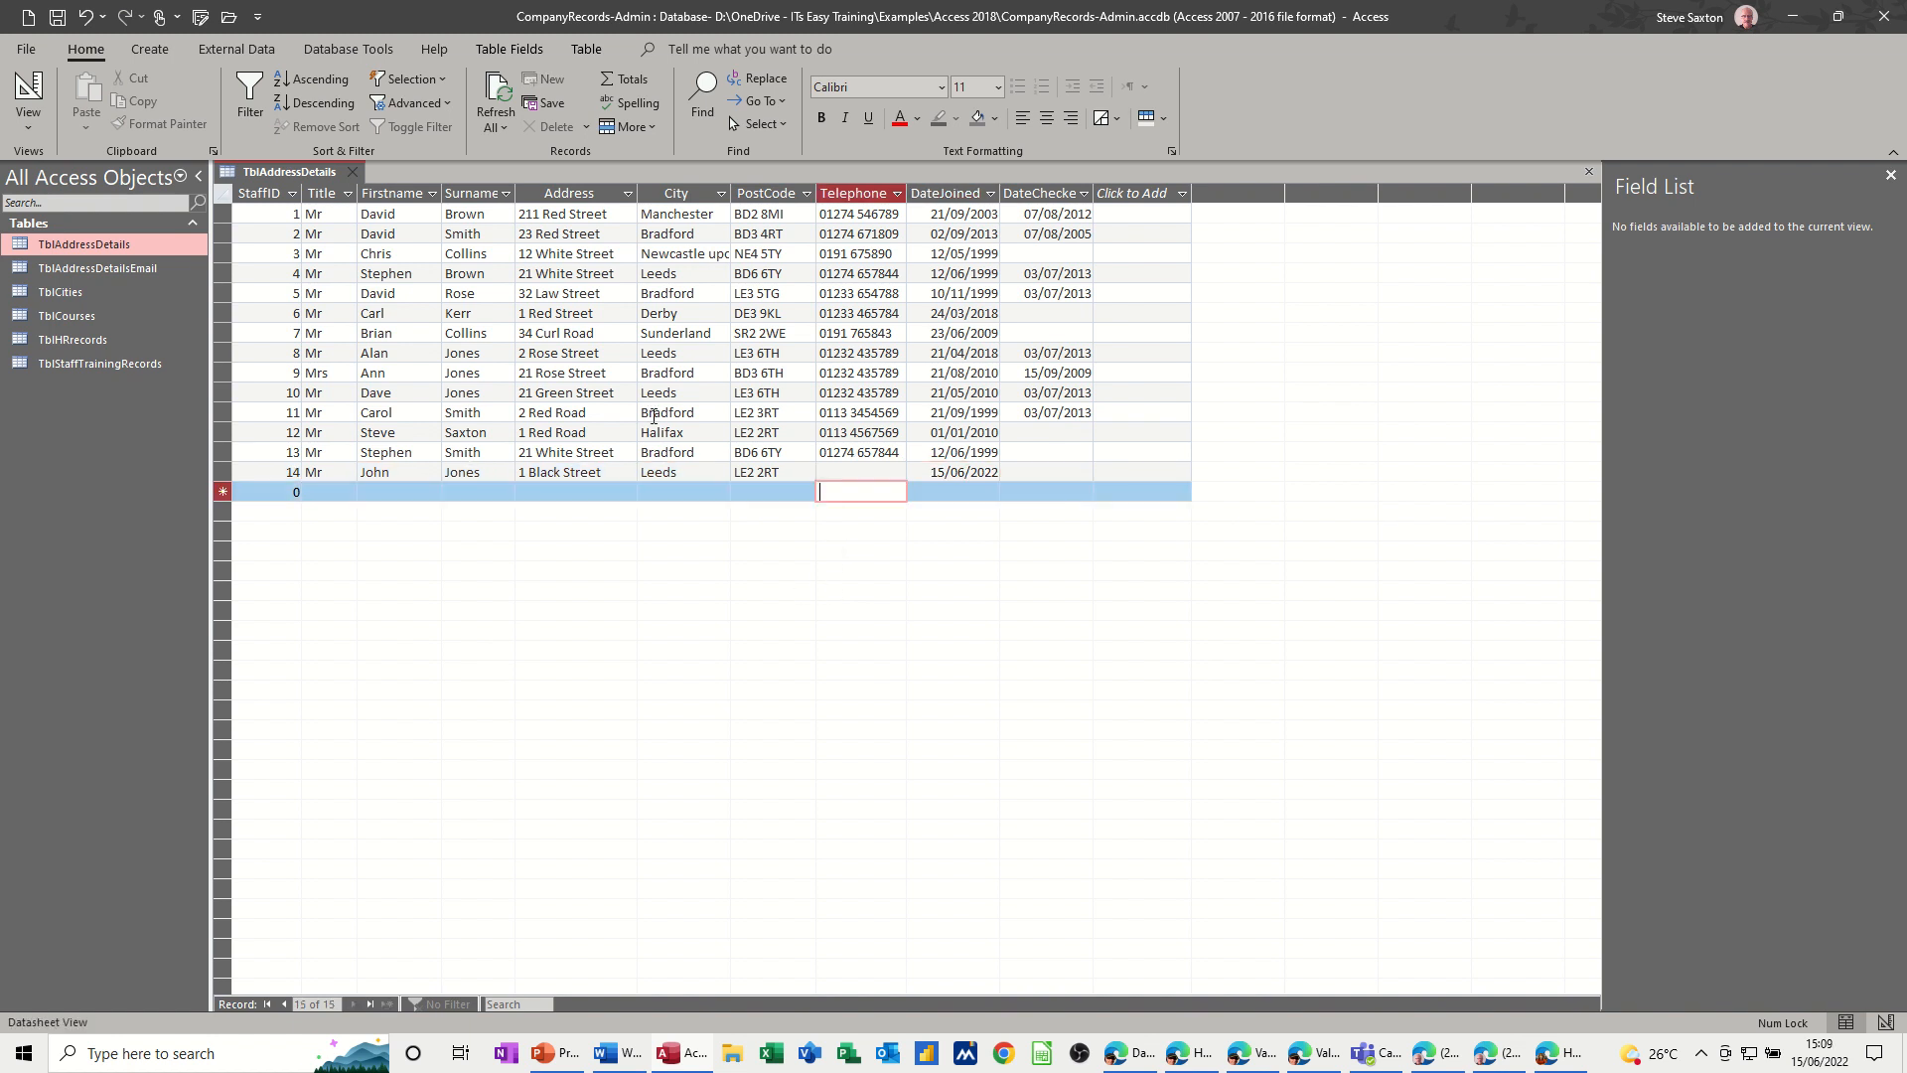
click(353, 172)
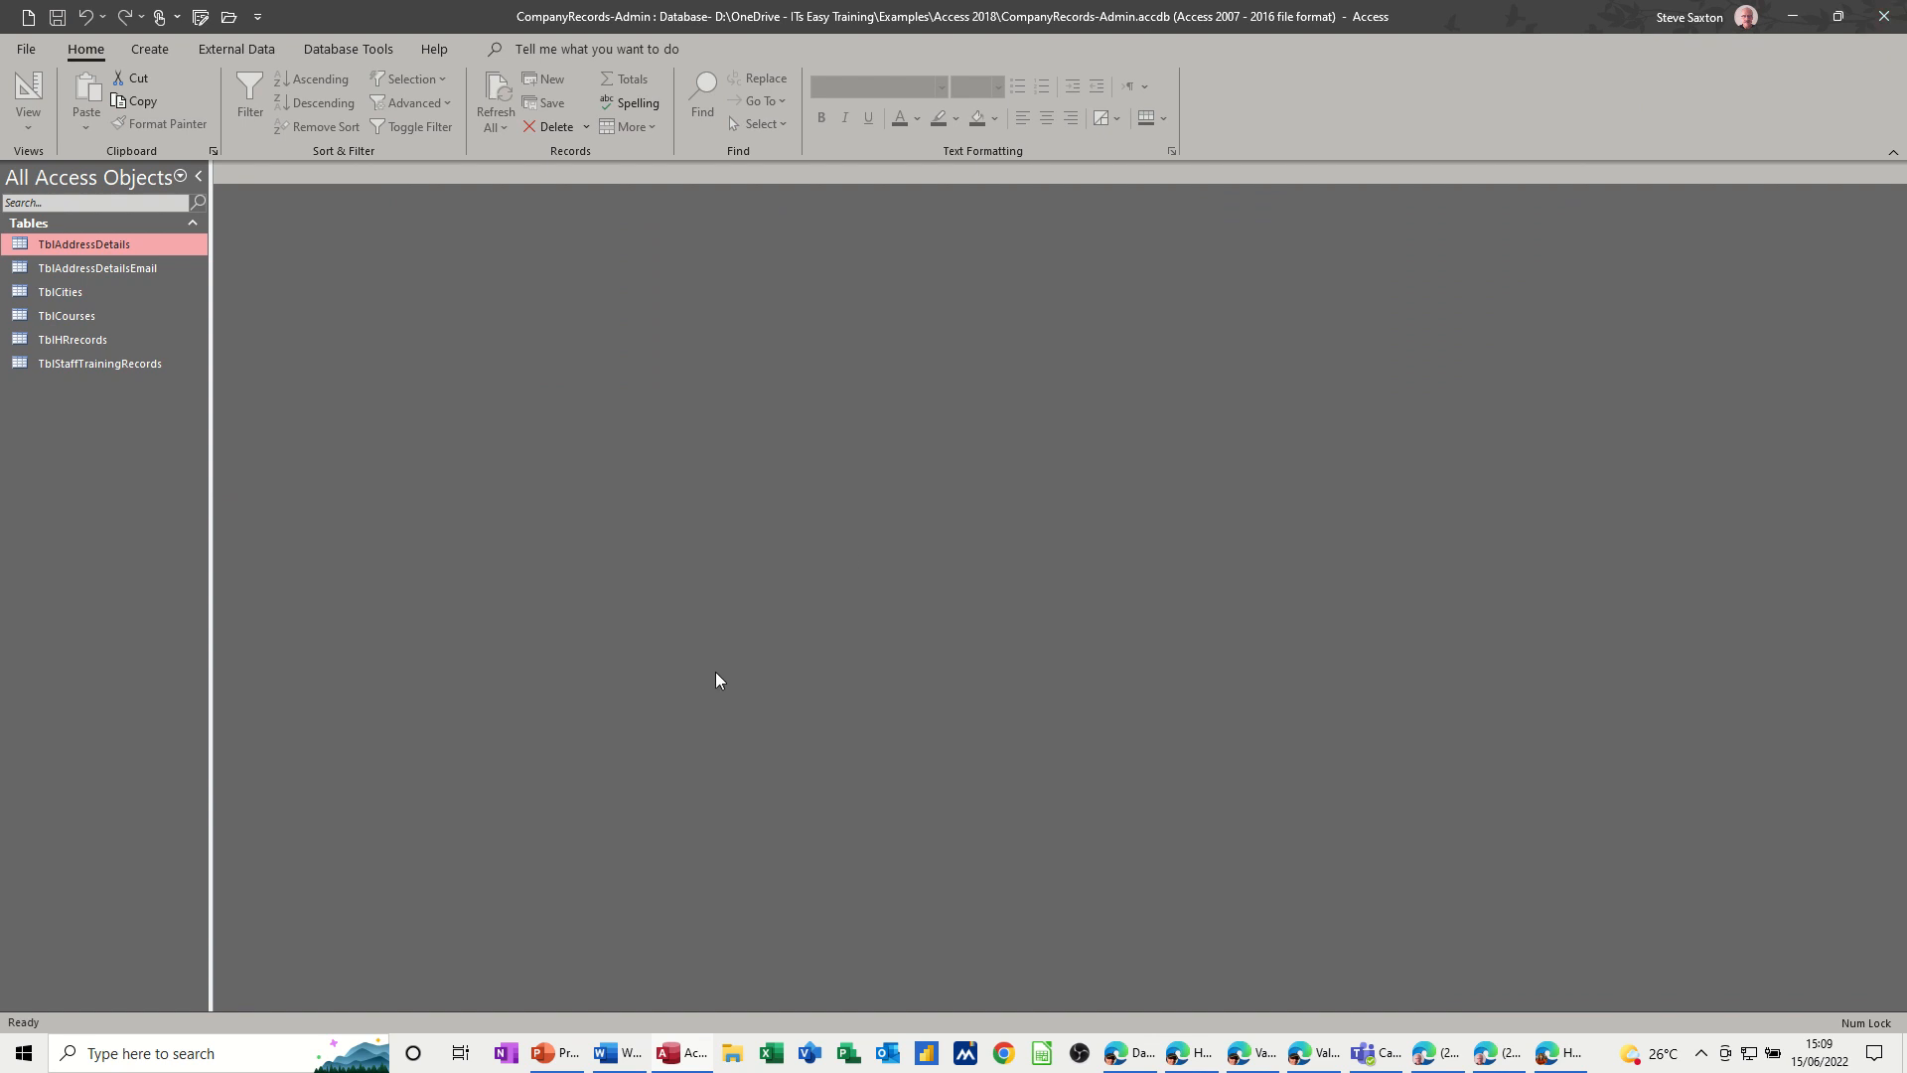
Step: Close Microsoft Access entirely
click(634, 1040)
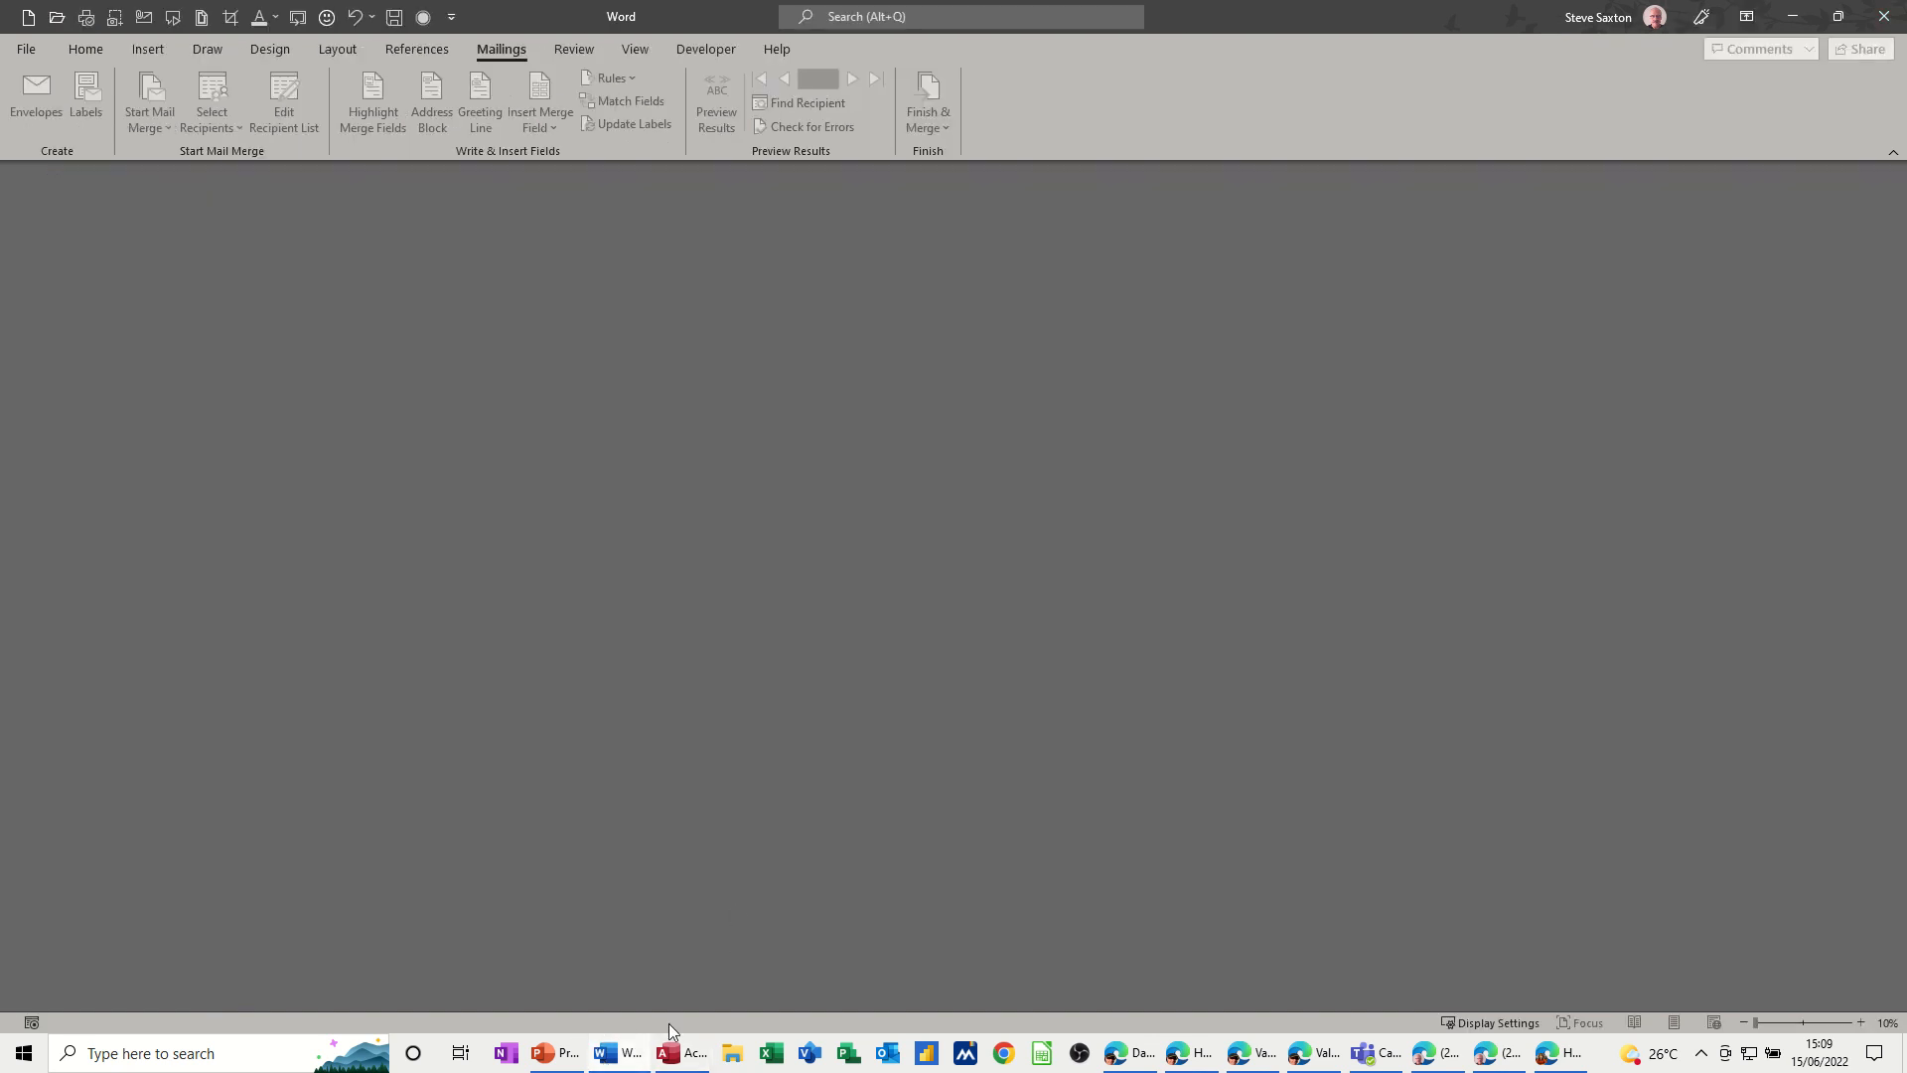
click(672, 1041)
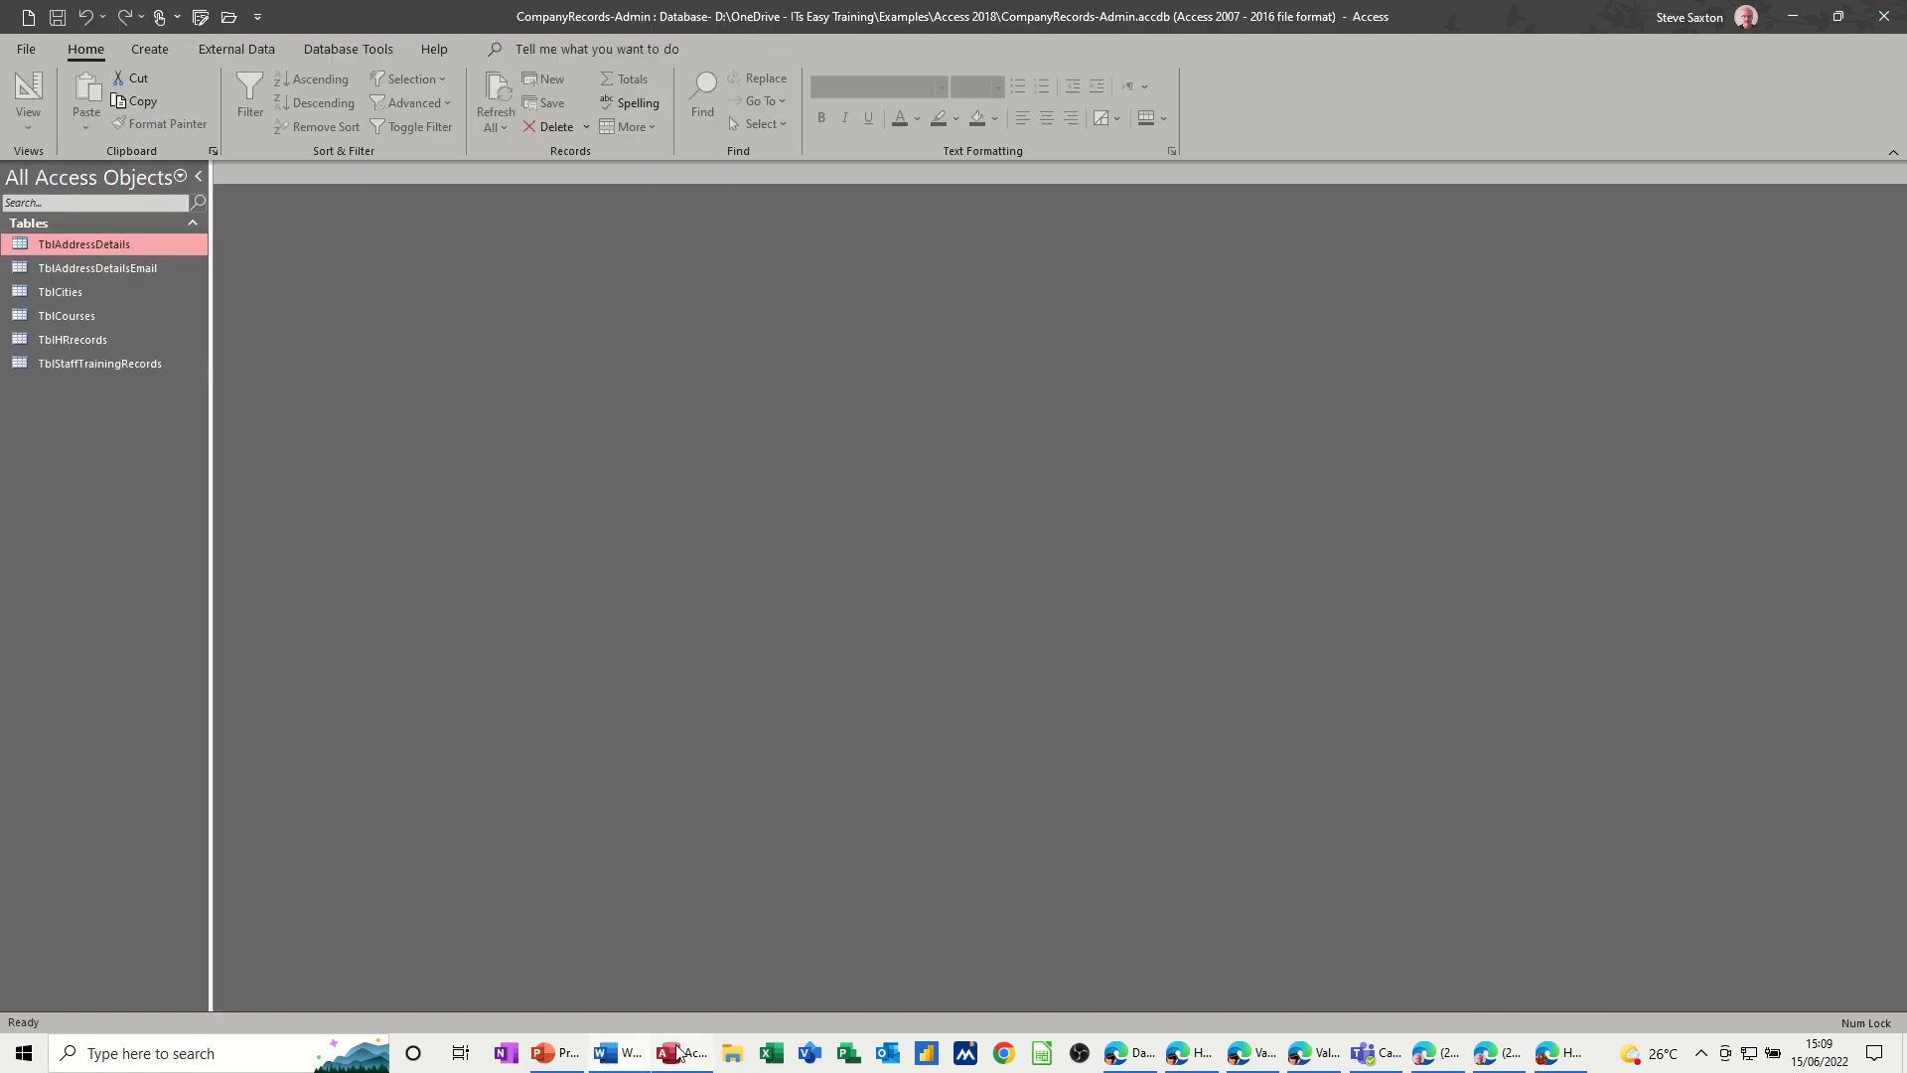
click(1884, 16)
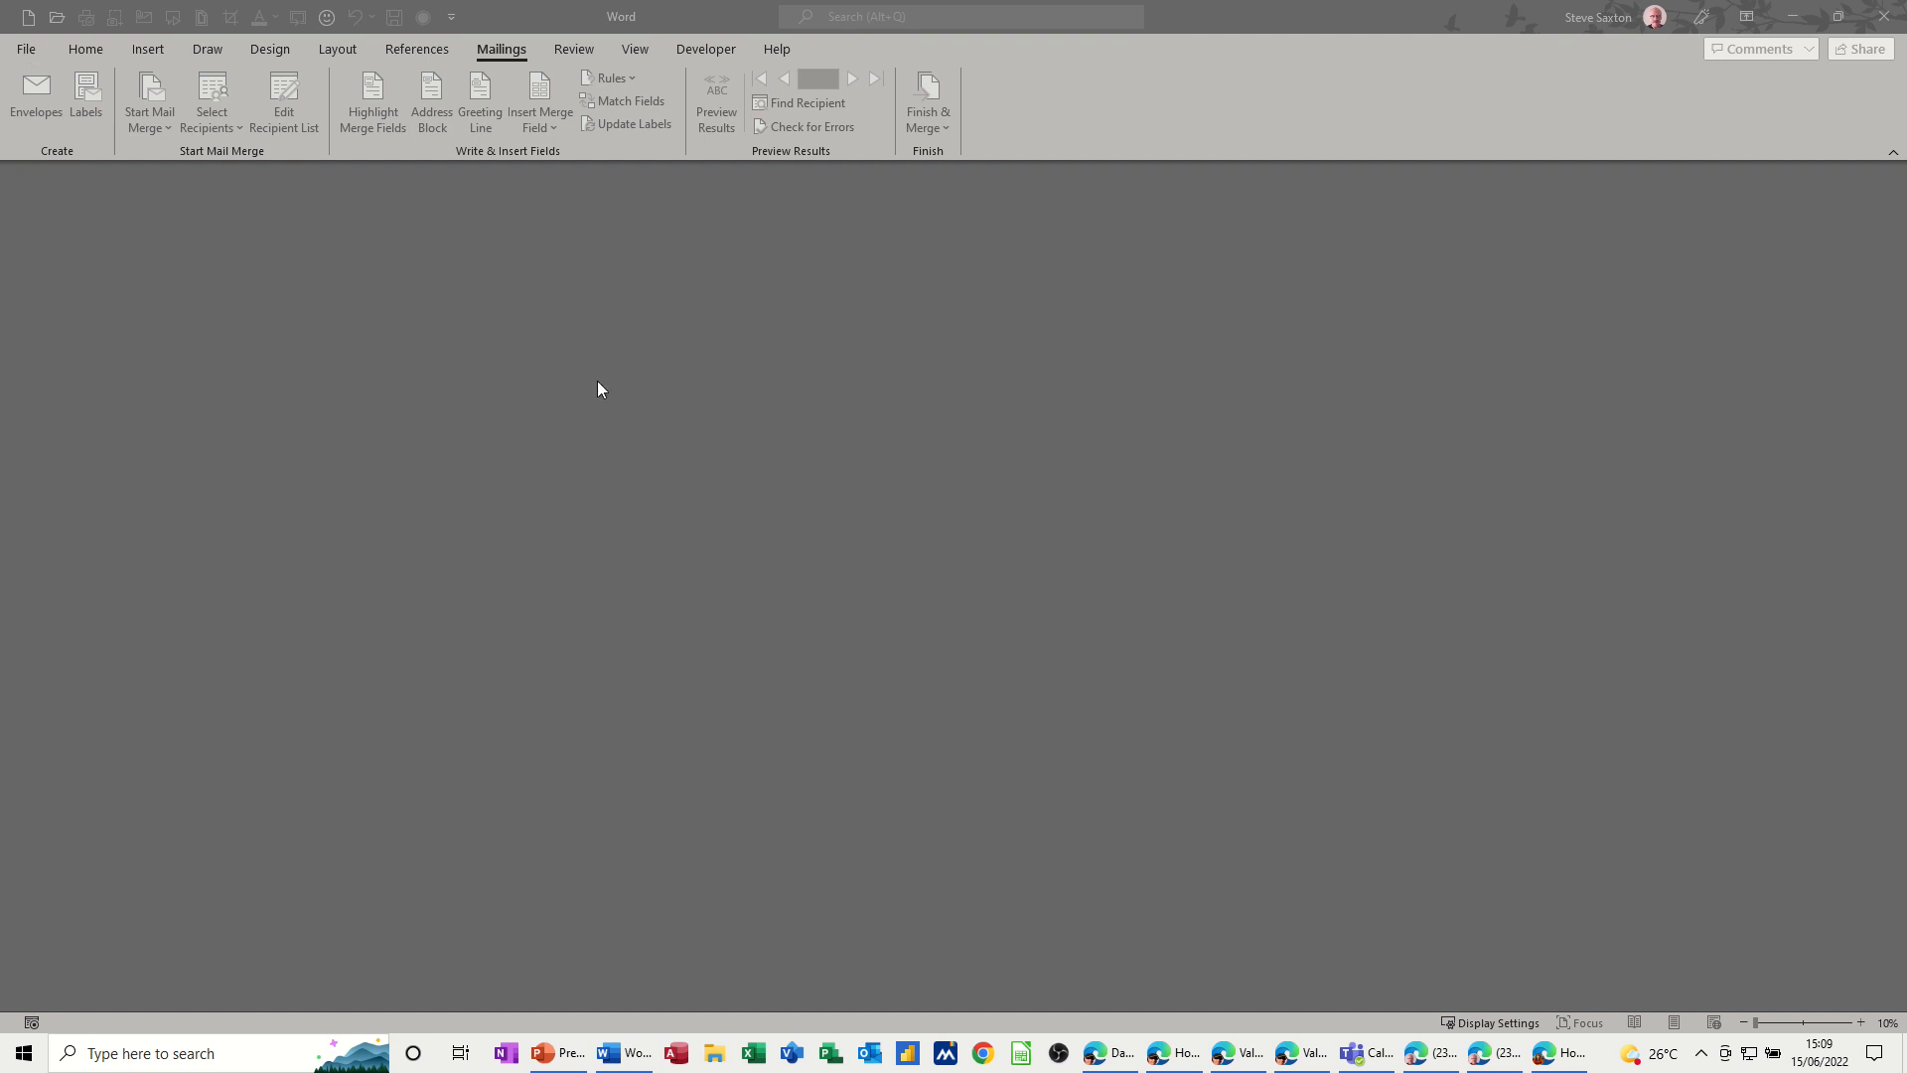
Step: Reopen main 2.docx from Recent in Word and accept the SQL prompt to reconnect its data
click(29, 55)
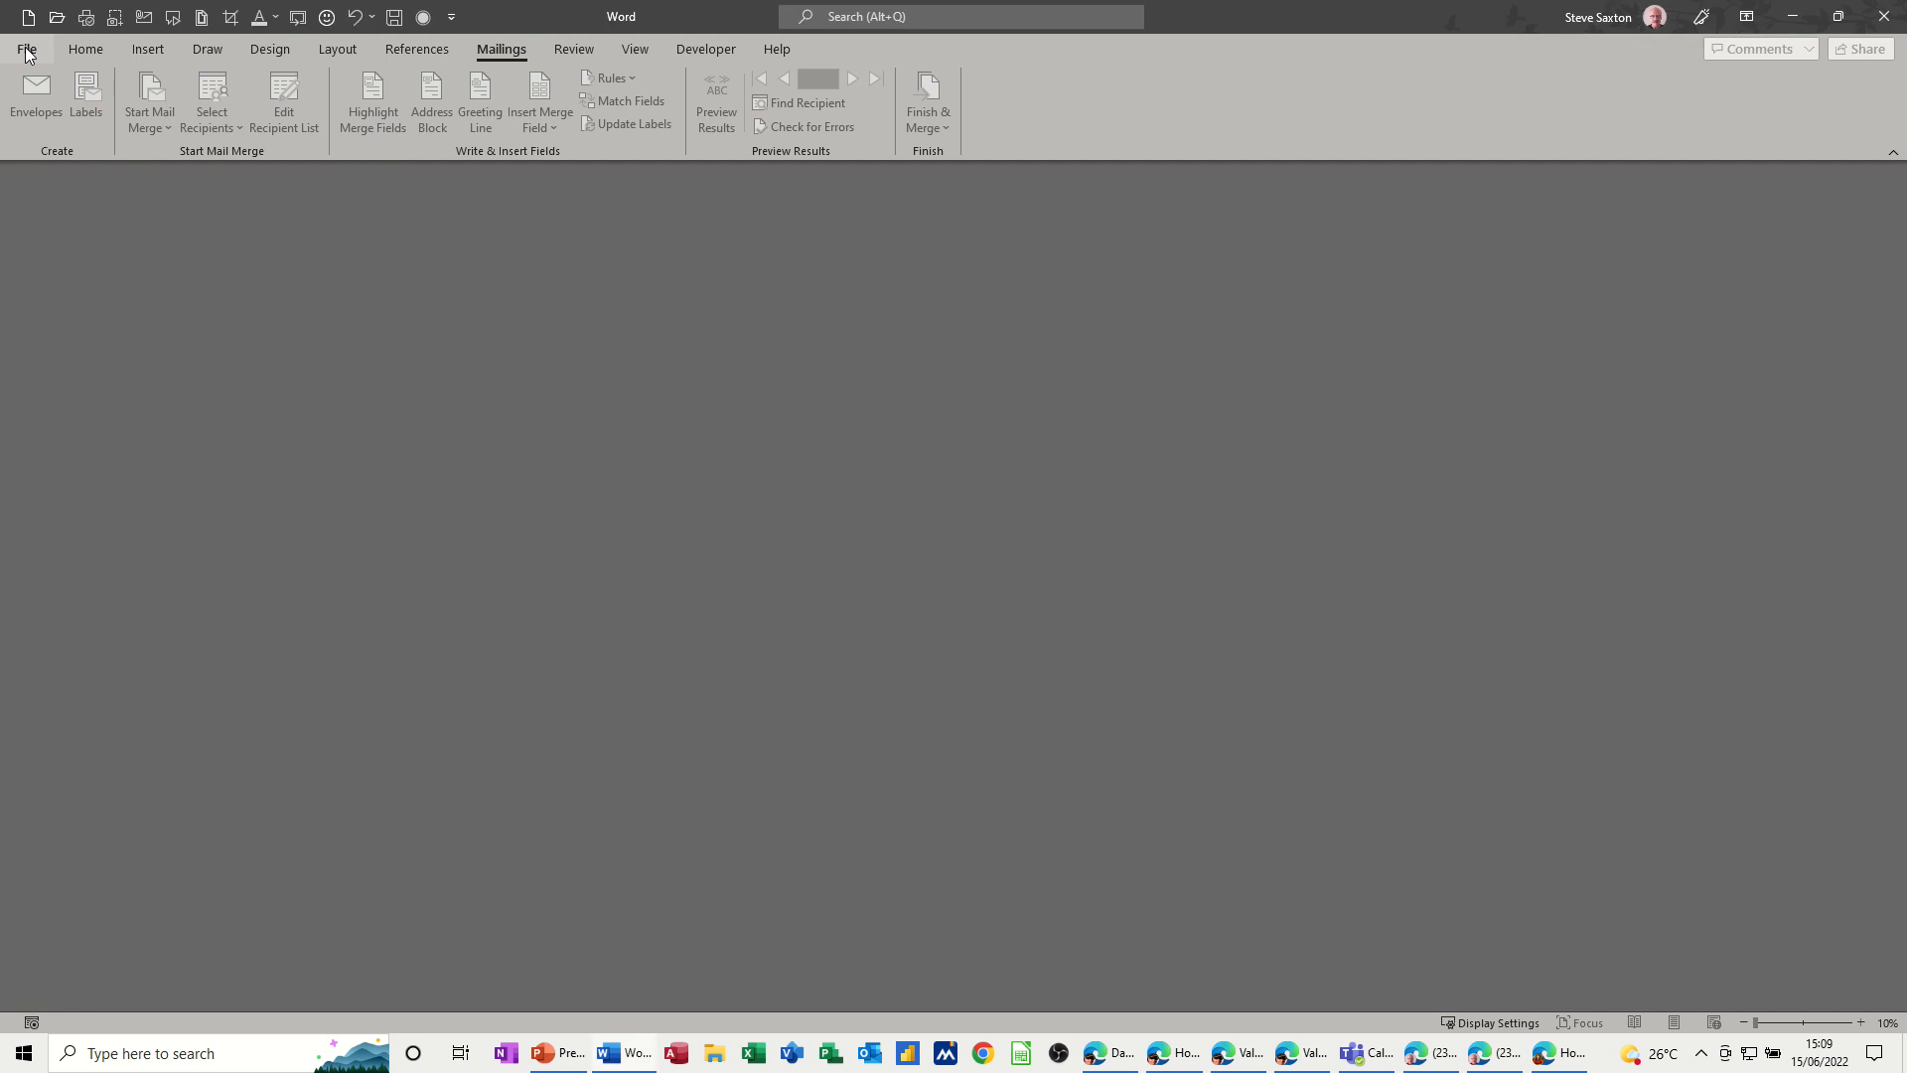
click(27, 51)
click(249, 490)
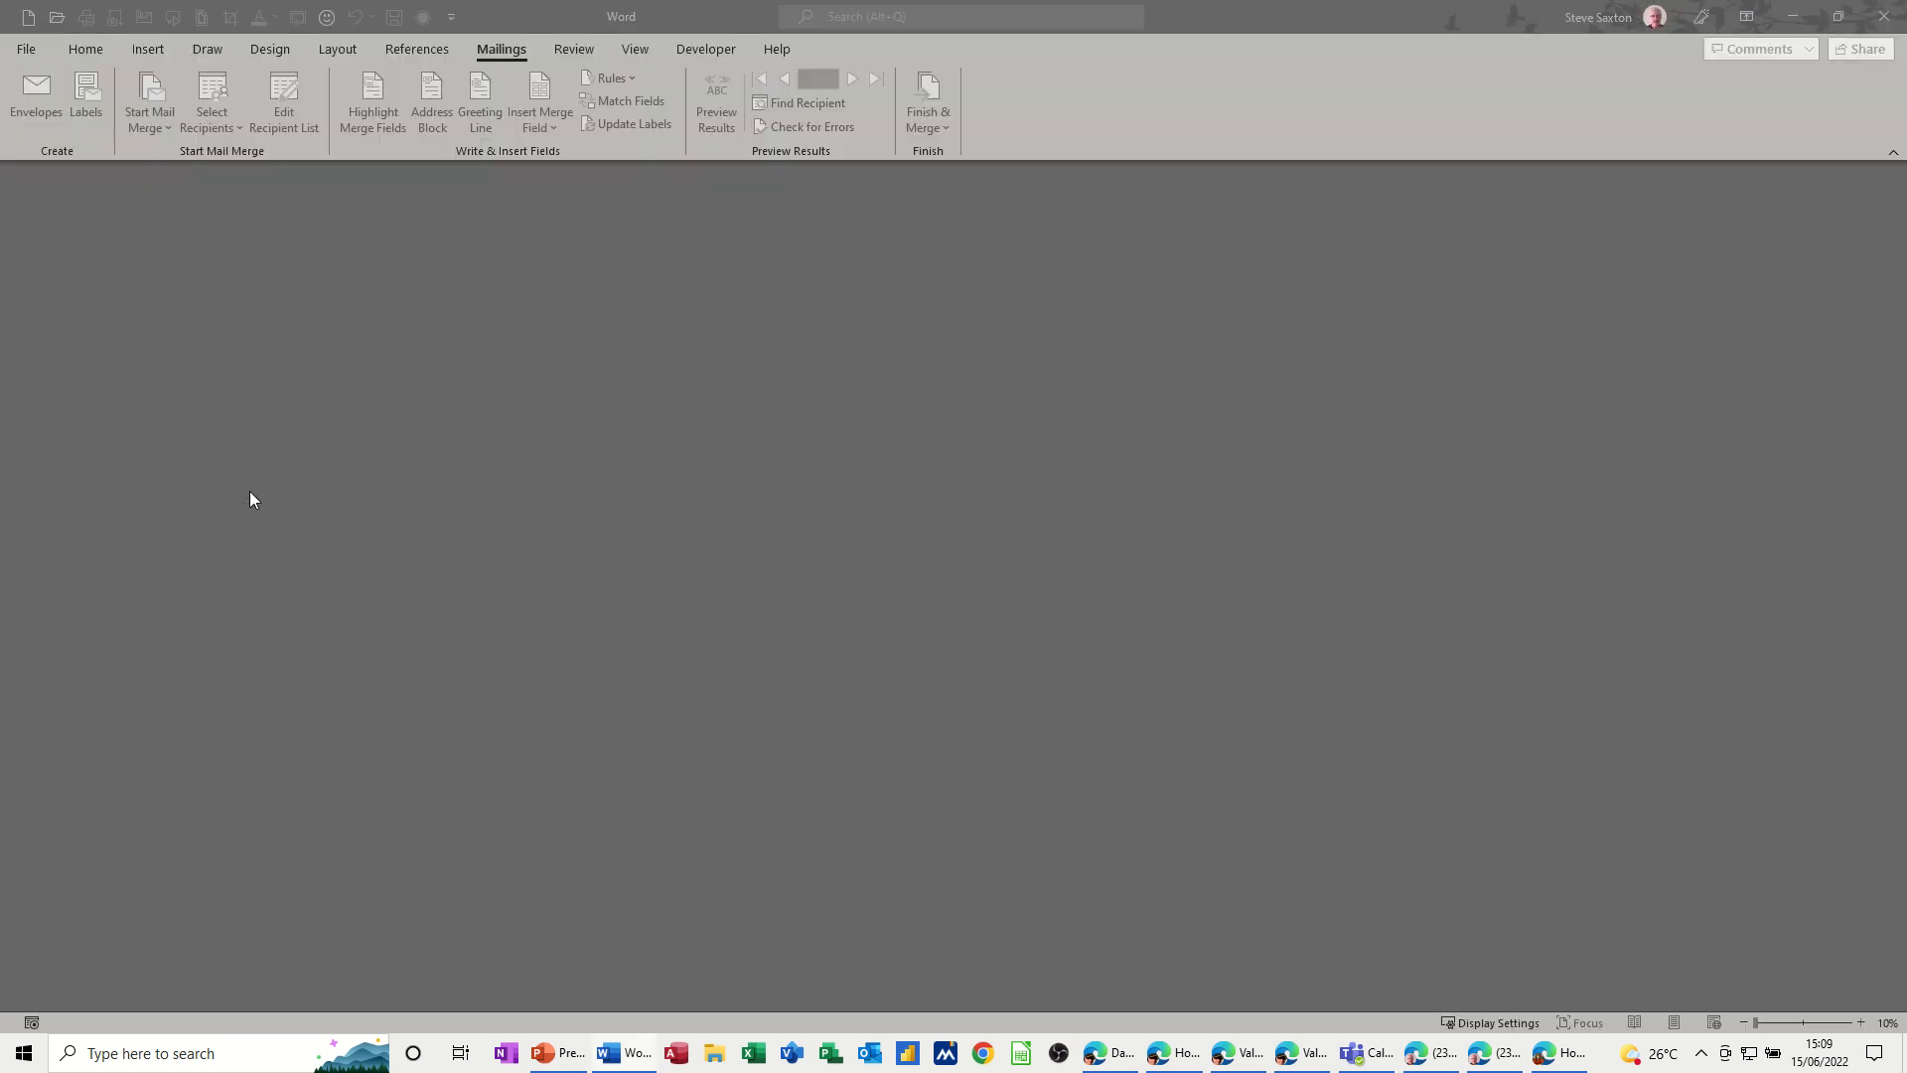
click(924, 602)
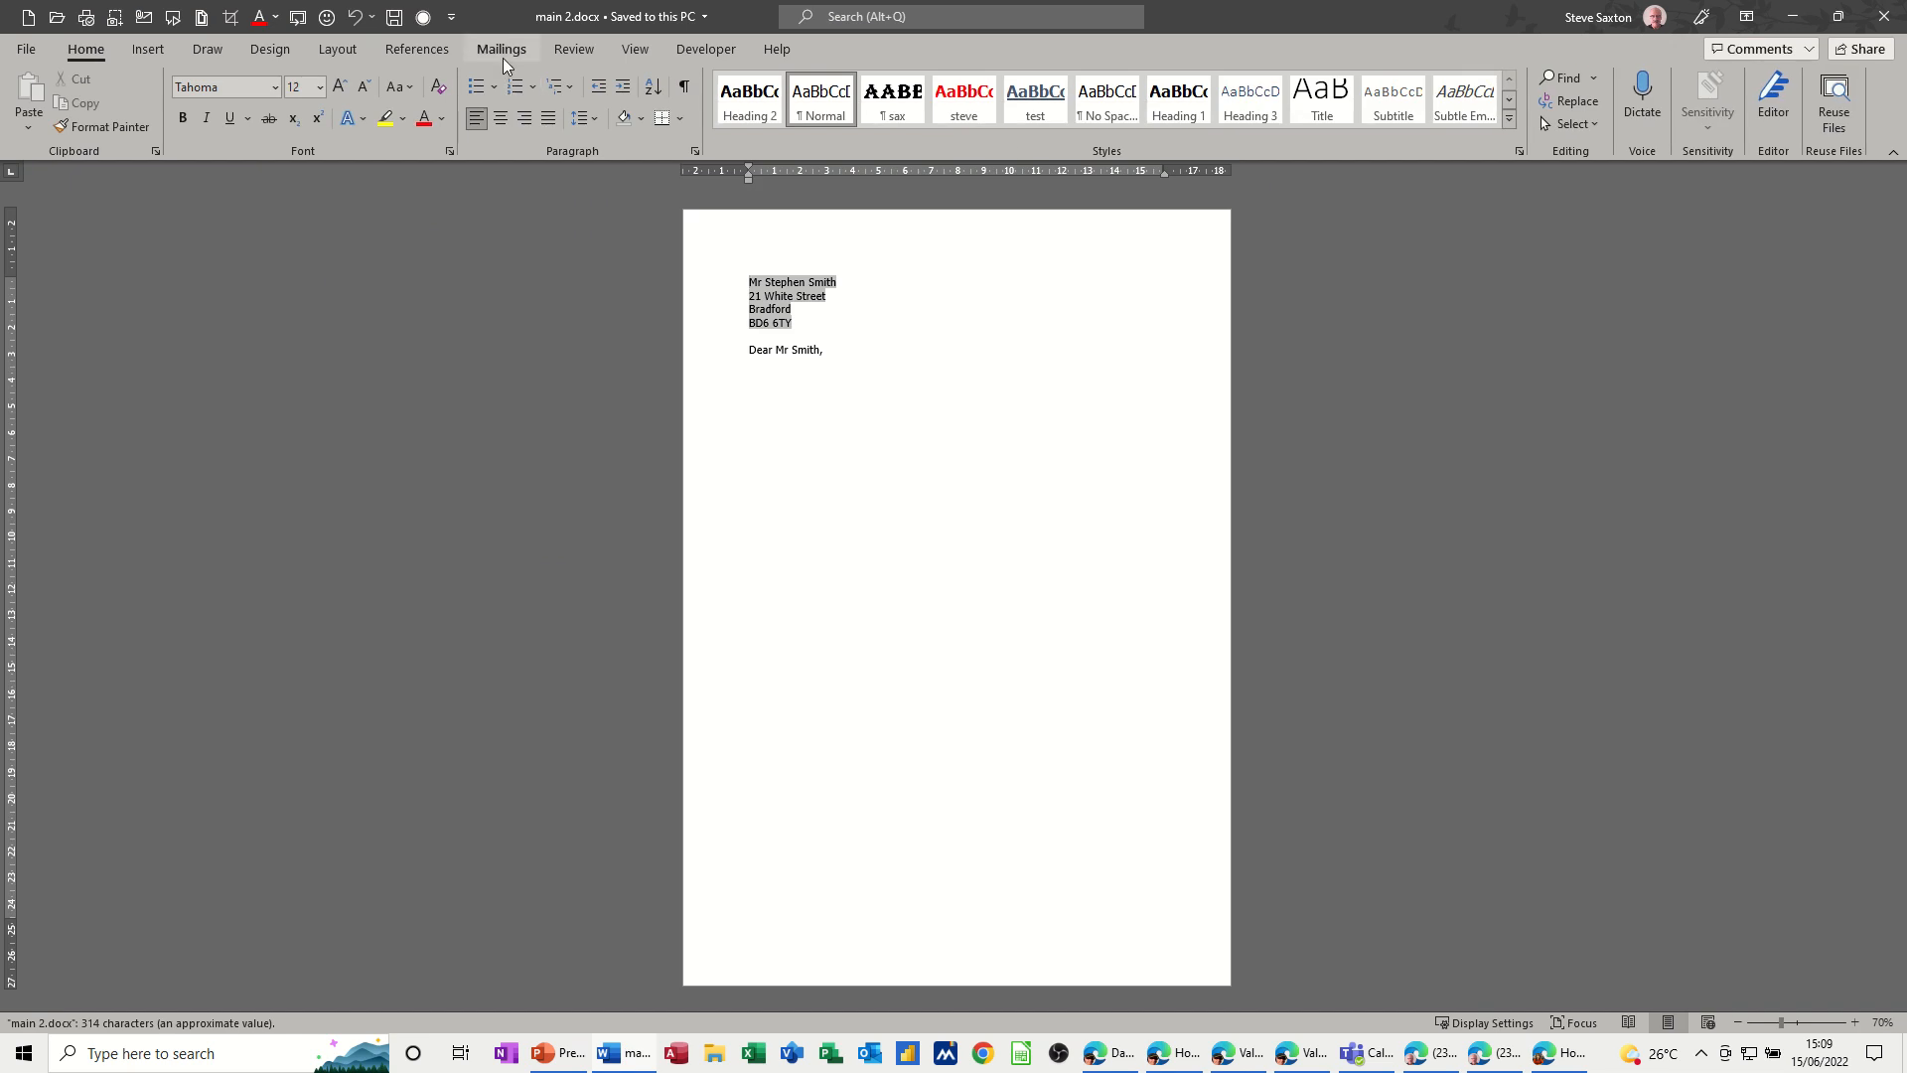
Step: Advance the Mailings preview to record 14, the newly added Leeds recipient
click(502, 51)
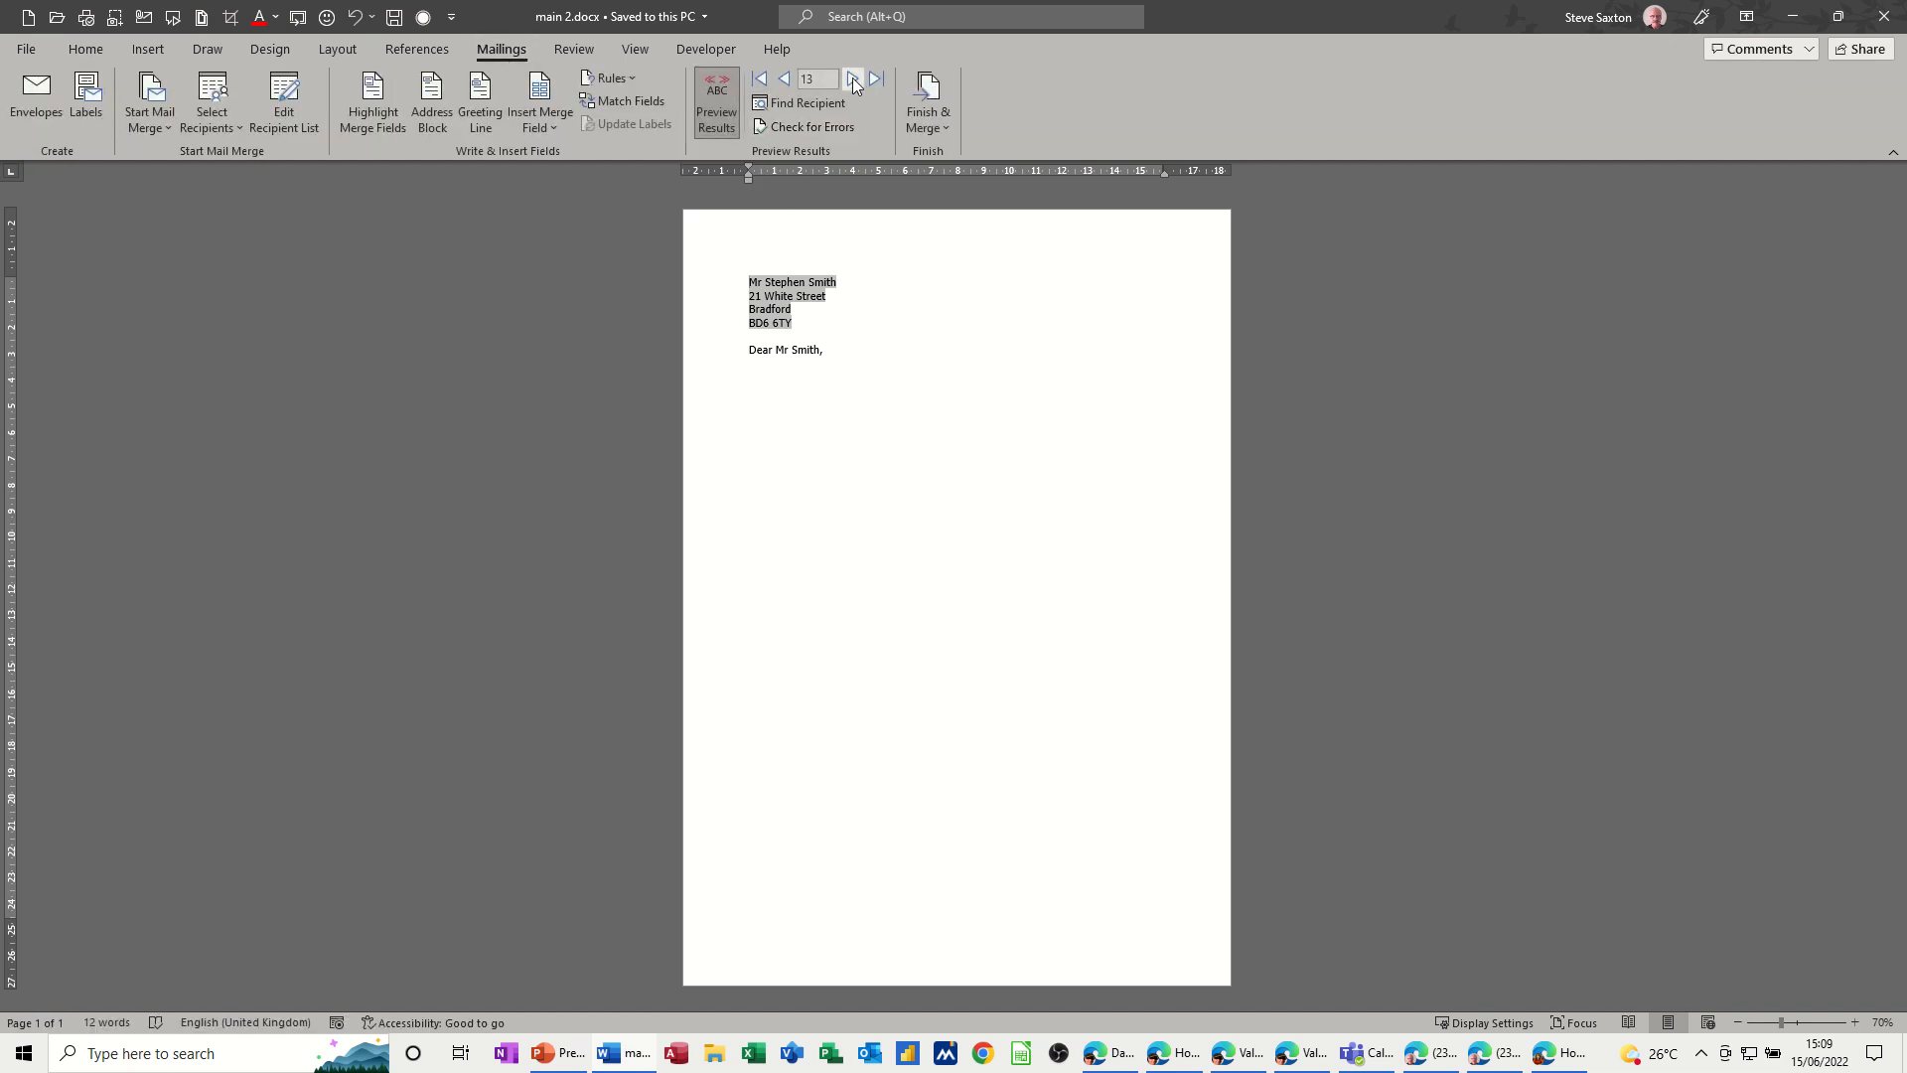
click(853, 79)
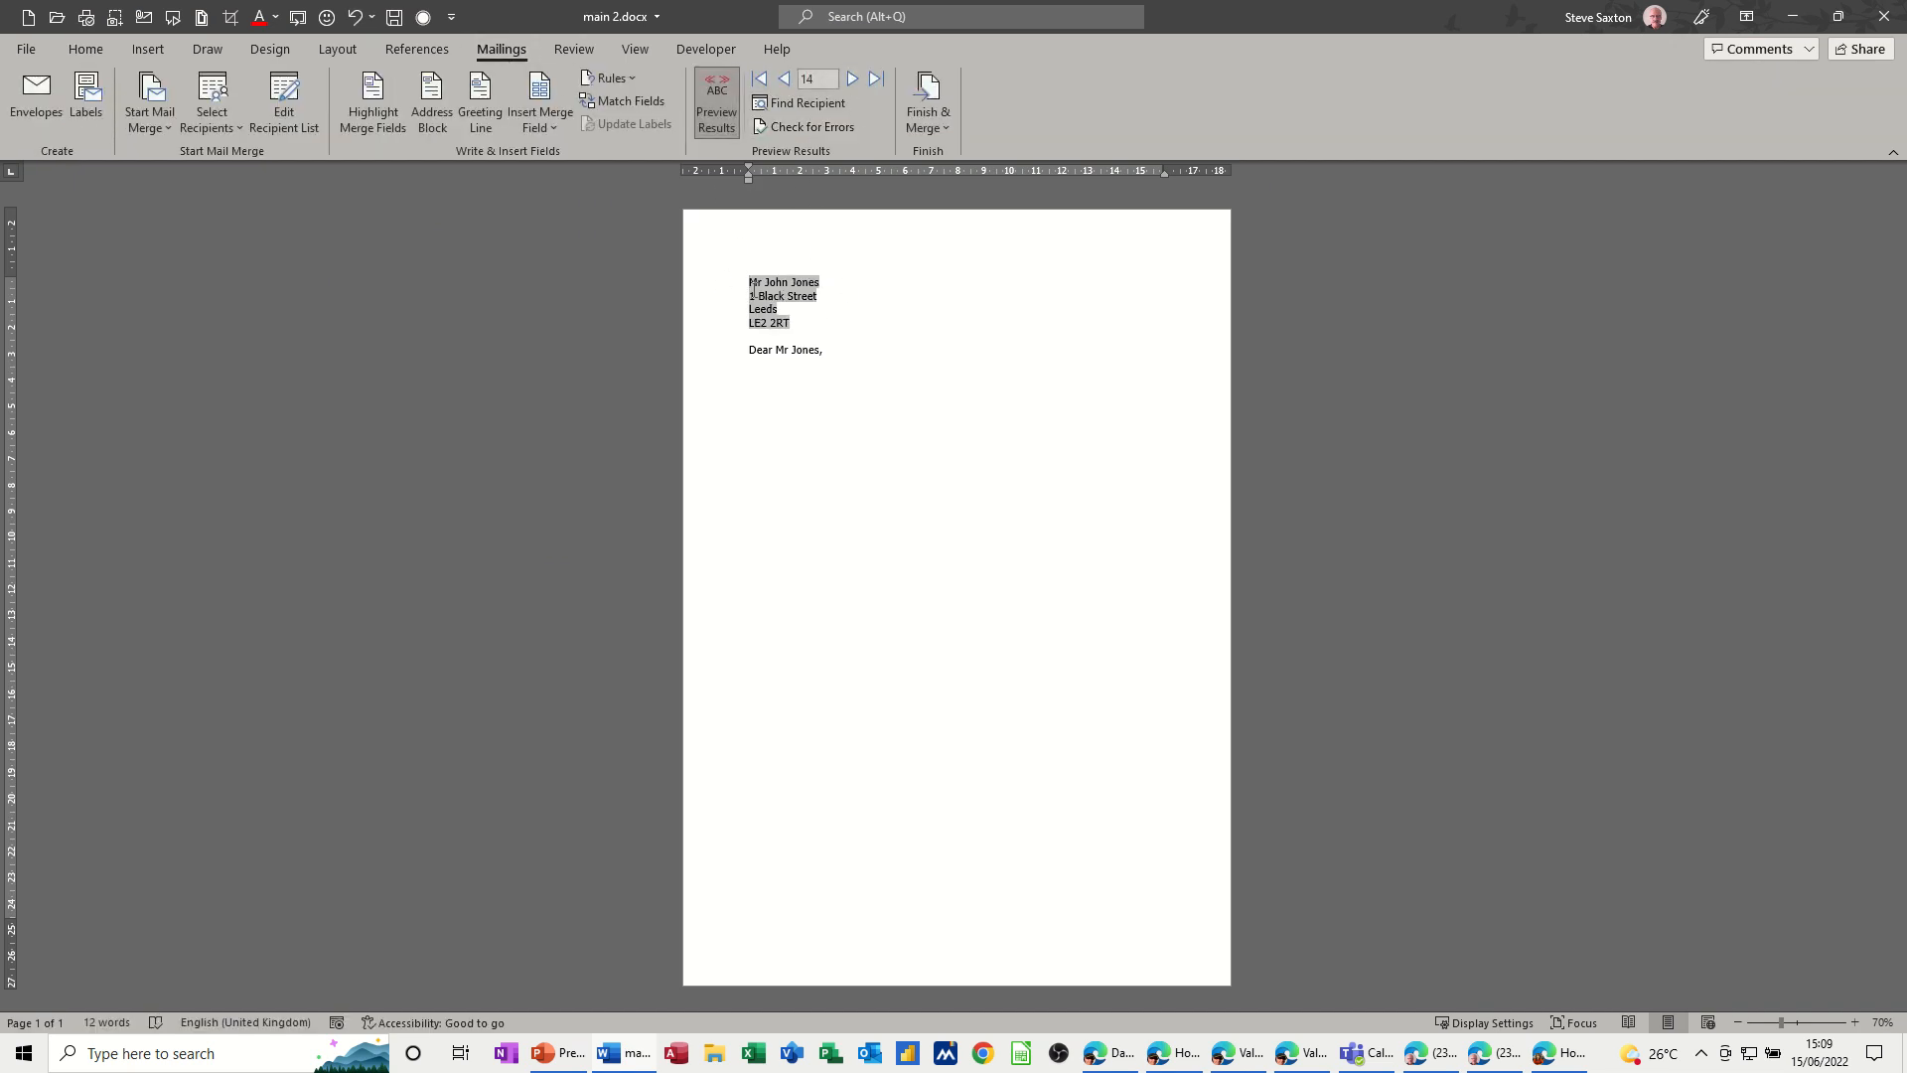